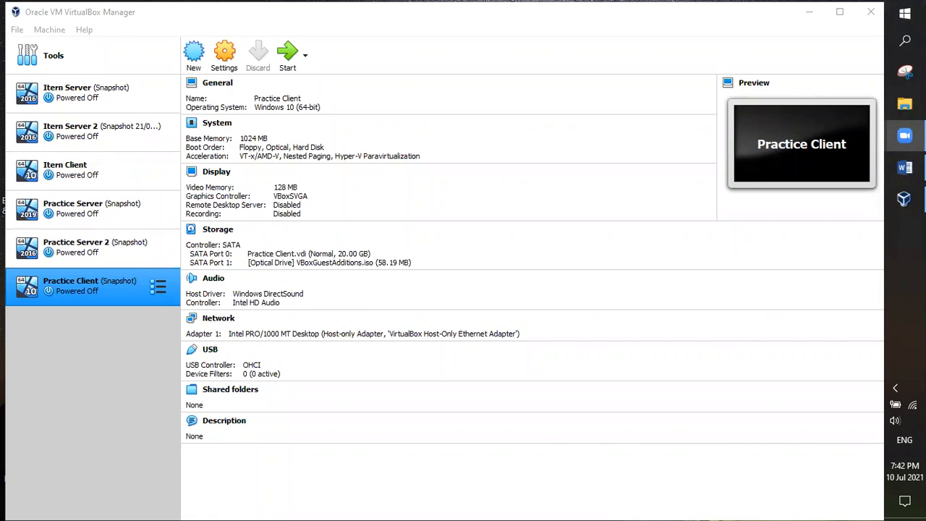
- Review the Class Lecture Highlights notes in Word, and start the Itern Server virtual machine in Oracle VM VirtualBox Manager
{"action": "left_click", "coordinate": [904, 167]}
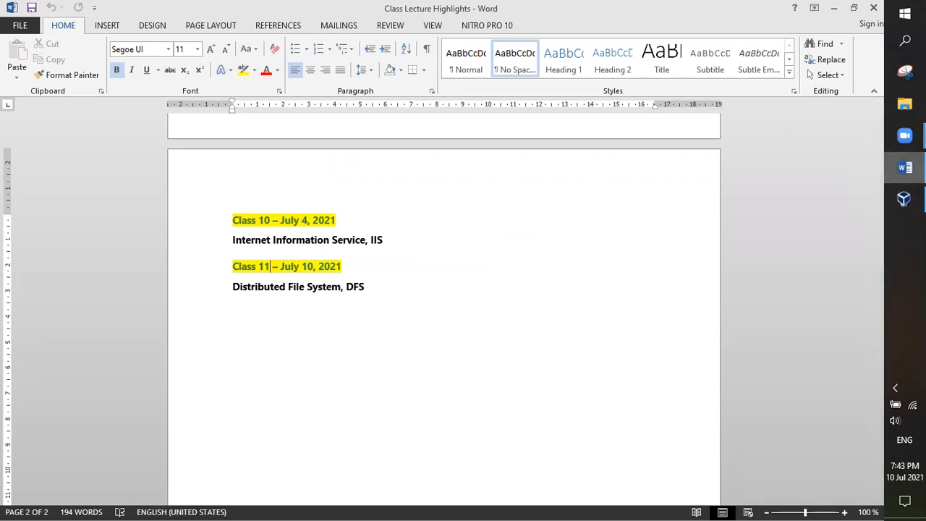
{"action": "mouse_move", "coordinate": [905, 167]}
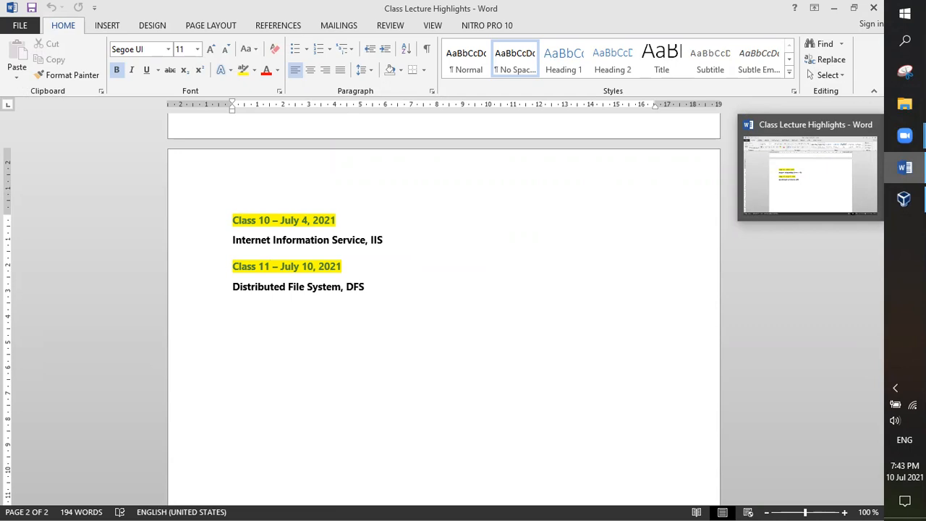
{"action": "left_click", "coordinate": [809, 174]}
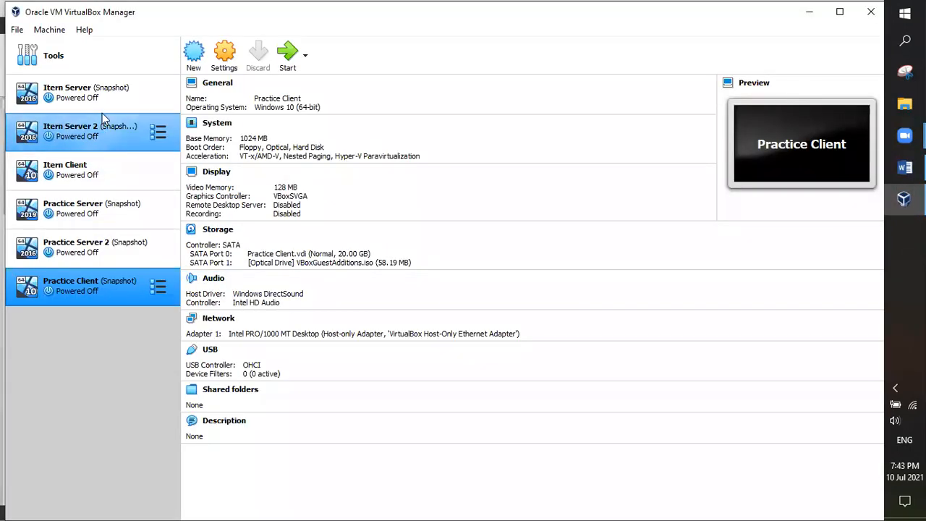
{"action": "left_click", "coordinate": [81, 93]}
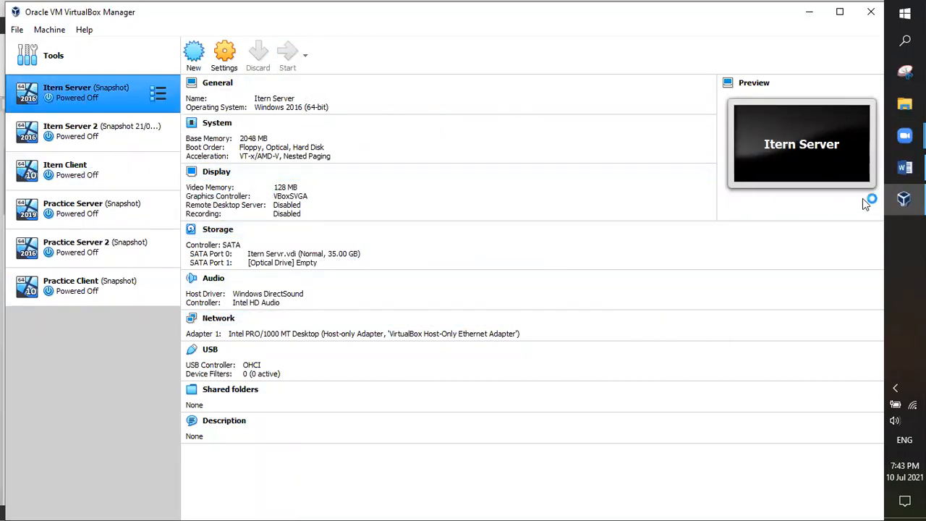
- Check the class notes in Word and follow the Itern Server's boot progress in VirtualBox
{"action": "left_click", "coordinate": [904, 167]}
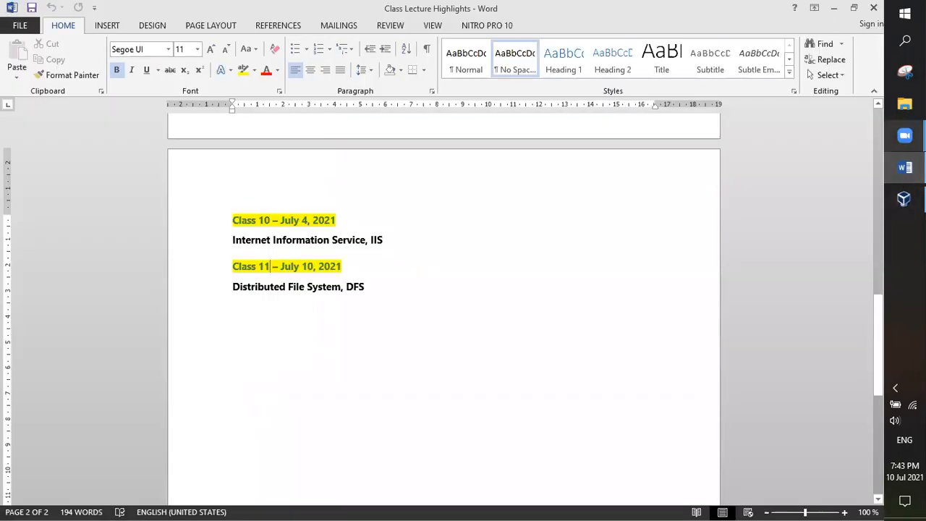
{"action": "mouse_move", "coordinate": [905, 198]}
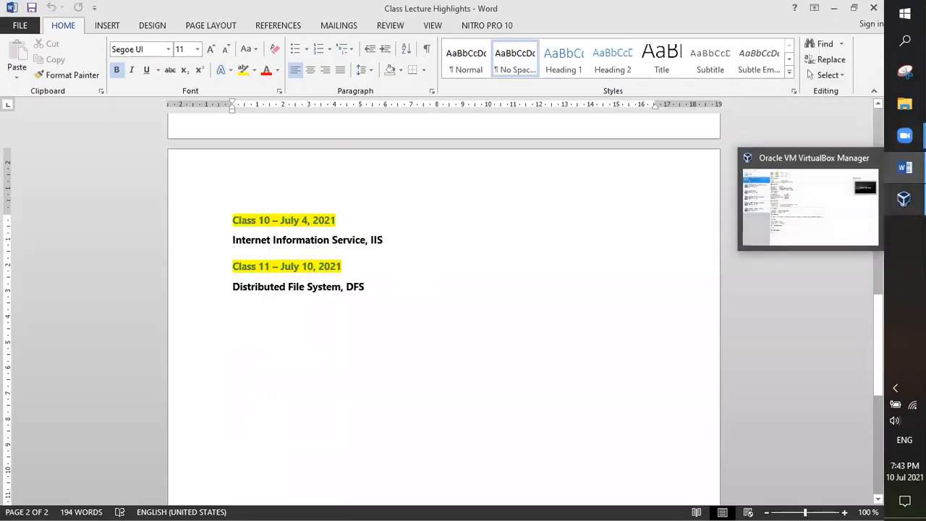
{"action": "left_click", "coordinate": [898, 205]}
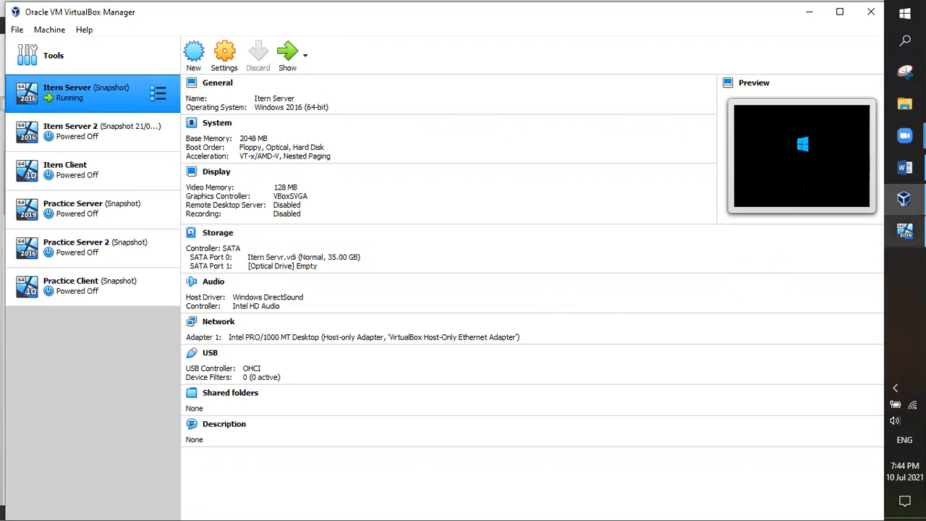
{"action": "left_click", "coordinate": [904, 231]}
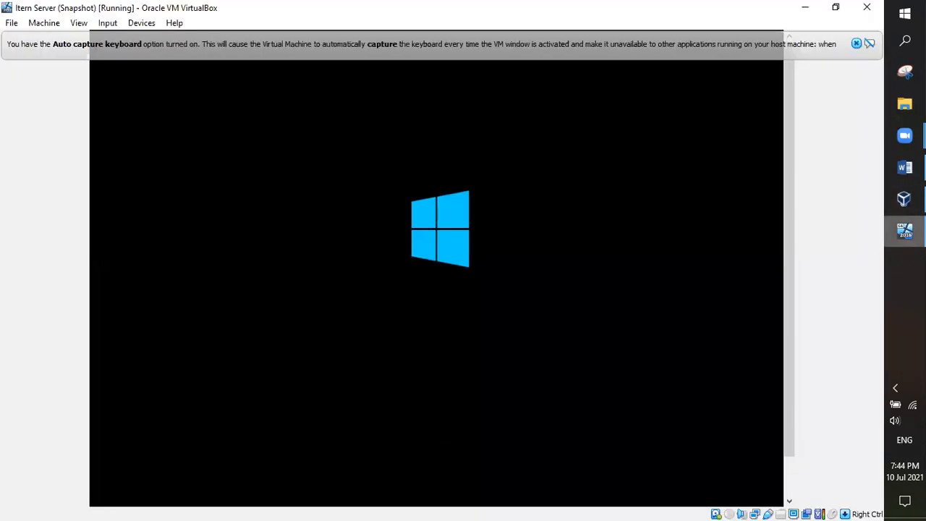
{"action": "left_click", "coordinate": [904, 199]}
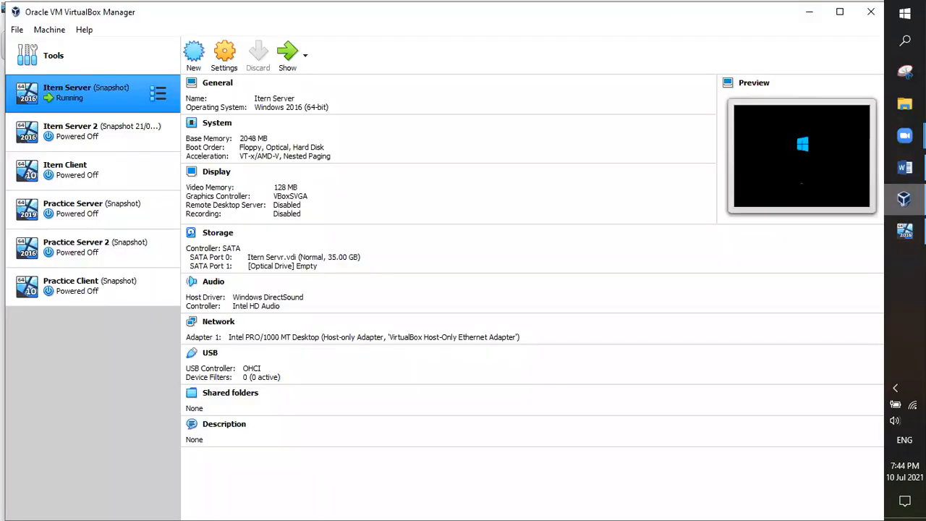
{"action": "left_click", "coordinate": [904, 230]}
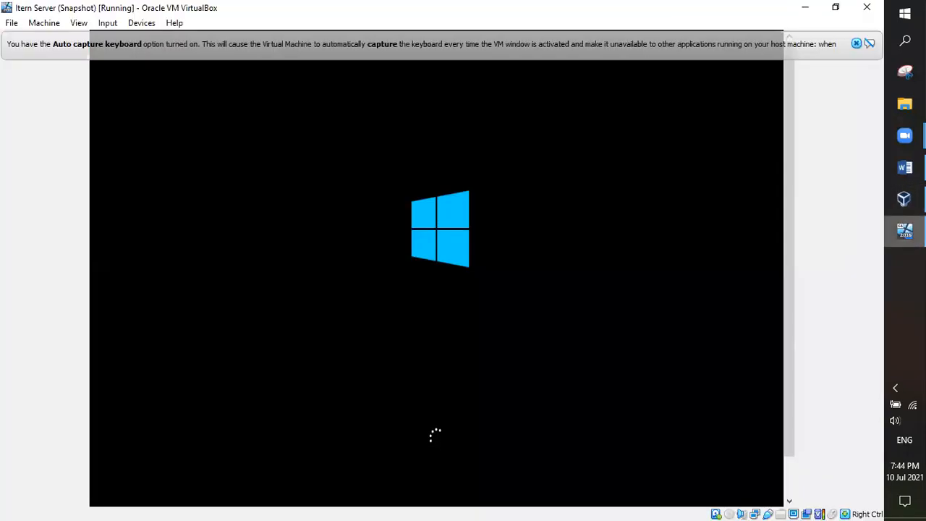
{"action": "left_click", "coordinate": [905, 199]}
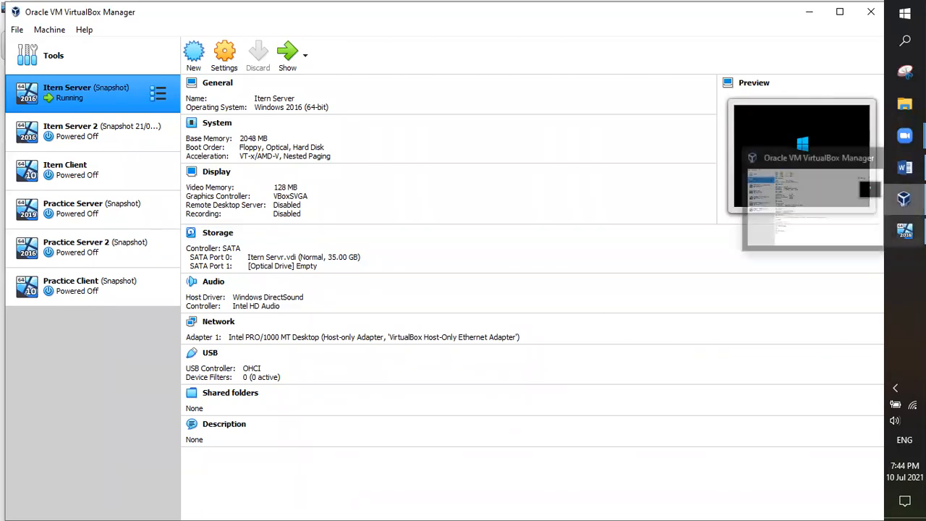
{"action": "mouse_move", "coordinate": [904, 230]}
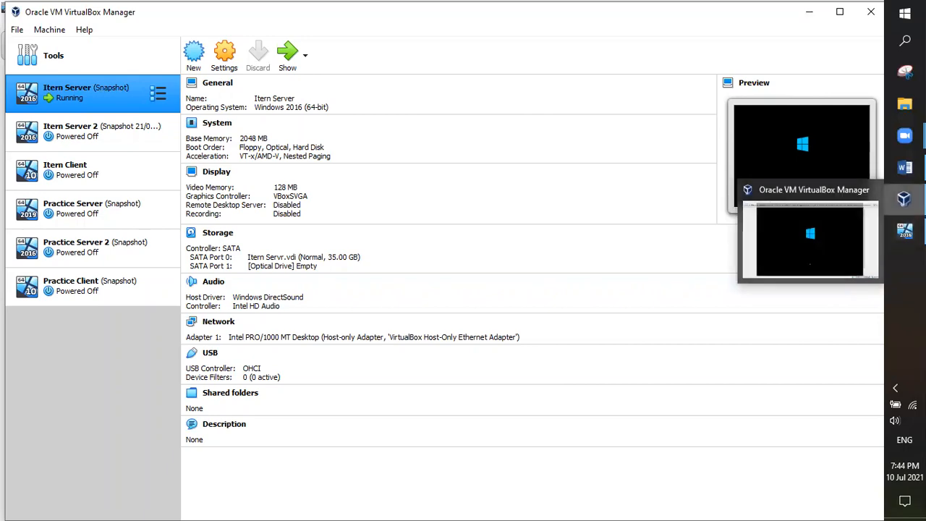
{"action": "left_click", "coordinate": [904, 199]}
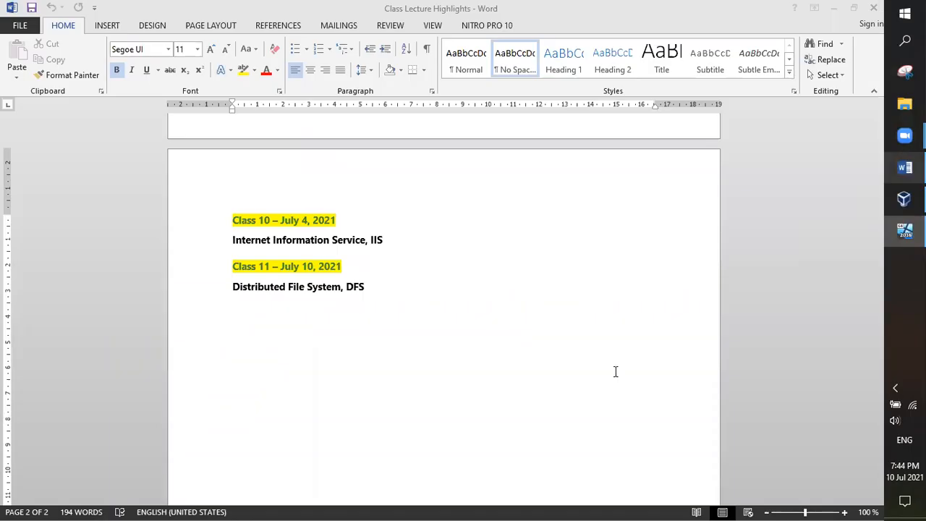
- Switch to the Class Lecture Highlights document in Word and colour the "Internet Information Service, IIS" line red
{"action": "left_click", "coordinate": [904, 168]}
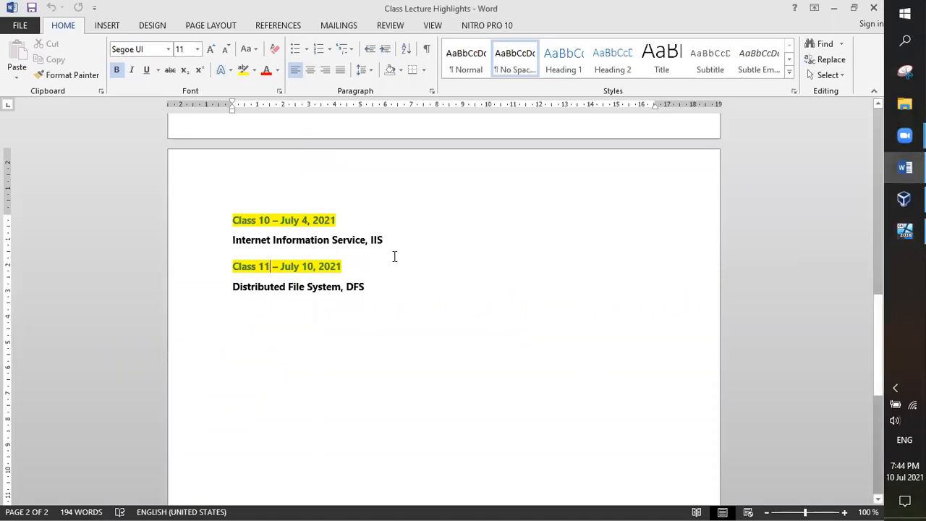
{"action": "double_click", "coordinate": [194, 232]}
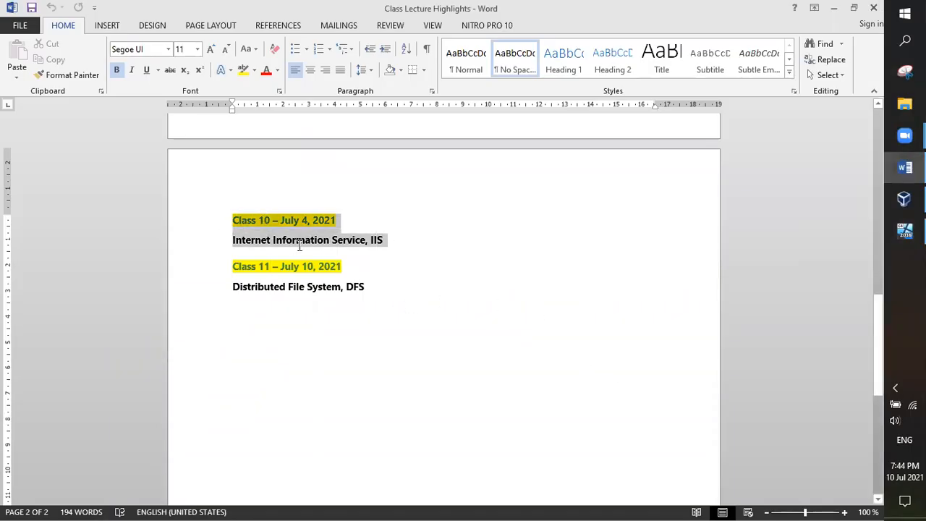
{"action": "left_click_drag", "start_coordinate": [402, 240], "coordinate": [235, 243]}
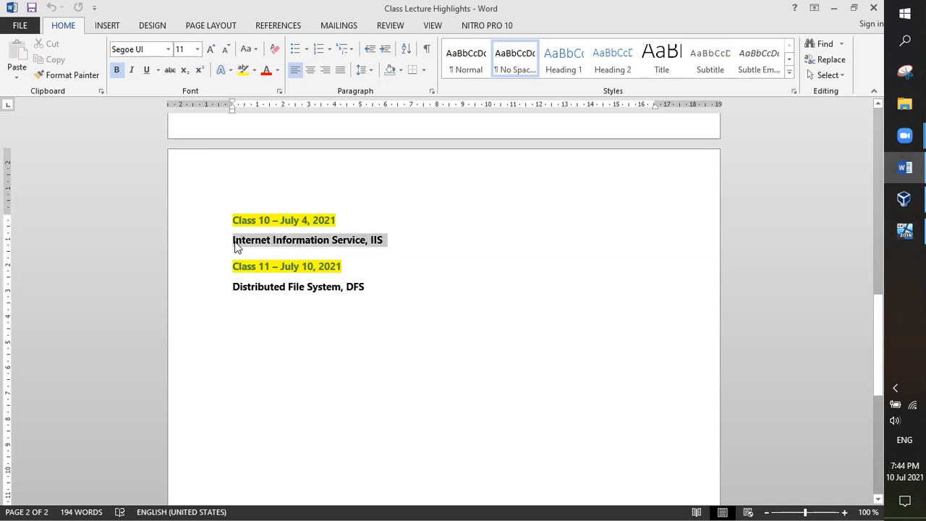
{"action": "left_click", "coordinate": [266, 70]}
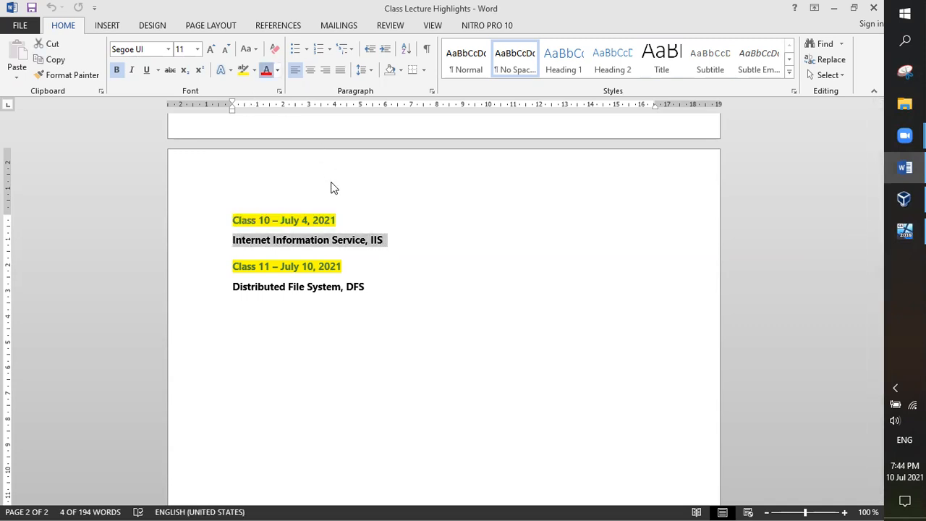
{"action": "left_click", "coordinate": [425, 251]}
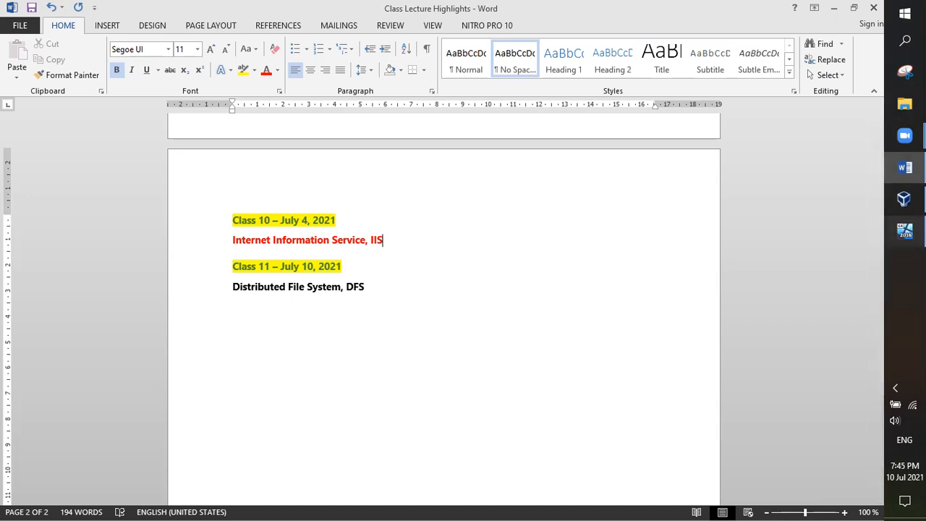
- Bring up the running Itern Server virtual machine and dismiss its keyboard capture and mouse pointer integration notices
{"action": "left_click", "coordinate": [904, 231]}
{"action": "left_click", "coordinate": [904, 198]}
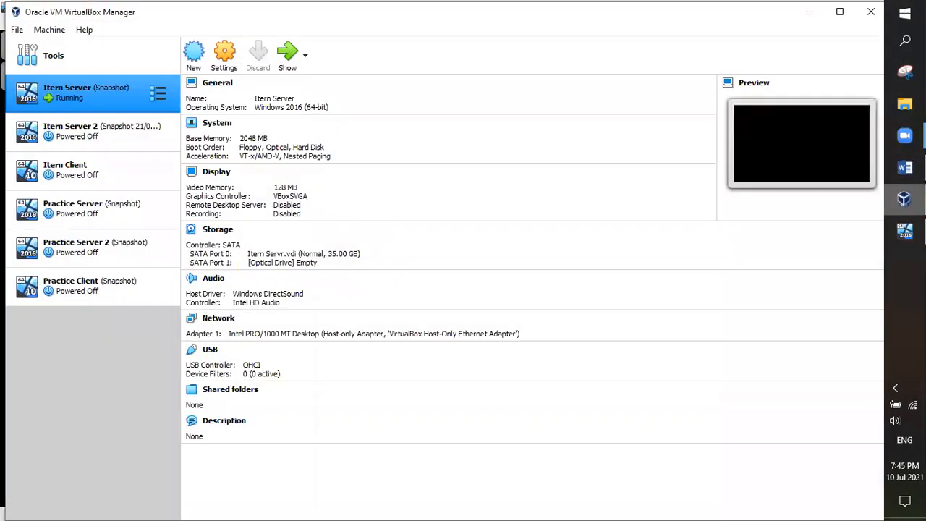
{"action": "mouse_move", "coordinate": [904, 230]}
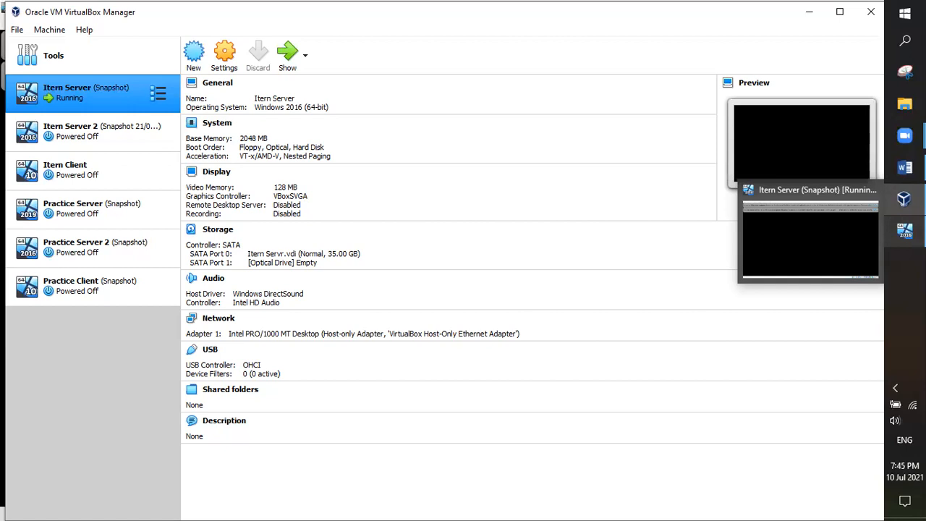
{"action": "left_click", "coordinate": [414, 24]}
{"action": "left_click", "coordinate": [796, 318]}
{"action": "mouse_move", "coordinate": [905, 199]}
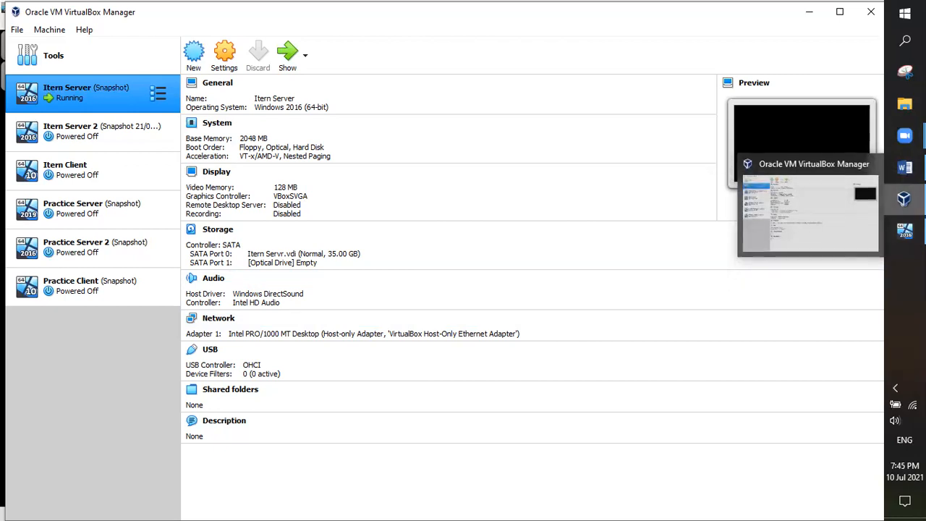
{"action": "left_click", "coordinate": [900, 228]}
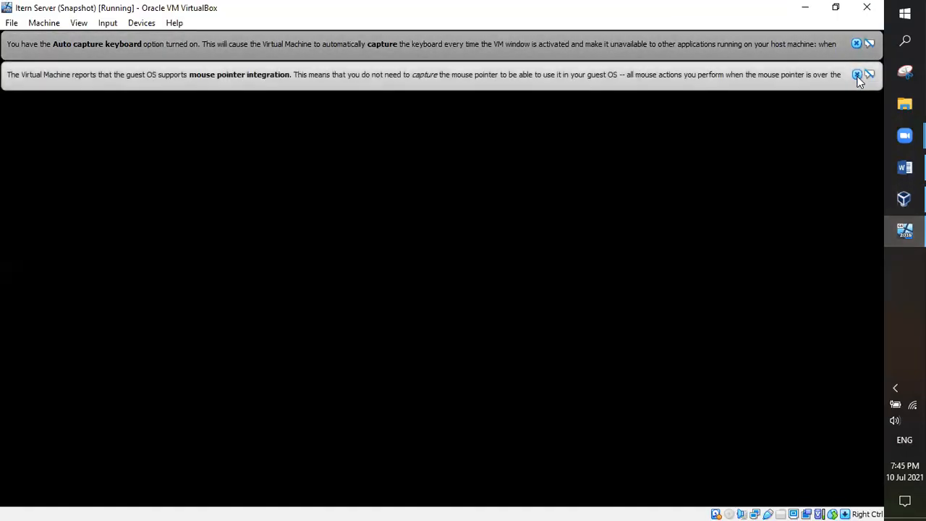
{"action": "left_click", "coordinate": [857, 75]}
{"action": "left_click", "coordinate": [855, 42]}
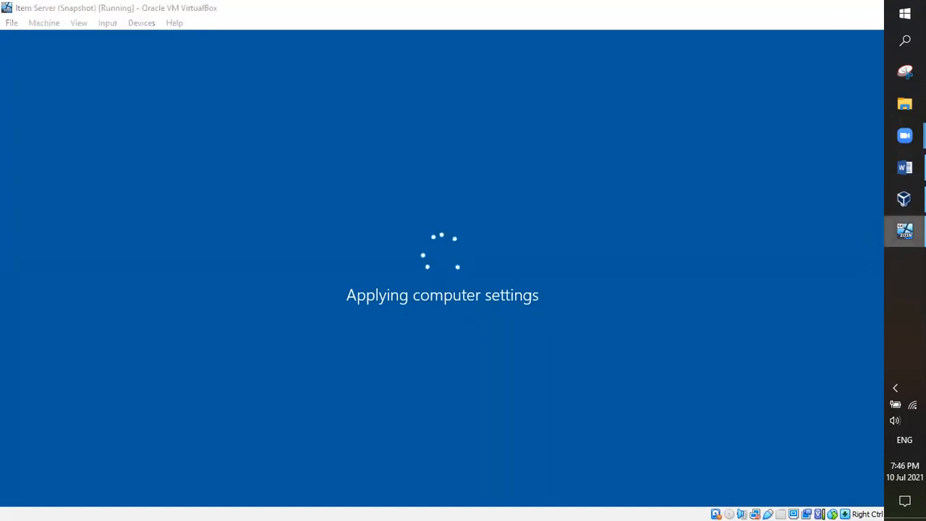
- Unlock the Itern Server, sign in as ITERN\Administrator with the account password, and cancel the Shutdown Event Tracker
{"action": "left_click", "coordinate": [905, 231]}
{"action": "left_click", "coordinate": [904, 231]}
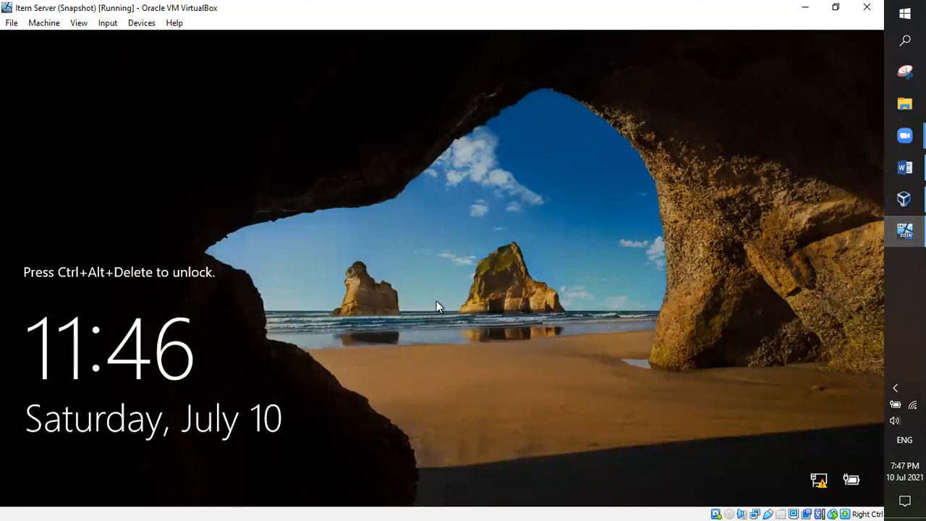
{"action": "left_click", "coordinate": [108, 23]}
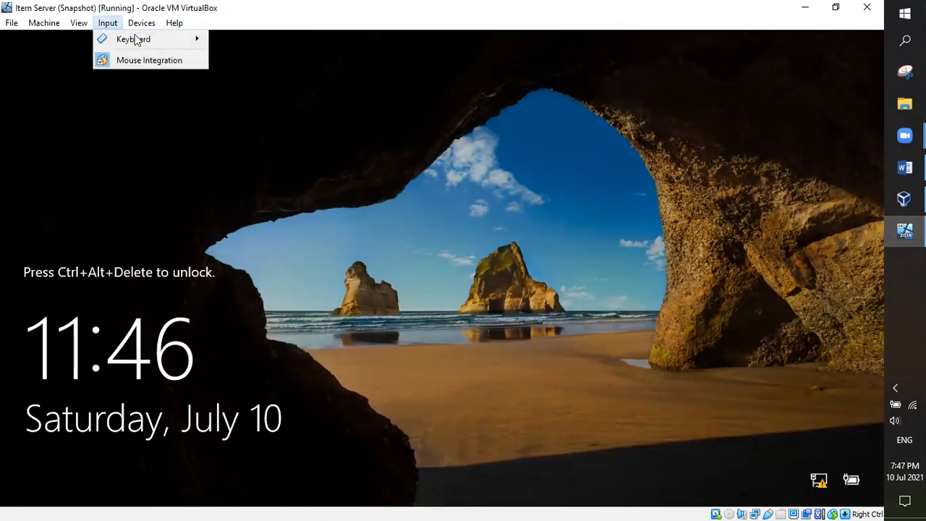
{"action": "mouse_move", "coordinate": [137, 41]}
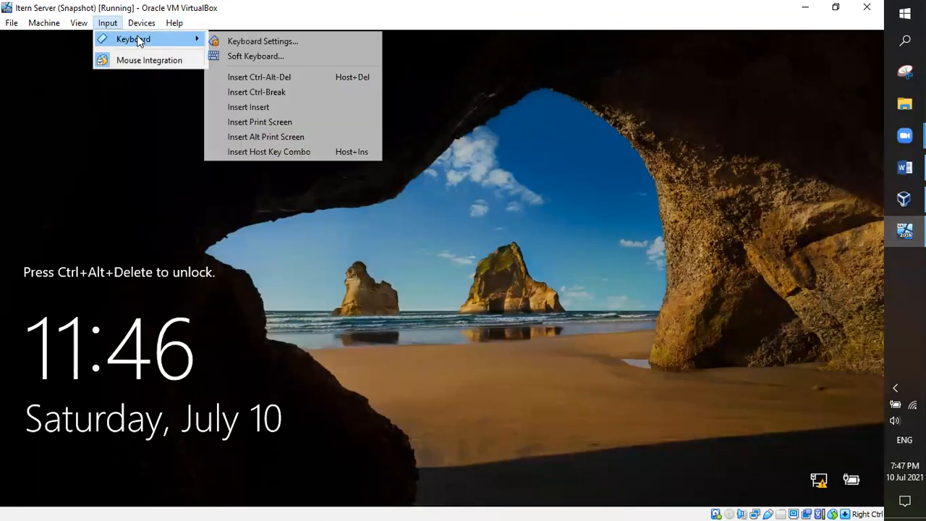
{"action": "left_click", "coordinate": [286, 78]}
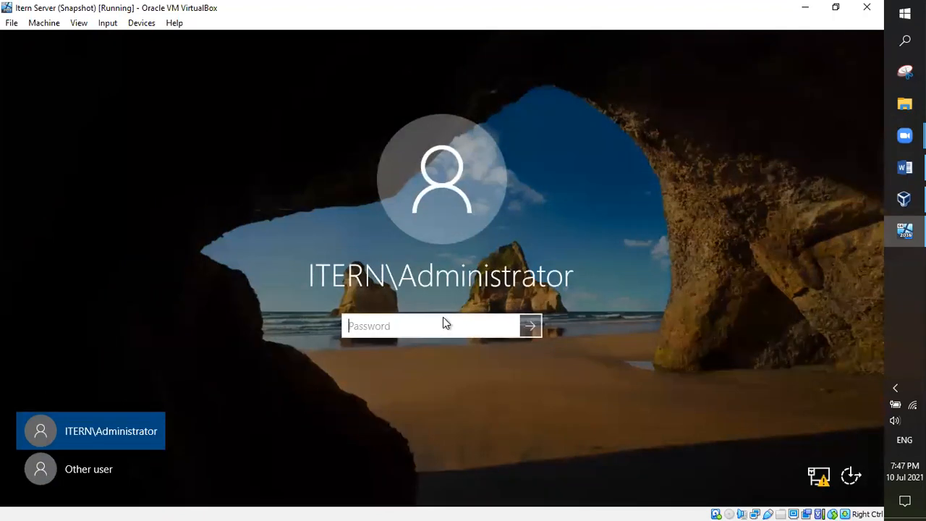
{"action": "type", "text": "••••••••••"}
{"action": "key", "text": "Return"}
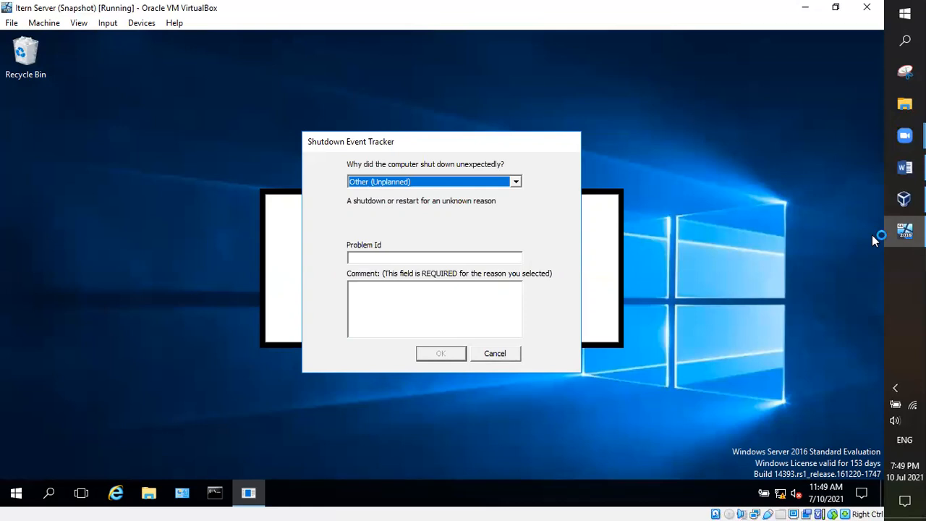
{"action": "left_click", "coordinate": [479, 356]}
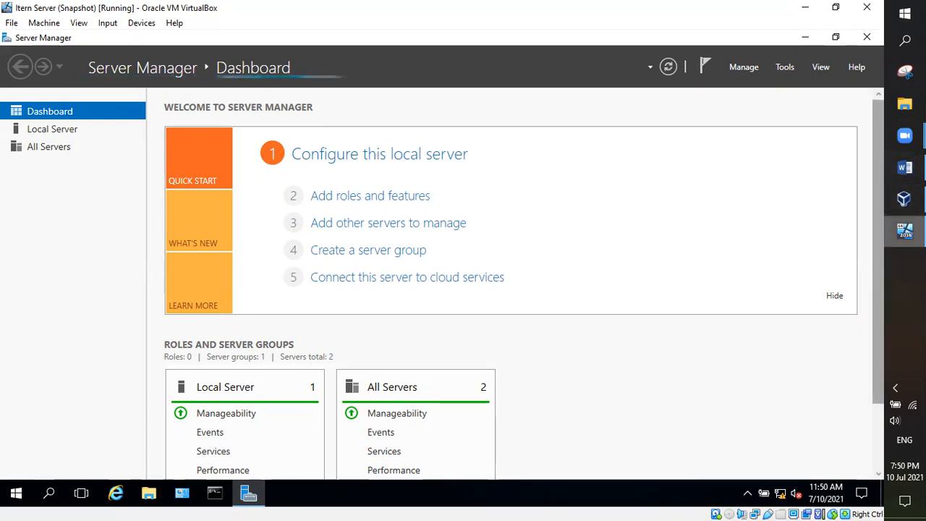
- Respond to the required updates notice with Get updates and close the Settings window it opens
{"action": "mouse_move", "coordinate": [904, 230]}
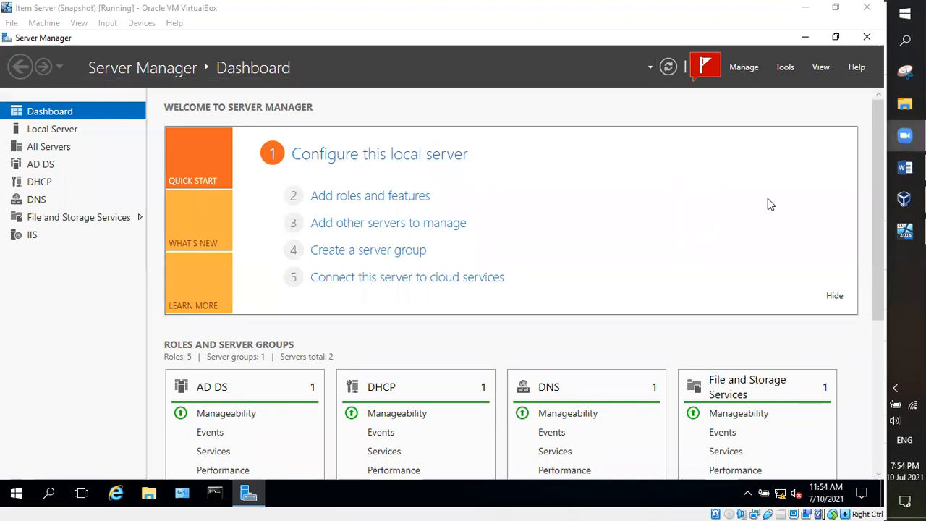
{"action": "mouse_move", "coordinate": [900, 206]}
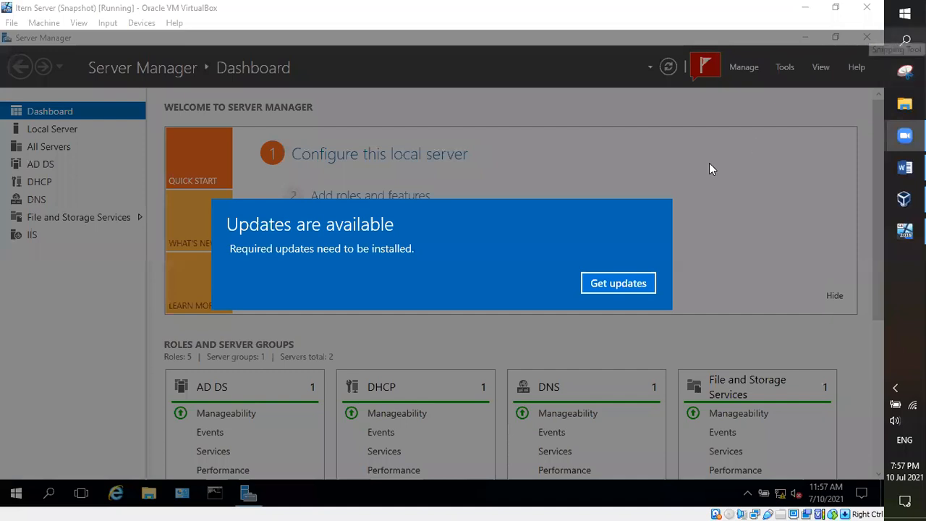
{"action": "left_click", "coordinate": [595, 283]}
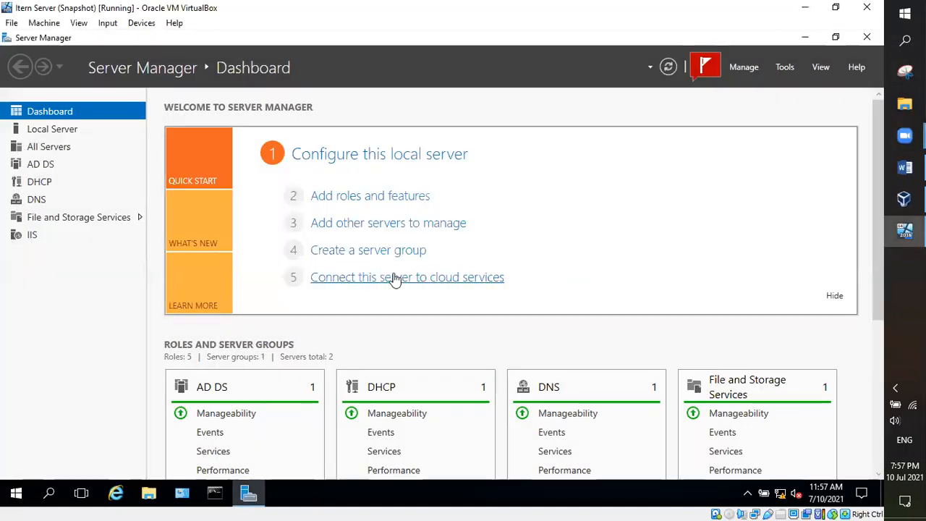
{"action": "left_click", "coordinate": [465, 279]}
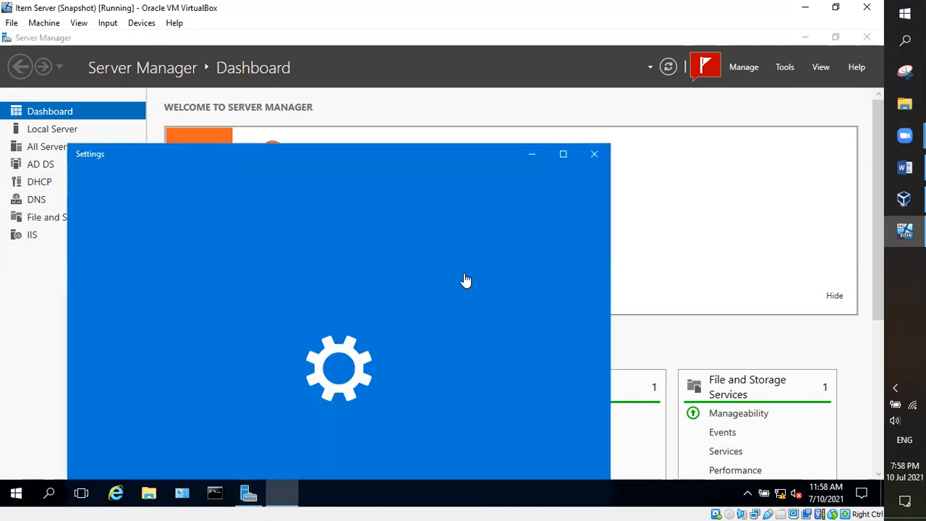
{"action": "left_click", "coordinate": [601, 157]}
- Open File Explorer on the Itern Server and open the Pictures folder from Quick access
{"action": "mouse_move", "coordinate": [904, 230]}
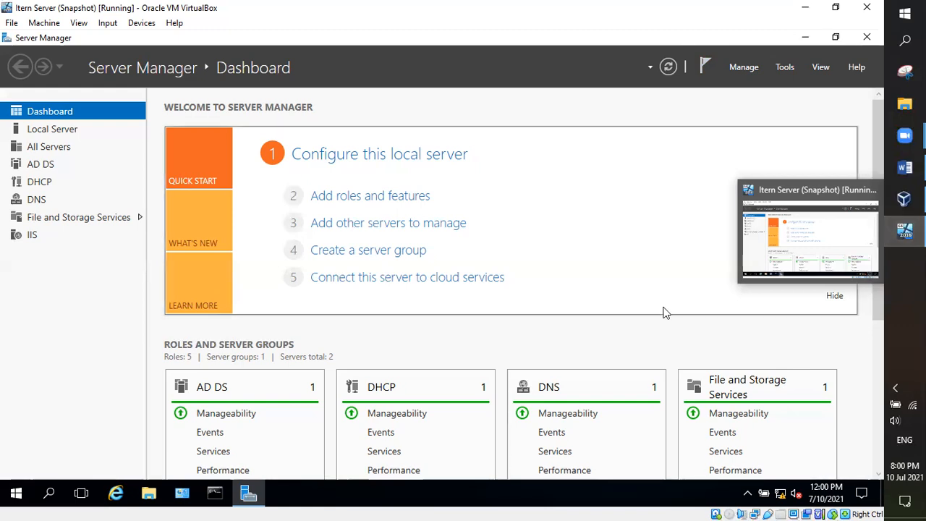
{"action": "left_click", "coordinate": [149, 499]}
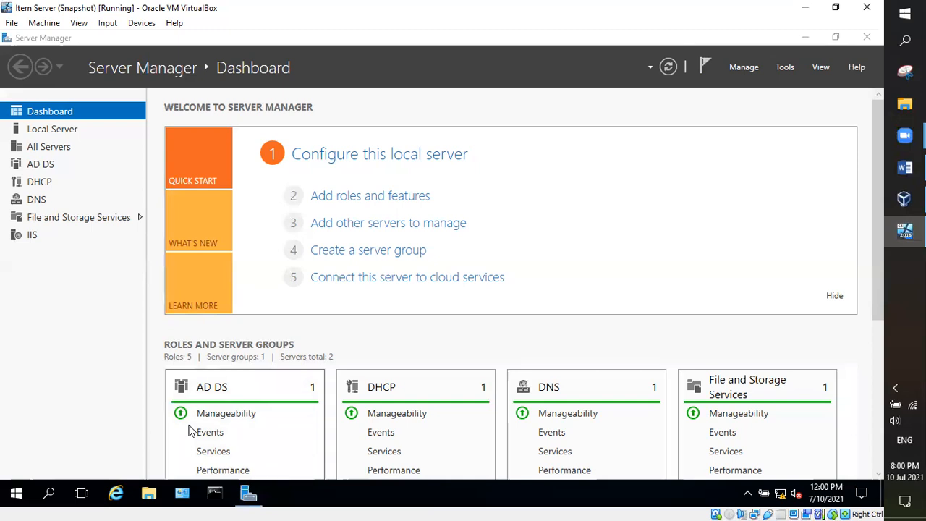
{"action": "left_click", "coordinate": [149, 493]}
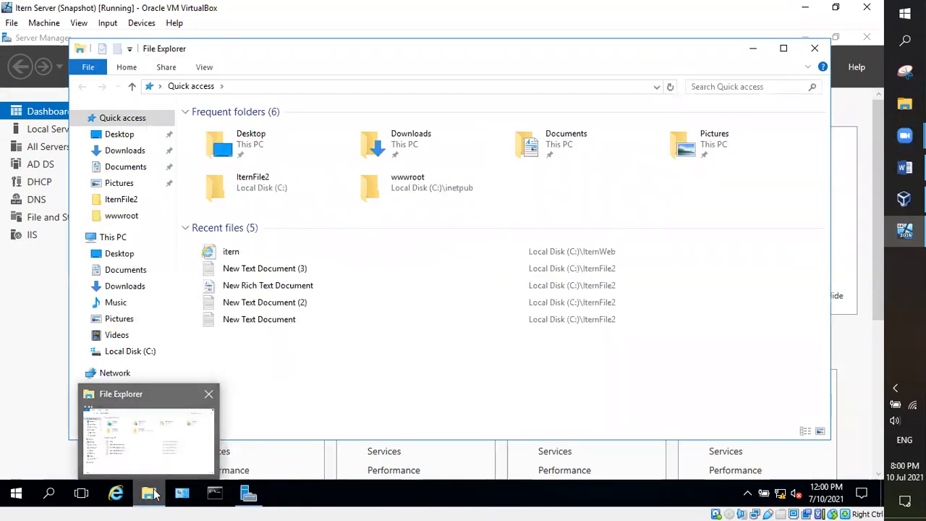
{"action": "left_click", "coordinate": [149, 493]}
{"action": "left_click", "coordinate": [148, 494]}
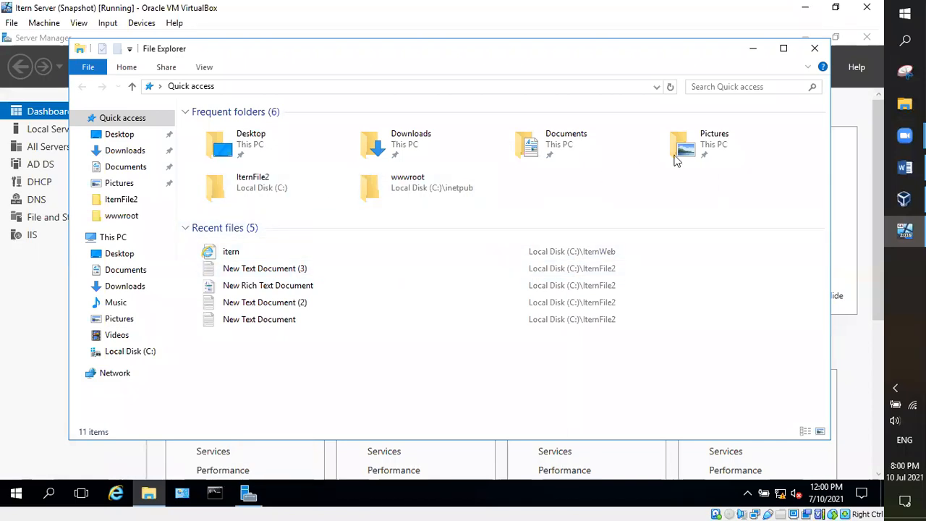
{"action": "left_click", "coordinate": [719, 146]}
{"action": "right_click", "coordinate": [718, 147]}
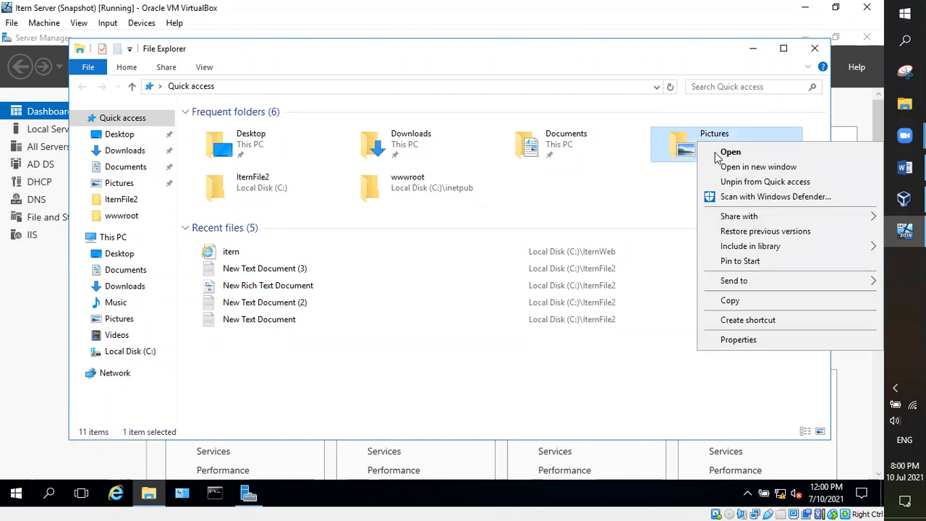
{"action": "left_click", "coordinate": [730, 151]}
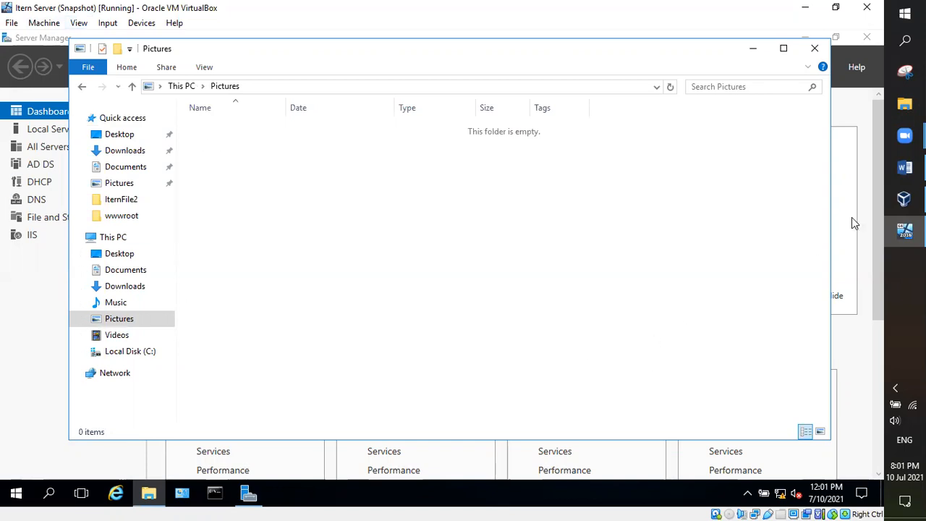
- Look at the Itern Server's entry in VirtualBox Manager, and view the Local Server properties in the server's Server Manager
{"action": "left_click", "coordinate": [904, 199]}
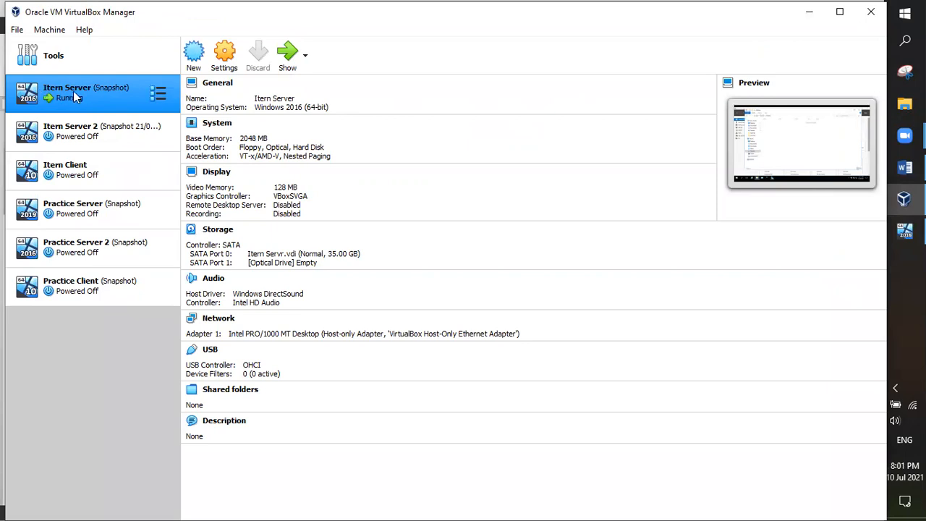
{"action": "left_click", "coordinate": [904, 231]}
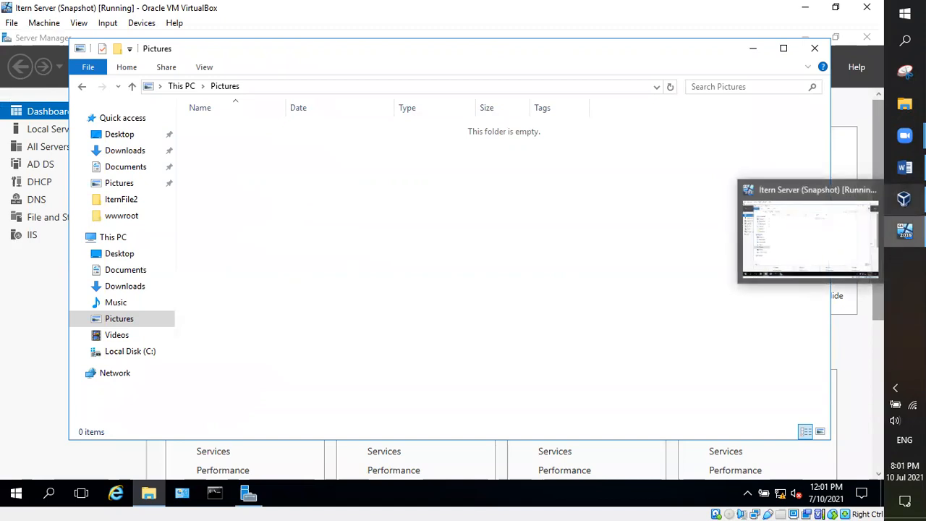
{"action": "left_click", "coordinate": [904, 199]}
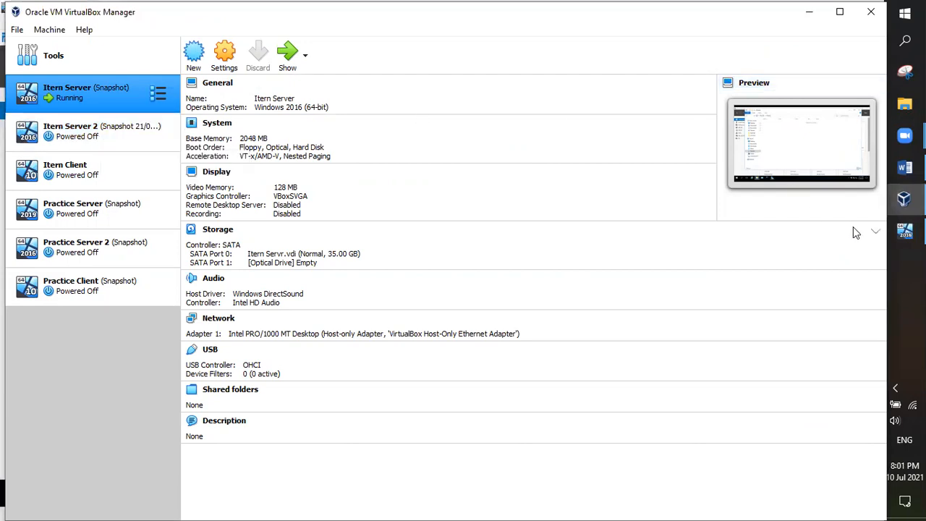
{"action": "left_click", "coordinate": [904, 230]}
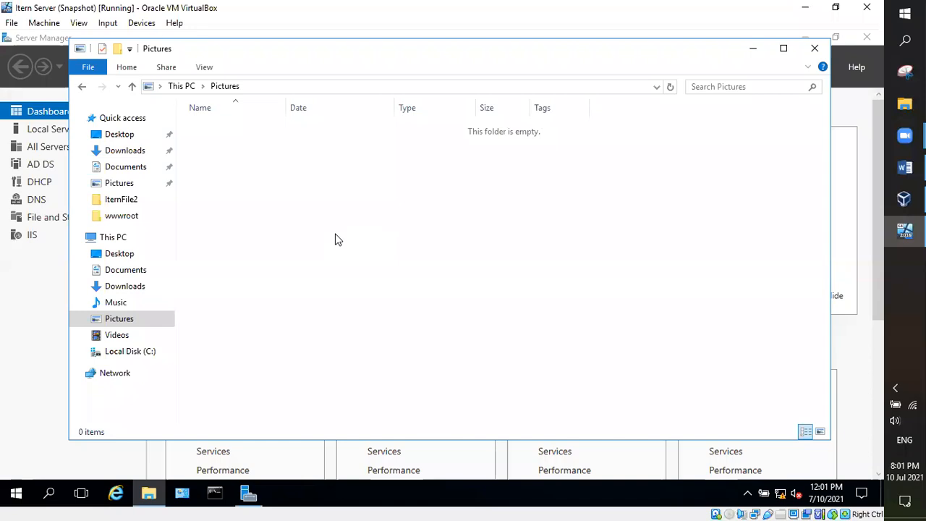
{"action": "left_click", "coordinate": [40, 255]}
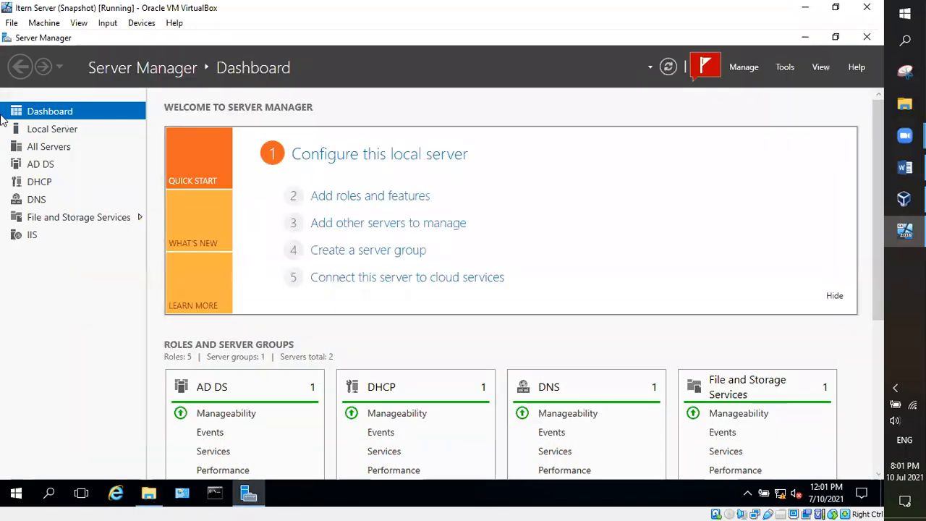
{"action": "left_click", "coordinate": [52, 129]}
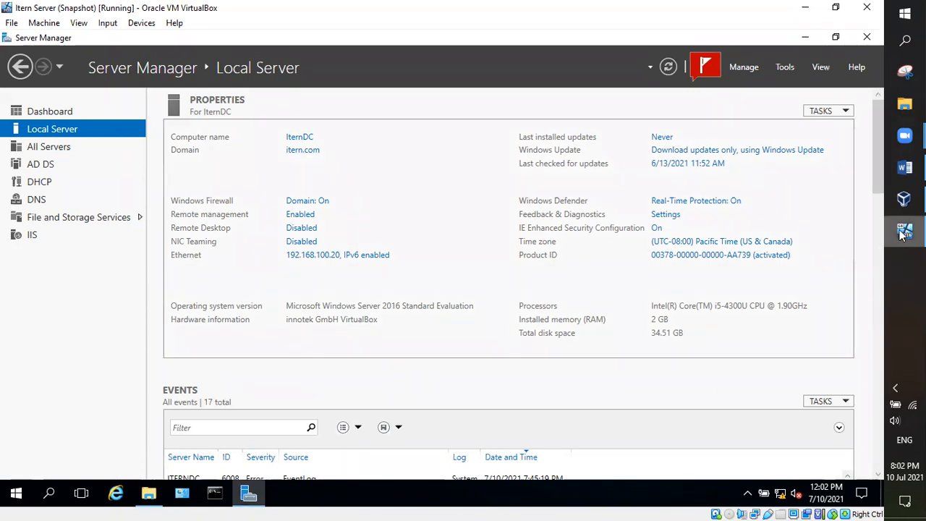
- Bring File Explorer back up, return from Pictures to Quick access, and dismiss the window to reveal Server Manager
{"action": "mouse_move", "coordinate": [905, 232]}
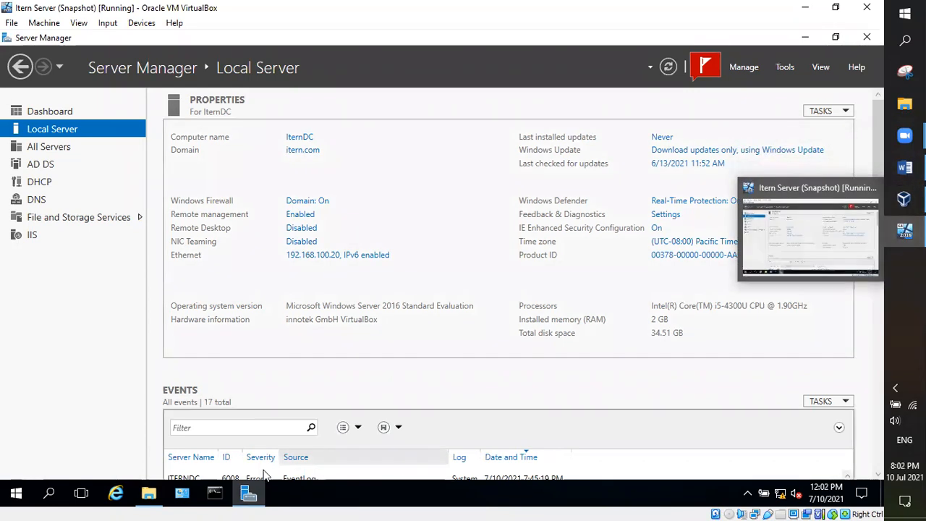
{"action": "left_click", "coordinate": [148, 494]}
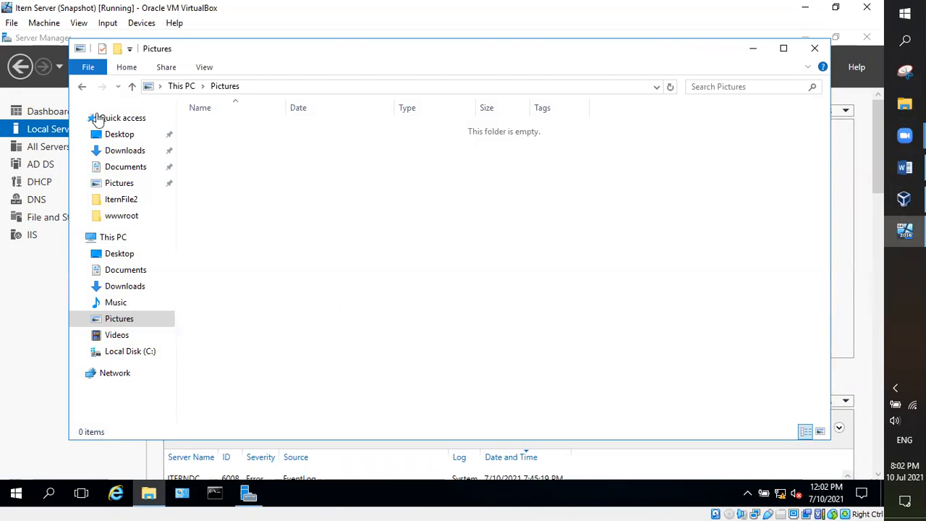
{"action": "left_click", "coordinate": [81, 87]}
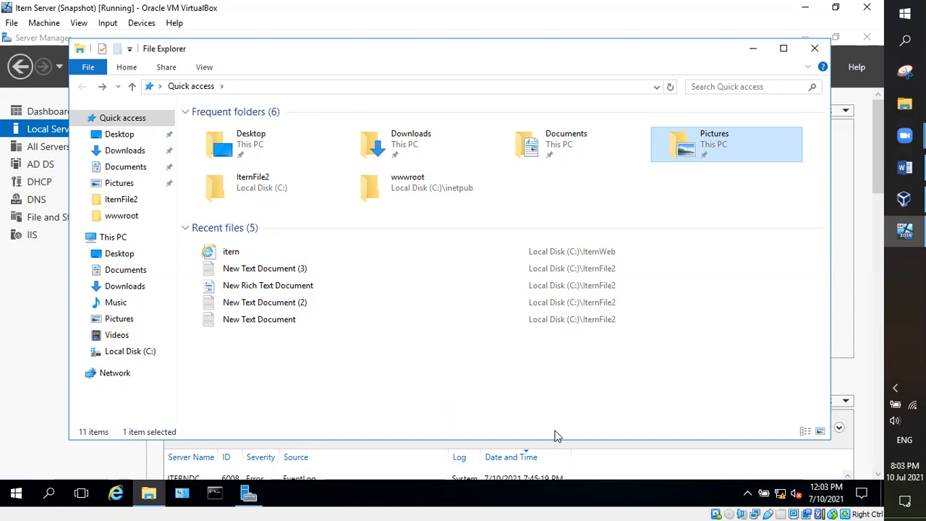
{"action": "left_click", "coordinate": [800, 49]}
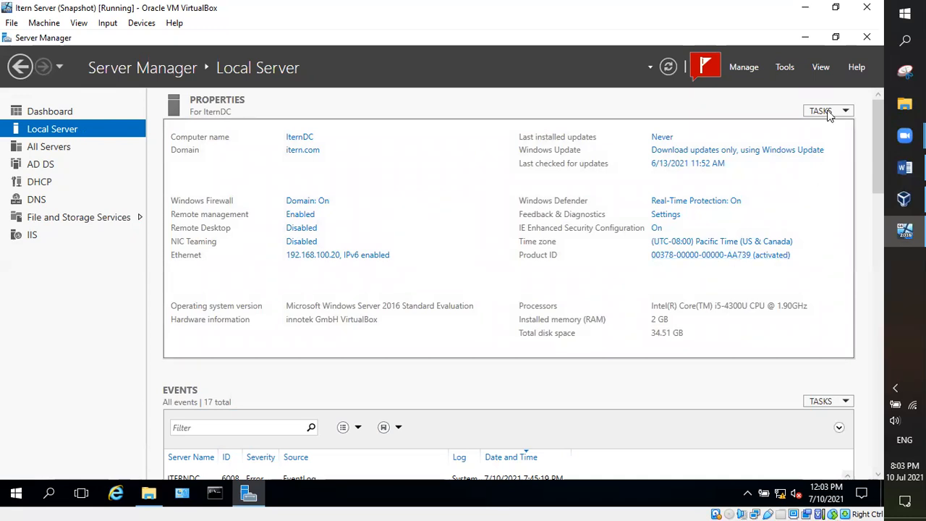
- Start the Add Roles and Features Wizard and accept role-based or feature-based installation, continuing to the destination server selection
{"action": "left_click", "coordinate": [785, 67]}
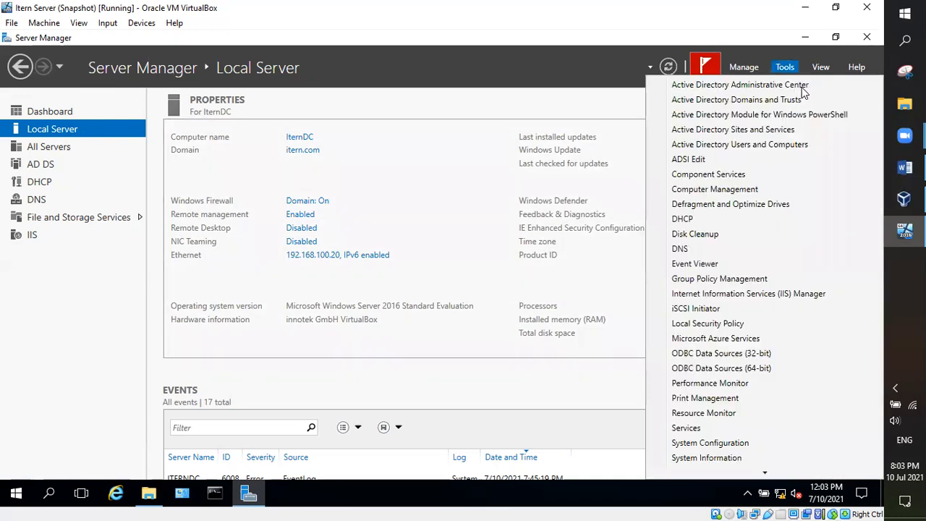
{"action": "key", "text": "Left"}
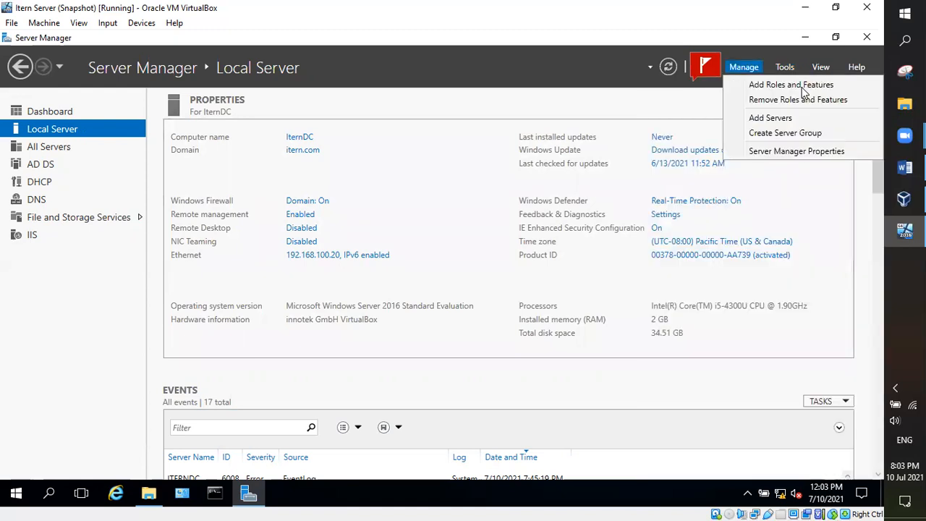
{"action": "left_click", "coordinate": [765, 94]}
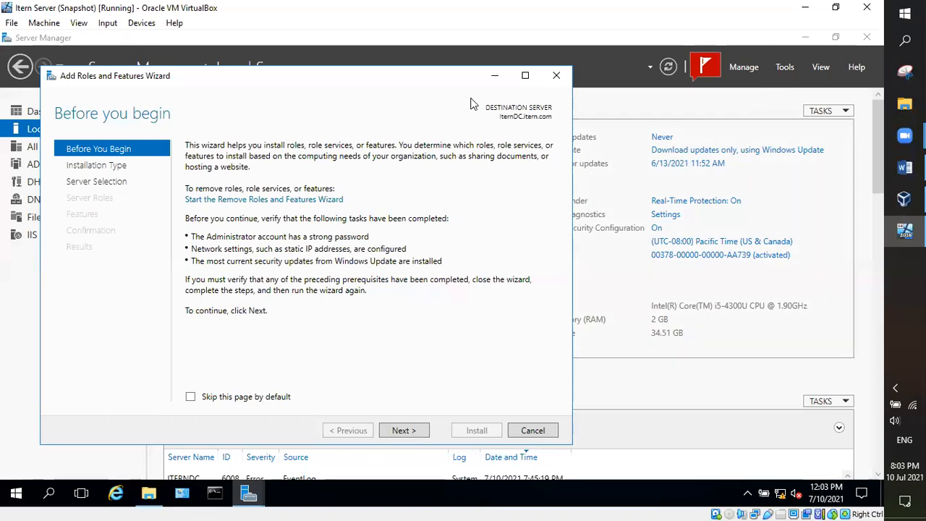
{"action": "left_click_drag", "start_coordinate": [470, 104], "coordinate": [552, 86]}
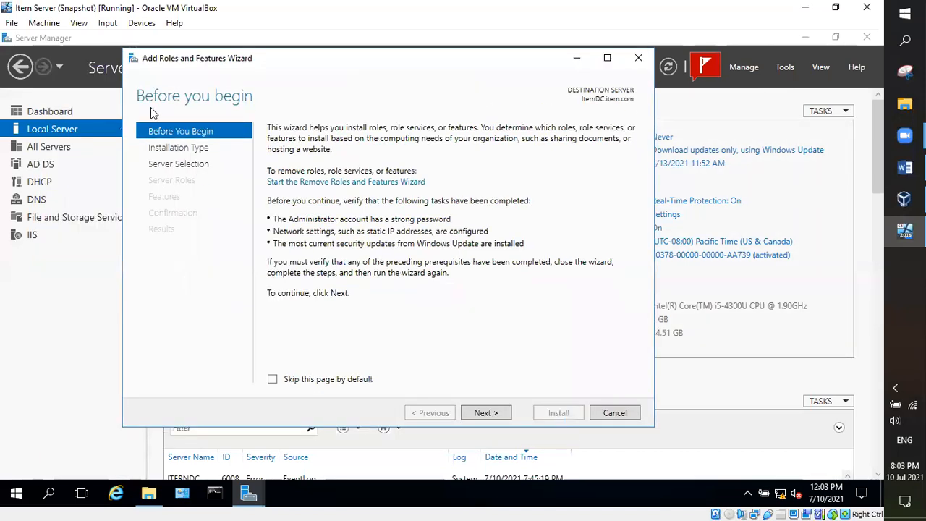
{"action": "left_click", "coordinate": [60, 113]}
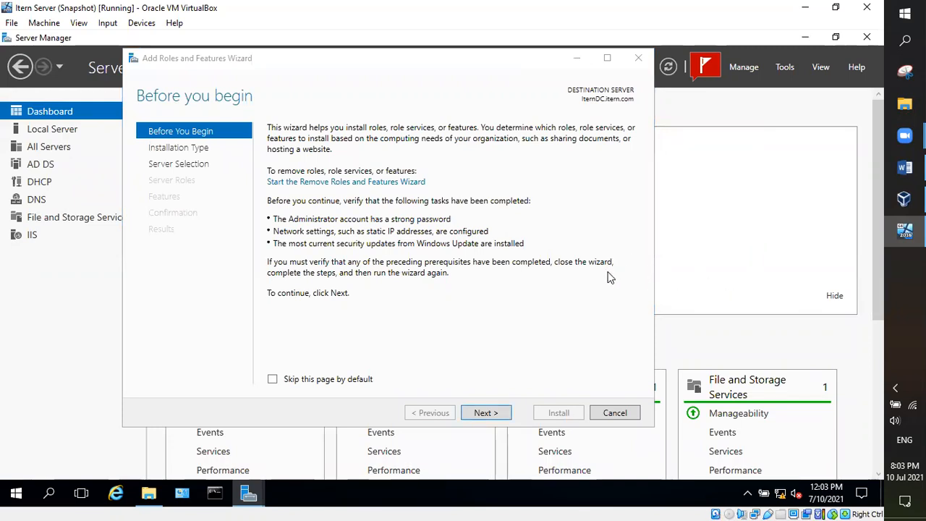
{"action": "left_click", "coordinate": [481, 413]}
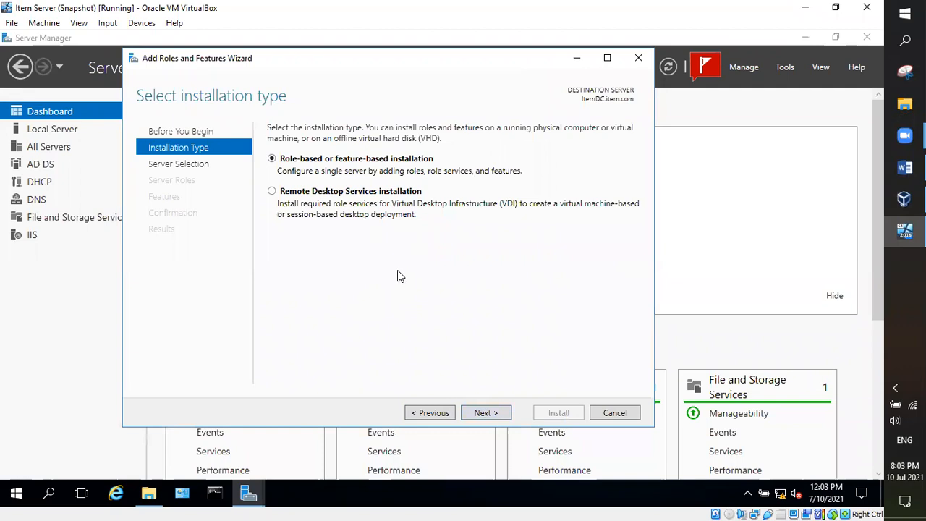
{"action": "left_click", "coordinate": [486, 412]}
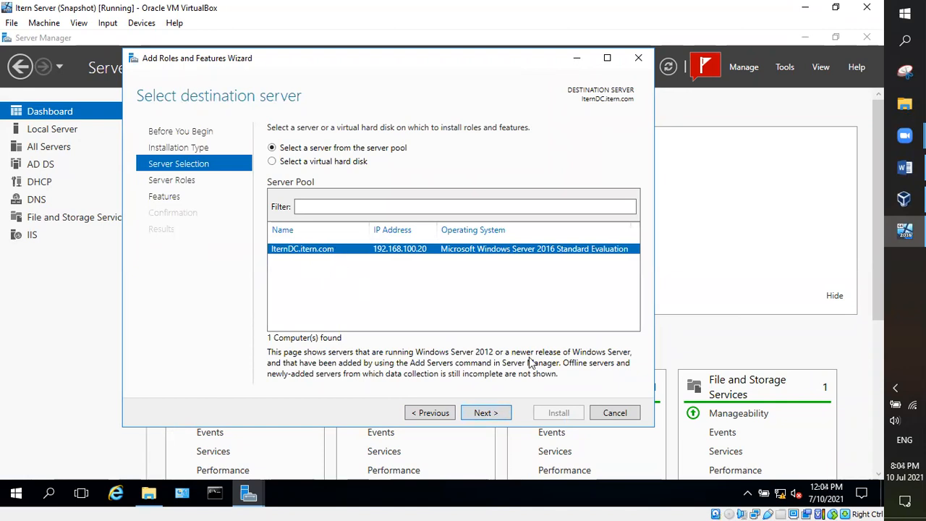
- Start the Itern Server 2 virtual machine from VirtualBox Manager, and return to the Itern Server while it boots
{"action": "key", "text": "super+d"}
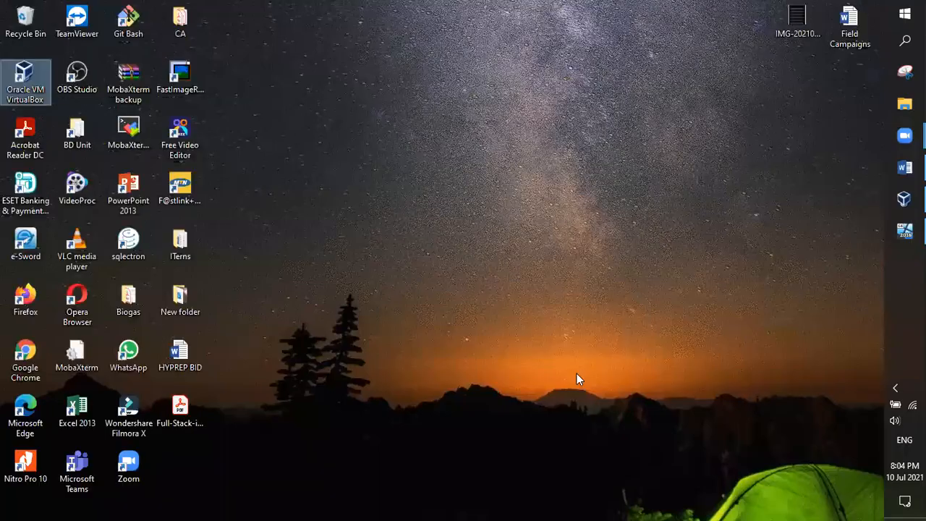
{"action": "left_click", "coordinate": [902, 201]}
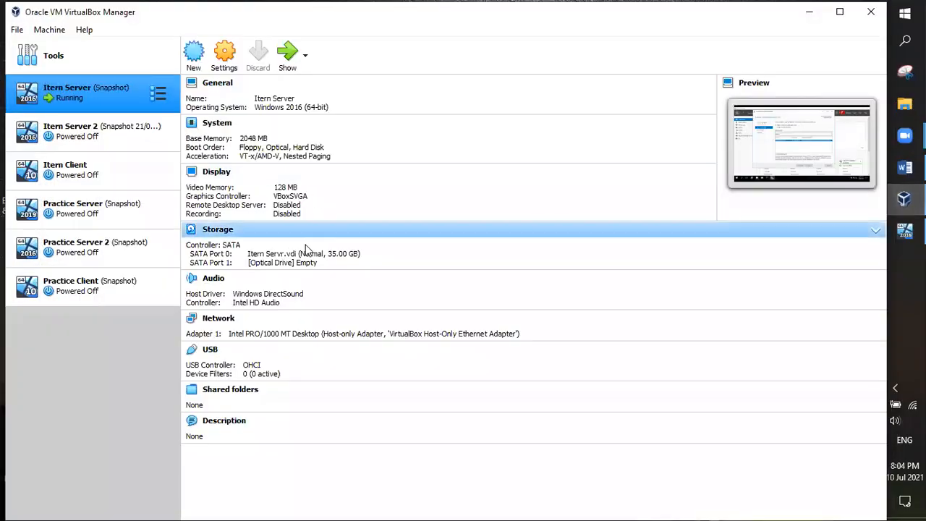
{"action": "left_click", "coordinate": [94, 138]}
{"action": "left_click", "coordinate": [290, 52]}
{"action": "left_click", "coordinate": [904, 231]}
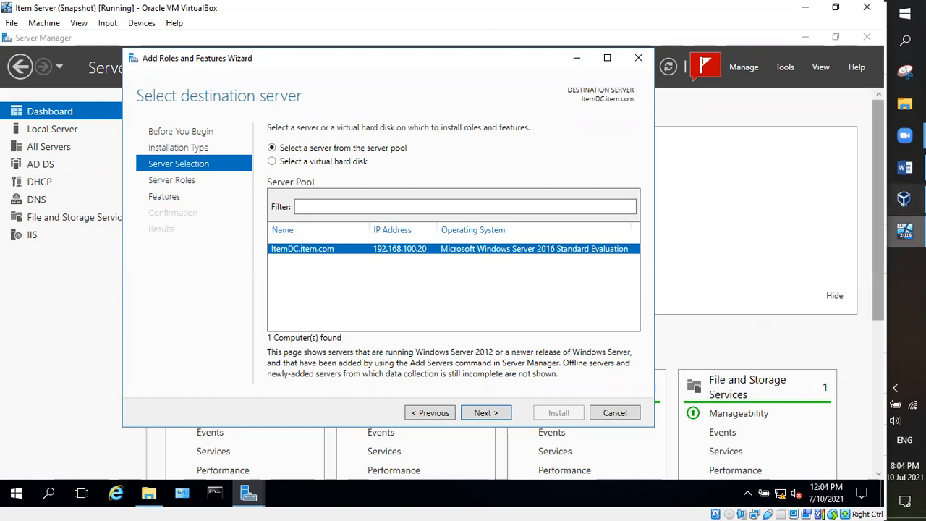
{"action": "mouse_move", "coordinate": [904, 230]}
{"action": "left_click", "coordinate": [832, 266]}
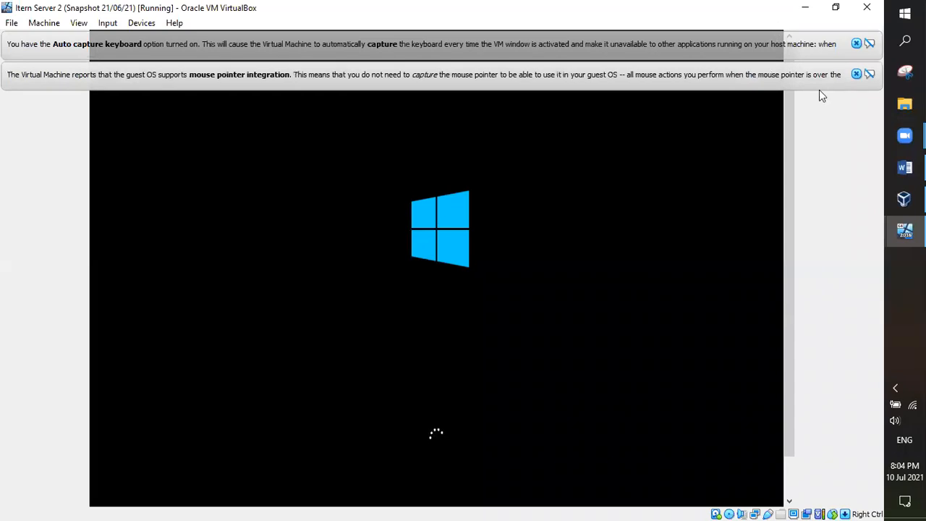
{"action": "left_click", "coordinate": [904, 230]}
{"action": "left_click", "coordinate": [778, 195]}
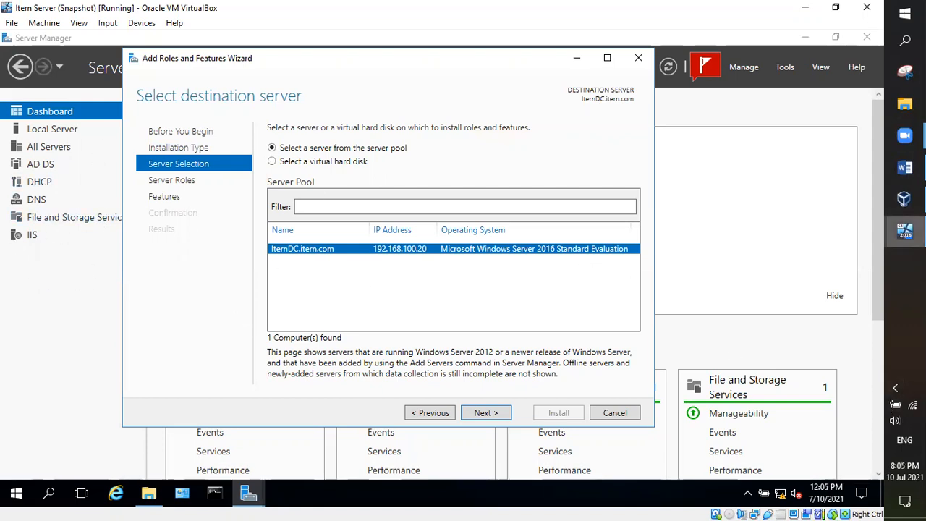
- Check both running servers in VirtualBox Manager, and accept IternDC.itern.com as the wizard's destination server on the Itern Server
{"action": "mouse_move", "coordinate": [904, 230]}
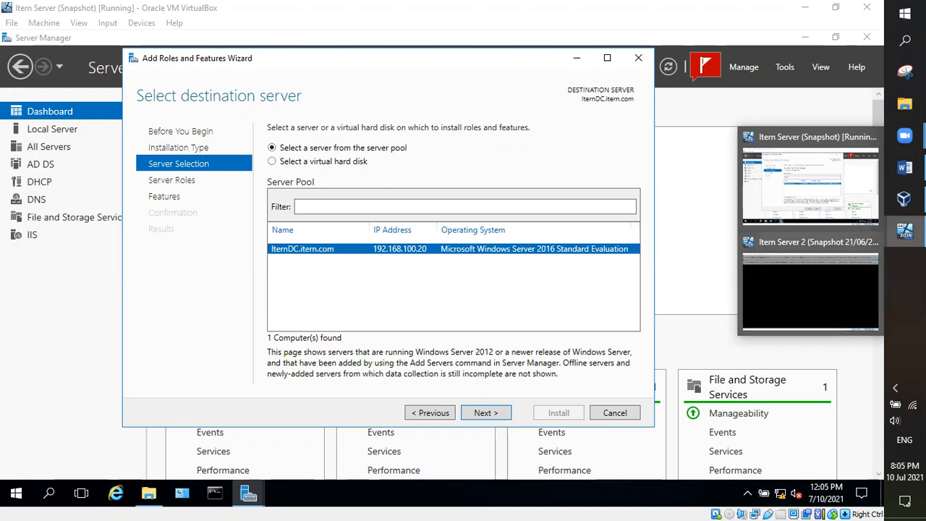
{"action": "left_click", "coordinate": [894, 201]}
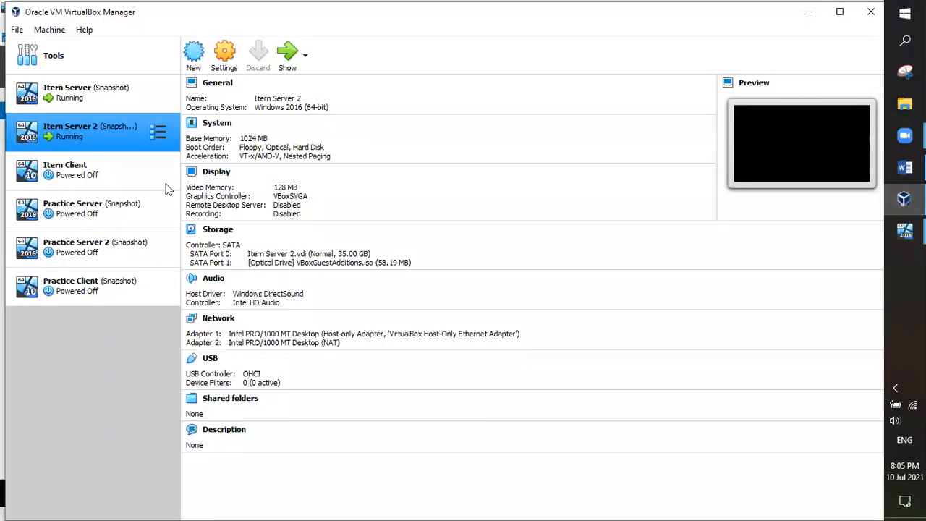
{"action": "left_click", "coordinate": [66, 102], "text": "ctrl"}
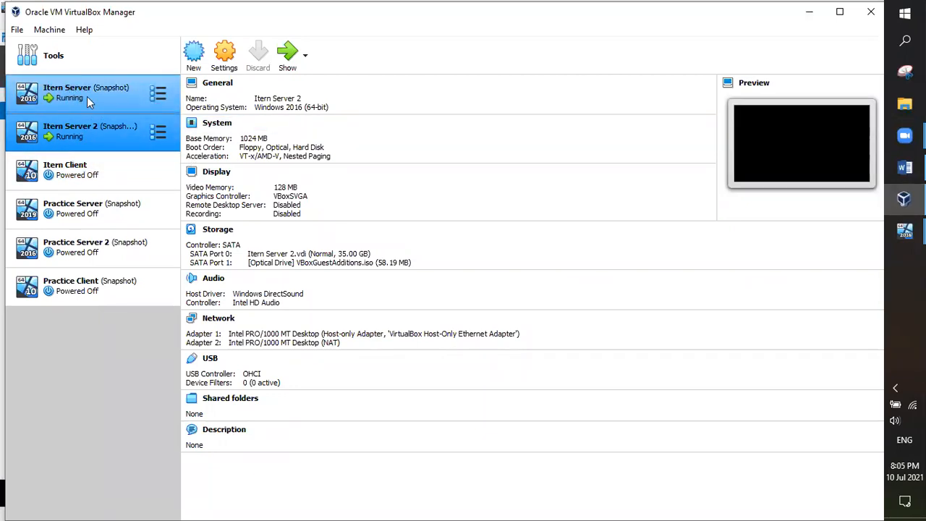
{"action": "left_click", "coordinate": [79, 115]}
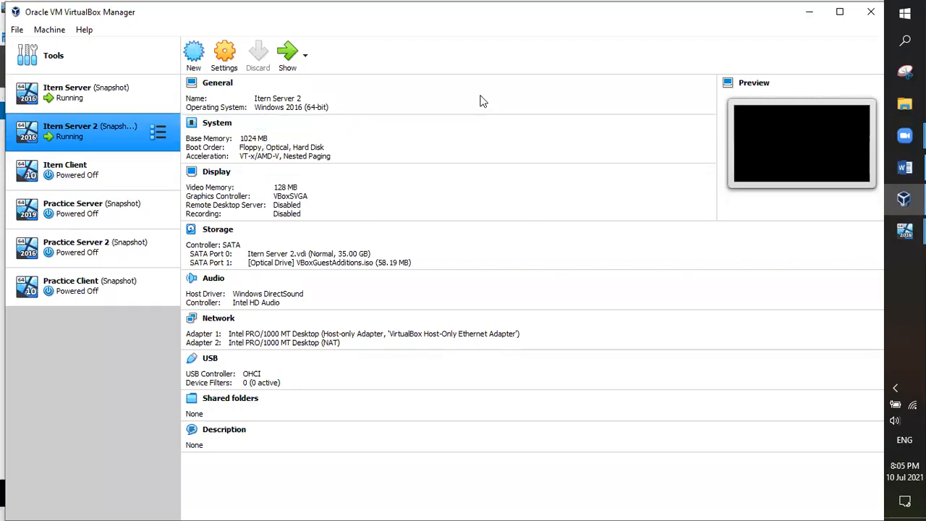
{"action": "mouse_move", "coordinate": [904, 199]}
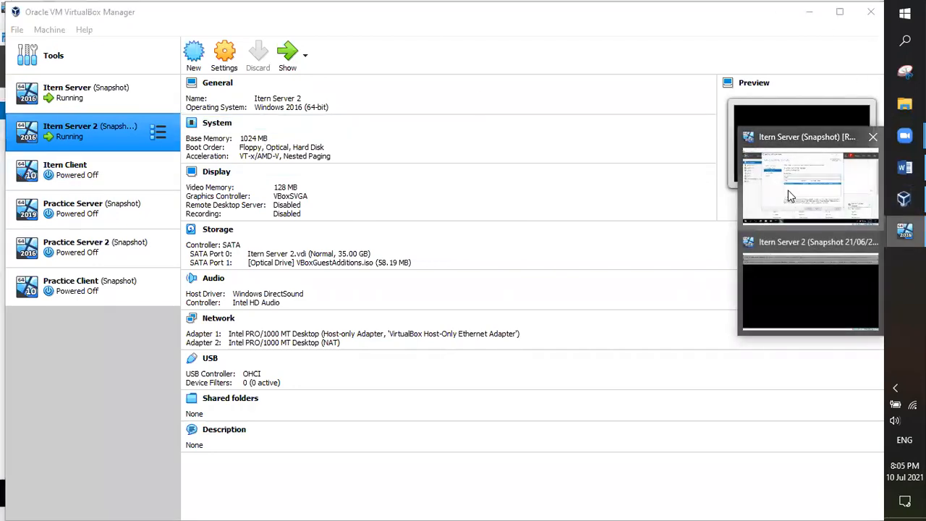
{"action": "left_click", "coordinate": [787, 190]}
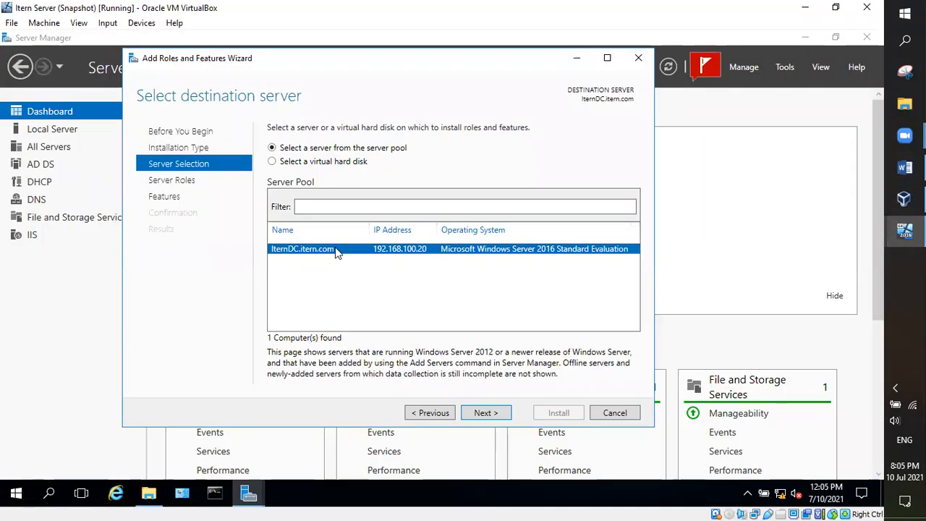
{"action": "left_click", "coordinate": [476, 415]}
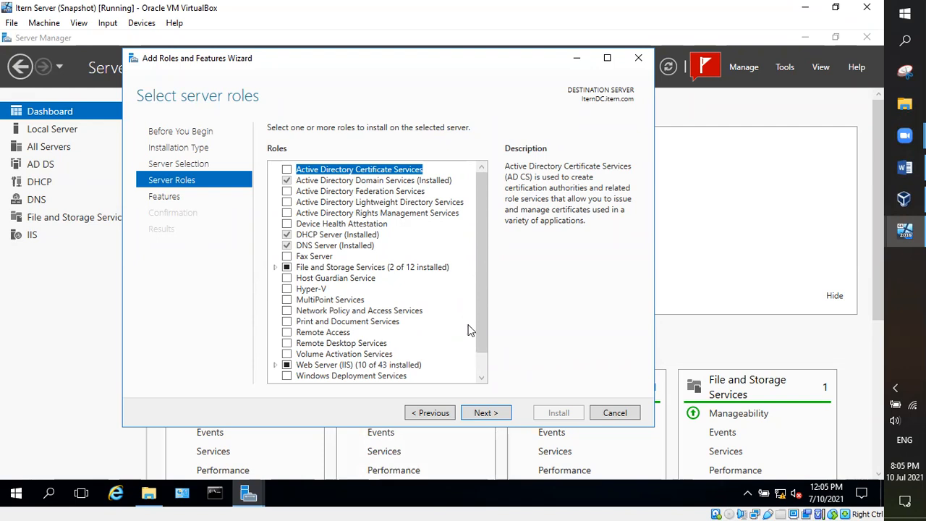
- Look through the server roles and expand File and Storage Services down to the File and iSCSI Services role services
{"action": "left_click_drag", "start_coordinate": [478, 226], "coordinate": [476, 270]}
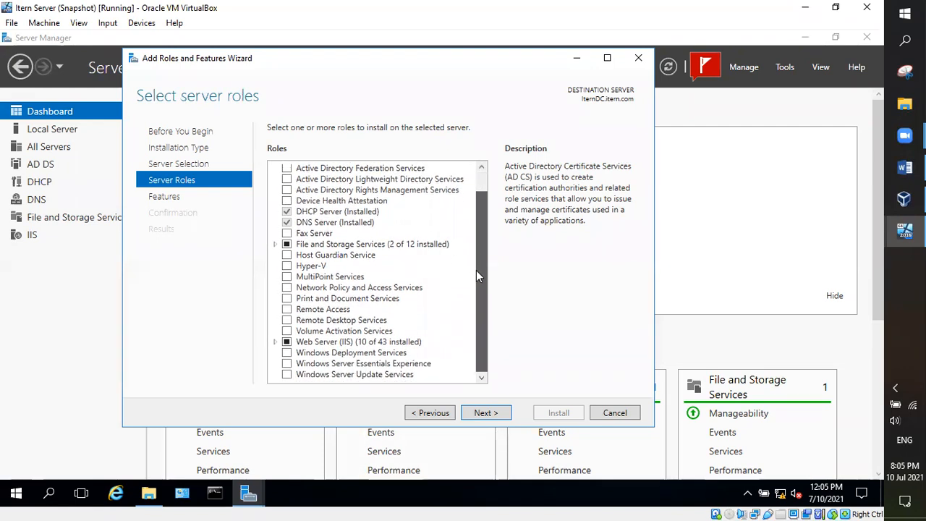
{"action": "scroll", "coordinate": [481, 255], "scroll_direction": "up", "scroll_amount": 1}
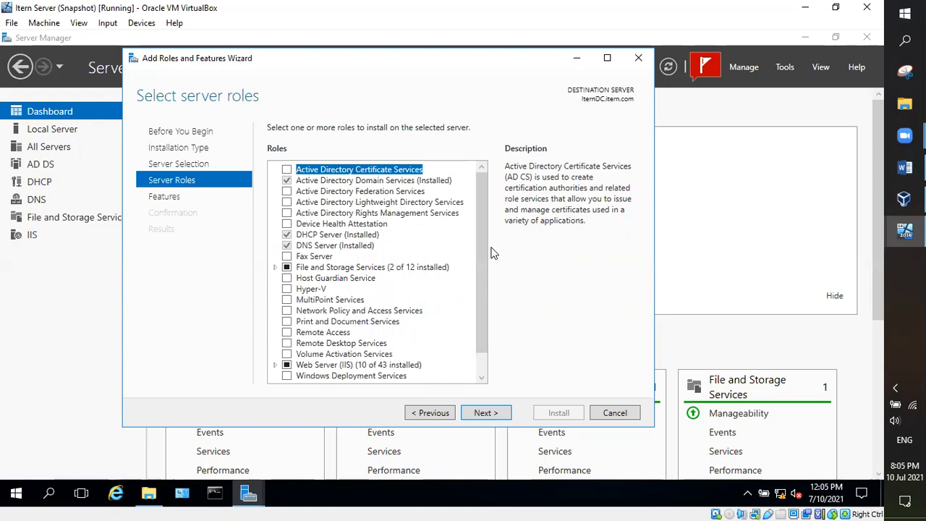
{"action": "left_click_drag", "start_coordinate": [481, 237], "coordinate": [482, 271]}
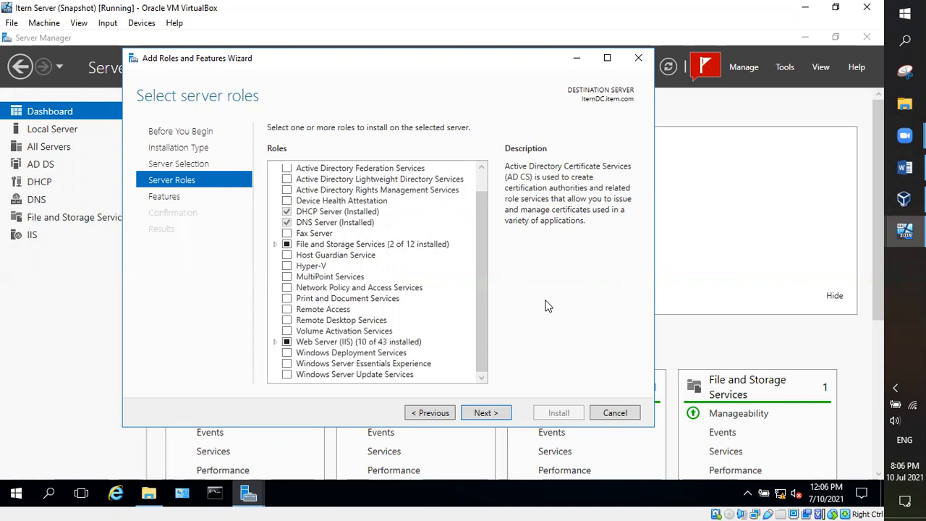
{"action": "left_click_drag", "start_coordinate": [479, 322], "coordinate": [486, 222]}
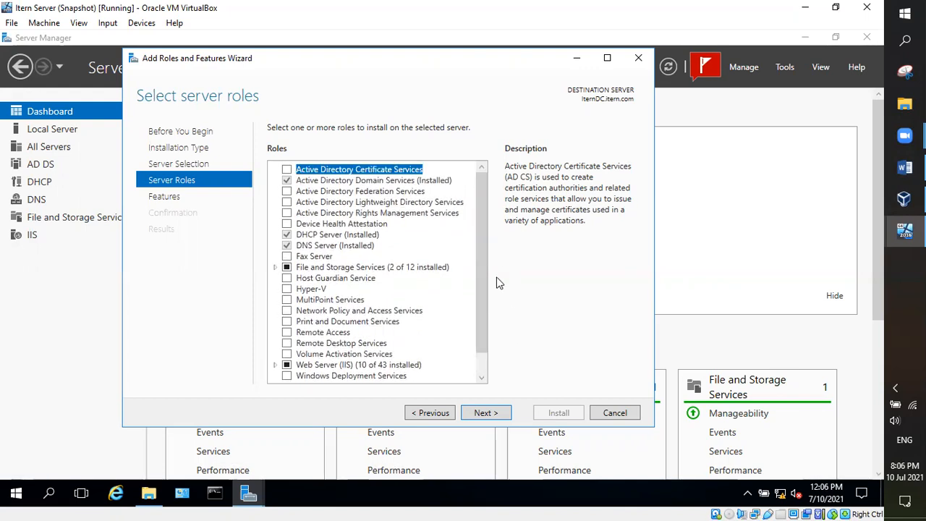
{"action": "left_click", "coordinate": [275, 268]}
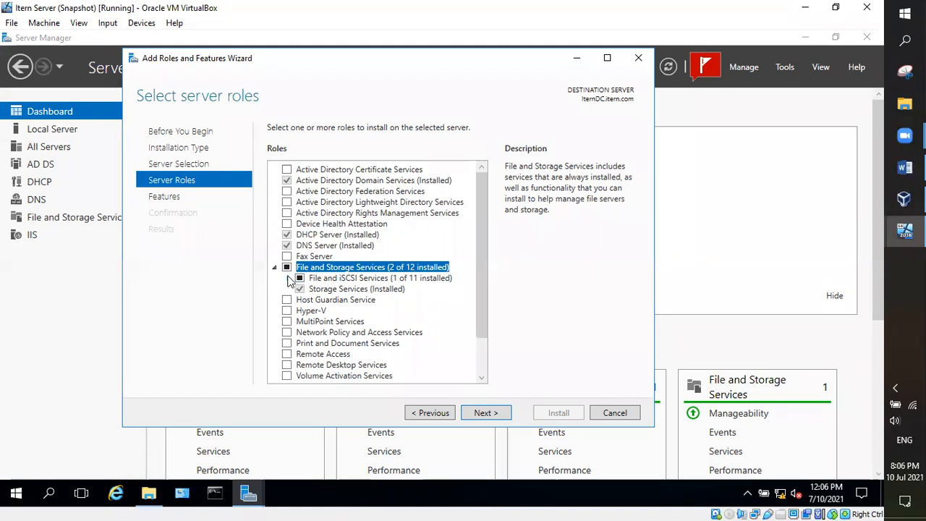
{"action": "left_click", "coordinate": [289, 280]}
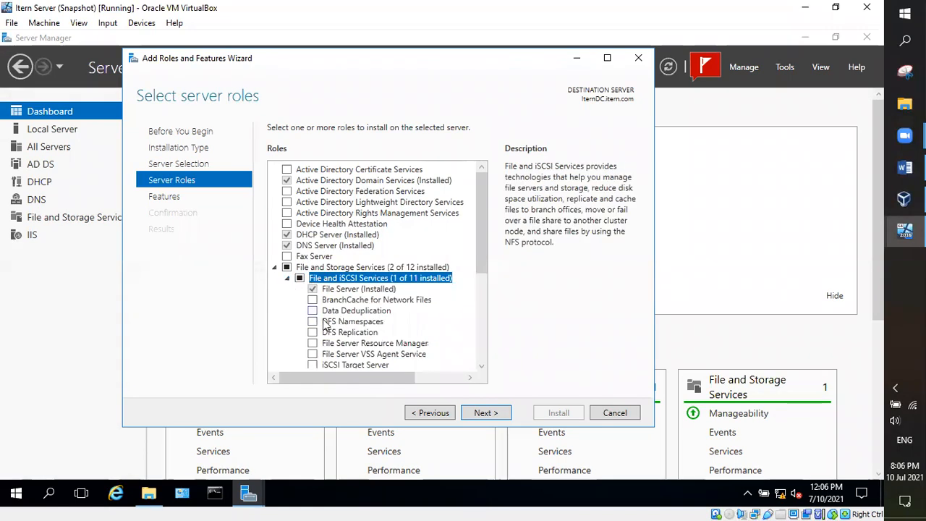
{"action": "left_click_drag", "start_coordinate": [484, 193], "coordinate": [482, 210]}
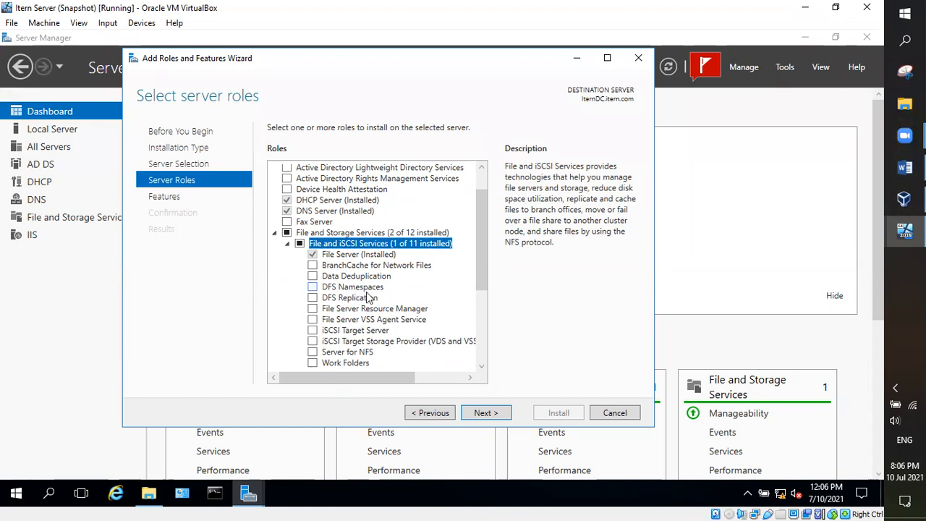
- Select DFS Namespaces with its required DFS Management Tools, plus DFS Replication, as role services to install
{"action": "left_click", "coordinate": [311, 288]}
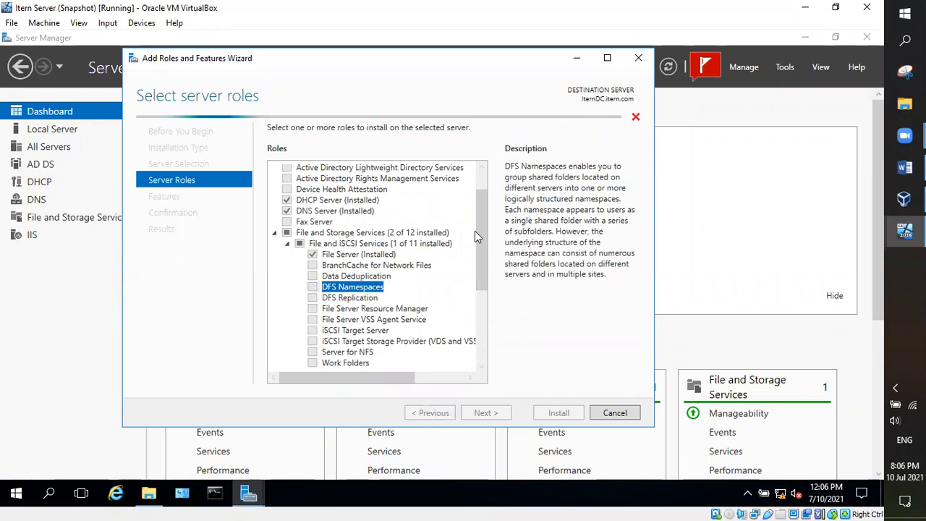
{"action": "key", "text": "space"}
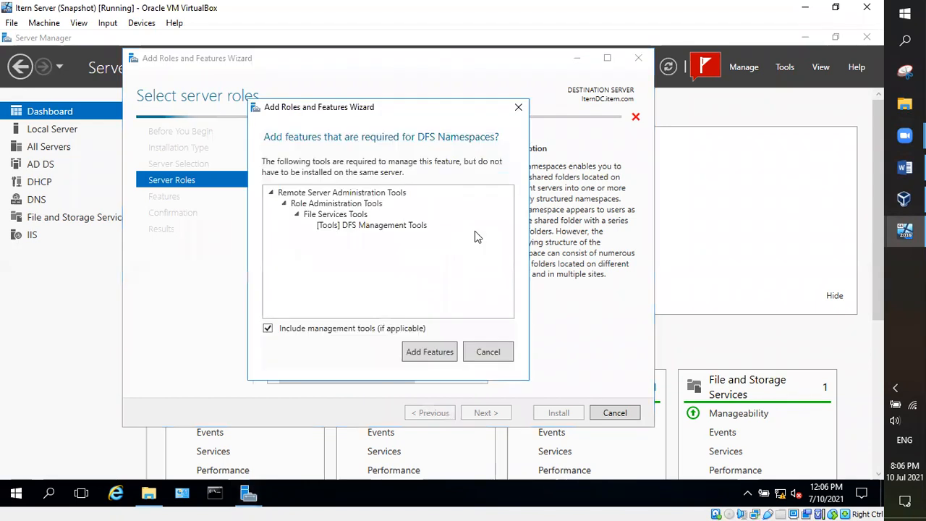
{"action": "left_click", "coordinate": [430, 351]}
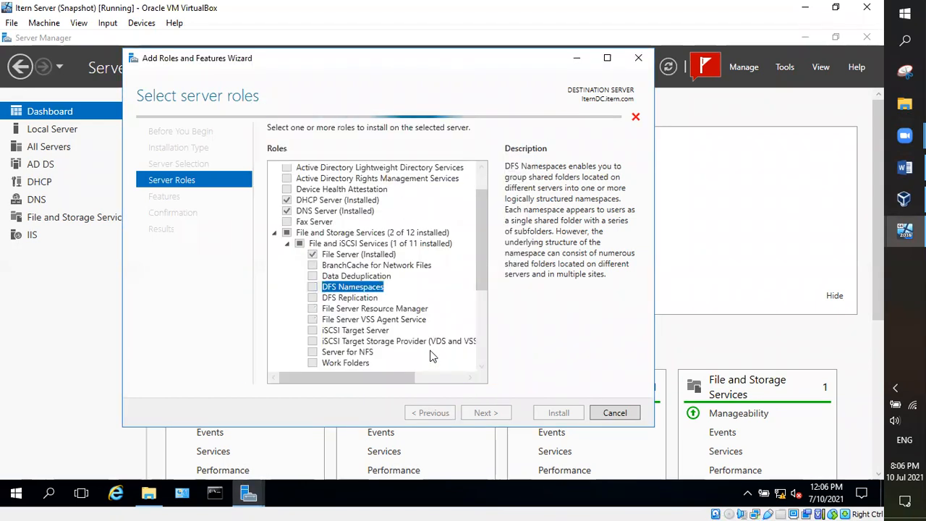
{"action": "left_click", "coordinate": [312, 298]}
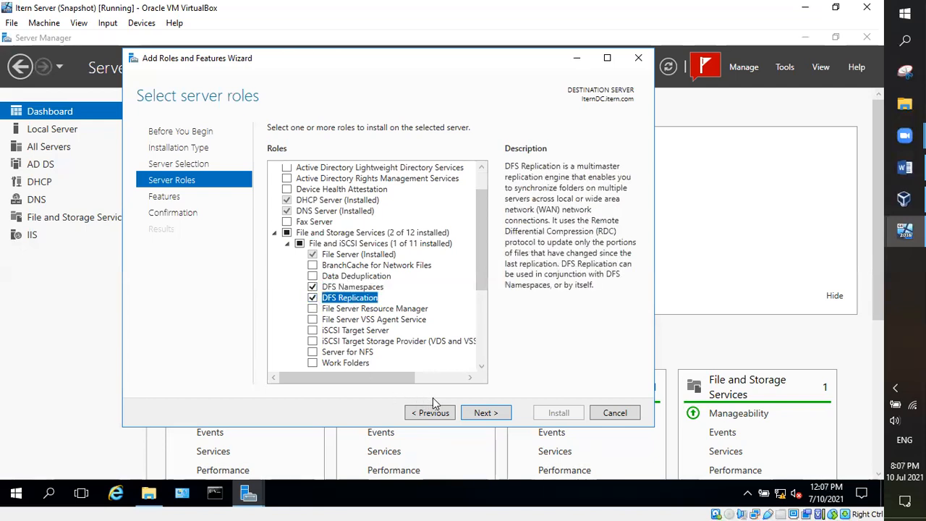
- Keep the default features and start installing the DFS role services on IternDC.itern.com
{"action": "left_click", "coordinate": [478, 414]}
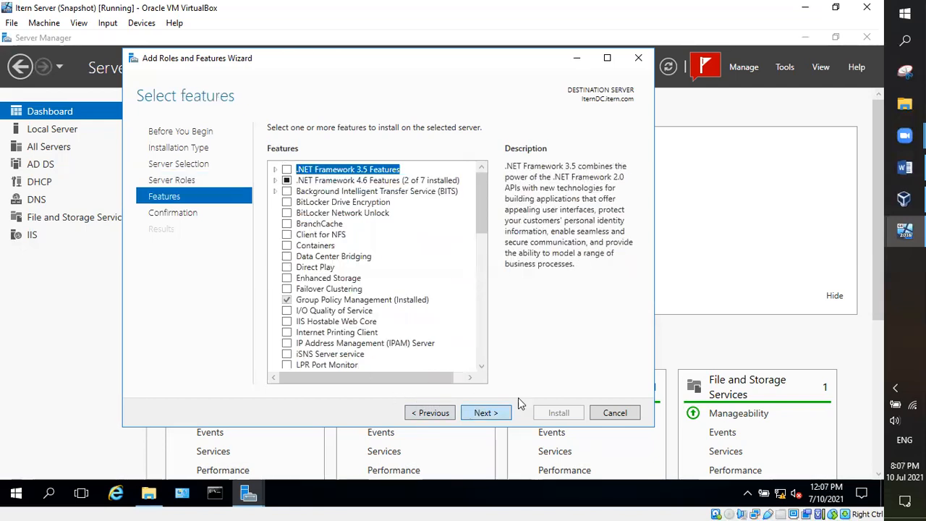
{"action": "left_click", "coordinate": [475, 414]}
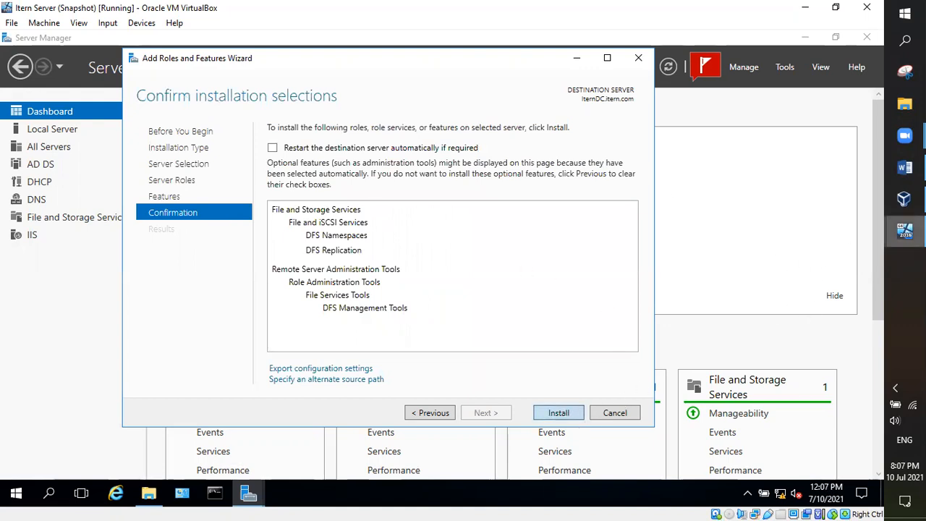
{"action": "mouse_move", "coordinate": [904, 232]}
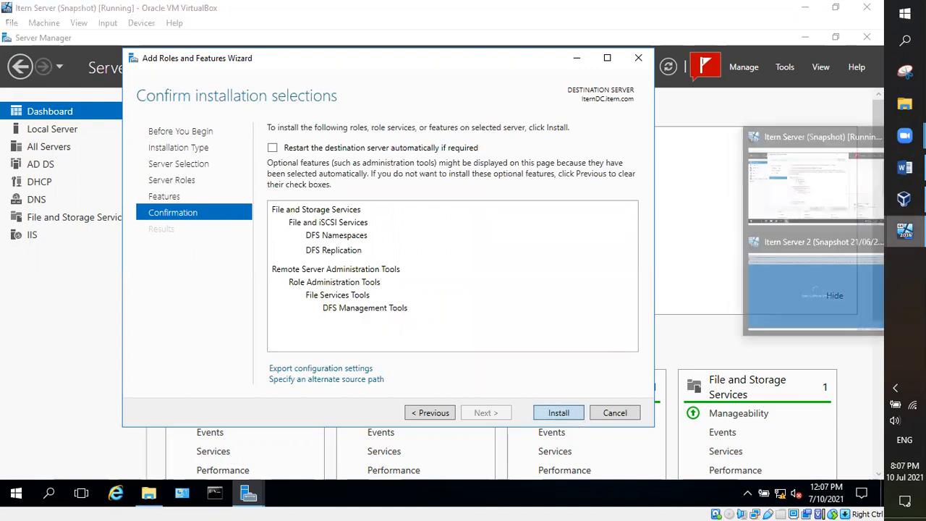
{"action": "left_click", "coordinate": [864, 190]}
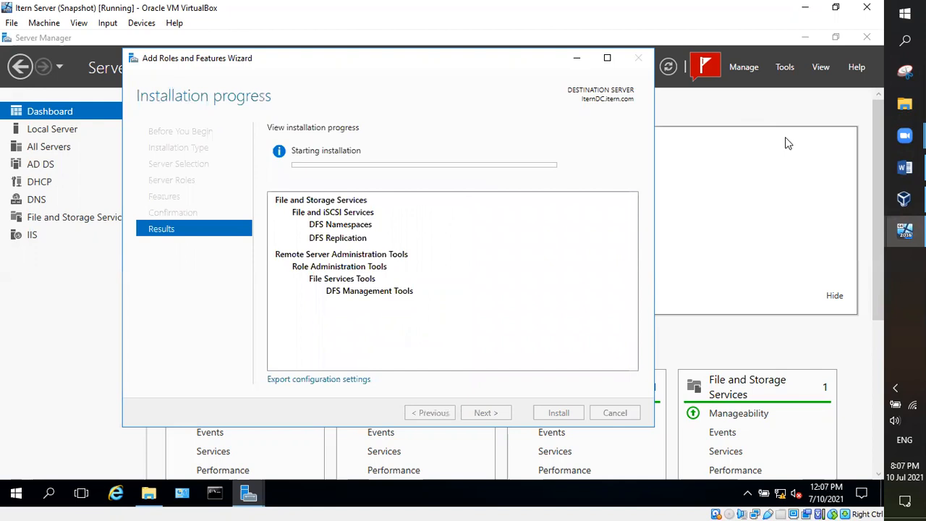
{"action": "left_click", "coordinate": [769, 119]}
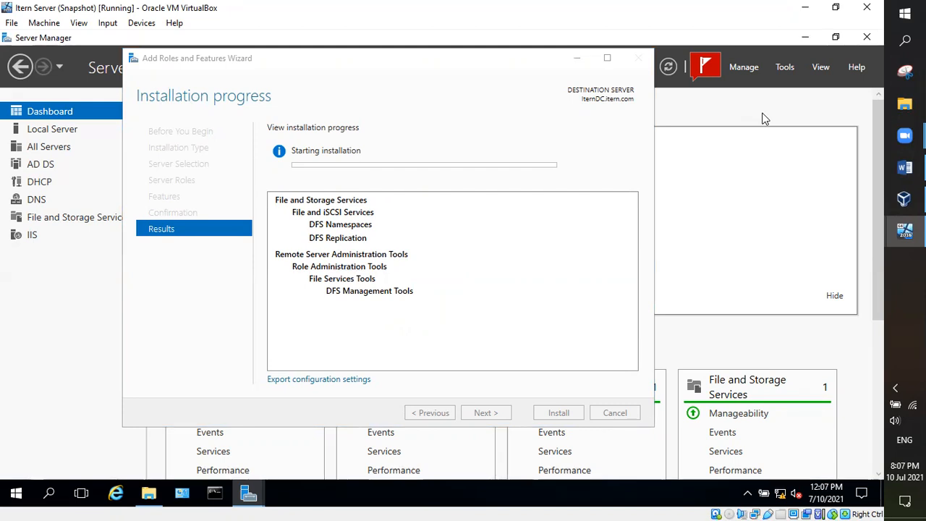
- Check the startup progress of the Itern Server 2 virtual machine and return to the Itern Server
{"action": "left_click", "coordinate": [904, 231]}
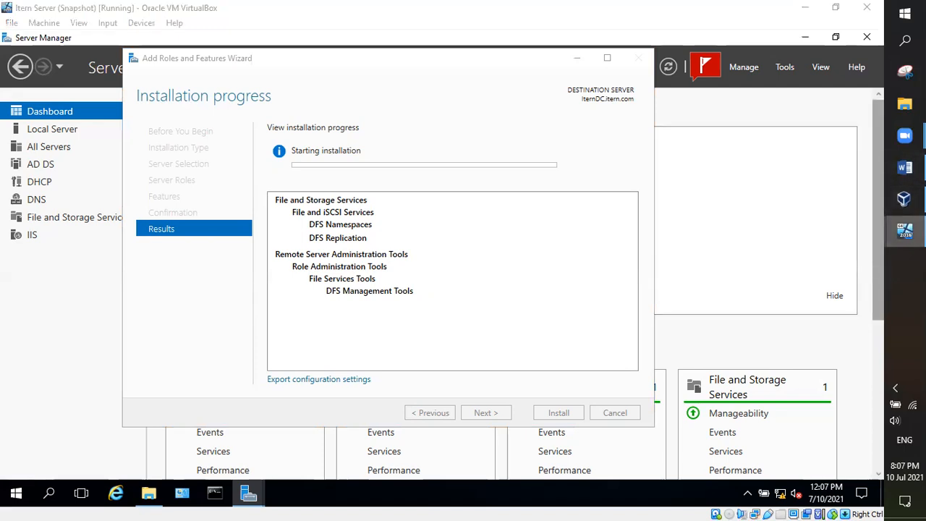
{"action": "left_click", "coordinate": [834, 255]}
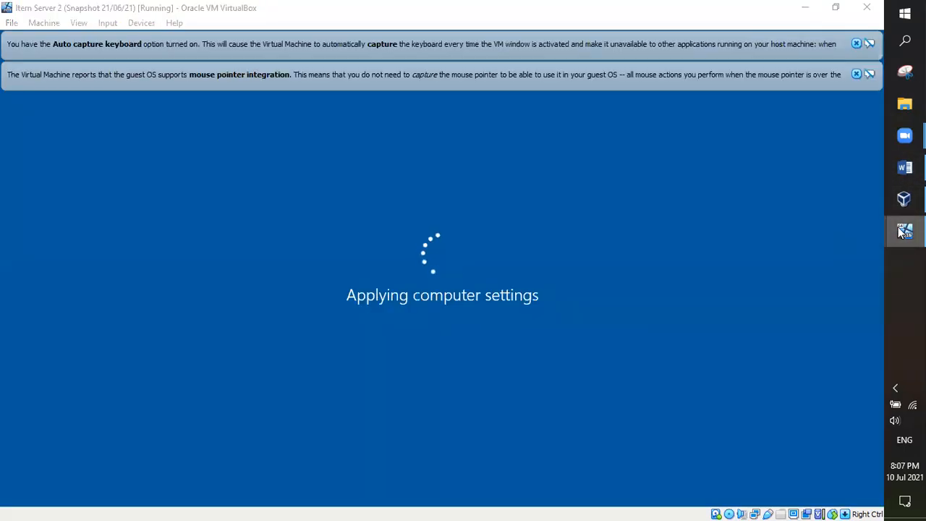
{"action": "mouse_move", "coordinate": [905, 230]}
{"action": "left_click", "coordinate": [806, 138]}
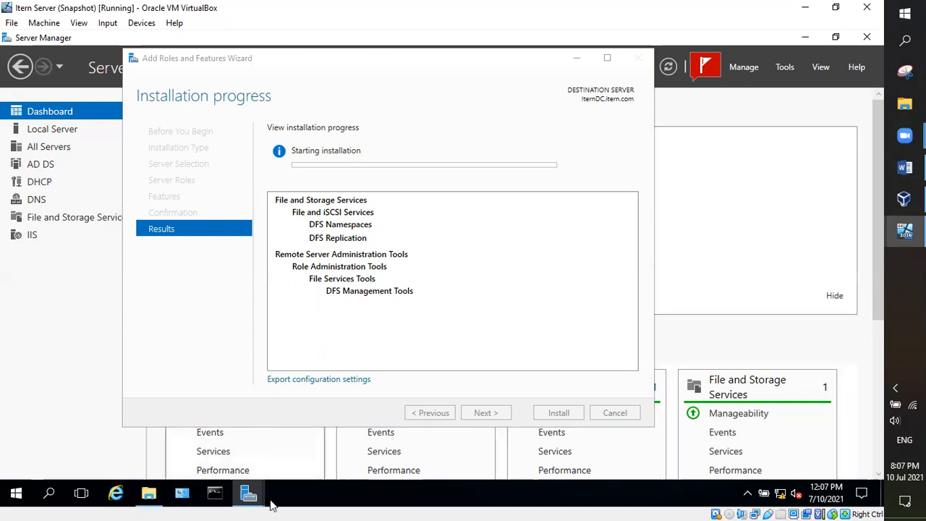
{"action": "left_click", "coordinate": [246, 500]}
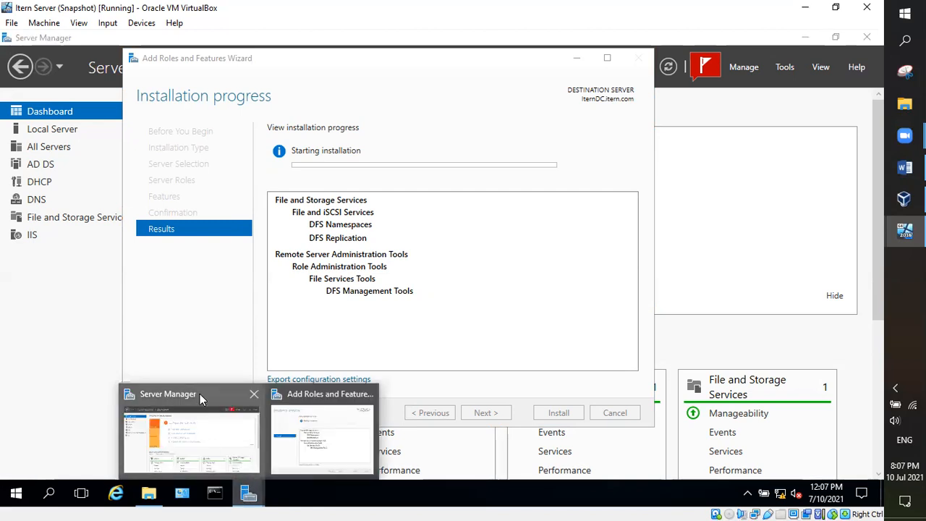
{"action": "left_click", "coordinate": [200, 394]}
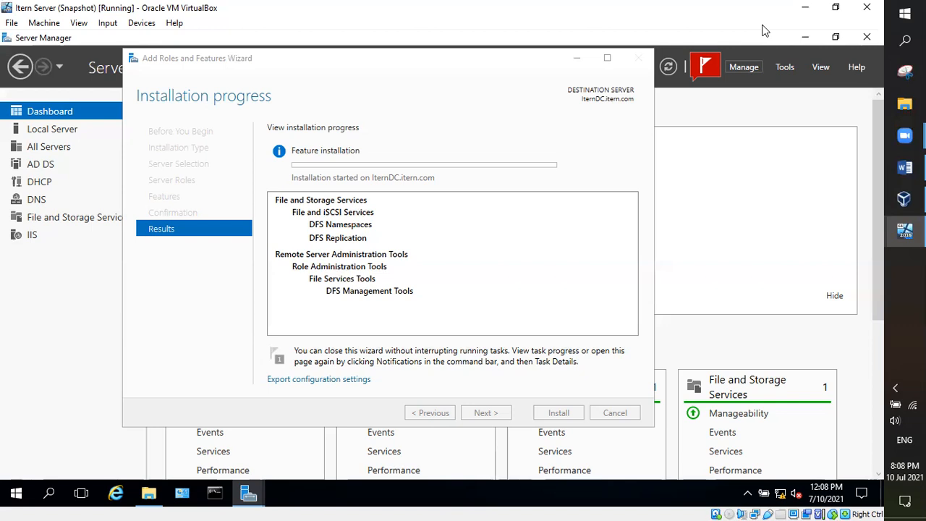
{"action": "left_click", "coordinate": [744, 67]}
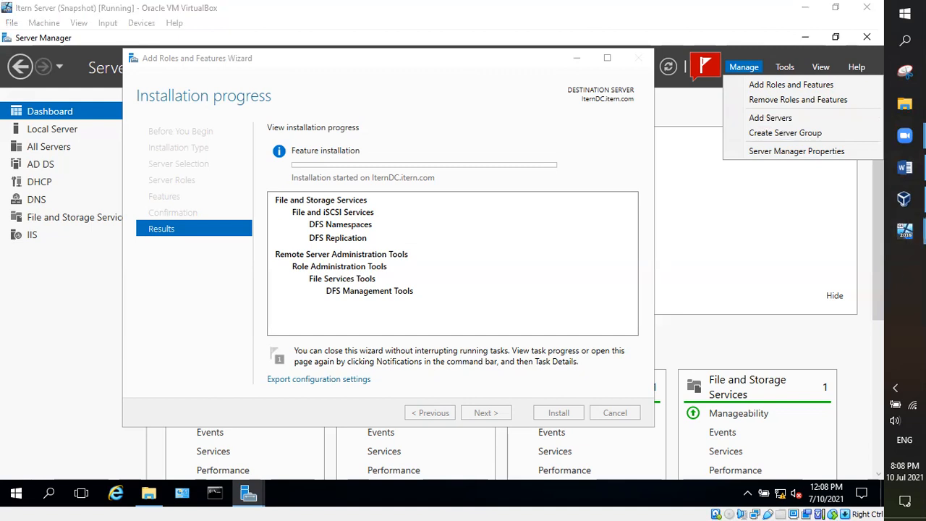
{"action": "left_click", "coordinate": [697, 120]}
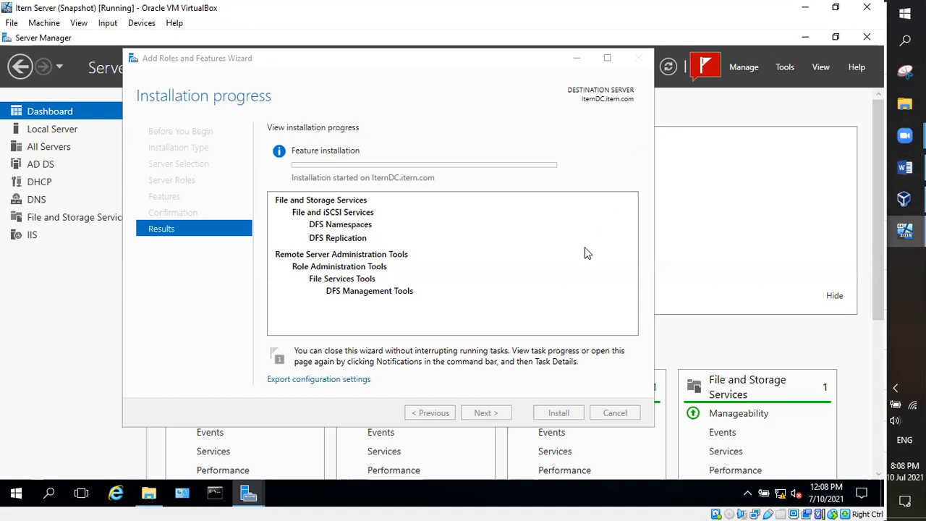
- Check whether Itern Server 2 is ready for sign-in, and return to the Itern Server to monitor the DFS installation progress
{"action": "left_click", "coordinate": [905, 230]}
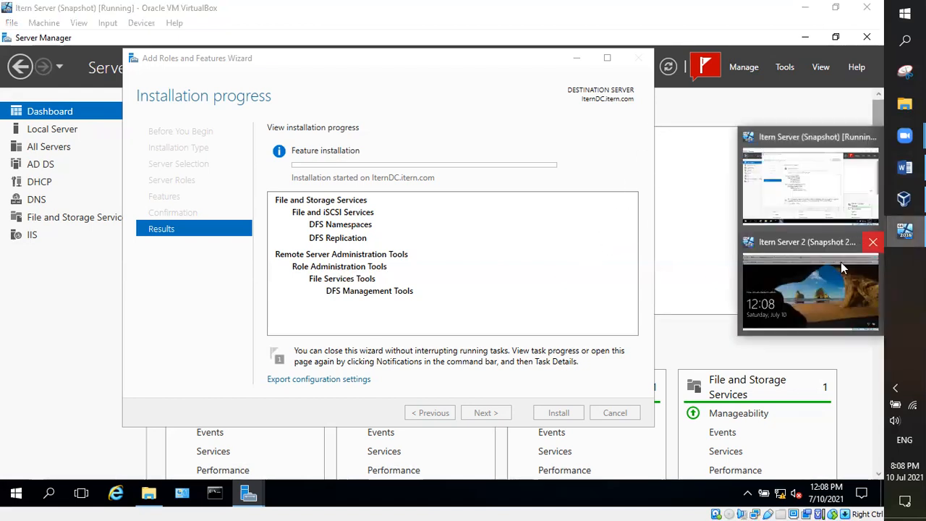
{"action": "left_click", "coordinate": [811, 246]}
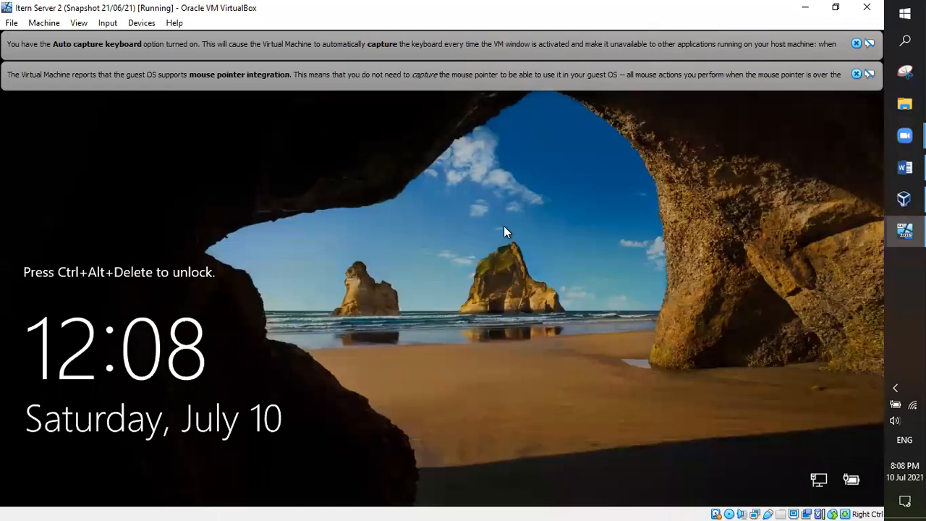
{"action": "left_click", "coordinate": [904, 230]}
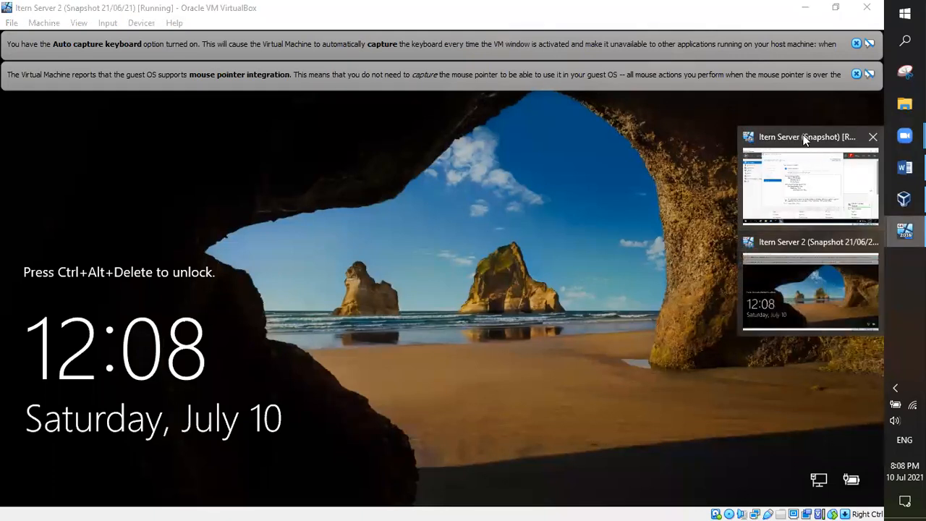
{"action": "left_click", "coordinate": [805, 139]}
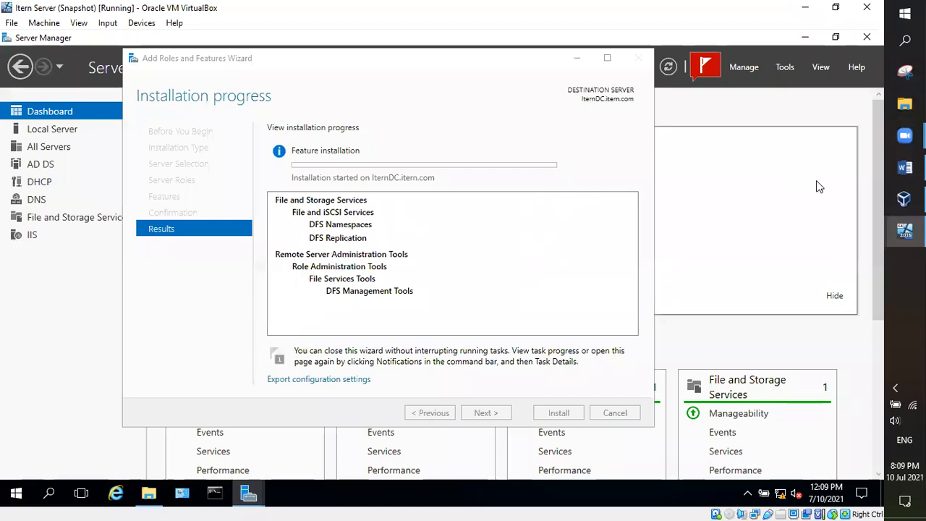
{"action": "left_click", "coordinate": [904, 230]}
{"action": "left_click", "coordinate": [820, 289]}
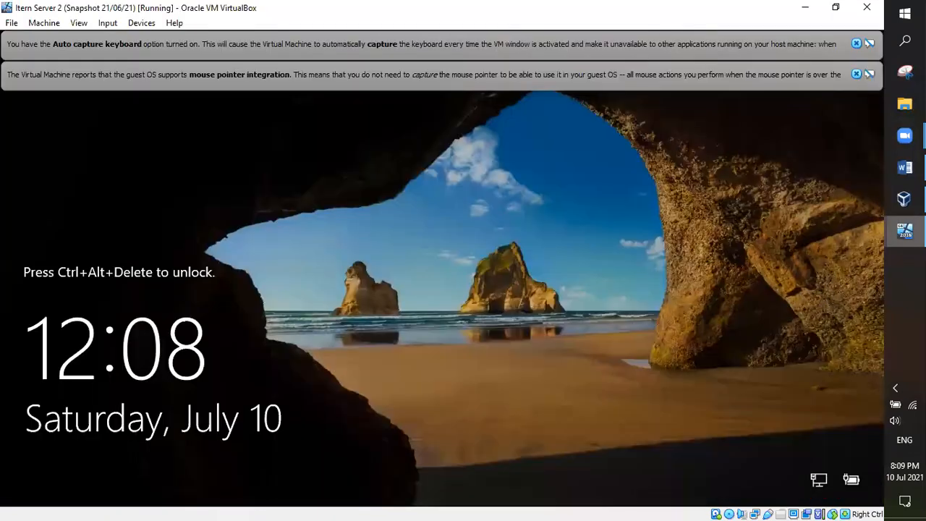
{"action": "left_click", "coordinate": [904, 230]}
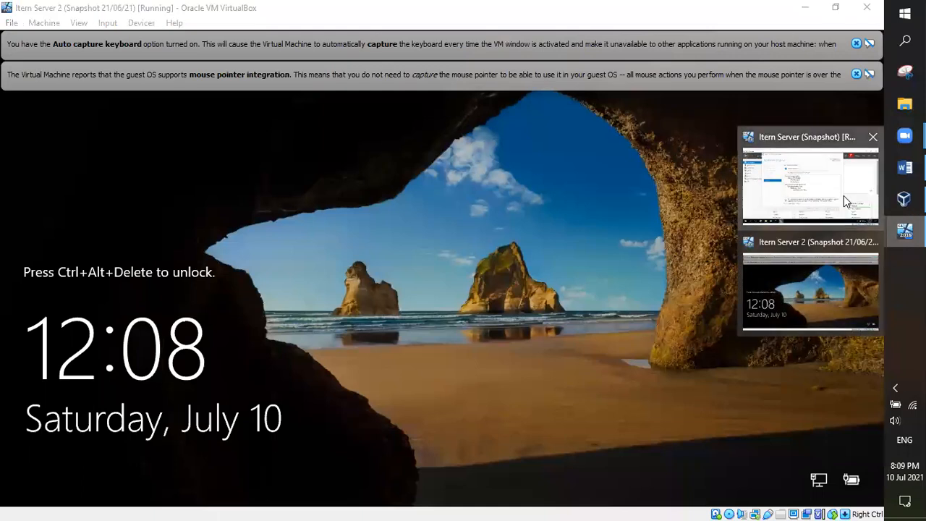
{"action": "left_click", "coordinate": [844, 195]}
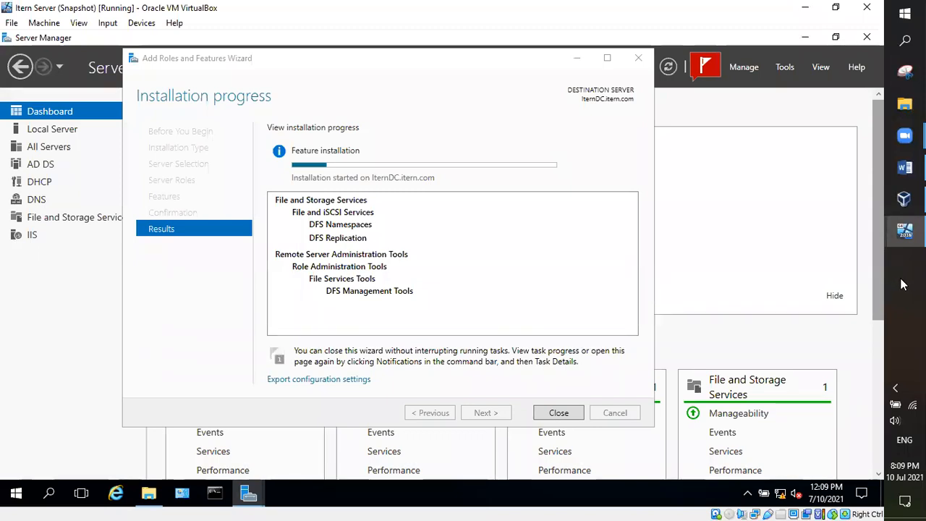
- Close the Add Roles and Features Wizard once the DFS installation is finished, and switch to the Itern Server 2 virtual machine
{"action": "mouse_move", "coordinate": [904, 136]}
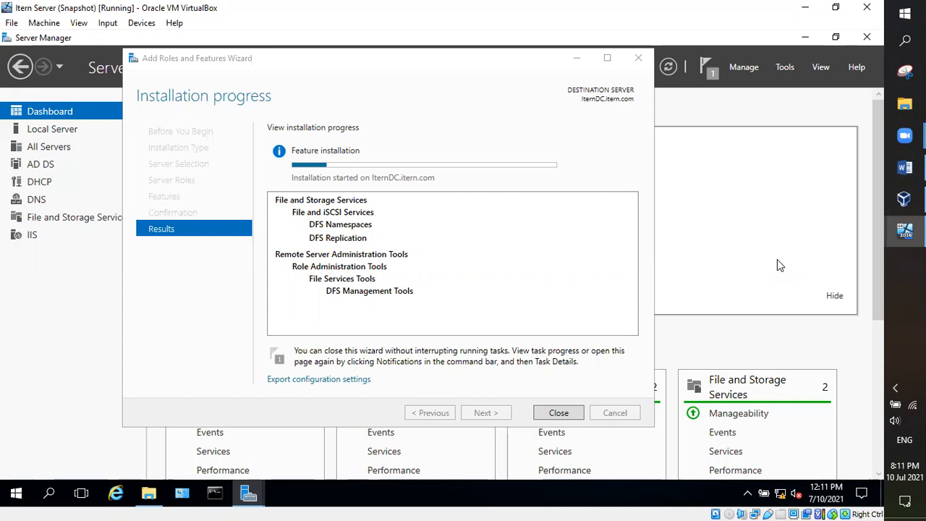
{"action": "scroll", "coordinate": [743, 331], "scroll_direction": "down", "scroll_amount": 1}
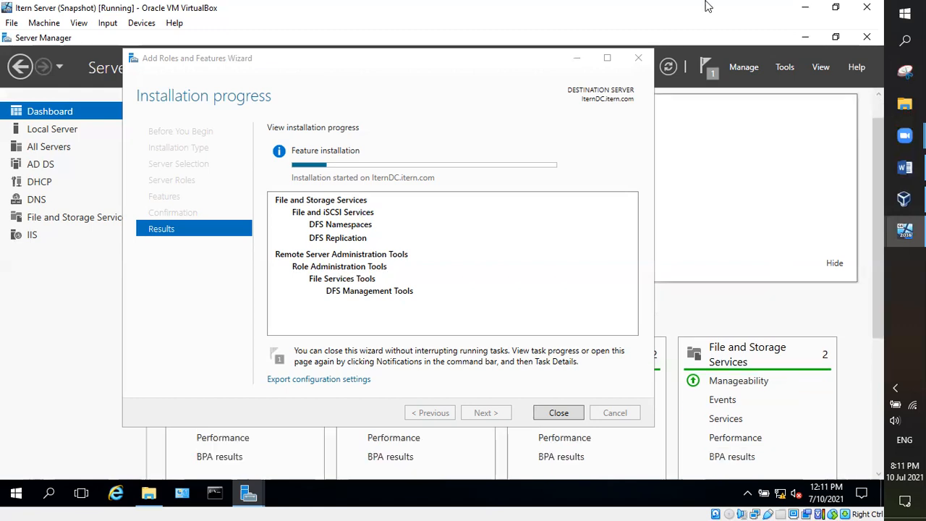
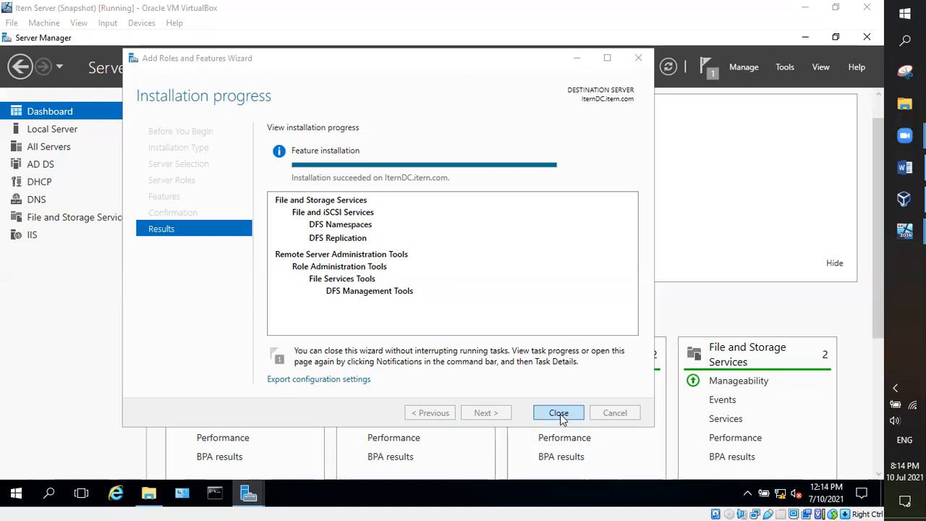
{"action": "left_click", "coordinate": [559, 413]}
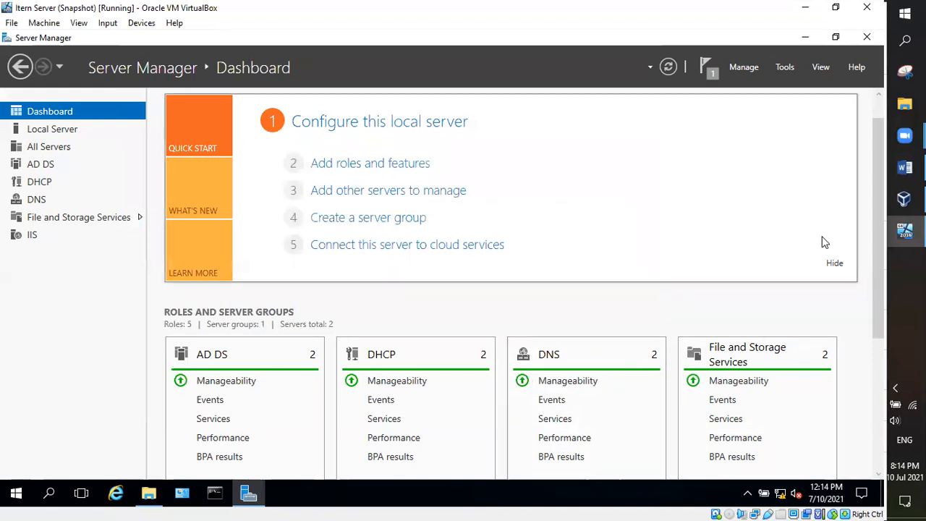
{"action": "mouse_move", "coordinate": [904, 230]}
{"action": "left_click", "coordinate": [795, 289]}
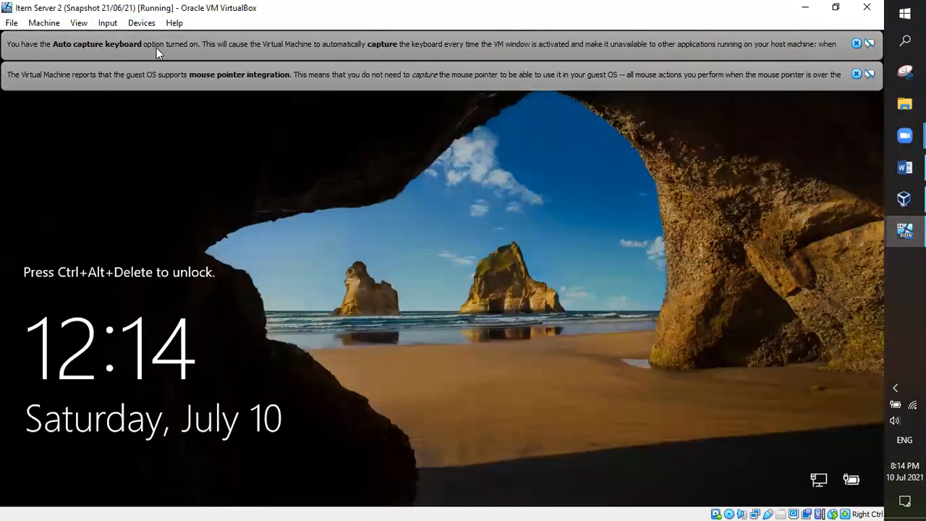
- Bring up the sign-in prompt from the lock screen of Itern Server 2
{"action": "left_click", "coordinate": [108, 23]}
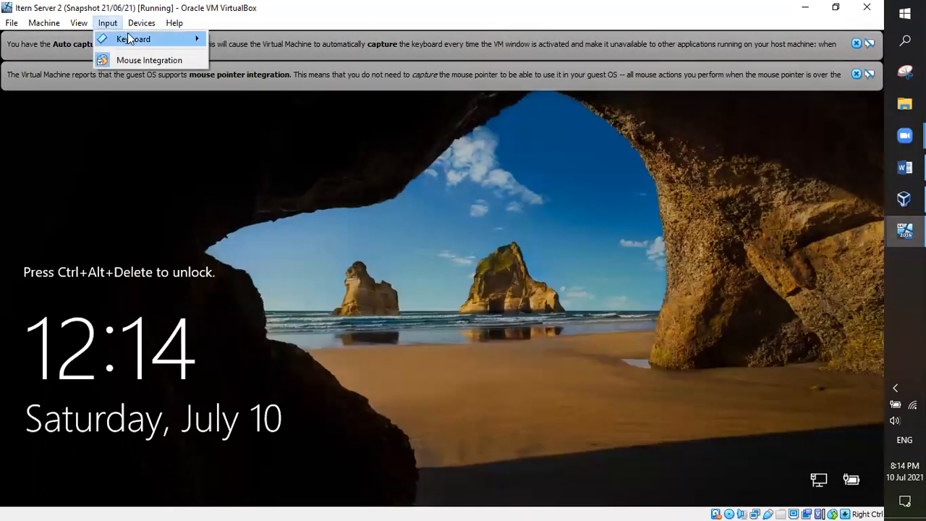
{"action": "mouse_move", "coordinate": [128, 38]}
{"action": "left_click", "coordinate": [277, 76]}
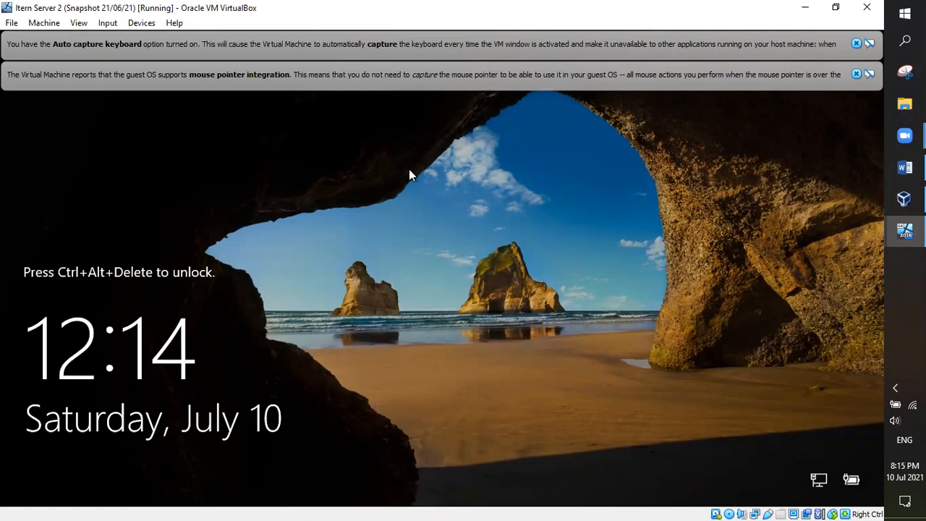
{"action": "key", "text": "ctrl+alt+Delete"}
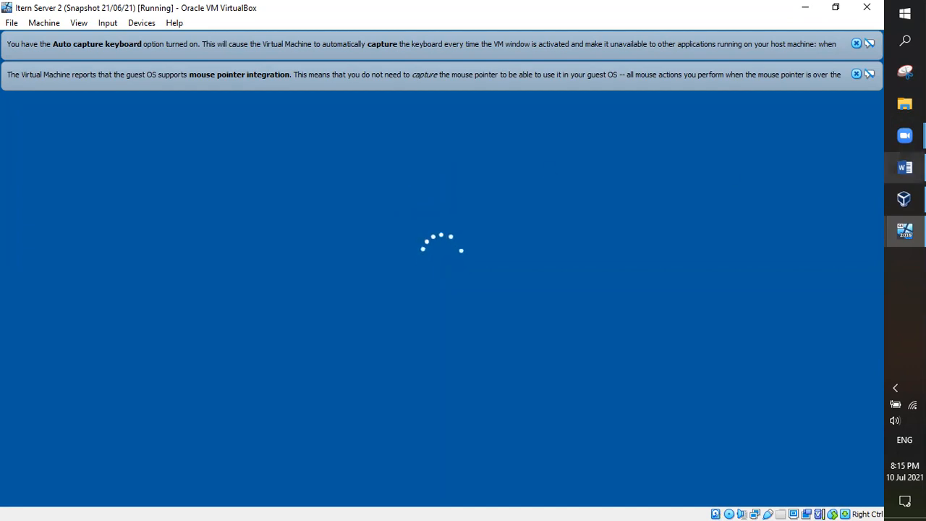
- Check the Itern Server notifications and the loading state of the Itern Server 2 sign-in screen, ending on the Itern Server
{"action": "left_click", "coordinate": [905, 198]}
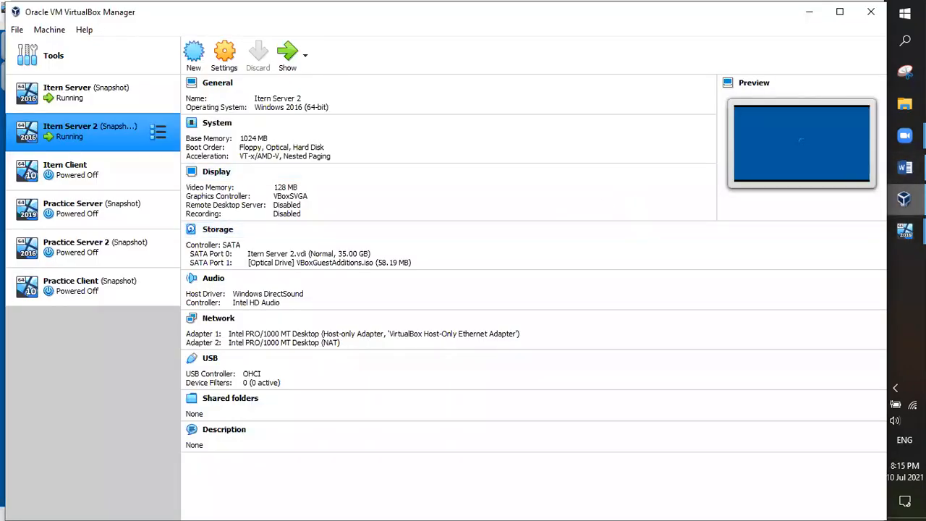
{"action": "left_click", "coordinate": [904, 230]}
{"action": "left_click", "coordinate": [786, 204]}
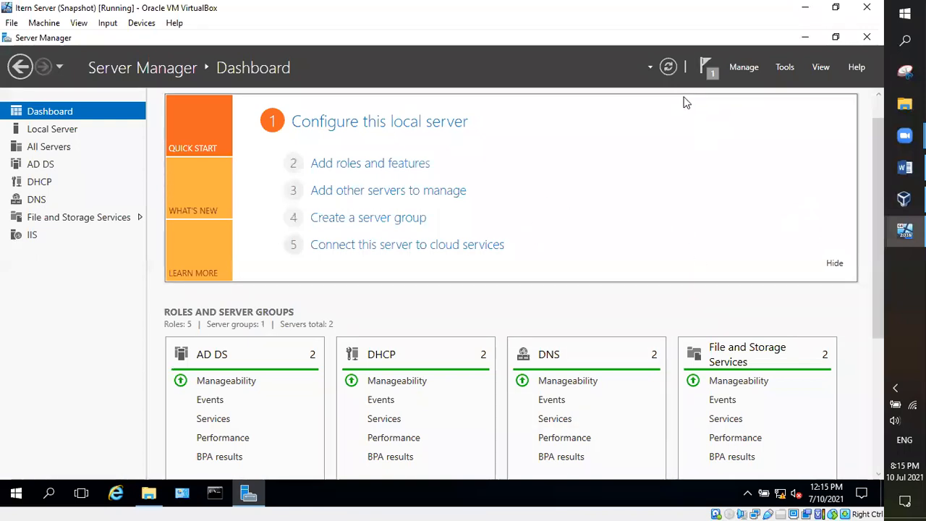
{"action": "left_click", "coordinate": [705, 67]}
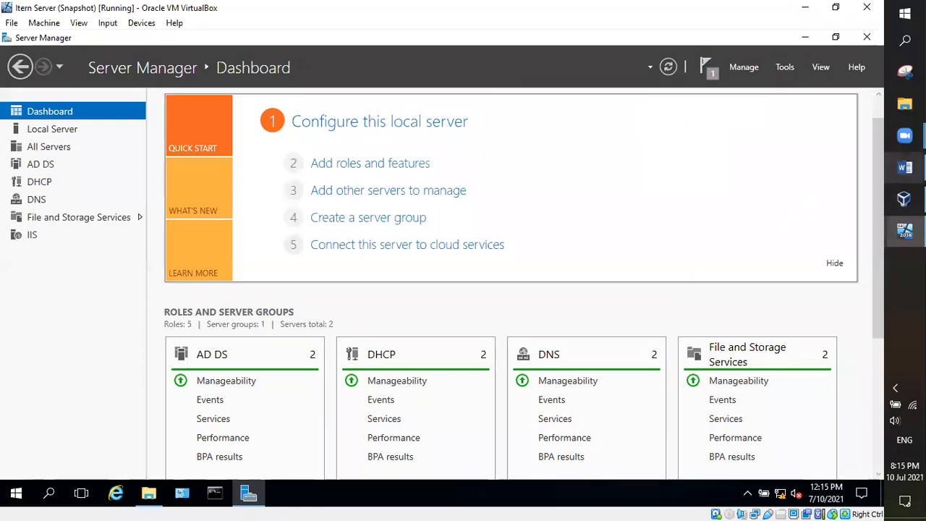
{"action": "left_click", "coordinate": [904, 230]}
{"action": "left_click", "coordinate": [815, 282]}
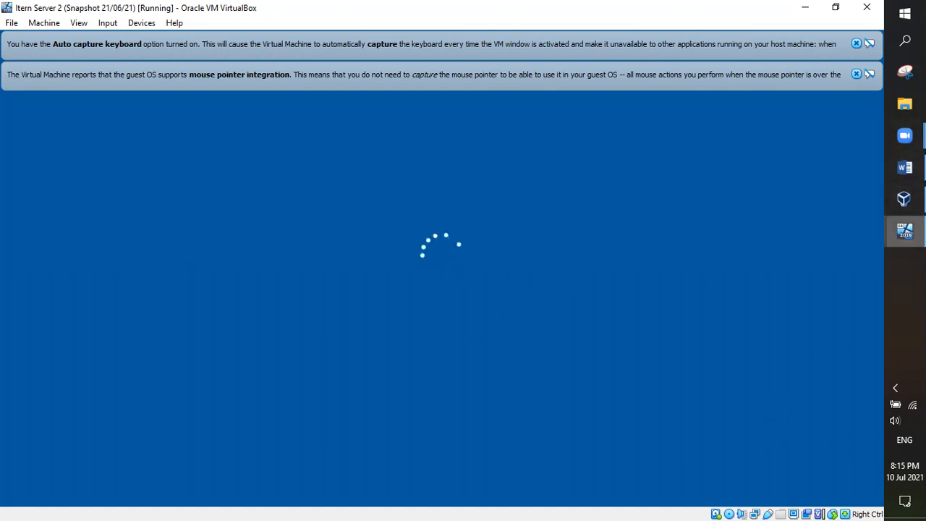
{"action": "mouse_move", "coordinate": [904, 230]}
{"action": "left_click", "coordinate": [817, 182]}
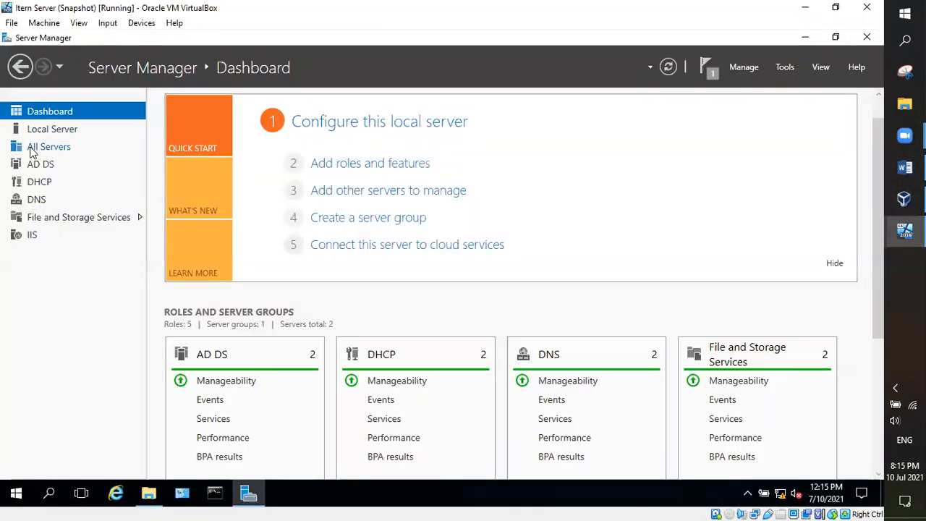
- Start adding roles and features with a role-based or feature-based installation, choosing IternServer2.itern.com as the destination server
{"action": "left_click", "coordinate": [744, 66]}
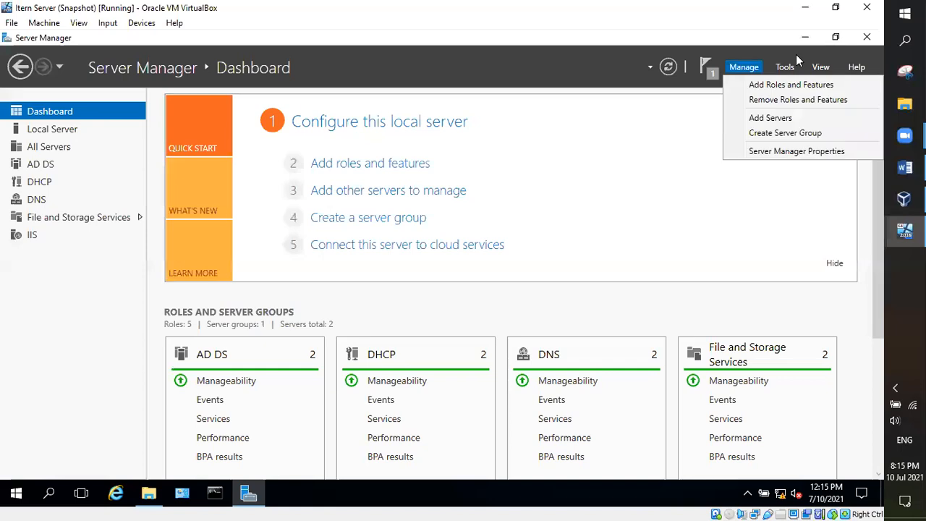
{"action": "left_click", "coordinate": [398, 161]}
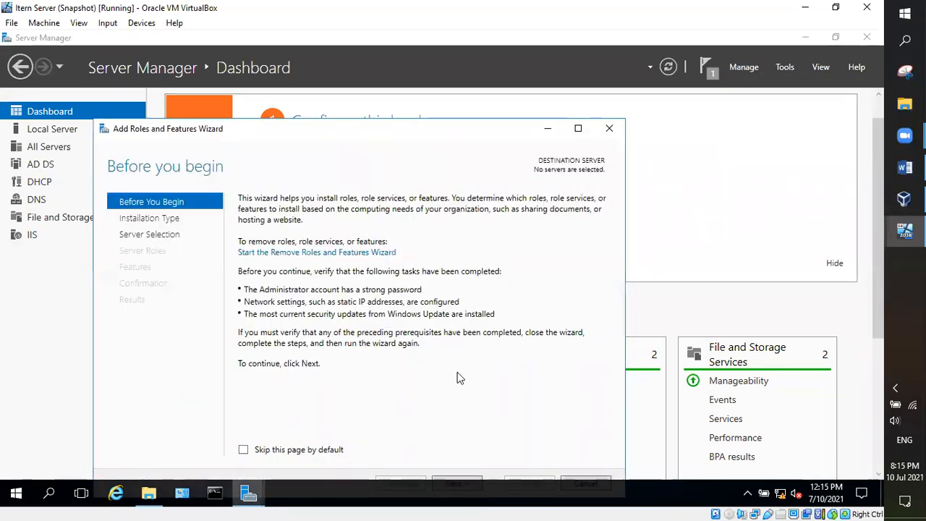
{"action": "left_click_drag", "start_coordinate": [375, 135], "coordinate": [417, 90]}
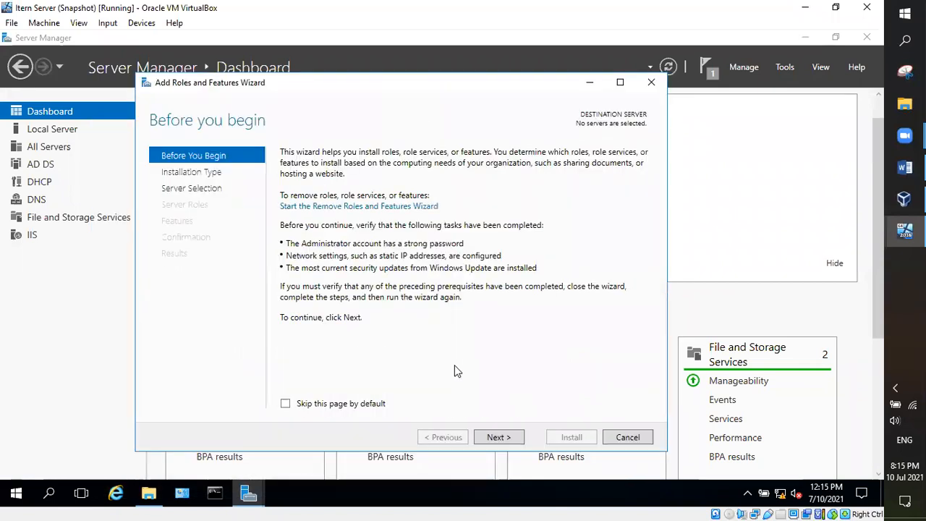
{"action": "left_click", "coordinate": [498, 437]}
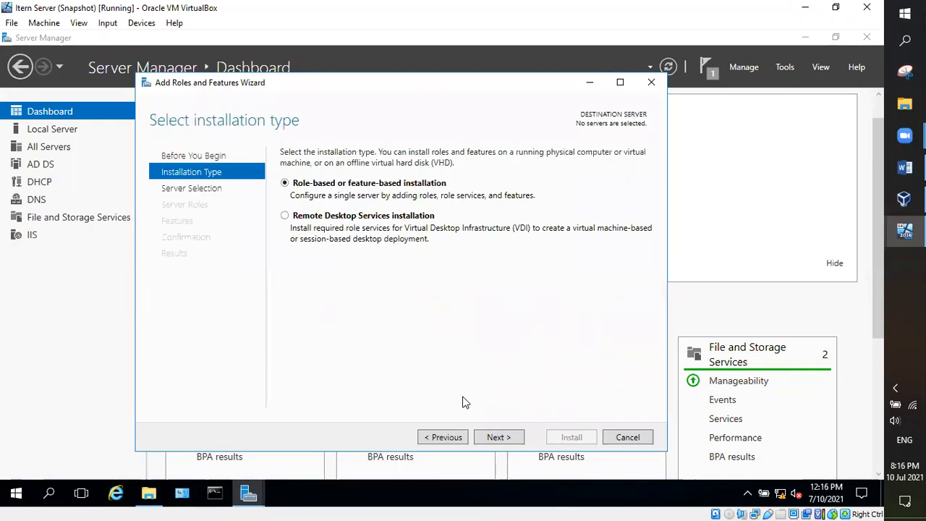
{"action": "left_click", "coordinate": [496, 438]}
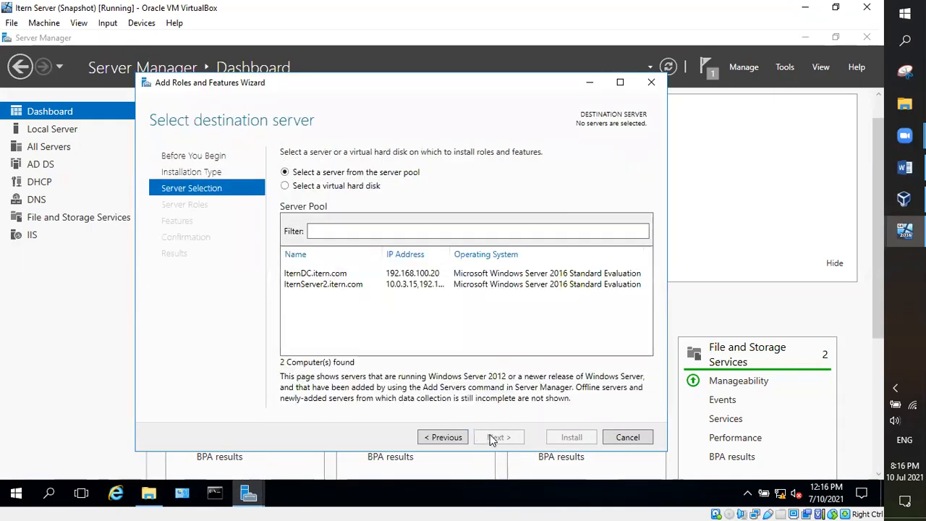
{"action": "left_click", "coordinate": [313, 285]}
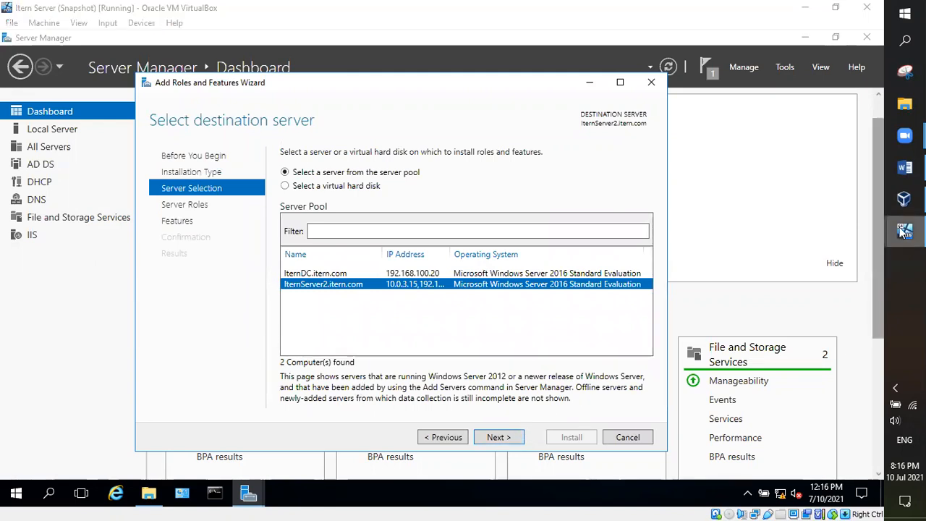
- Sign in to Itern Server 2 as ITERN\Administrator with the account password, and return to the Itern Server
{"action": "mouse_move", "coordinate": [905, 230]}
{"action": "left_click", "coordinate": [811, 288]}
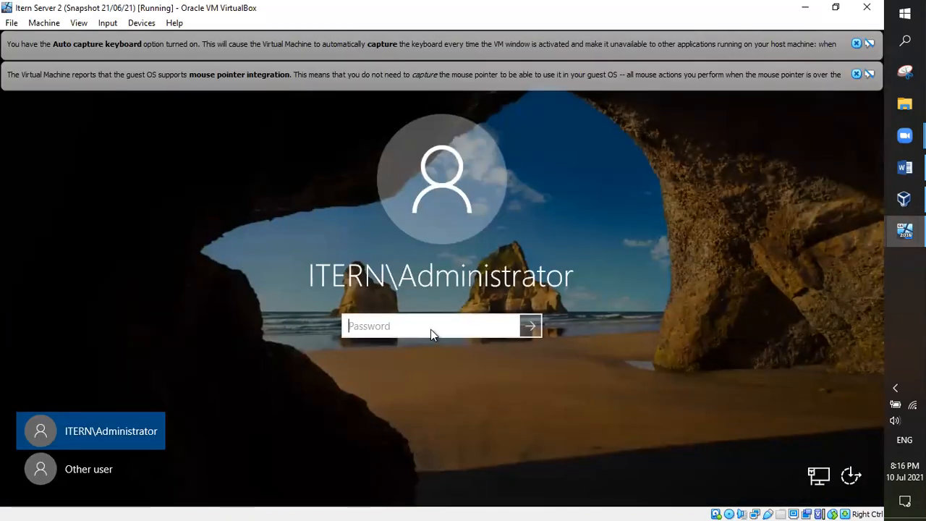
{"action": "type", "text": "**********"}
{"action": "key", "text": "Return"}
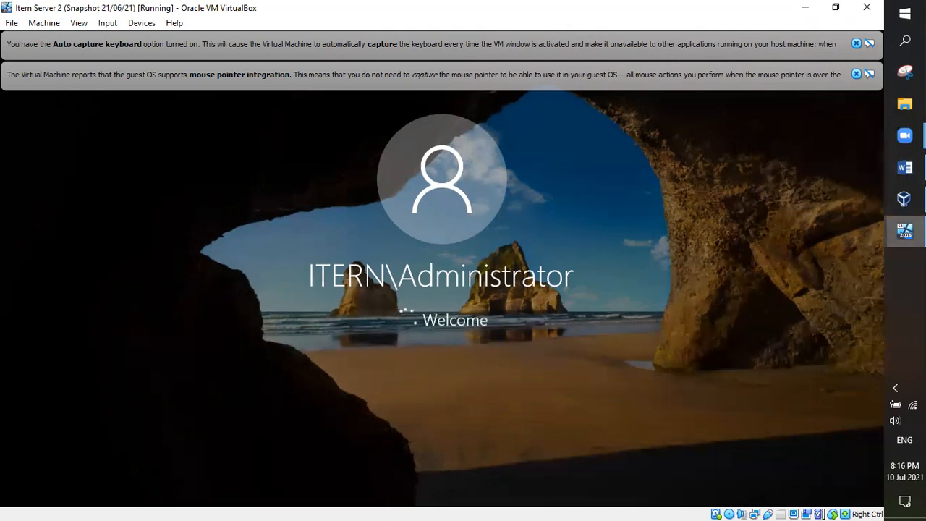
{"action": "mouse_move", "coordinate": [904, 230]}
{"action": "left_click", "coordinate": [810, 181]}
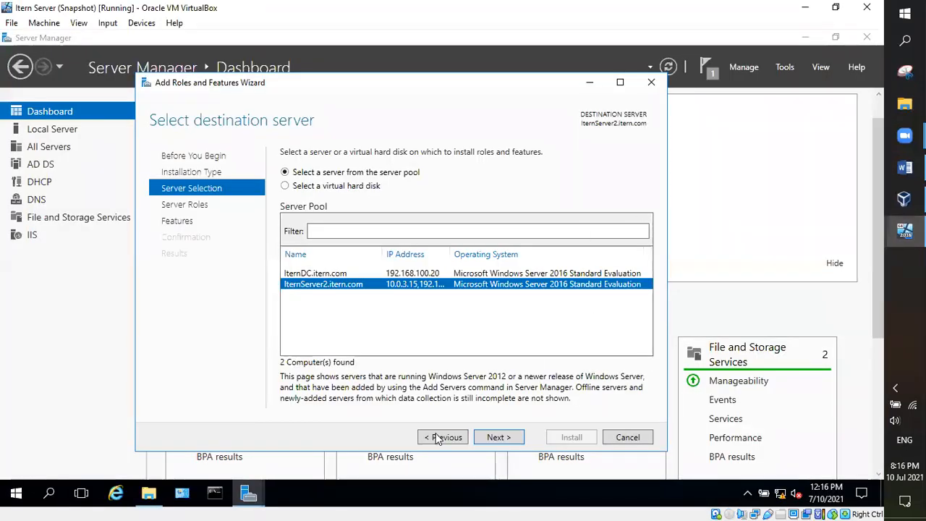
- Select DFS Namespaces with its required features and DFS Replication under File and iSCSI Services for IternServer2.itern.com
{"action": "left_click", "coordinate": [496, 439]}
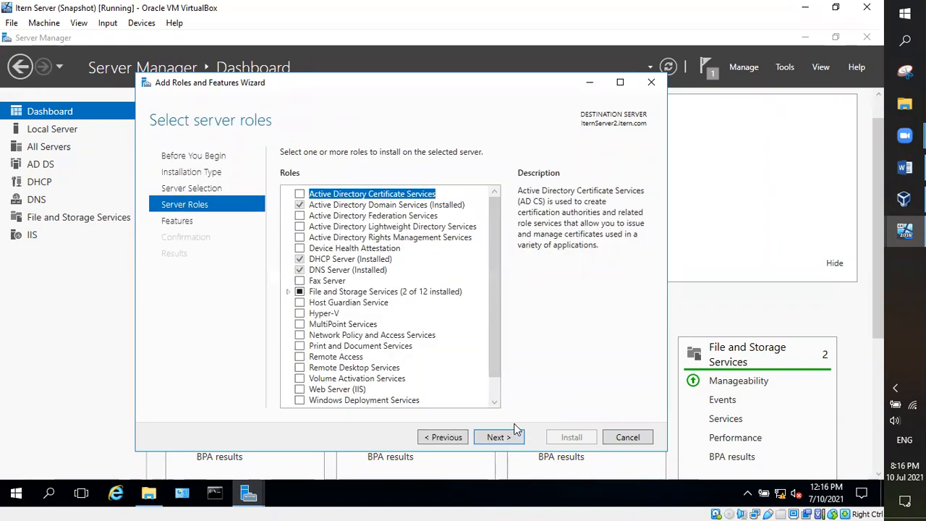
{"action": "left_click", "coordinate": [449, 440]}
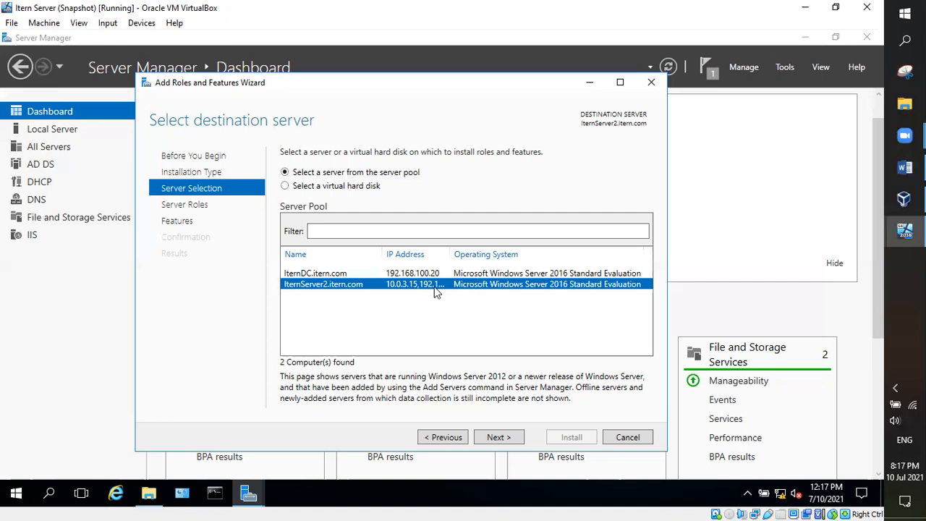
{"action": "left_click", "coordinate": [497, 438]}
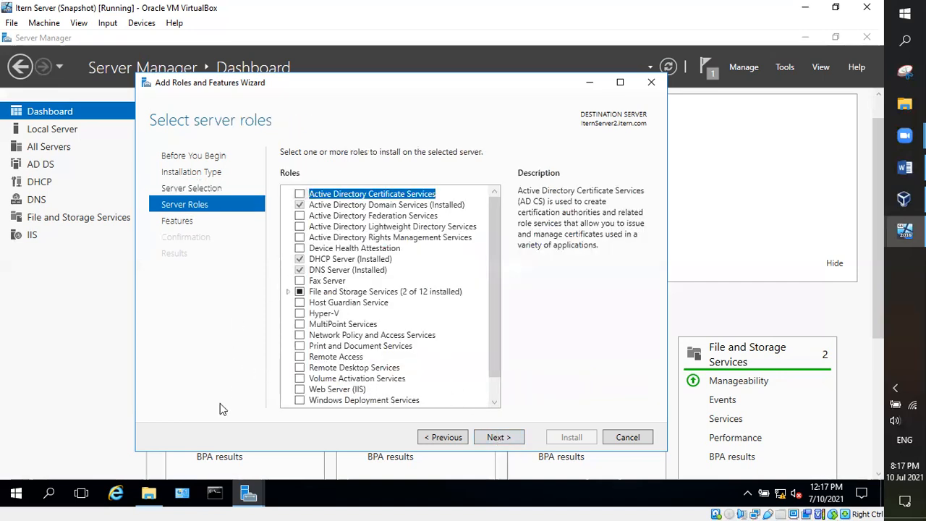
{"action": "left_click", "coordinate": [290, 291]}
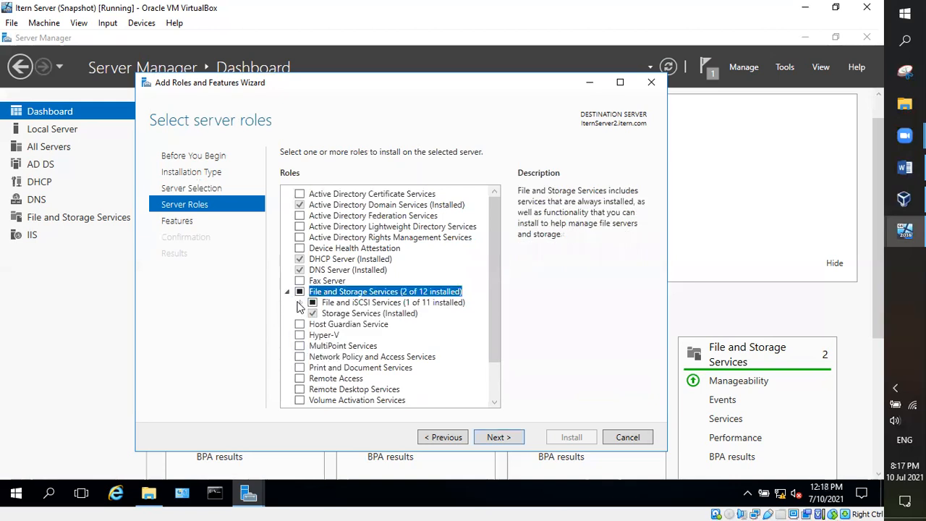
{"action": "left_click", "coordinate": [301, 303]}
{"action": "left_click_drag", "start_coordinate": [492, 260], "coordinate": [496, 295]}
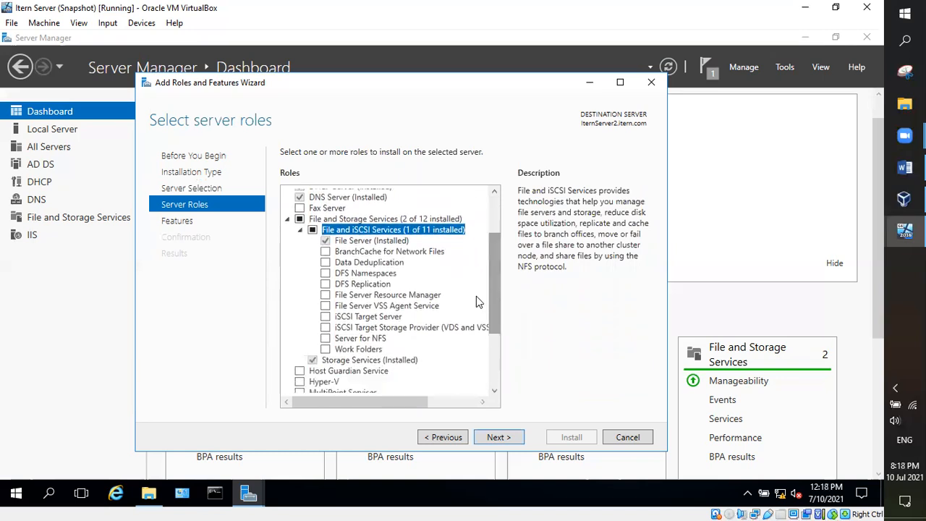
{"action": "left_click", "coordinate": [326, 273]}
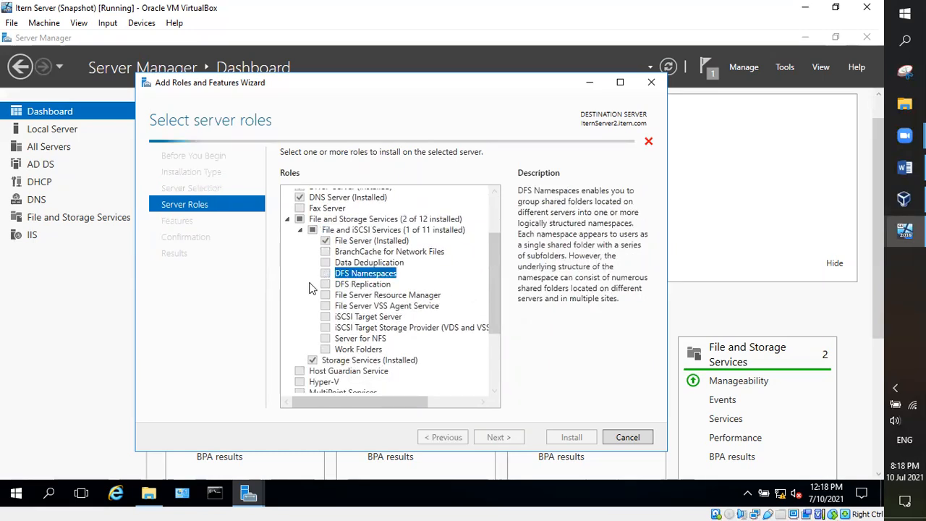
{"action": "left_click", "coordinate": [441, 377]}
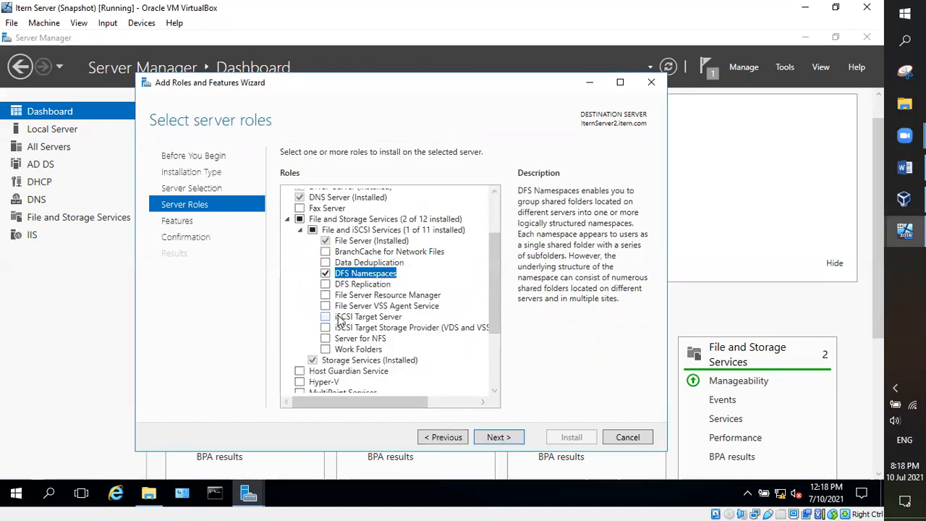
{"action": "left_click", "coordinate": [326, 285]}
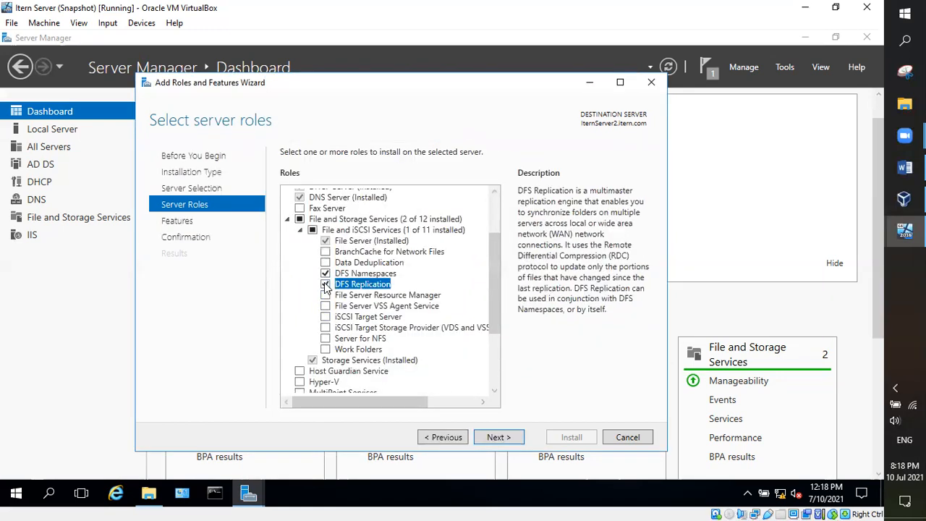
- Keep the default features and start installing the DFS role services on IternServer2.itern.com
{"action": "left_click", "coordinate": [499, 438]}
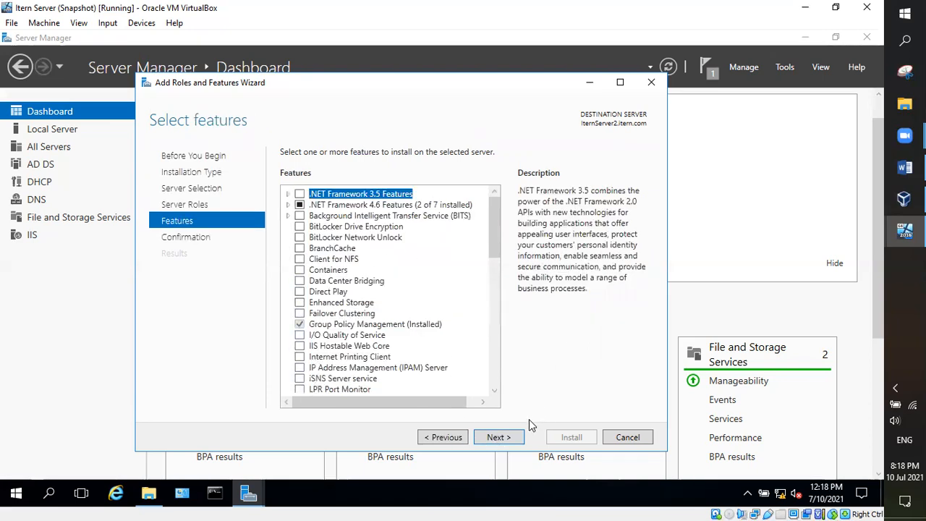
{"action": "left_click", "coordinate": [499, 438]}
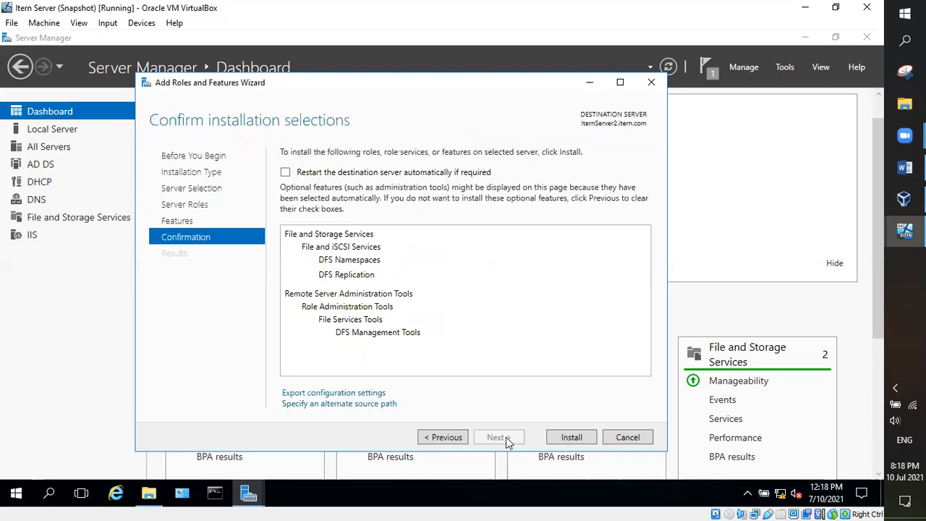
{"action": "left_click", "coordinate": [571, 438]}
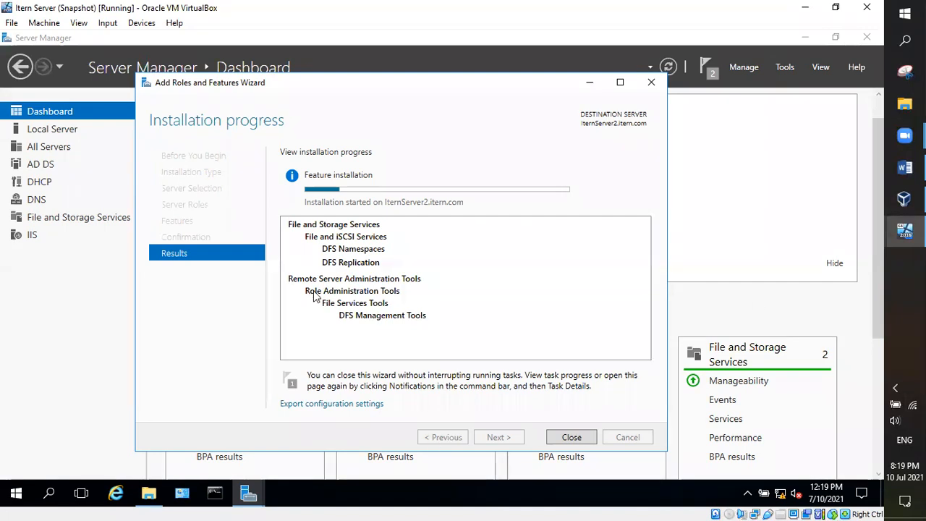
- Dismiss the keyboard capture and mouse integration messages on the Itern Server 2 virtual machine, and return to the Itern Server
{"action": "left_click", "coordinate": [875, 251]}
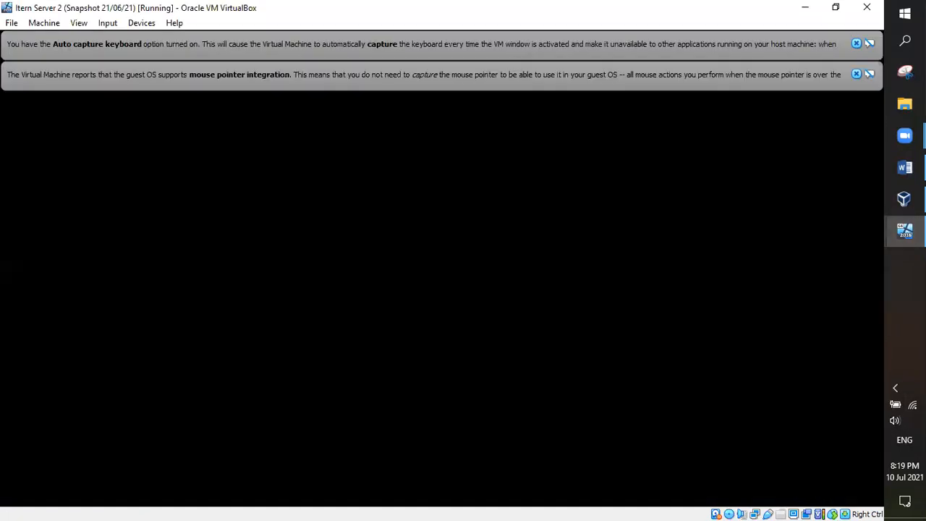
{"action": "left_click", "coordinate": [855, 75]}
{"action": "left_click", "coordinate": [854, 44]}
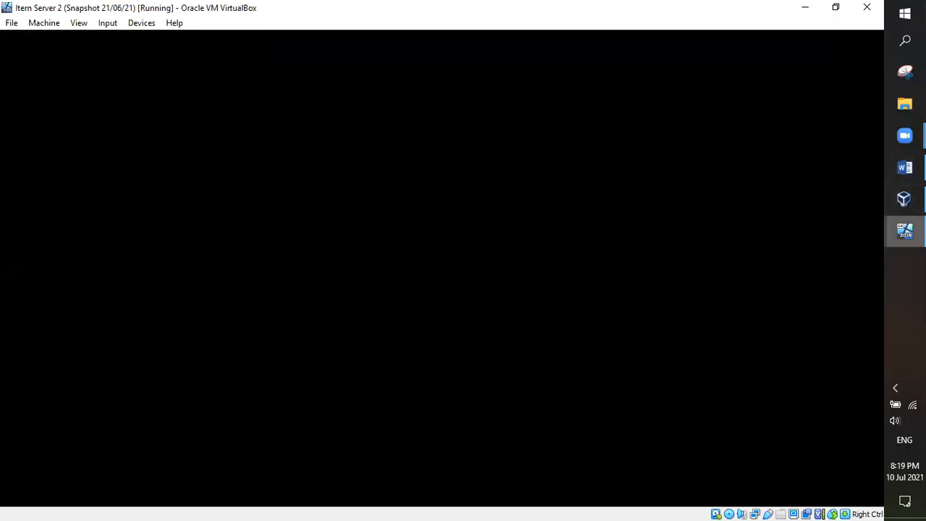
{"action": "left_click", "coordinate": [904, 231]}
{"action": "left_click", "coordinate": [788, 168]}
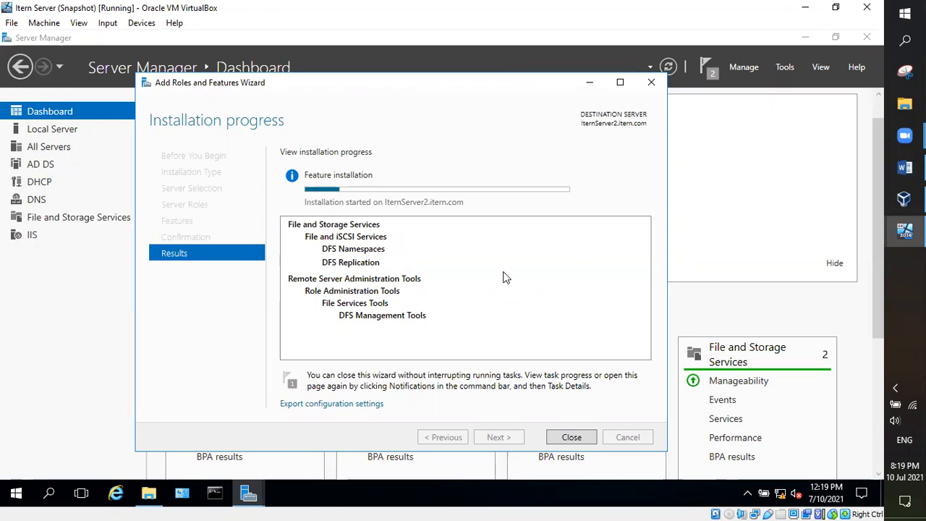
- Look over the list of all servers in Server Manager, and go back to the DFS installation progress for IternServer2.itern.com
{"action": "left_click", "coordinate": [726, 323]}
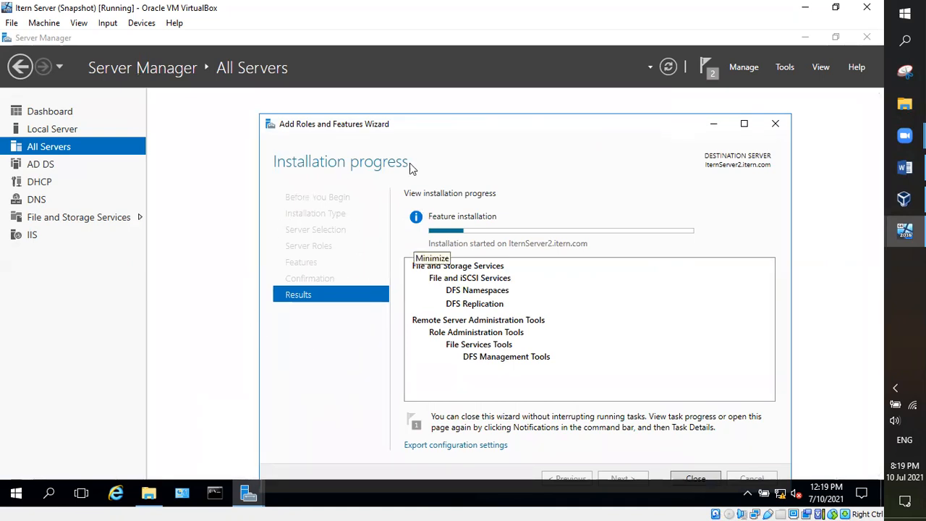
{"action": "left_click", "coordinate": [187, 456]}
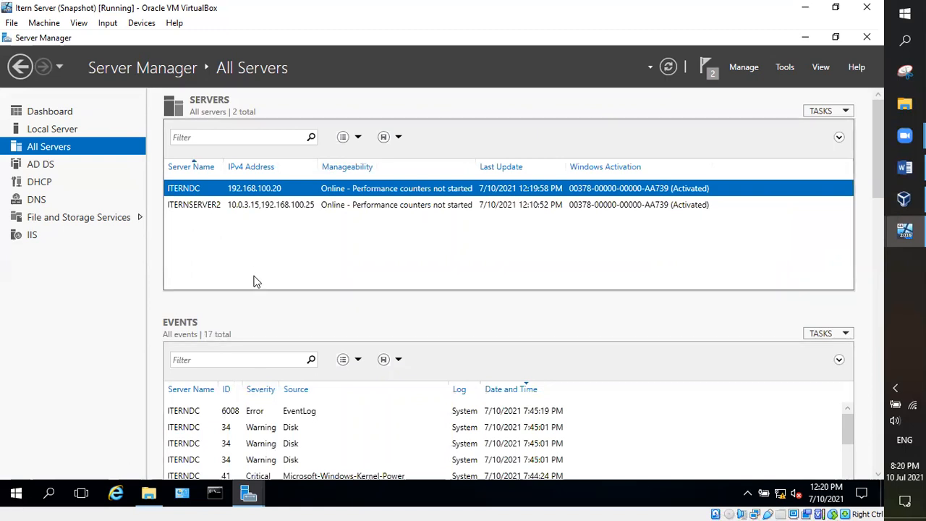
{"action": "left_click_drag", "start_coordinate": [250, 295], "coordinate": [252, 303]}
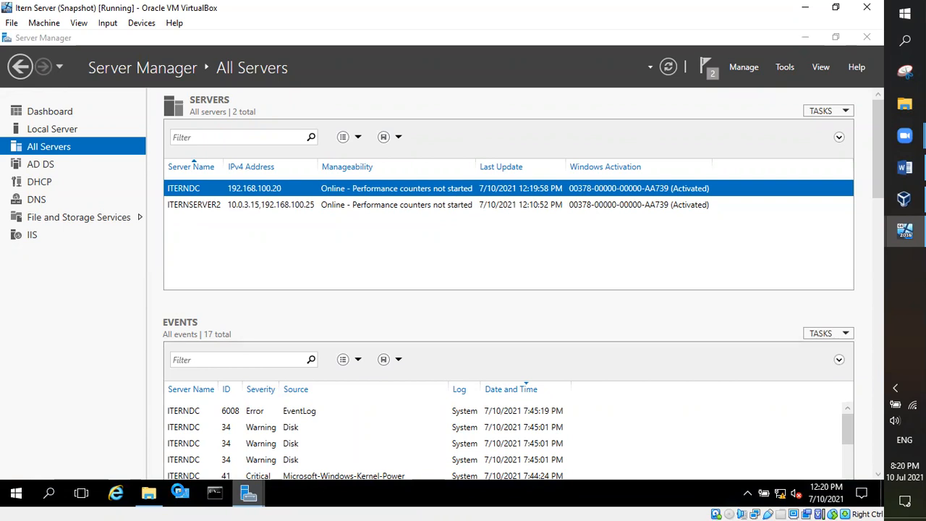
{"action": "mouse_move", "coordinate": [248, 493]}
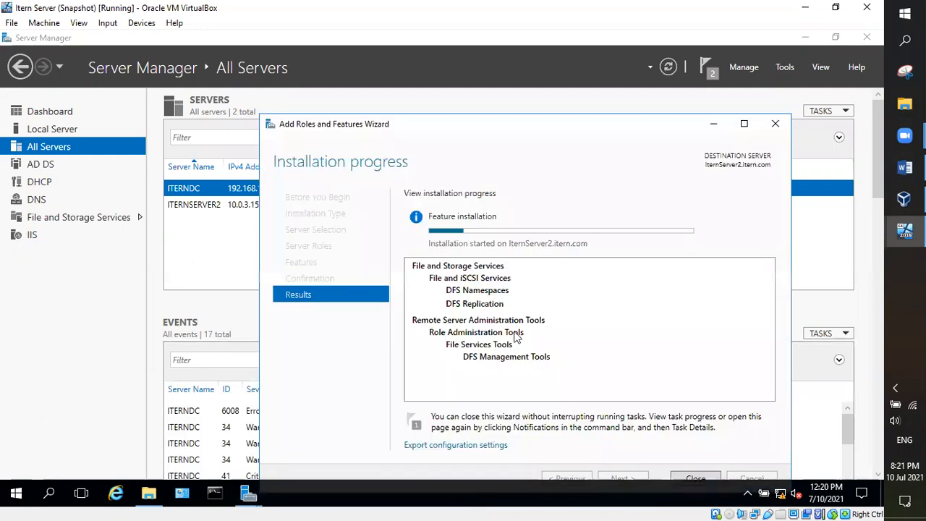
- Switch from the DFS installation progress to the Itern Server 2 virtual machine and send it the Ctrl-Alt-Del sequence
{"action": "left_click_drag", "start_coordinate": [495, 130], "coordinate": [434, 80]}
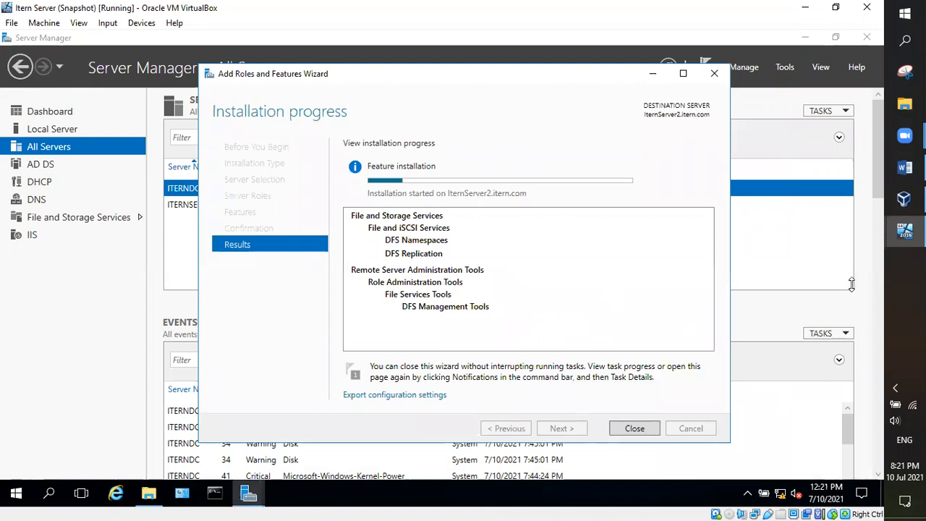
{"action": "left_click", "coordinate": [811, 280]}
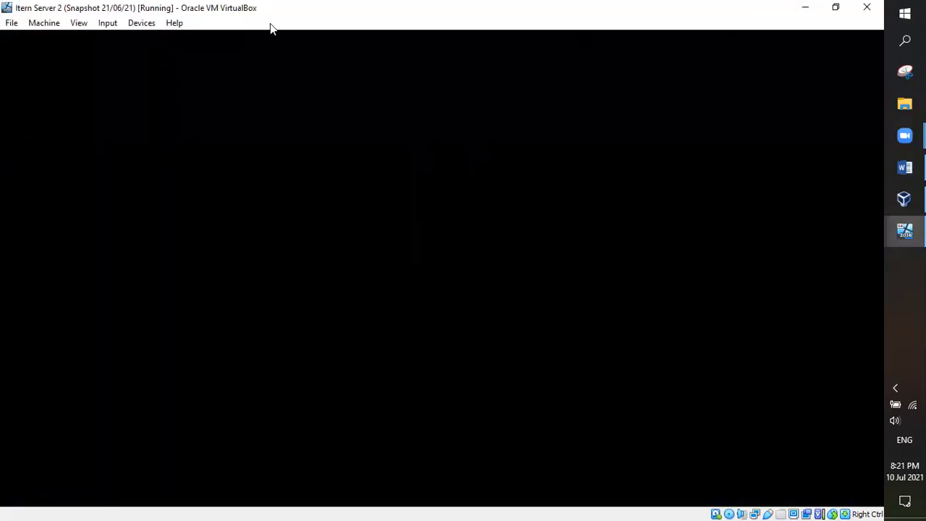
{"action": "left_click", "coordinate": [110, 23]}
{"action": "mouse_move", "coordinate": [137, 39]}
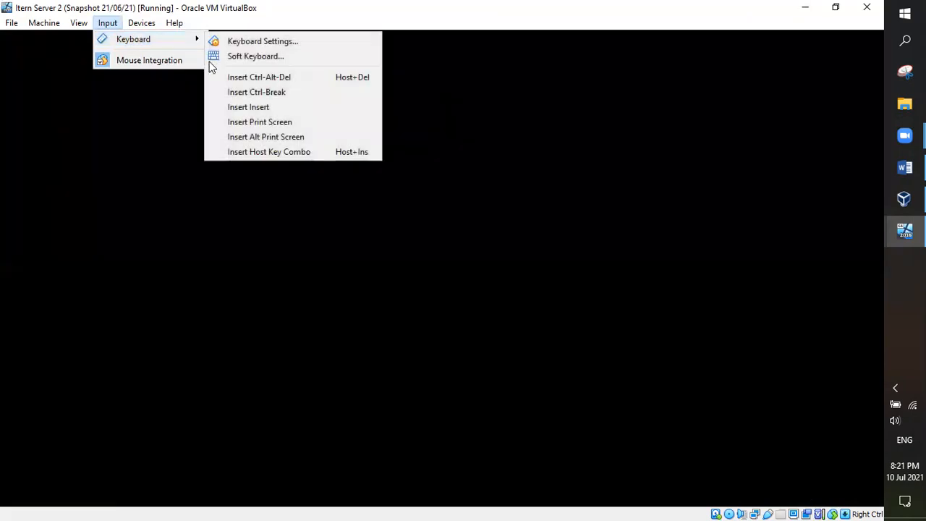
{"action": "left_click", "coordinate": [259, 76]}
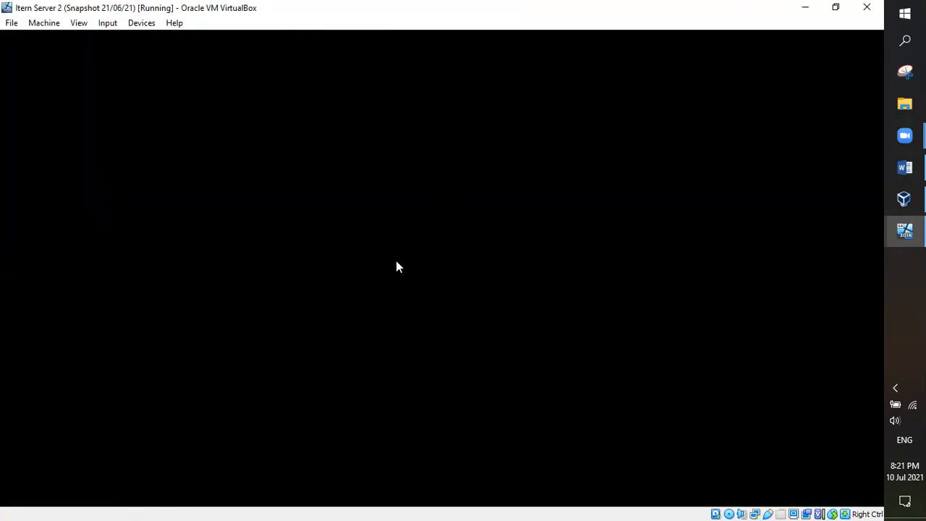
- Alternate between the DFS installation progress on the Itern Server and the Itern Server 2 display to check whether either has advanced
{"action": "left_click", "coordinate": [904, 230]}
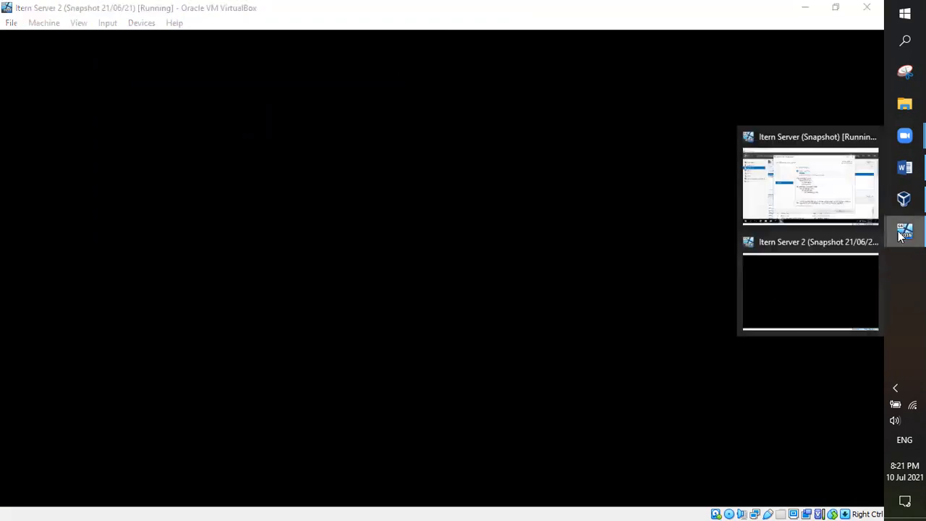
{"action": "left_click", "coordinate": [813, 243]}
{"action": "left_click", "coordinate": [904, 230]}
{"action": "left_click", "coordinate": [797, 136]}
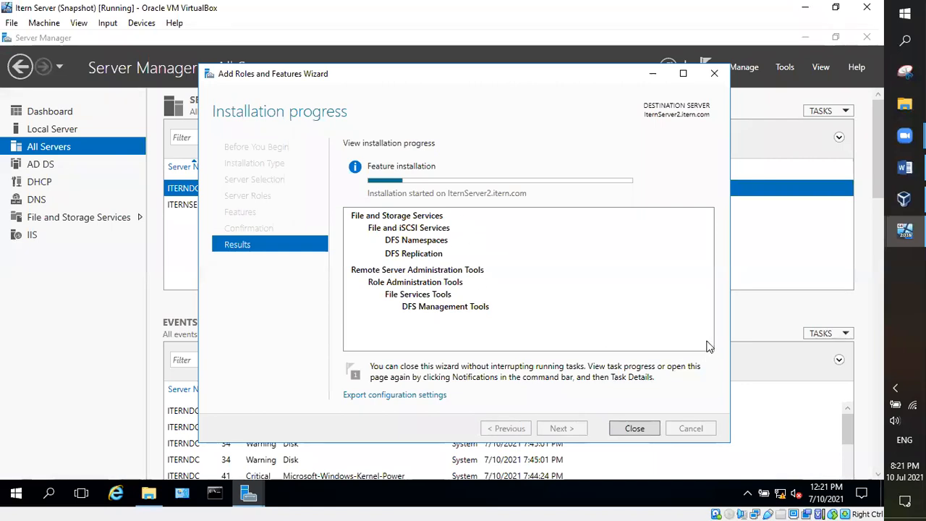
{"action": "mouse_move", "coordinate": [897, 232]}
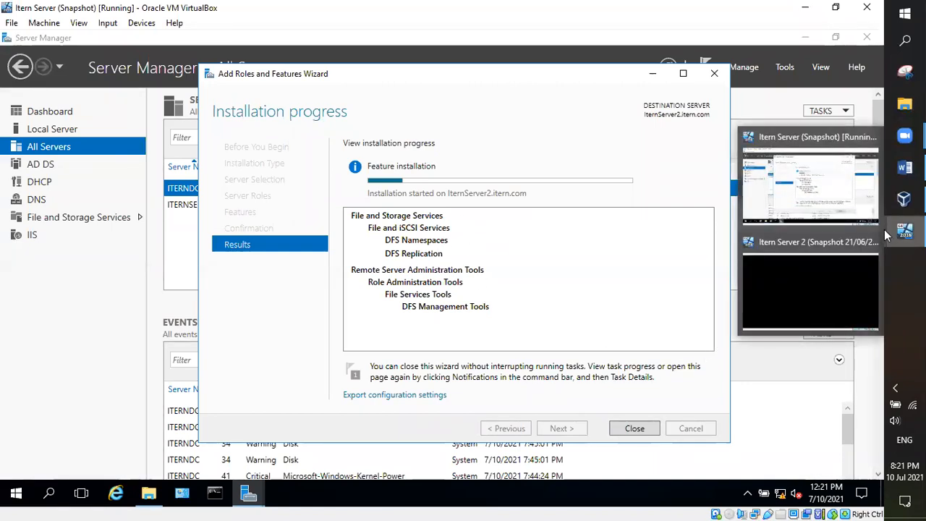
{"action": "left_click", "coordinate": [816, 253]}
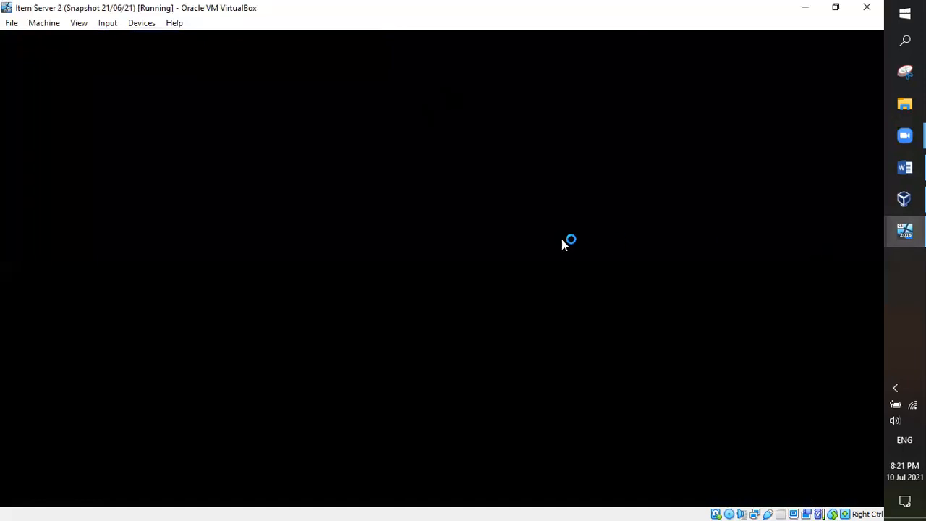
{"action": "mouse_move", "coordinate": [904, 232]}
{"action": "left_click", "coordinate": [796, 139]}
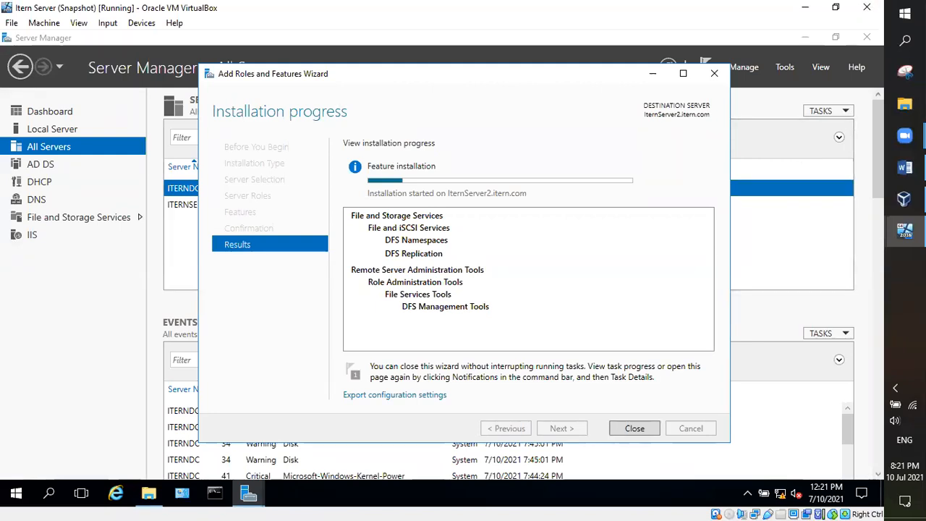
{"action": "mouse_move", "coordinate": [904, 230]}
{"action": "left_click", "coordinate": [834, 249]}
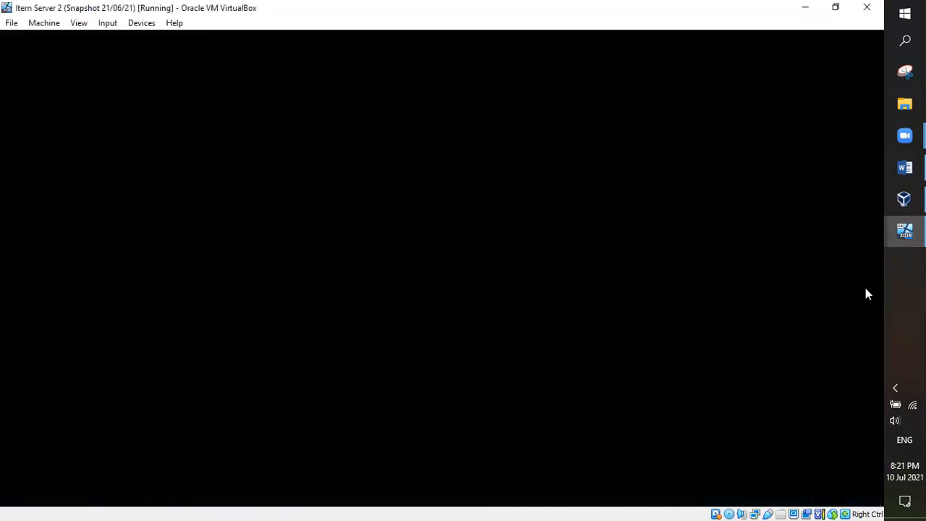
{"action": "left_click", "coordinate": [10, 24]}
{"action": "left_click", "coordinate": [493, 13]}
{"action": "left_click", "coordinate": [904, 230]}
{"action": "left_click", "coordinate": [817, 173]}
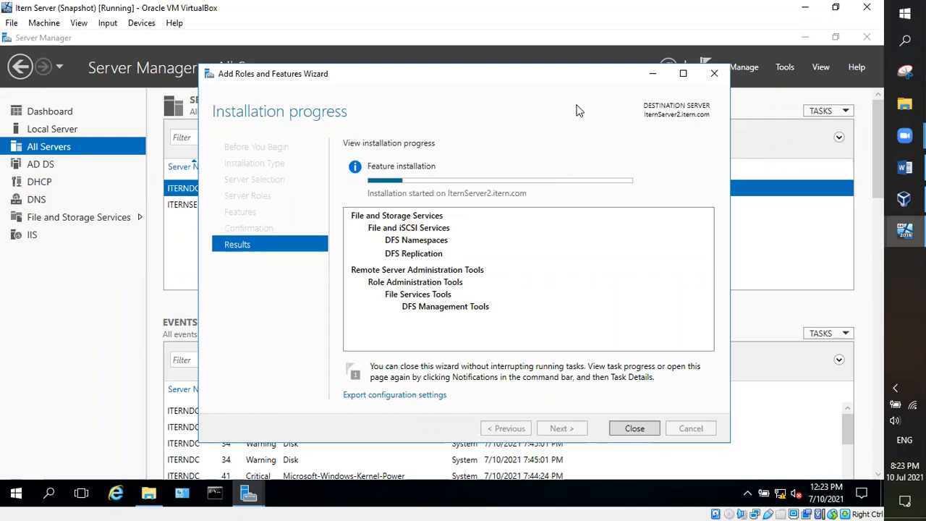
{"action": "mouse_move", "coordinate": [905, 230]}
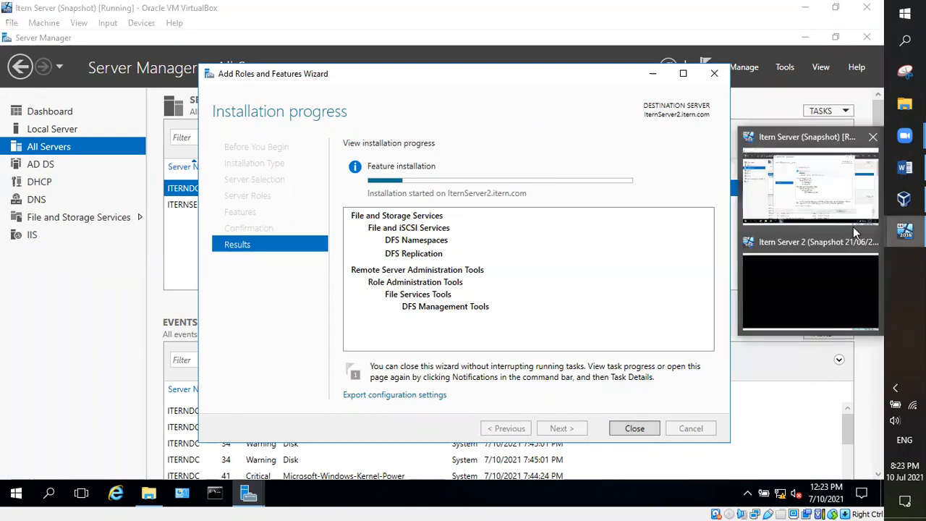
{"action": "left_click", "coordinate": [820, 241]}
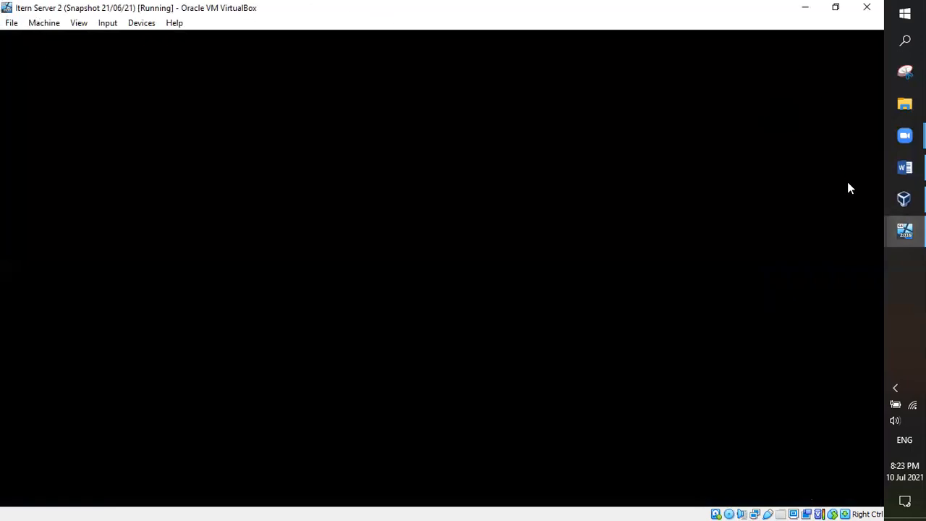
{"action": "mouse_move", "coordinate": [905, 230]}
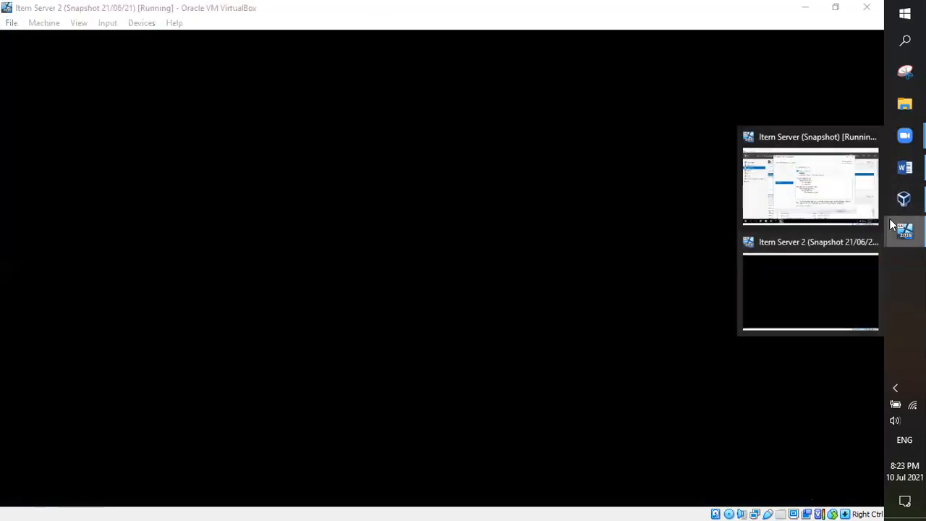
{"action": "left_click", "coordinate": [839, 176]}
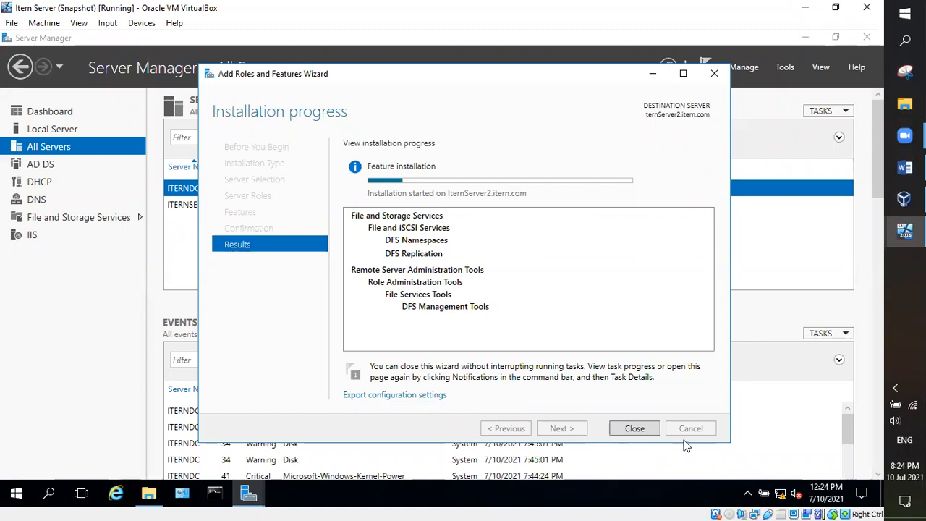
- Try to refresh the Itern Server 2 display by restoring its virtual machine window to a smaller size and maximizing it again
{"action": "mouse_move", "coordinate": [900, 230]}
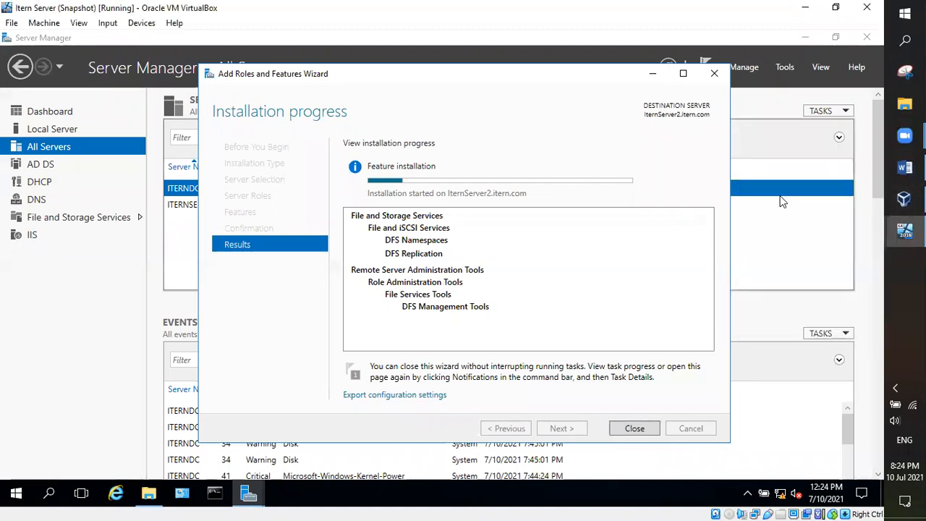
{"action": "left_click", "coordinate": [818, 268]}
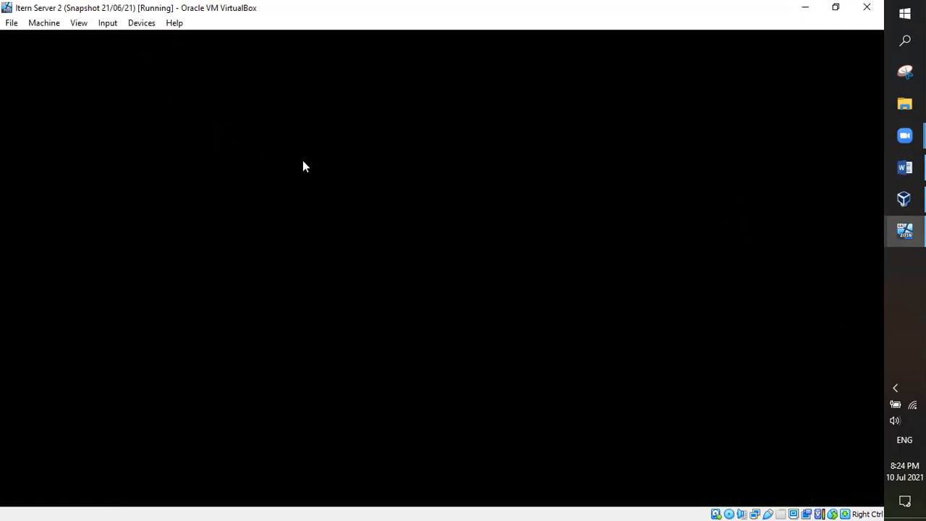
{"action": "left_click", "coordinate": [836, 7]}
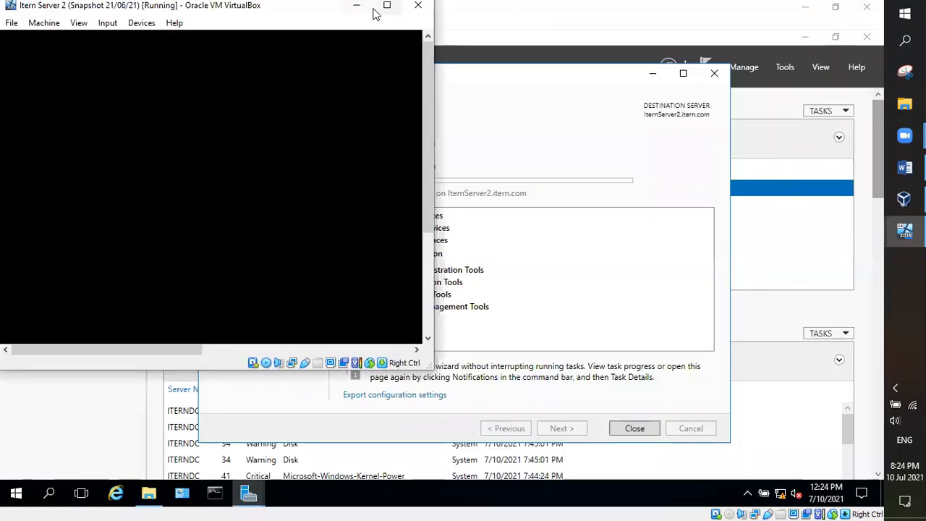
{"action": "left_click_drag", "start_coordinate": [163, 349], "coordinate": [124, 353]}
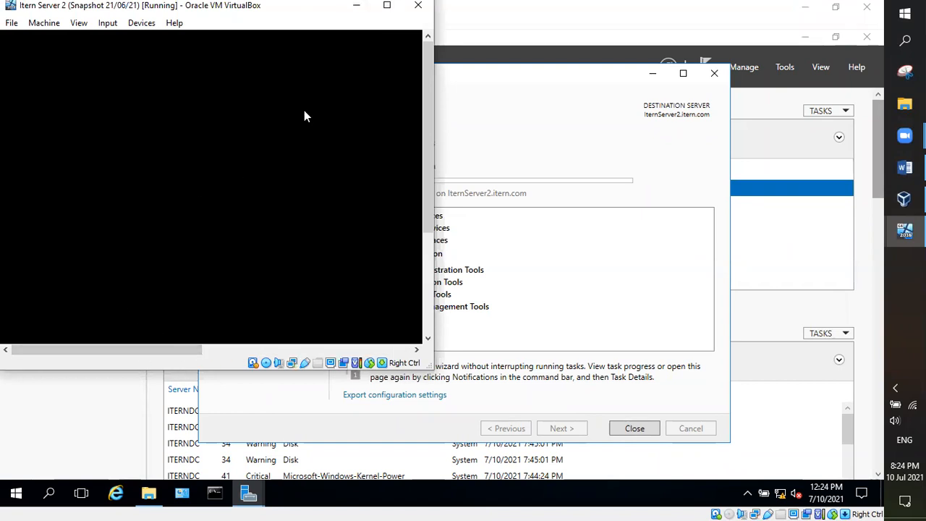
{"action": "double_click", "coordinate": [384, 6]}
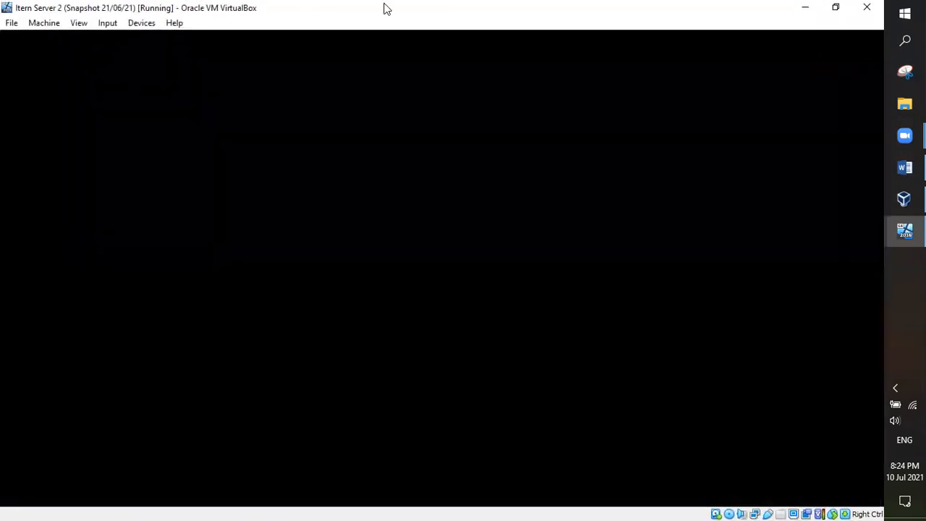
{"action": "left_click", "coordinate": [836, 7]}
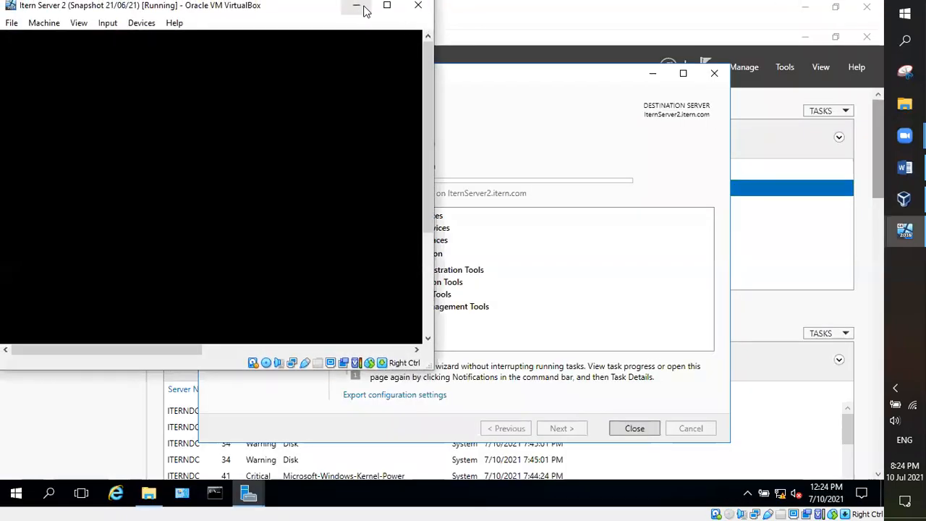
{"action": "left_click", "coordinate": [385, 5]}
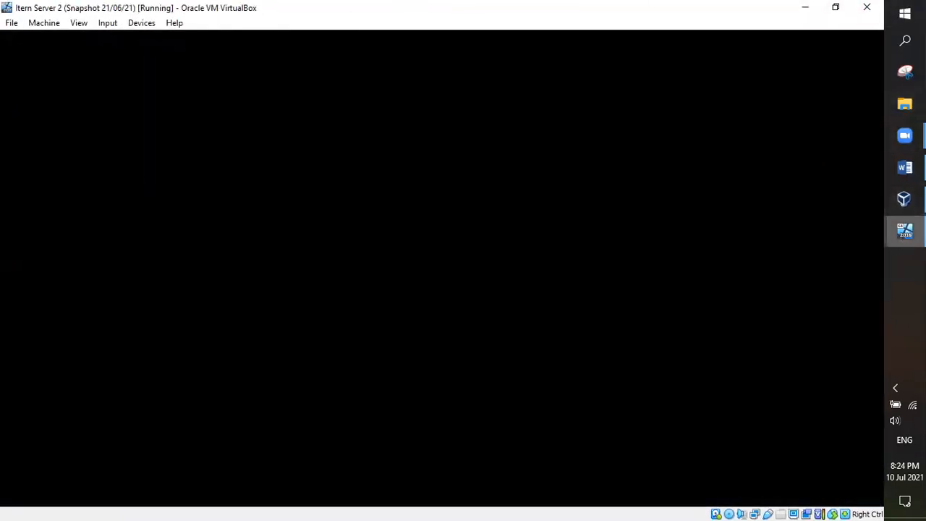
- Cancel the security options screen on Itern Server 2 and return to the DFS installation progress on the Itern Server
{"action": "mouse_move", "coordinate": [905, 230]}
{"action": "left_click", "coordinate": [811, 162]}
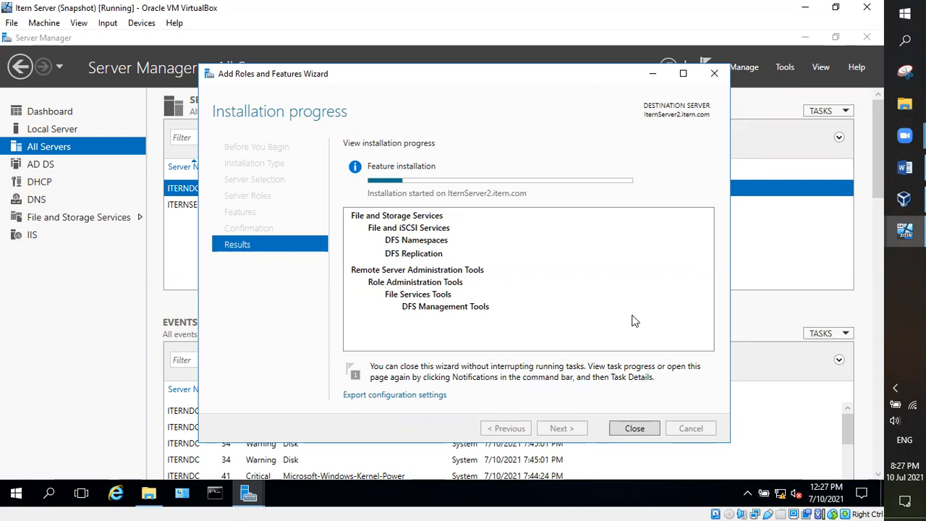
{"action": "left_click", "coordinate": [905, 232]}
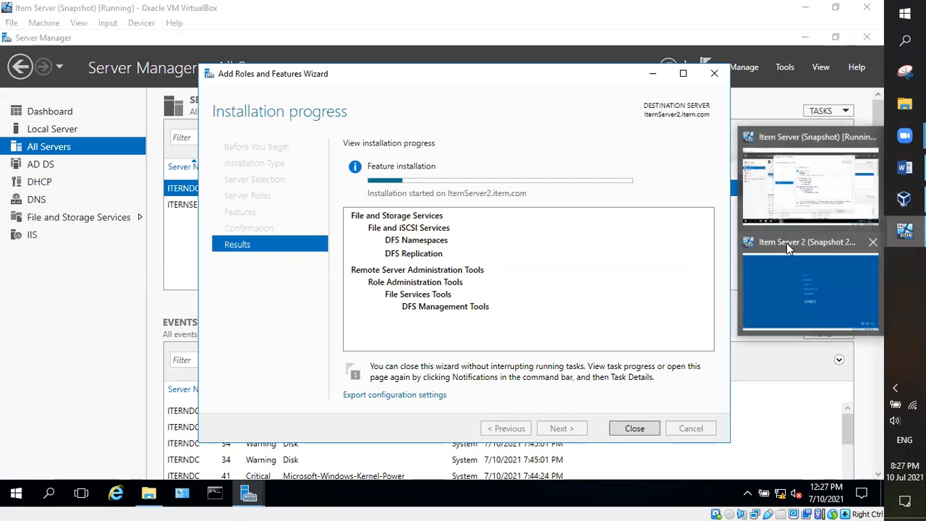
{"action": "left_click", "coordinate": [787, 243]}
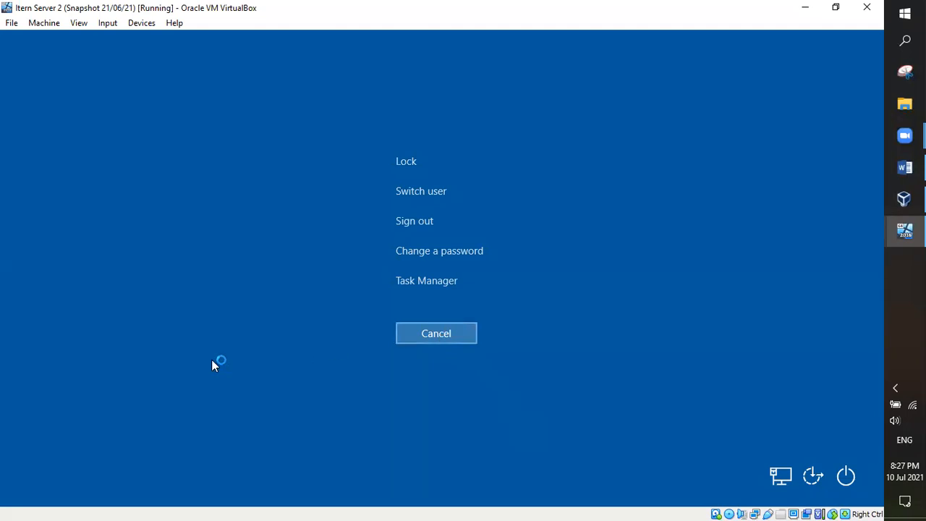
{"action": "key", "text": "Escape"}
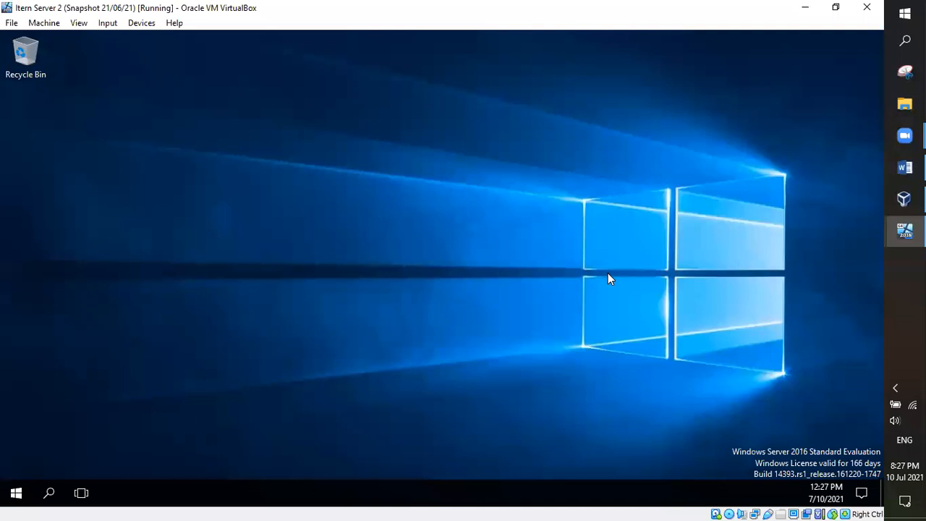
{"action": "mouse_move", "coordinate": [905, 230]}
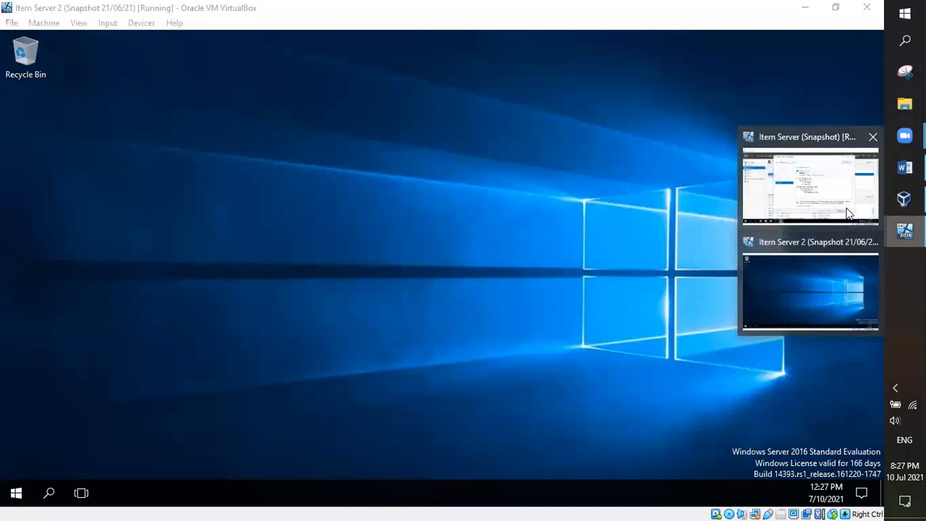
{"action": "left_click", "coordinate": [825, 195]}
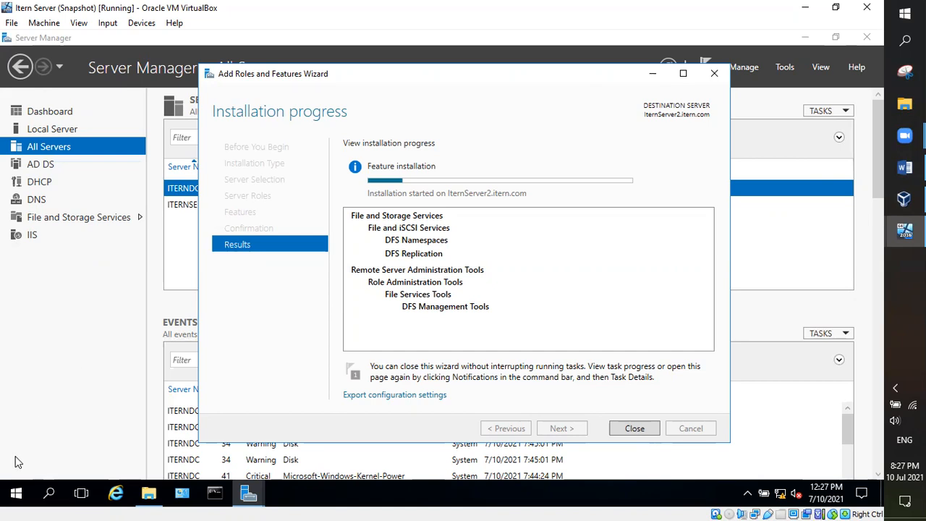
- View the account options for locking and signing out on the Itern Server, and close them without choosing any
{"action": "left_click", "coordinate": [14, 497]}
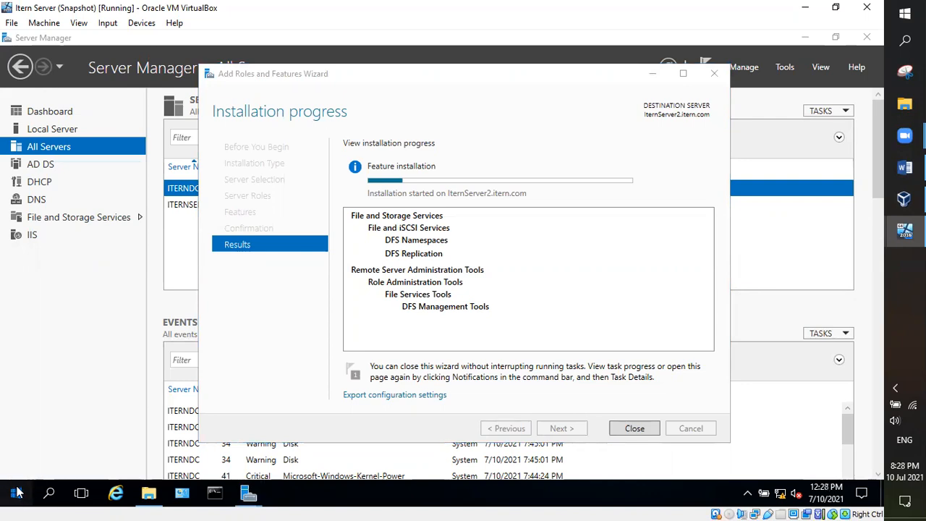
{"action": "left_click", "coordinate": [31, 494]}
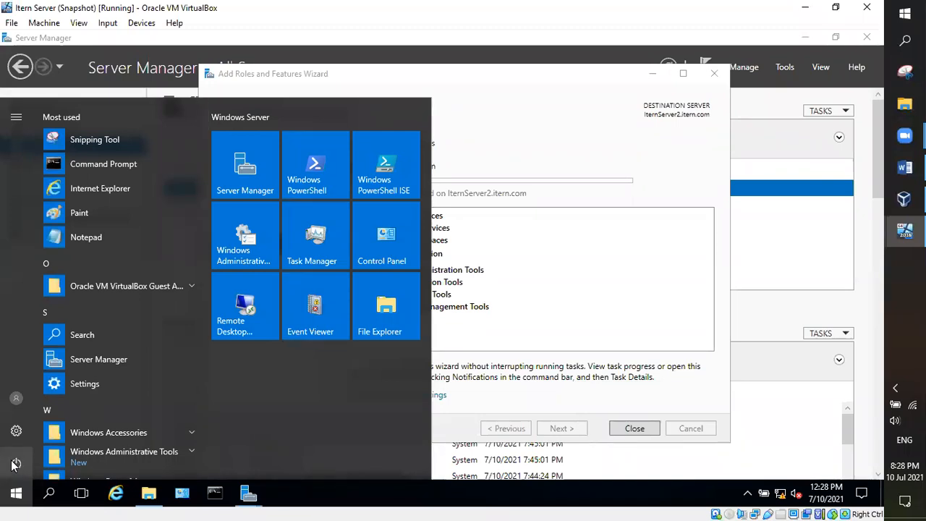
{"action": "left_click", "coordinate": [16, 399]}
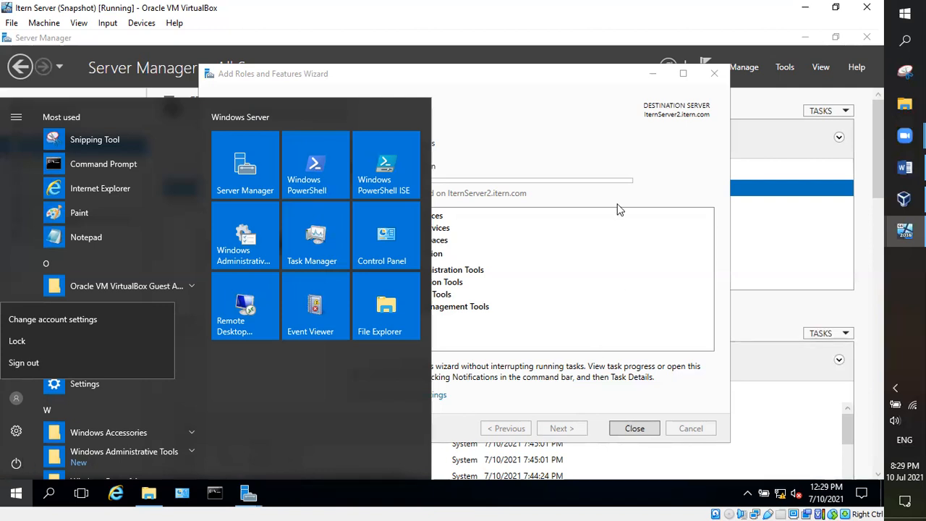
{"action": "left_click", "coordinate": [592, 258]}
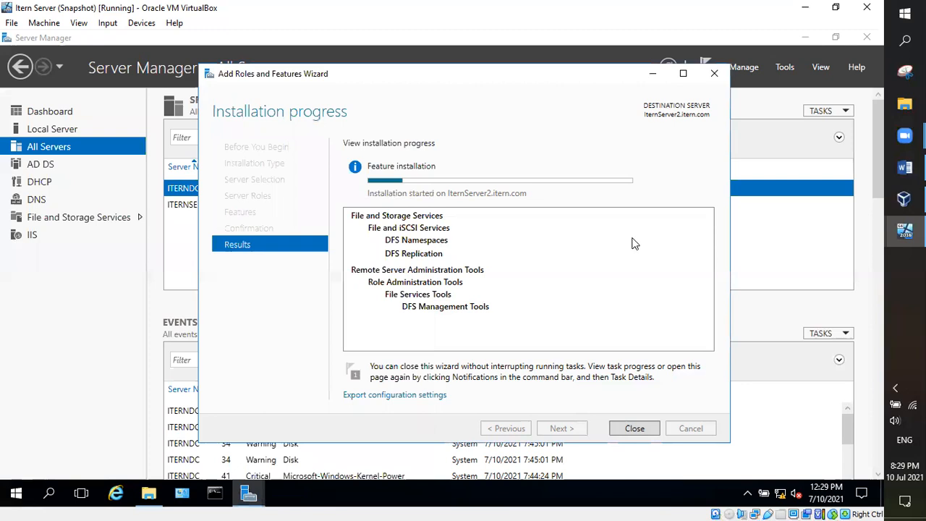
- On Itern Server 2, record the unexpected shutdown reason as Power Failure: Cord Unplugged in the Shutdown Event Tracker
{"action": "left_click", "coordinate": [894, 243]}
{"action": "left_click", "coordinate": [833, 250]}
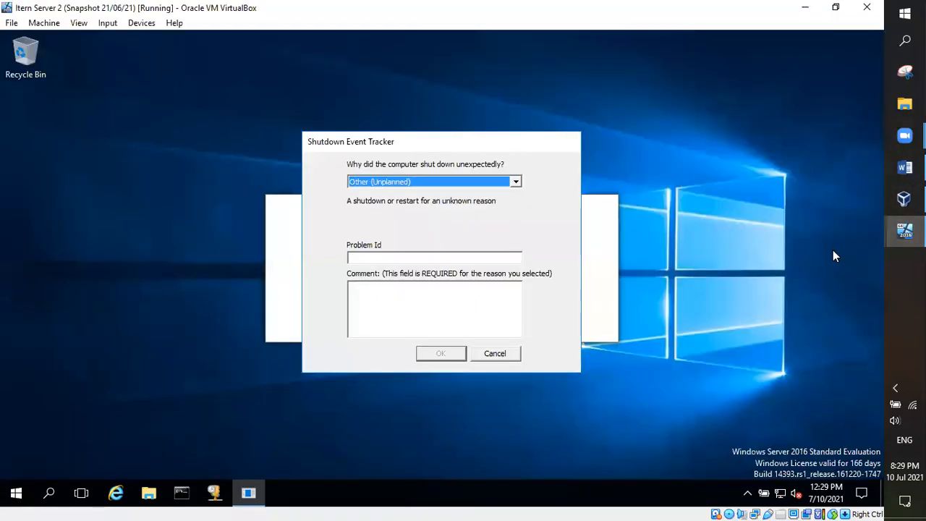
{"action": "left_click", "coordinate": [513, 183]}
{"action": "left_click", "coordinate": [515, 183]}
{"action": "left_click", "coordinate": [517, 184]}
{"action": "left_click", "coordinate": [427, 230]}
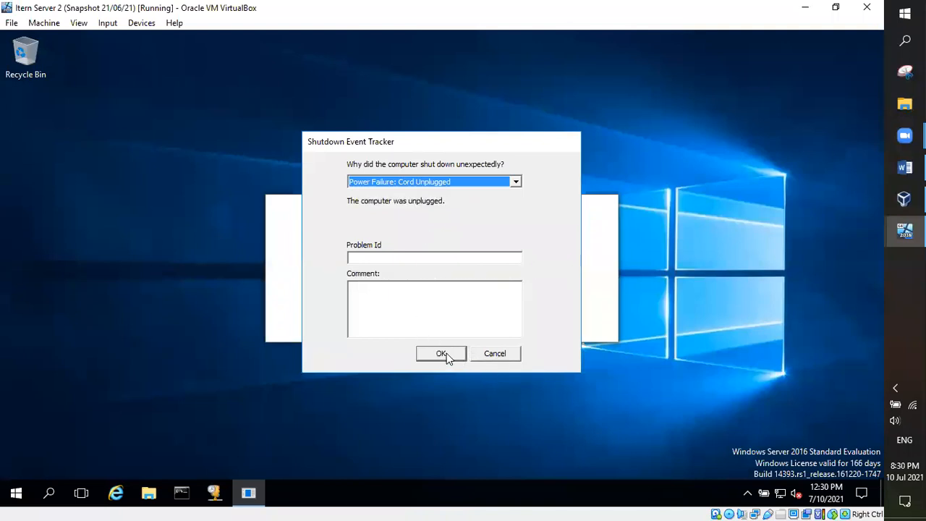
{"action": "left_click", "coordinate": [442, 353]}
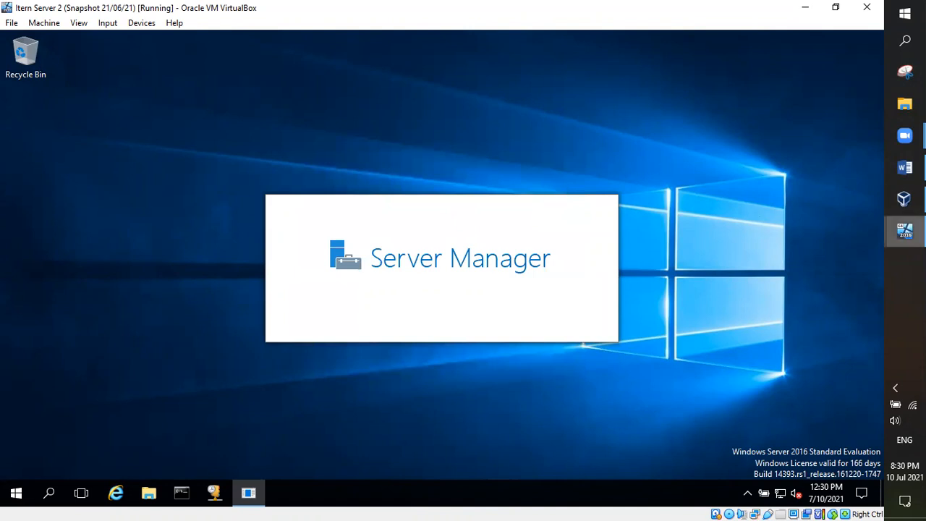
- Alternate between the DFS installation progress on the Itern Server and the Server Manager startup on Itern Server 2 to monitor both
{"action": "mouse_move", "coordinate": [904, 230]}
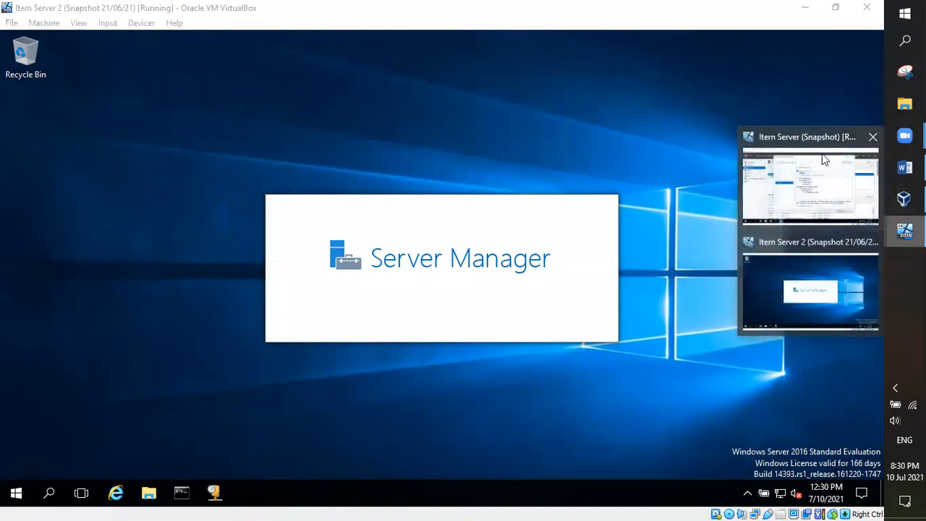
{"action": "left_click", "coordinate": [825, 159]}
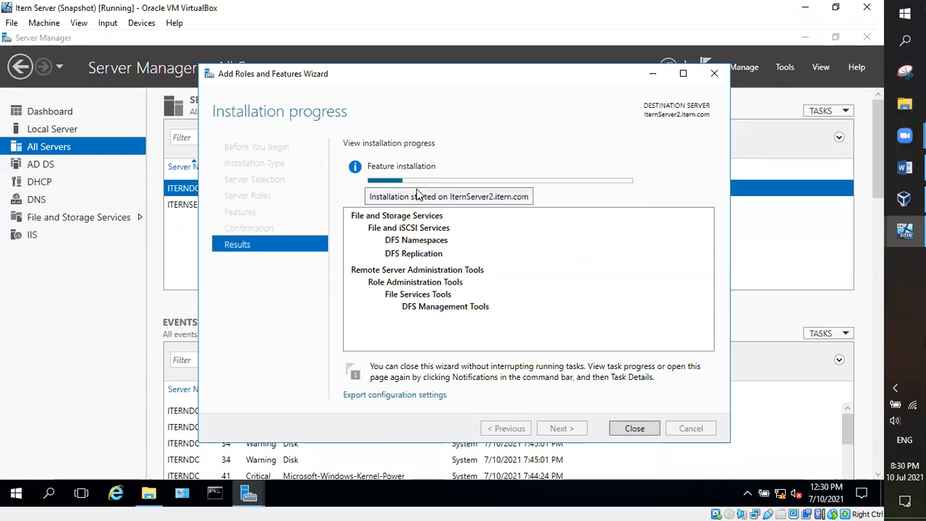
{"action": "mouse_move", "coordinate": [904, 230]}
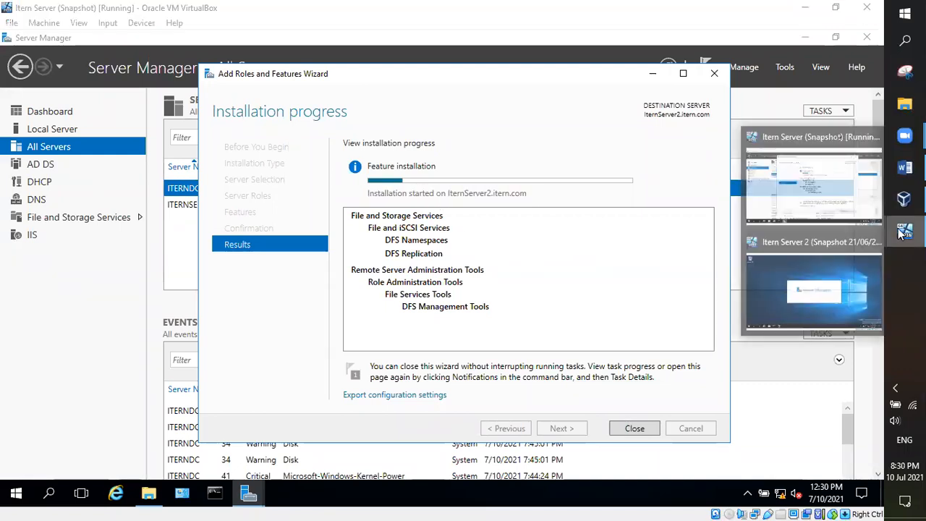
{"action": "left_click", "coordinate": [796, 244]}
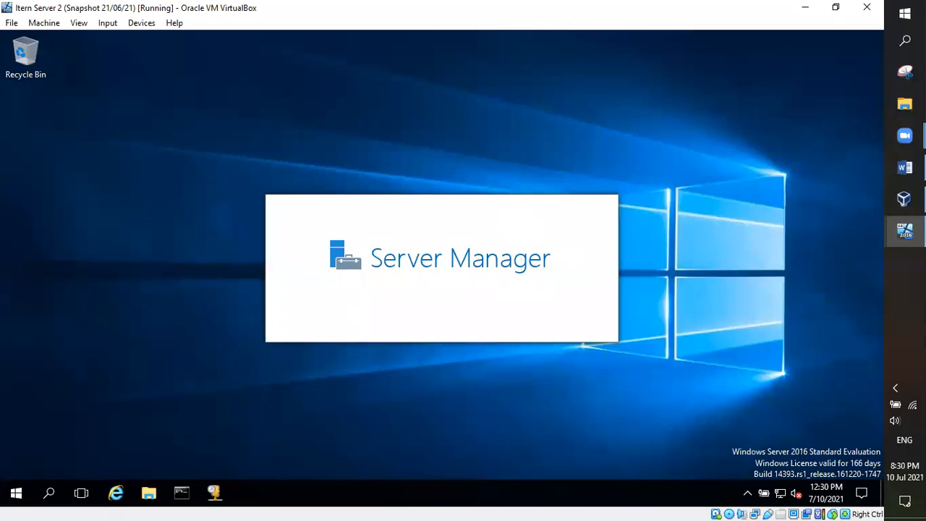
{"action": "mouse_move", "coordinate": [905, 230]}
{"action": "left_click", "coordinate": [807, 159]}
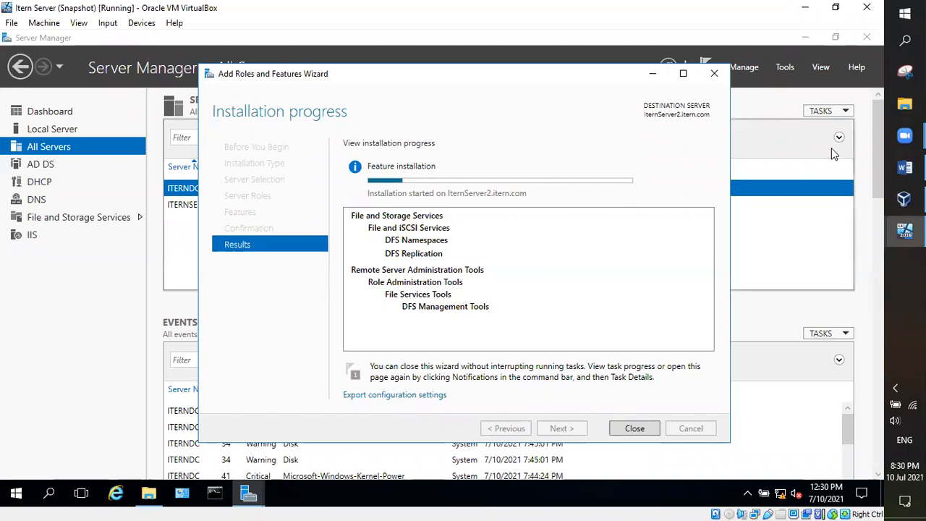
{"action": "mouse_move", "coordinate": [905, 230]}
{"action": "left_click", "coordinate": [783, 252]}
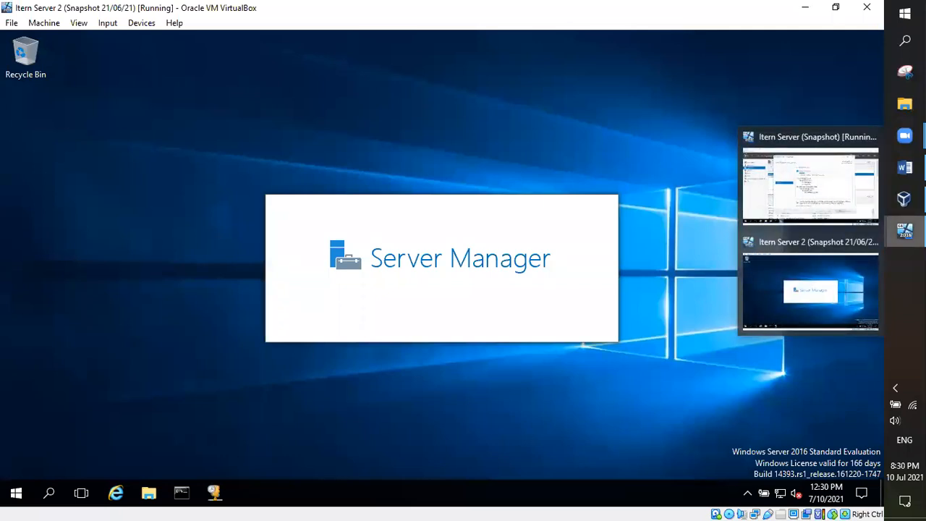
{"action": "left_click", "coordinate": [823, 172]}
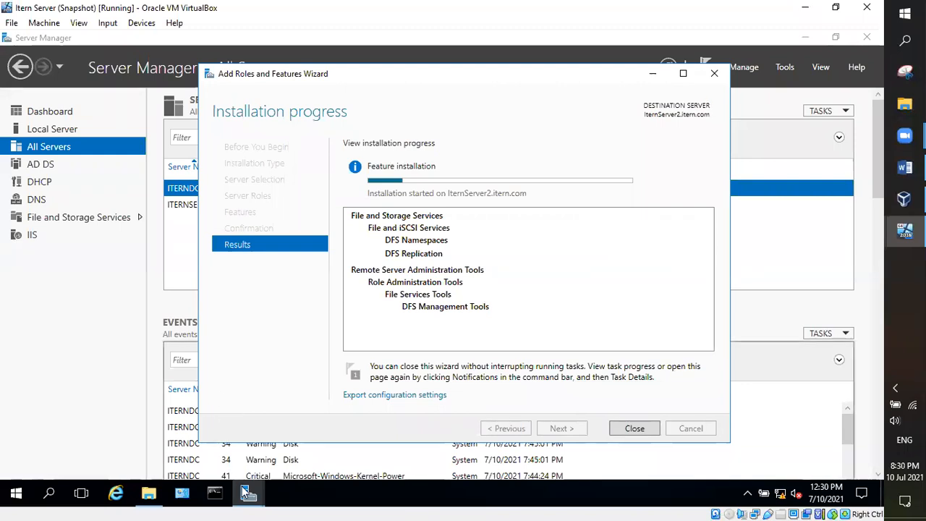
- Open File and Storage Services in Server Manager on the Itern Server behind the installation wizard
{"action": "mouse_move", "coordinate": [248, 498]}
{"action": "left_click", "coordinate": [185, 446]}
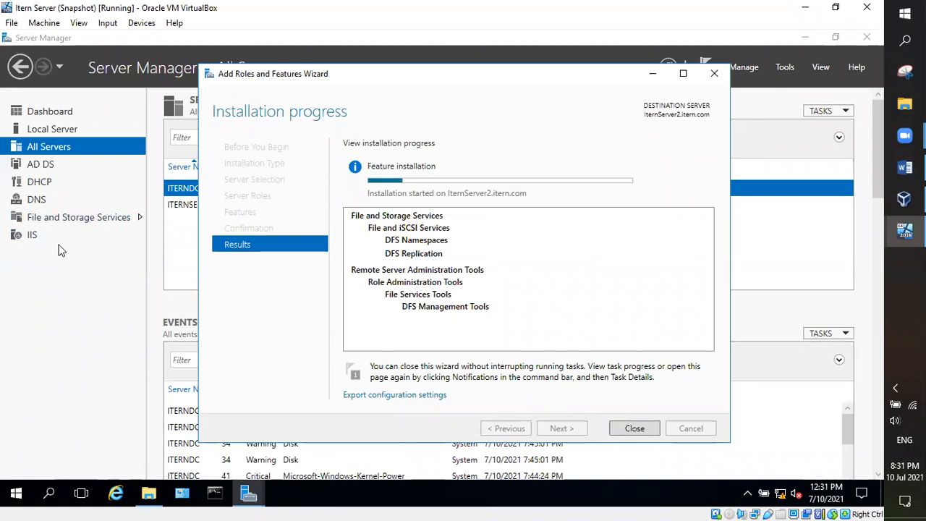
{"action": "left_click", "coordinate": [81, 217]}
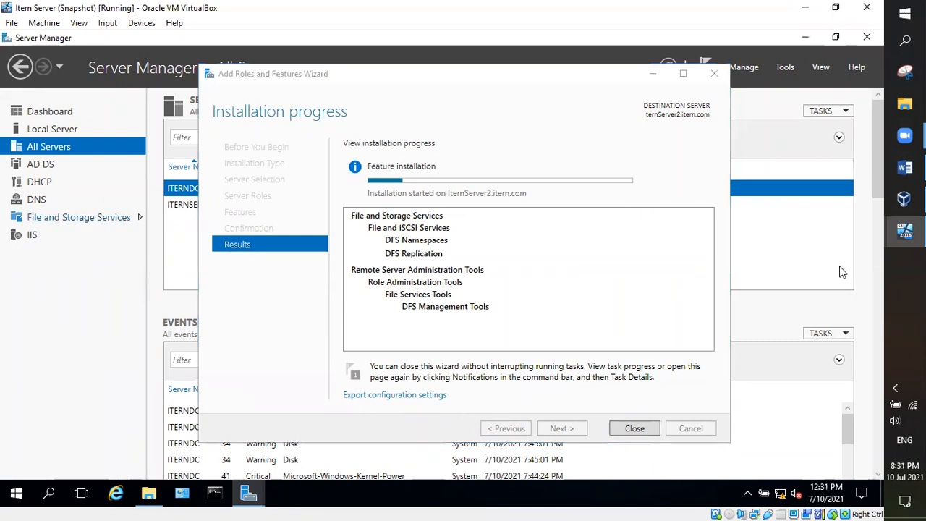
- Check the loading of the Server Manager dashboard on Itern Server 2 and return to the Itern Server
{"action": "left_click", "coordinate": [904, 230]}
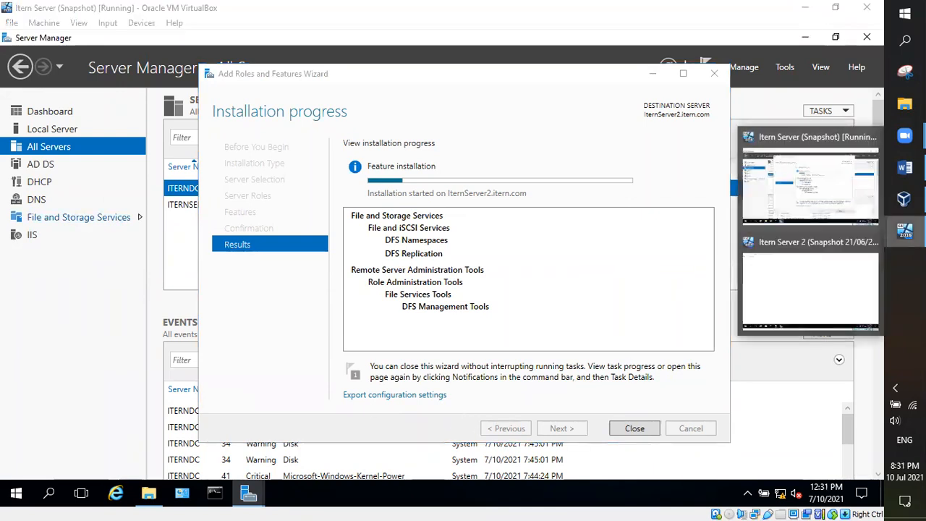
{"action": "left_click", "coordinate": [807, 238]}
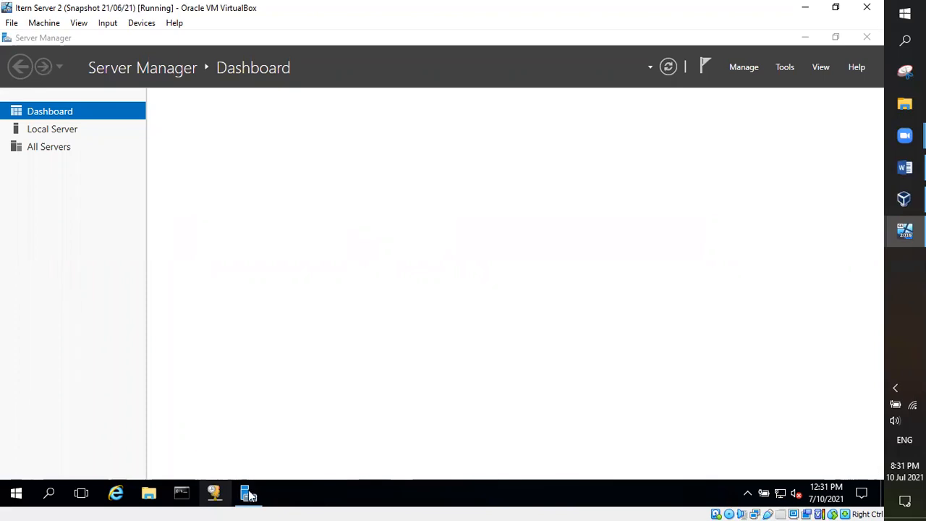
{"action": "mouse_move", "coordinate": [904, 232]}
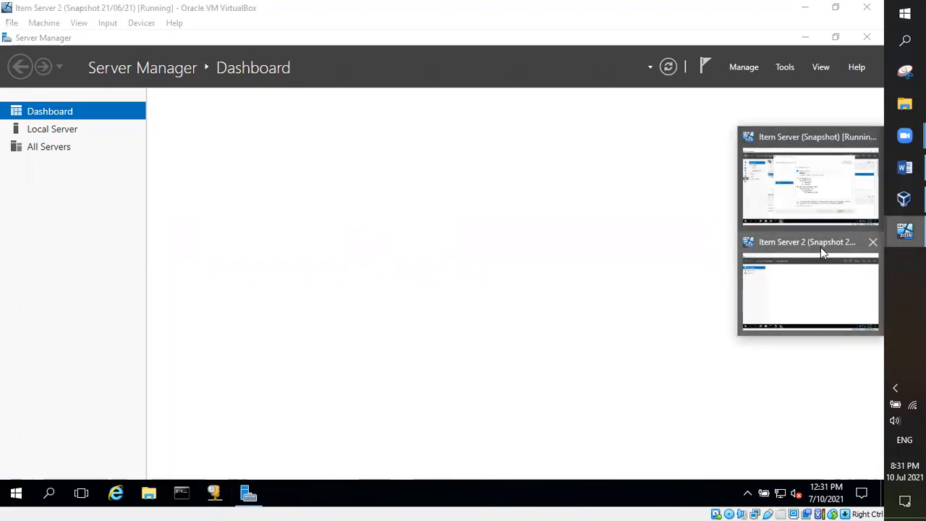
{"action": "left_click", "coordinate": [820, 246]}
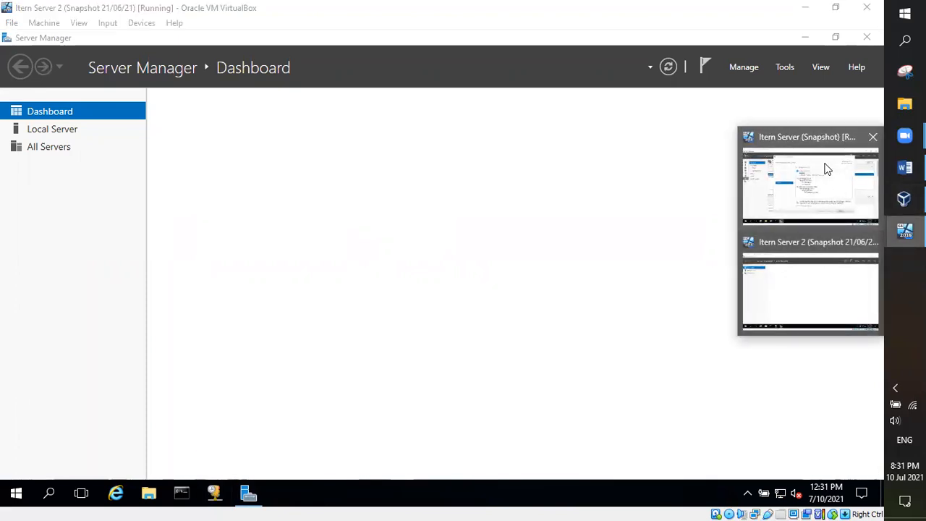
{"action": "left_click", "coordinate": [828, 169]}
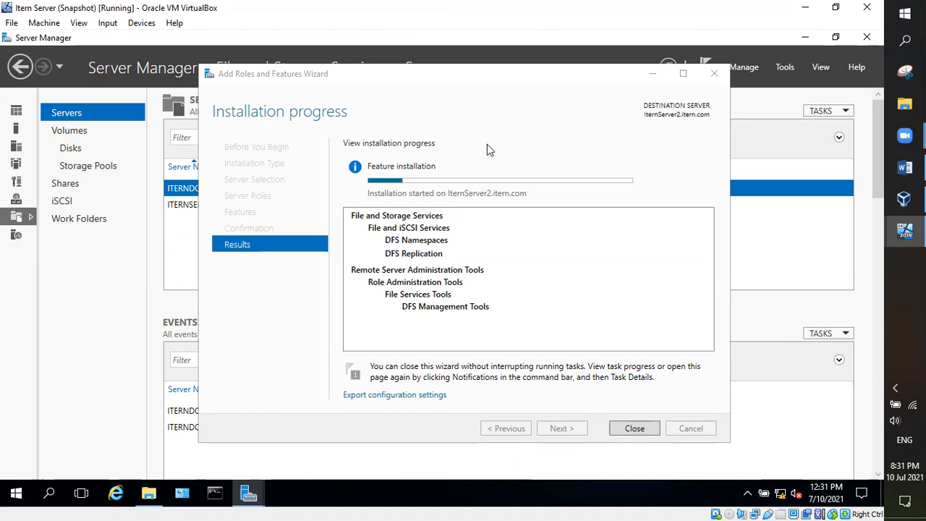
- Check the feature installation progress for IternServer2.itern.com on the Itern Server against the welcome dashboard on Itern Server 2
{"action": "mouse_move", "coordinate": [526, 181]}
{"action": "mouse_move", "coordinate": [904, 230]}
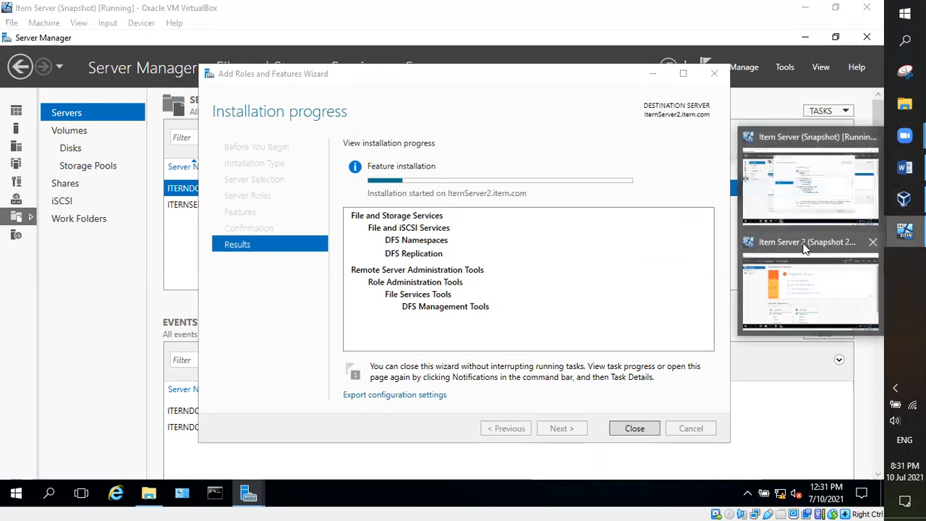
{"action": "left_click", "coordinate": [807, 247]}
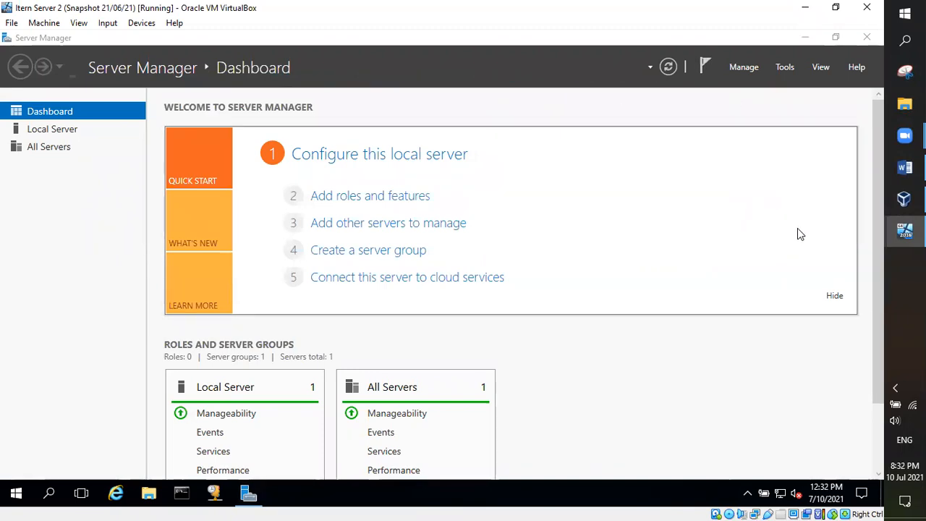
{"action": "mouse_move", "coordinate": [905, 230]}
{"action": "left_click", "coordinate": [819, 165]}
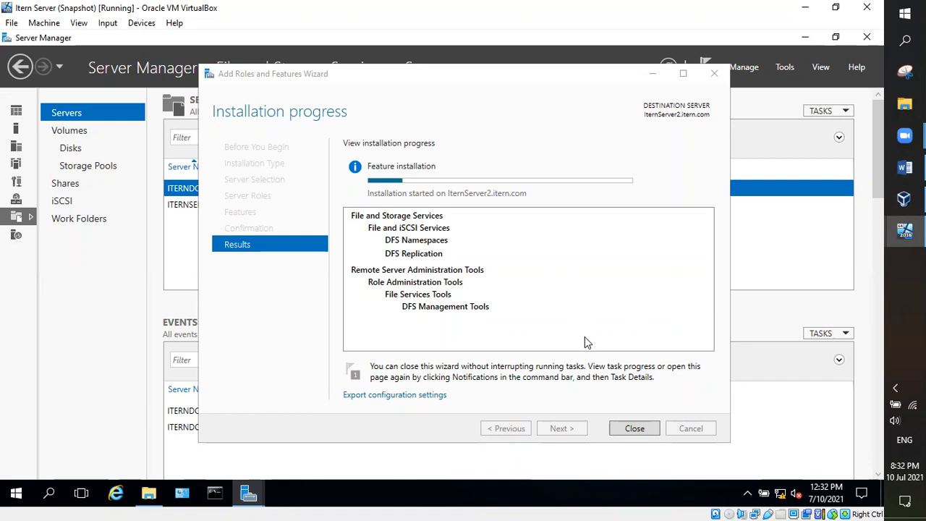
{"action": "left_click", "coordinate": [905, 231]}
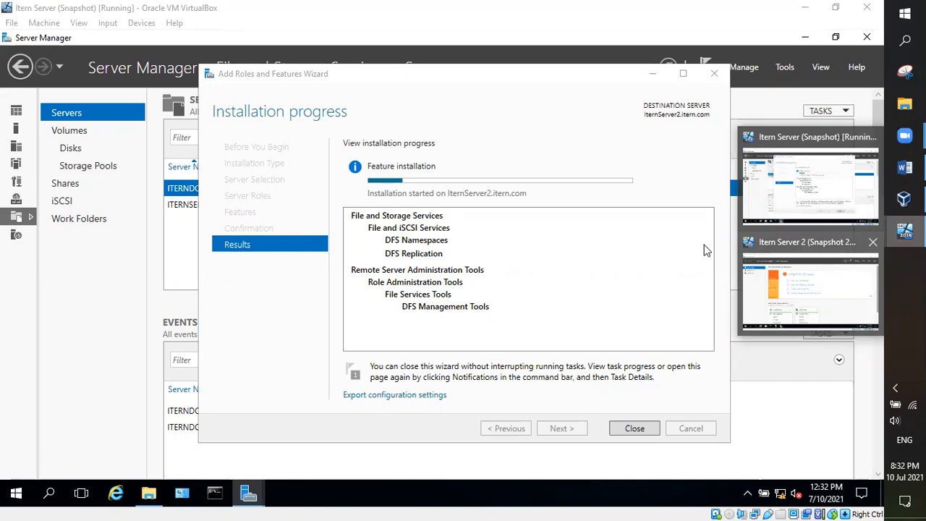
{"action": "left_click", "coordinate": [572, 131]}
{"action": "left_click", "coordinate": [904, 231]}
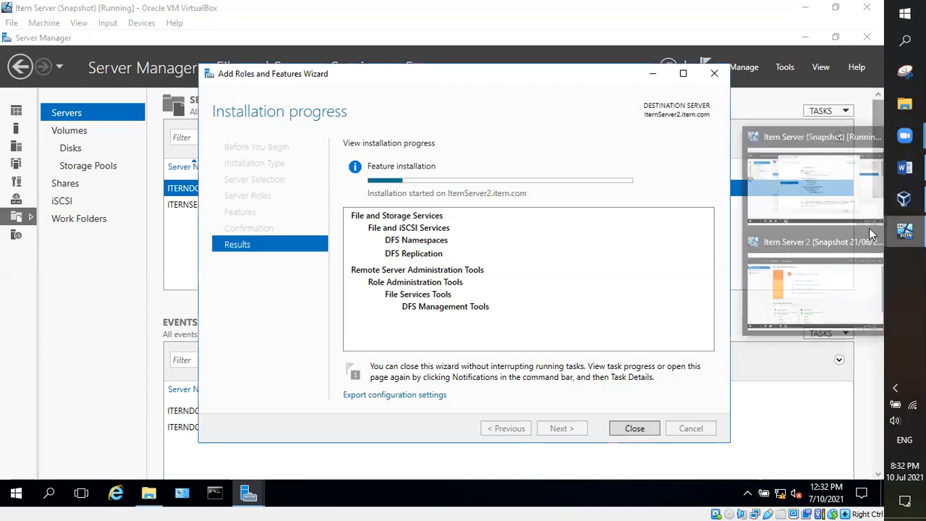
{"action": "left_click", "coordinate": [816, 162]}
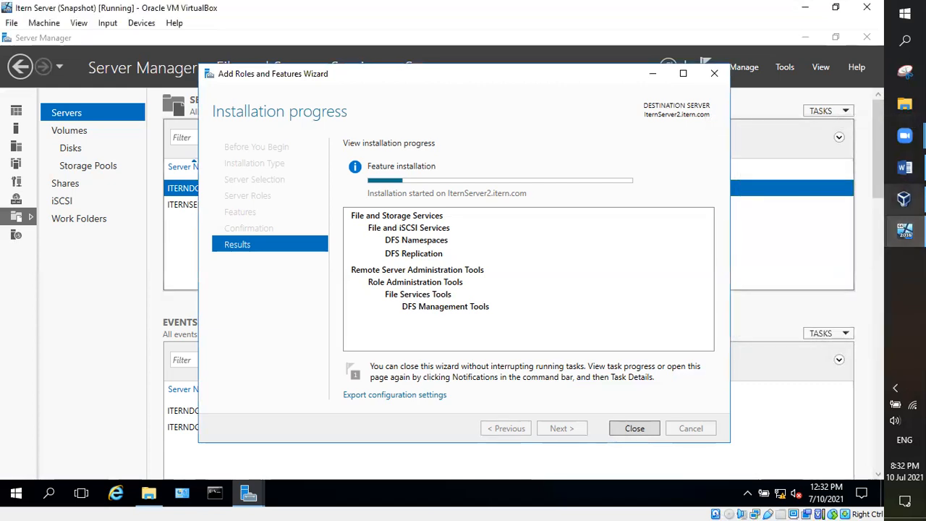
- View the dashboard refresh on Itern Server 2 and go back to the installation progress on the Itern Server
{"action": "left_click", "coordinate": [904, 230]}
{"action": "left_click", "coordinate": [827, 269]}
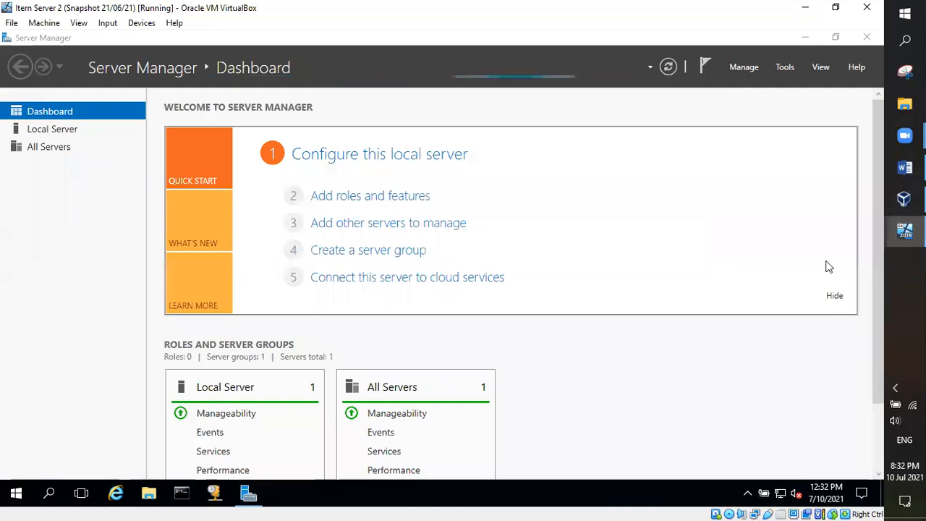
{"action": "left_click", "coordinate": [905, 199]}
{"action": "key", "text": "alt+Tab"}
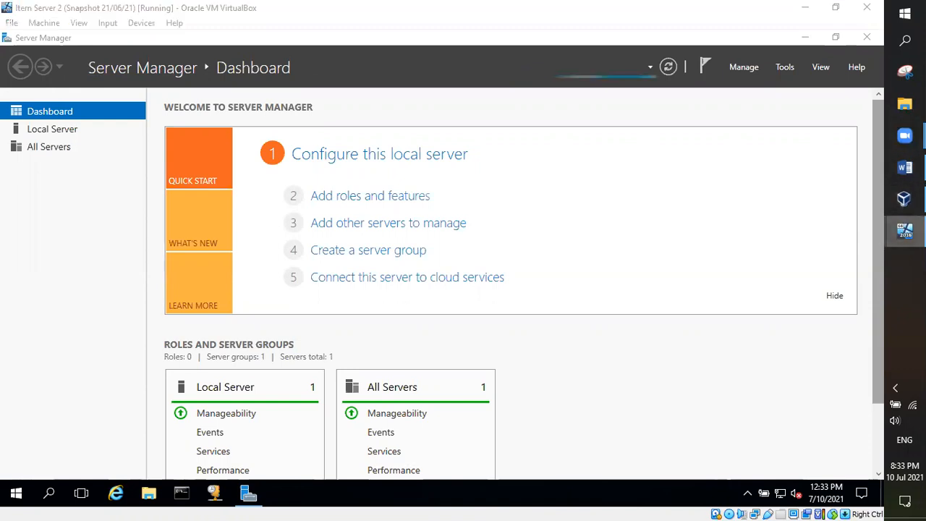
{"action": "mouse_move", "coordinate": [904, 227]}
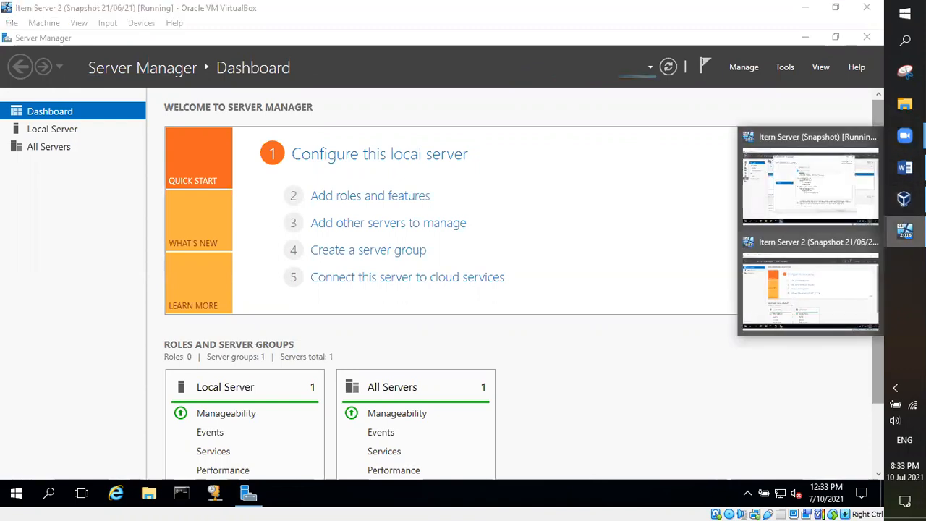
{"action": "left_click", "coordinate": [822, 189]}
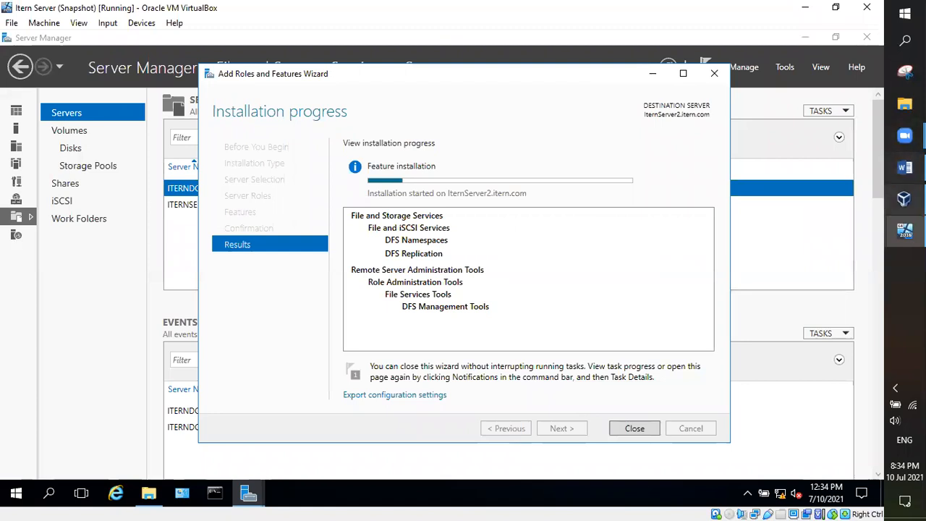
- Examine the Roles and Server Groups tiles on the Itern Server 2 dashboard and return to the installation wizard on the Itern Server
{"action": "left_click", "coordinate": [904, 231]}
{"action": "left_click", "coordinate": [834, 261]}
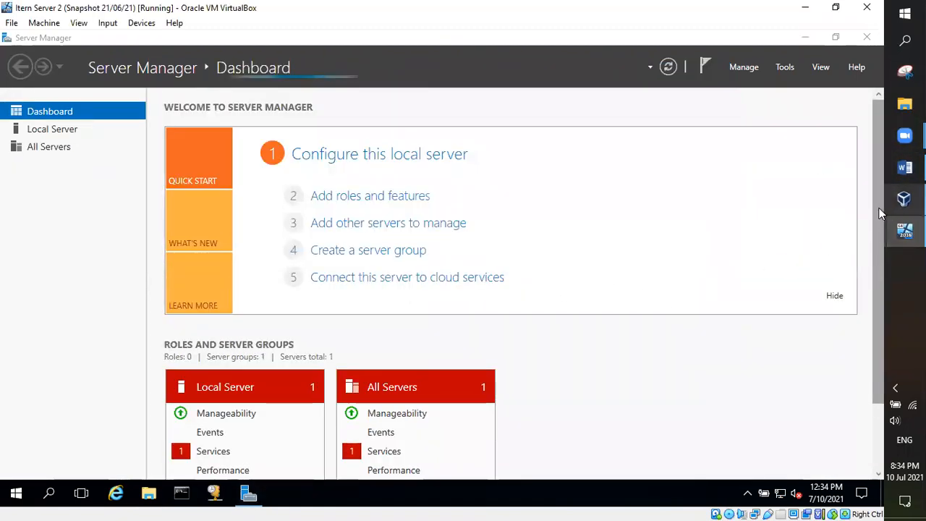
{"action": "left_click", "coordinate": [875, 261]}
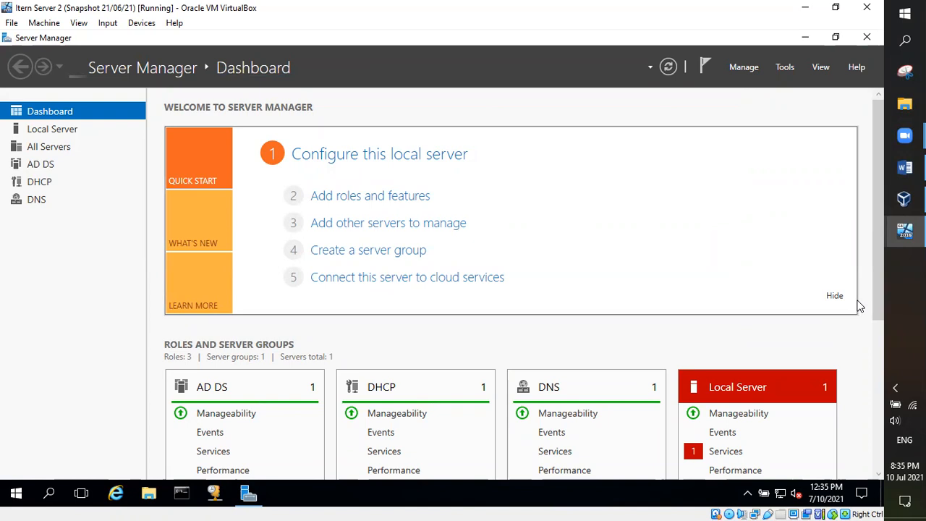
{"action": "scroll", "coordinate": [859, 305], "scroll_direction": "down", "scroll_amount": 2}
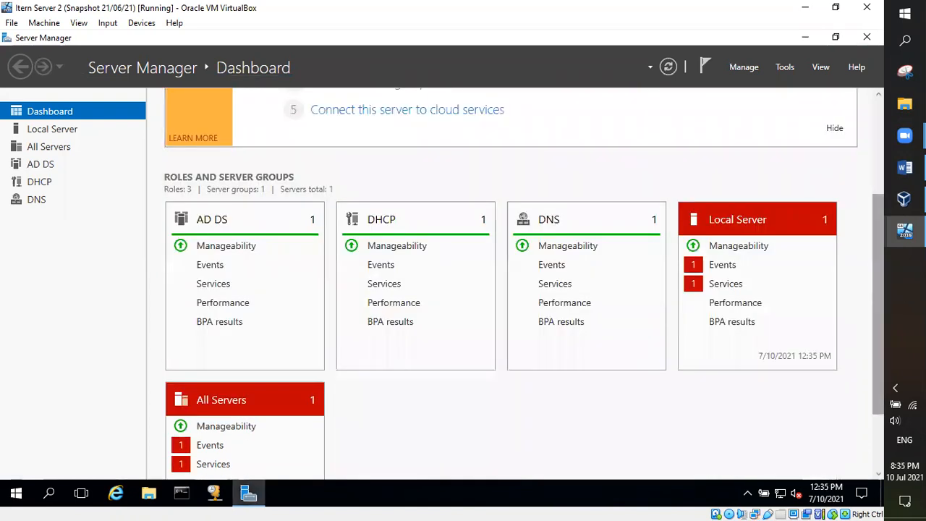
{"action": "mouse_move", "coordinate": [904, 230]}
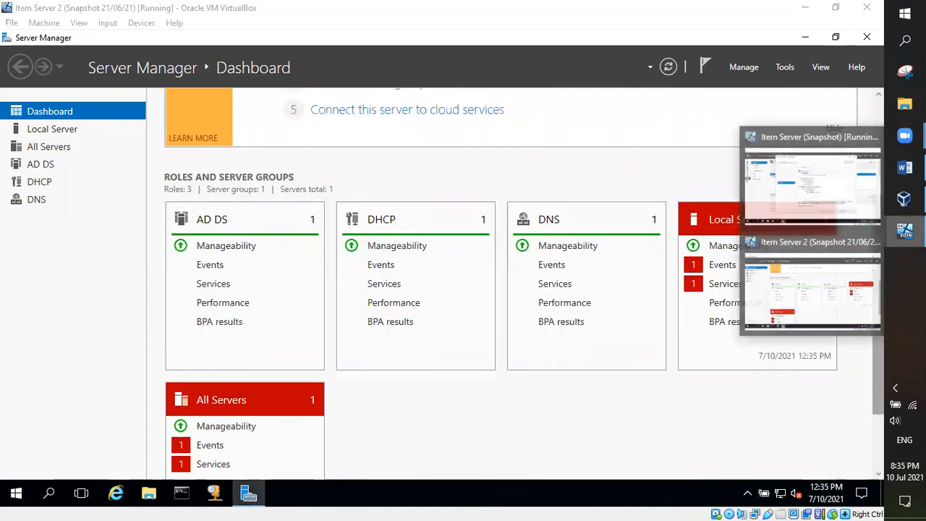
{"action": "left_click", "coordinate": [837, 207]}
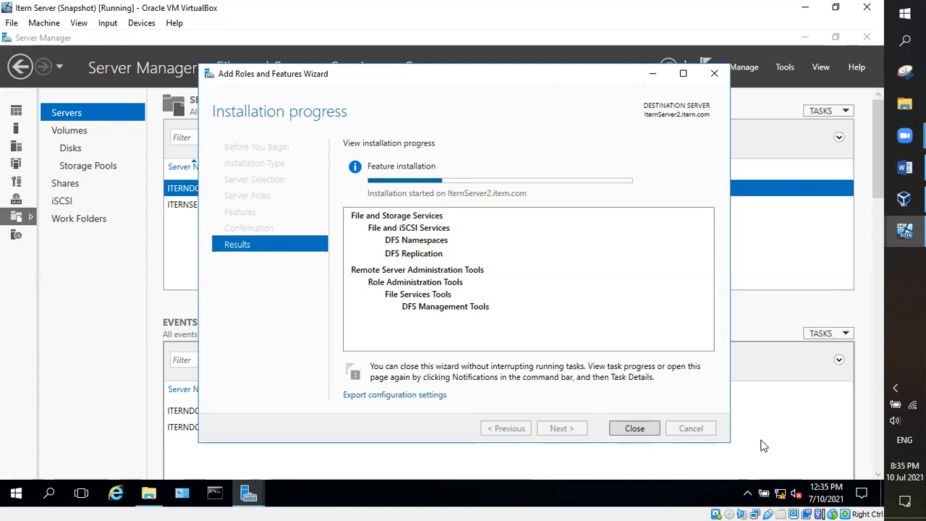
- Recheck the roles on the Itern Server 2 dashboard and read the feature installation percentage on the Itern Server
{"action": "mouse_move", "coordinate": [904, 230]}
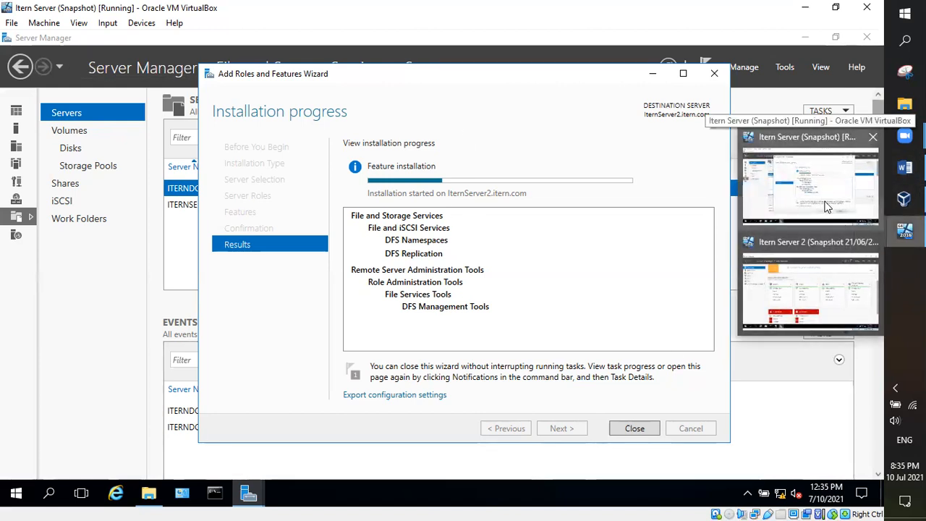
{"action": "left_click", "coordinate": [809, 237]}
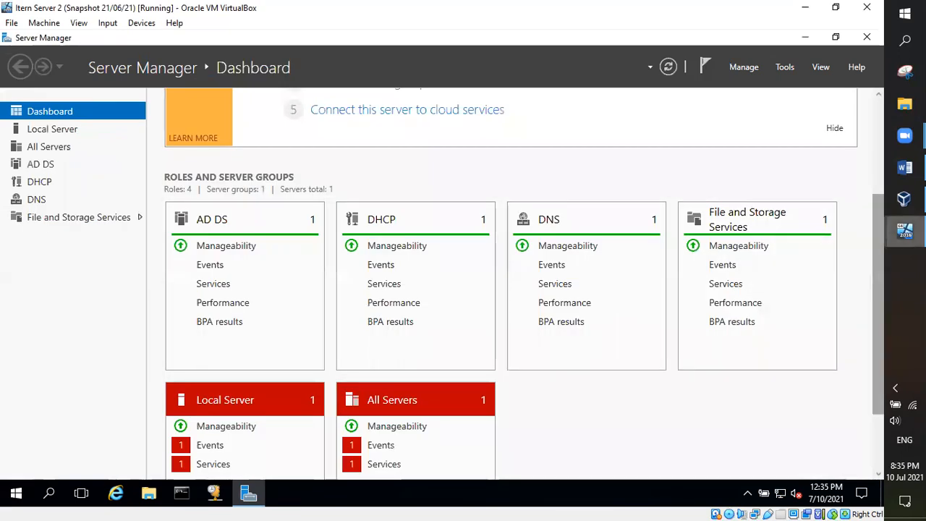
{"action": "mouse_move", "coordinate": [904, 230]}
{"action": "left_click", "coordinate": [839, 188]}
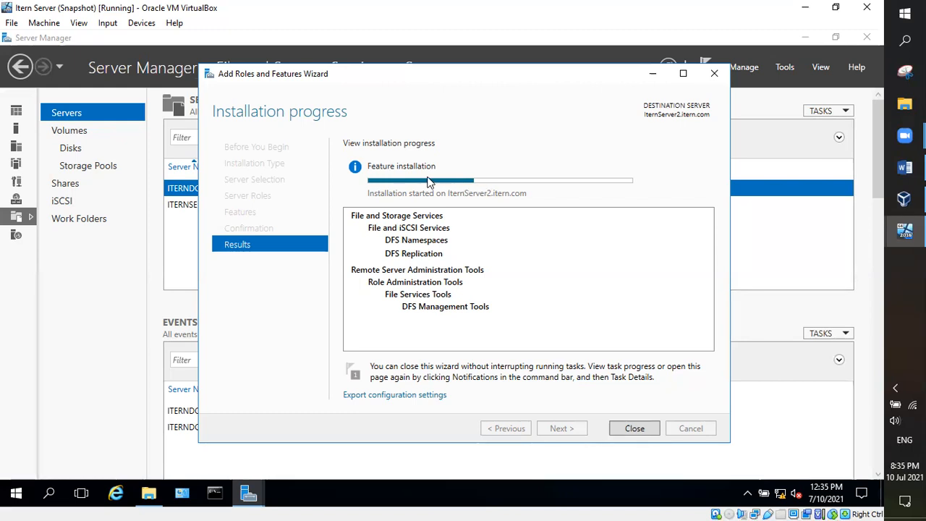
{"action": "mouse_move", "coordinate": [455, 186]}
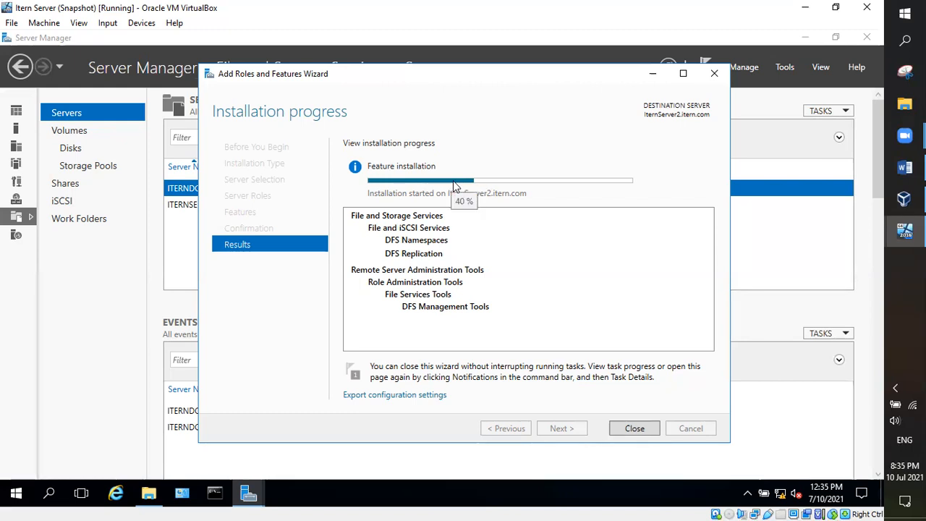
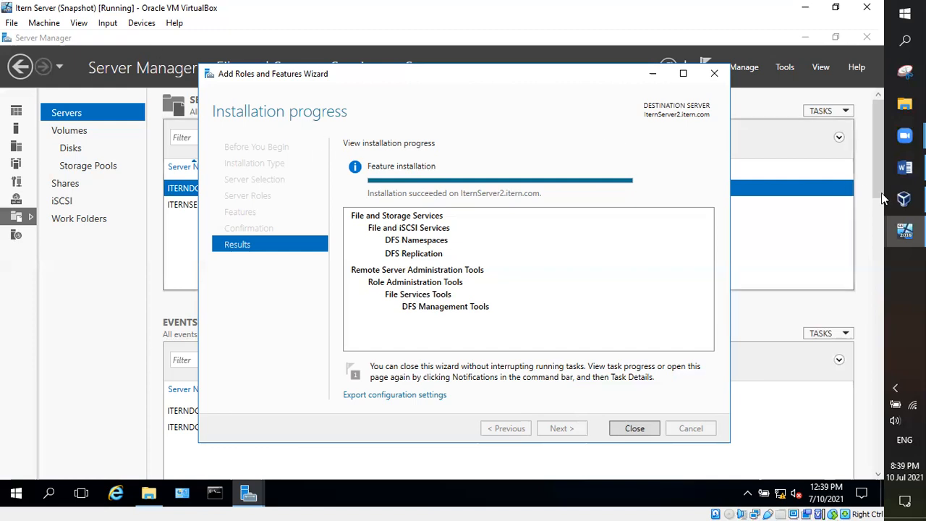
- Compare the Roles and Server Groups tiles on Itern Server 2 with the DFS installation results on the Itern Server
{"action": "mouse_move", "coordinate": [904, 231]}
{"action": "left_click", "coordinate": [832, 248]}
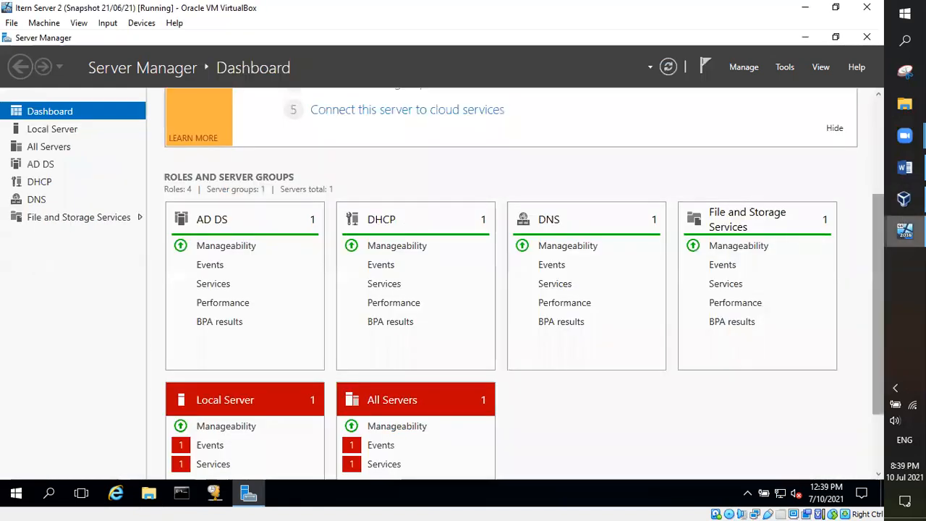
{"action": "left_click", "coordinate": [796, 199]}
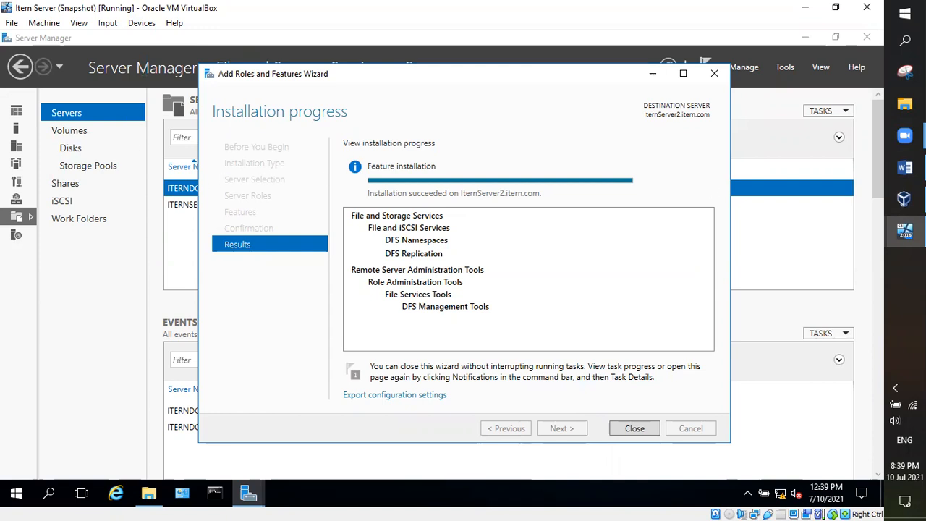
{"action": "mouse_move", "coordinate": [904, 232]}
{"action": "left_click", "coordinate": [845, 217]}
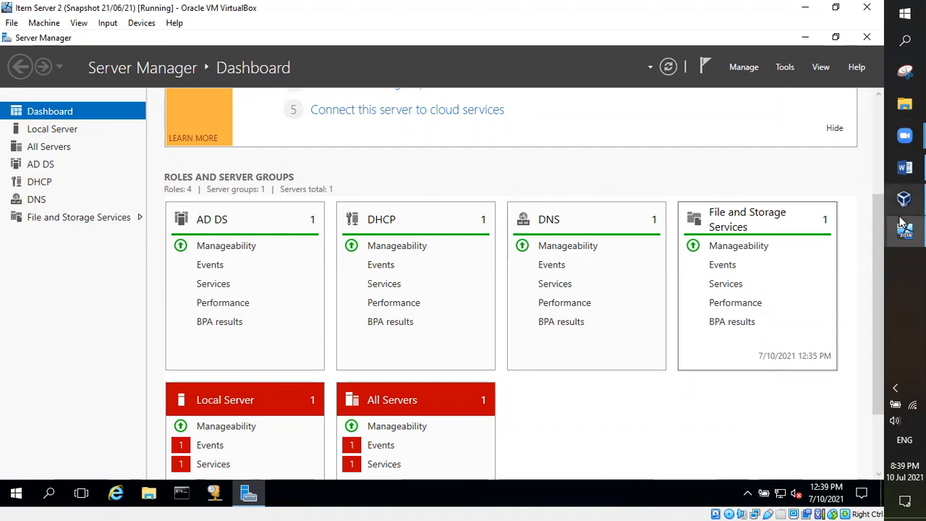
{"action": "mouse_move", "coordinate": [903, 225]}
{"action": "left_click", "coordinate": [818, 271]}
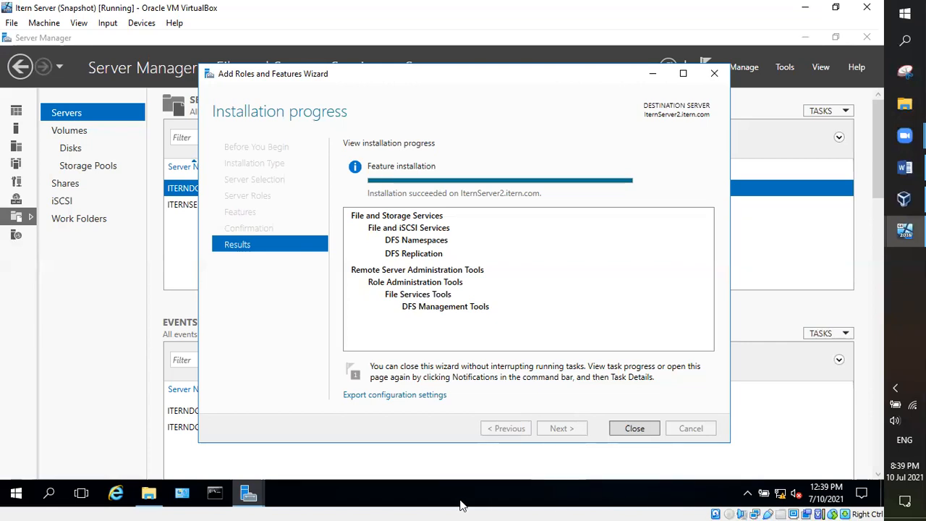
- Close the Add Roles and Features Wizard and bring up the Itern Server 2 dashboard
{"action": "left_click", "coordinate": [635, 428]}
{"action": "left_click", "coordinate": [905, 230]}
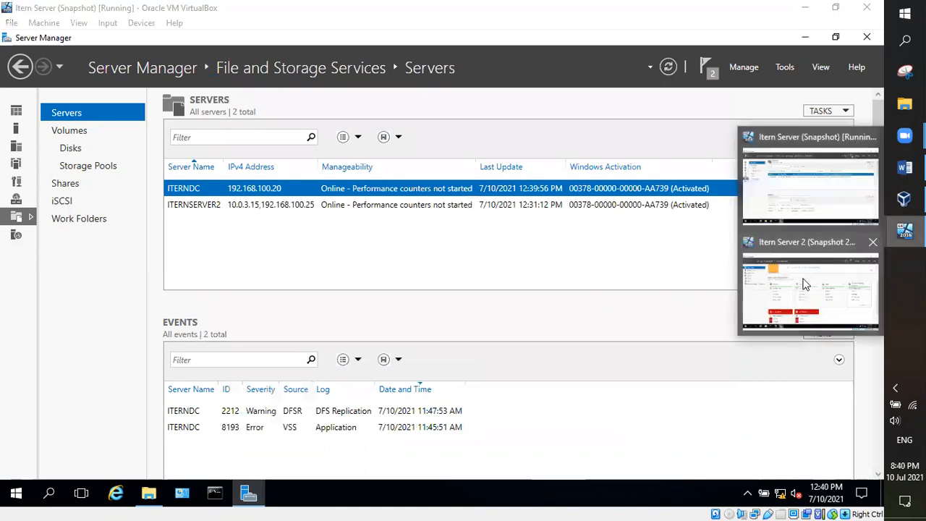
{"action": "left_click", "coordinate": [805, 285]}
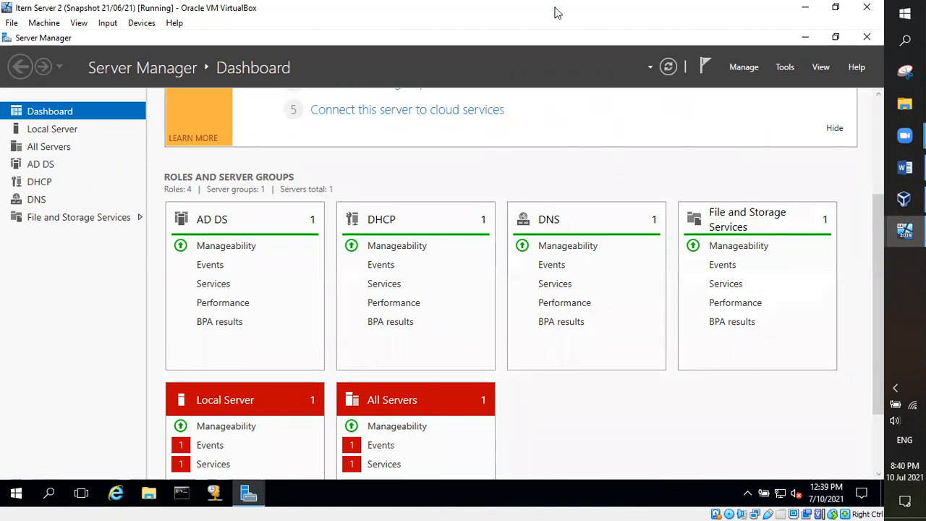
- Return to the Itern Server and launch the DFS Management console
{"action": "mouse_move", "coordinate": [902, 233]}
{"action": "left_click", "coordinate": [816, 199]}
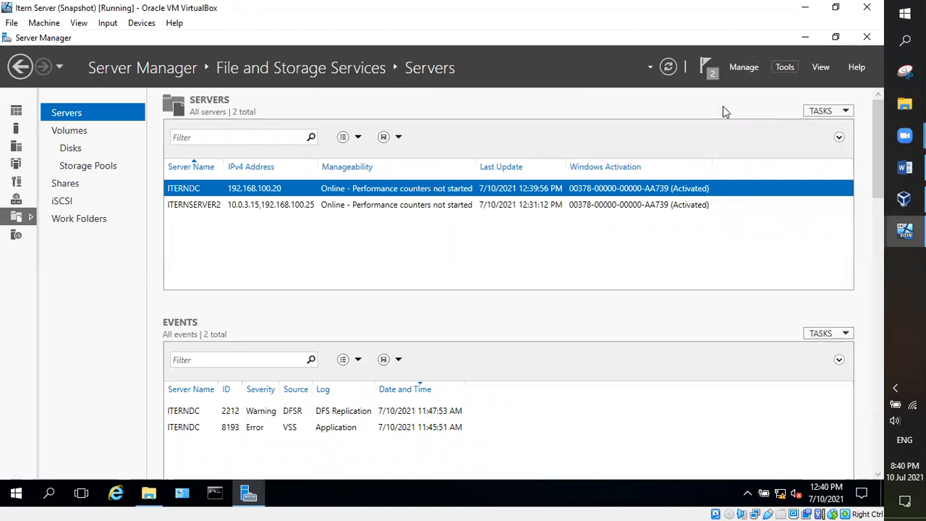
{"action": "left_click", "coordinate": [785, 66]}
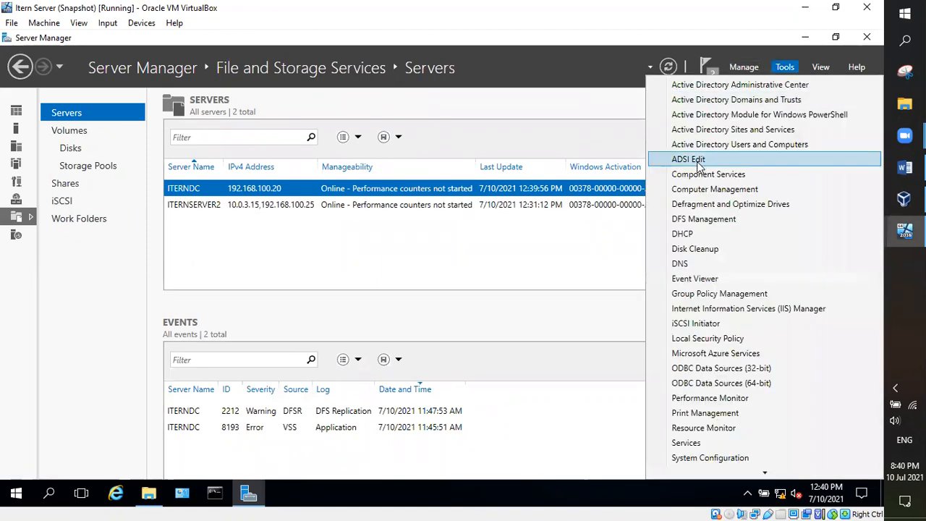
{"action": "left_click", "coordinate": [719, 220]}
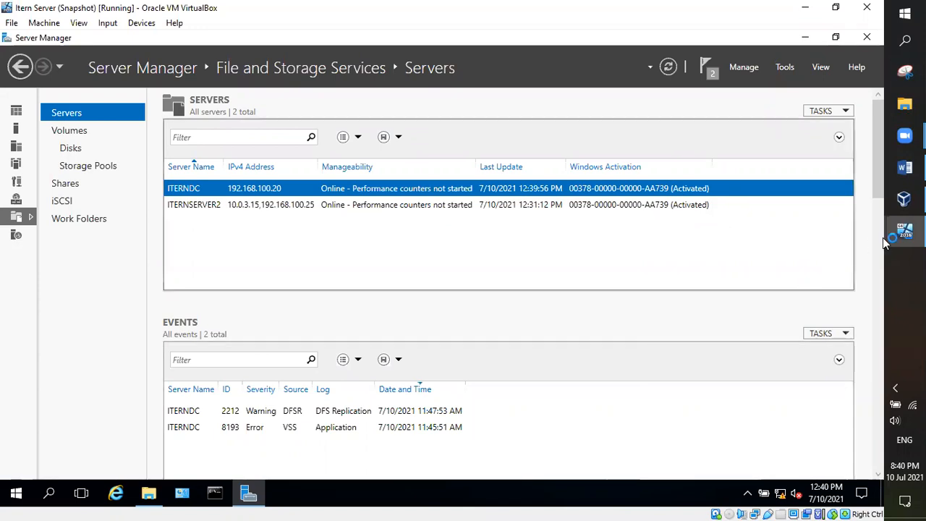
- Examine the role tiles on the Itern Server 2 dashboard and go back to DFS Management on the Itern Server
{"action": "left_click", "coordinate": [904, 233]}
{"action": "left_click", "coordinate": [827, 272]}
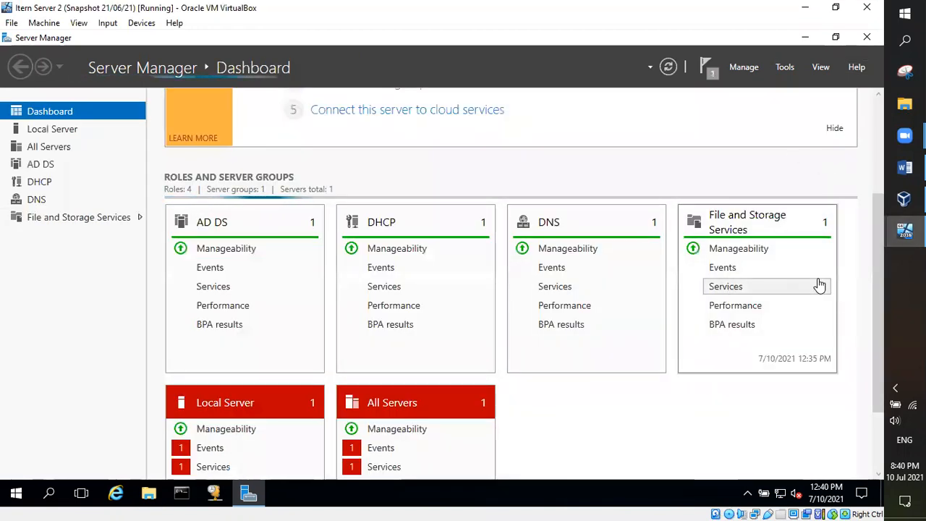
{"action": "scroll", "coordinate": [844, 265], "scroll_direction": "down", "scroll_amount": 2}
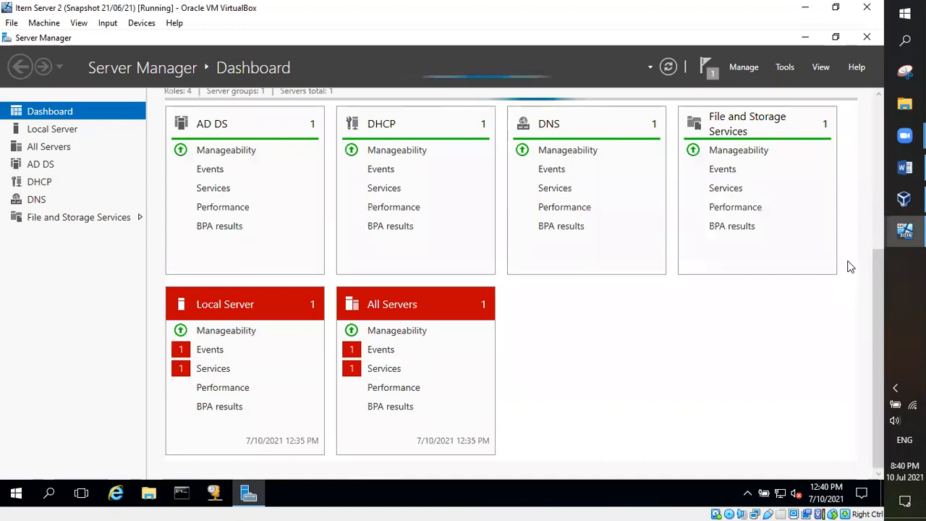
{"action": "scroll", "coordinate": [848, 266], "scroll_direction": "up", "scroll_amount": 3}
{"action": "mouse_move", "coordinate": [905, 231]}
{"action": "left_click", "coordinate": [806, 197]}
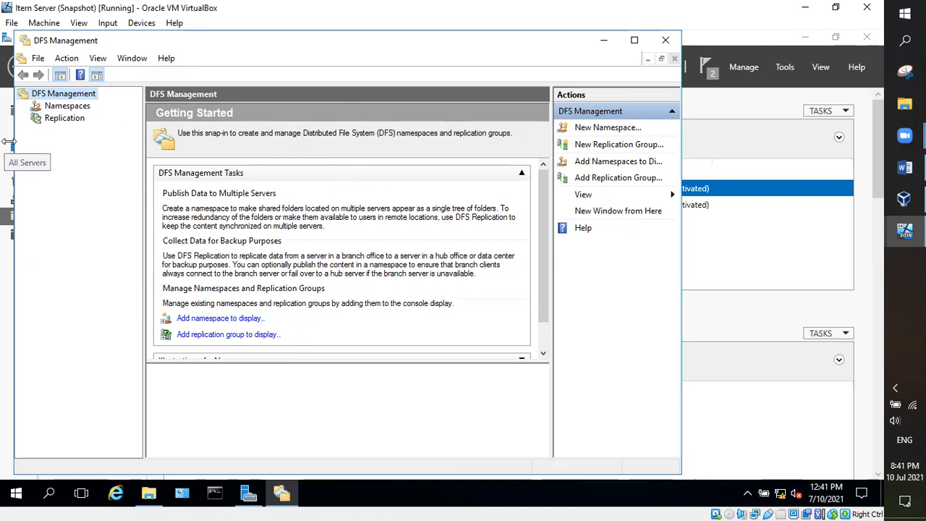
- Start a new DFS namespace and pick ITERNDC as its namespace server by looking up the name Itern
{"action": "right_click", "coordinate": [67, 110]}
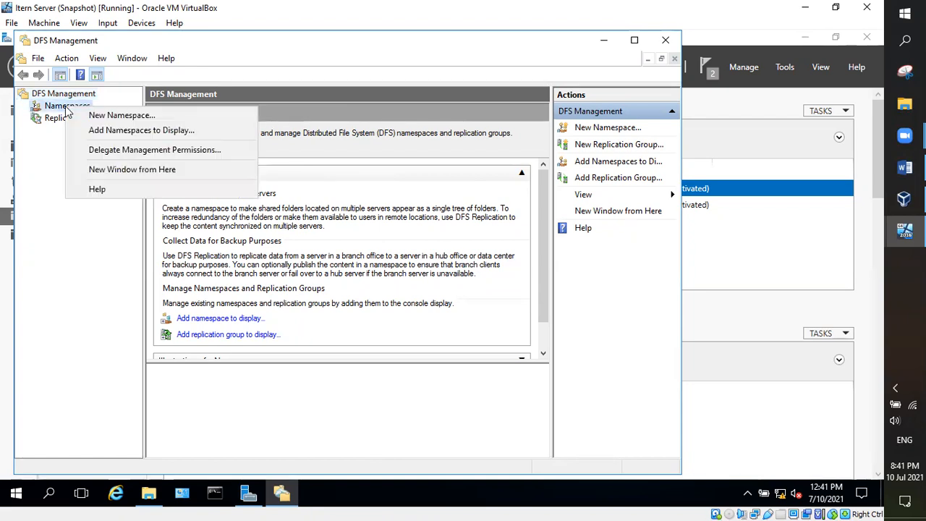
{"action": "left_click", "coordinate": [103, 117]}
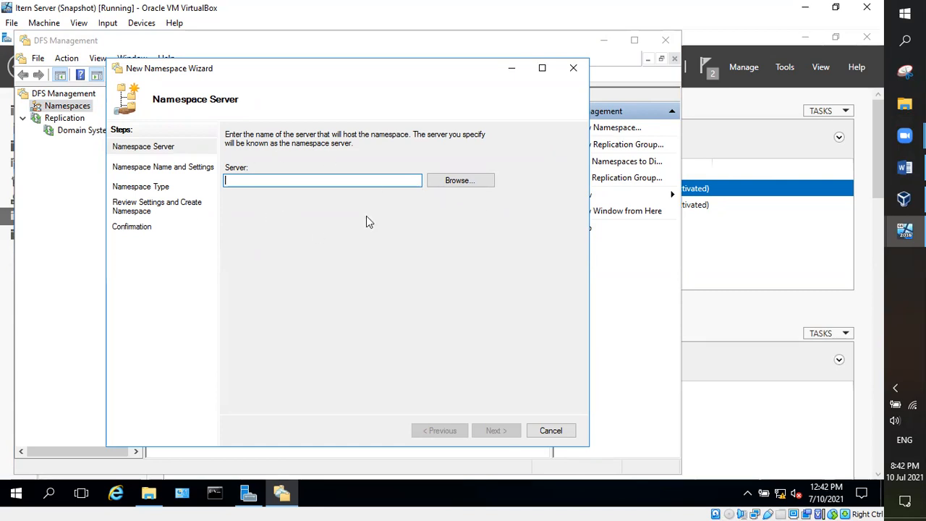
{"action": "left_click", "coordinate": [461, 184]}
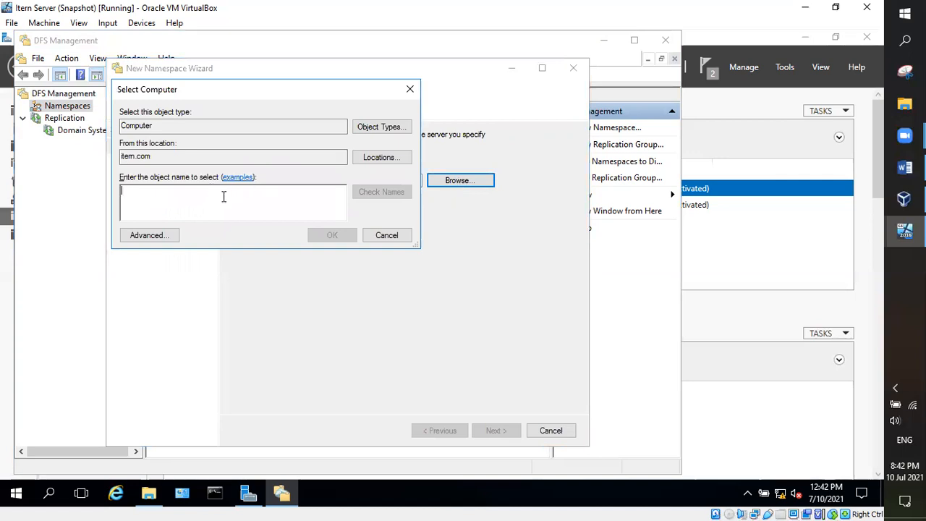
{"action": "type", "text": "Item"}
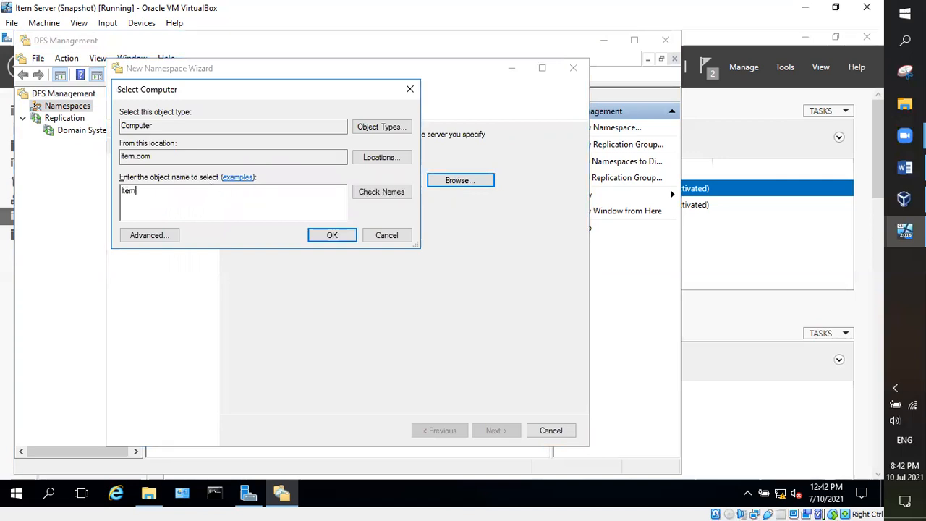
{"action": "left_click", "coordinate": [372, 197]}
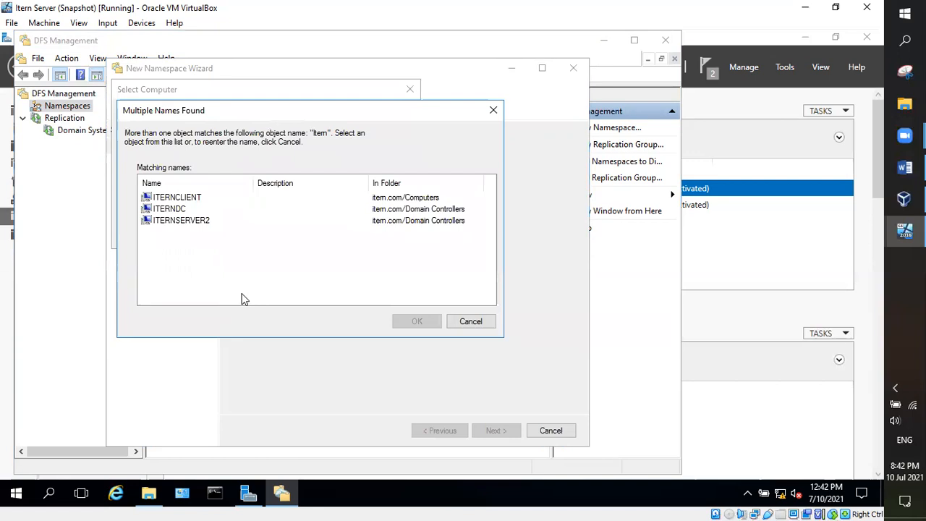
{"action": "left_click", "coordinate": [179, 211]}
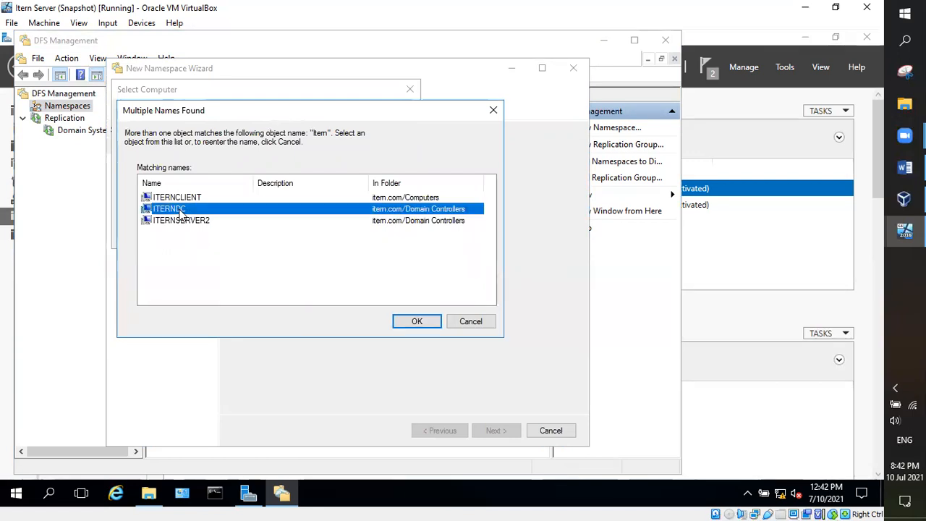
{"action": "left_click", "coordinate": [405, 323]}
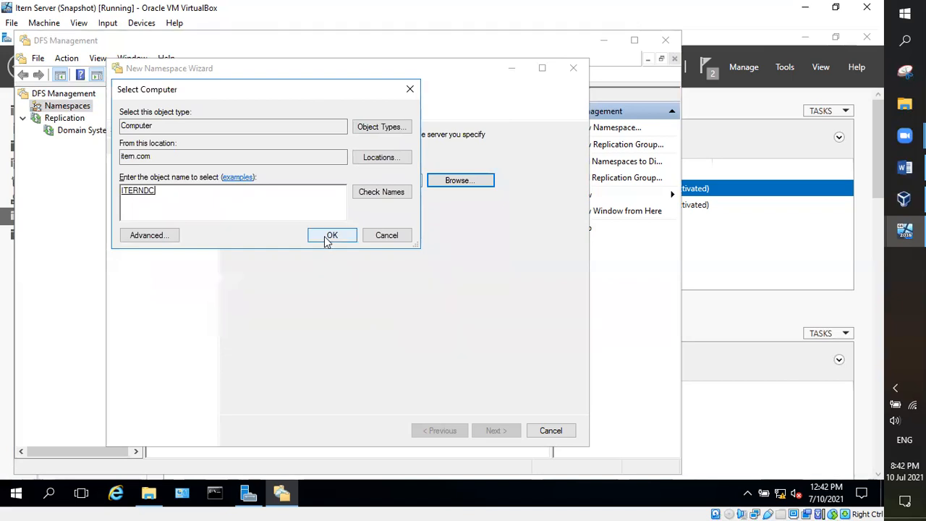
{"action": "left_click", "coordinate": [329, 236]}
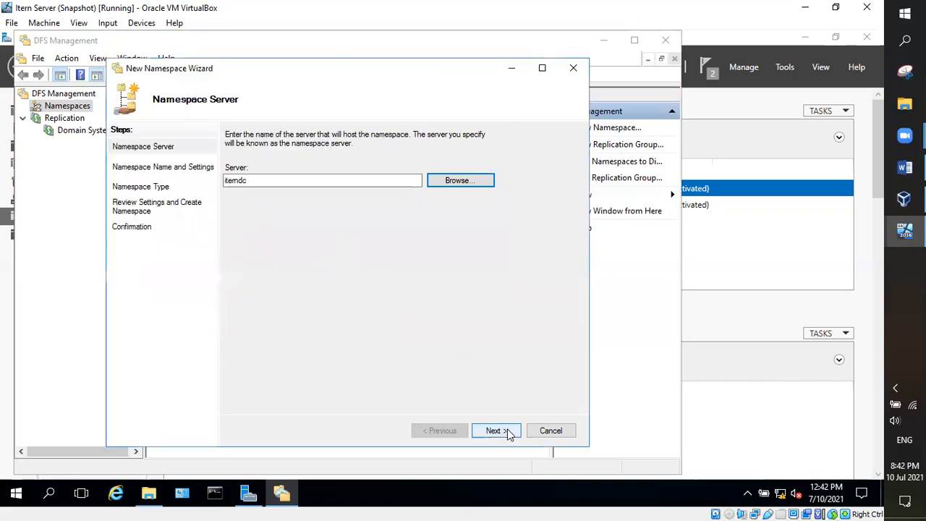
{"action": "left_click", "coordinate": [503, 432]}
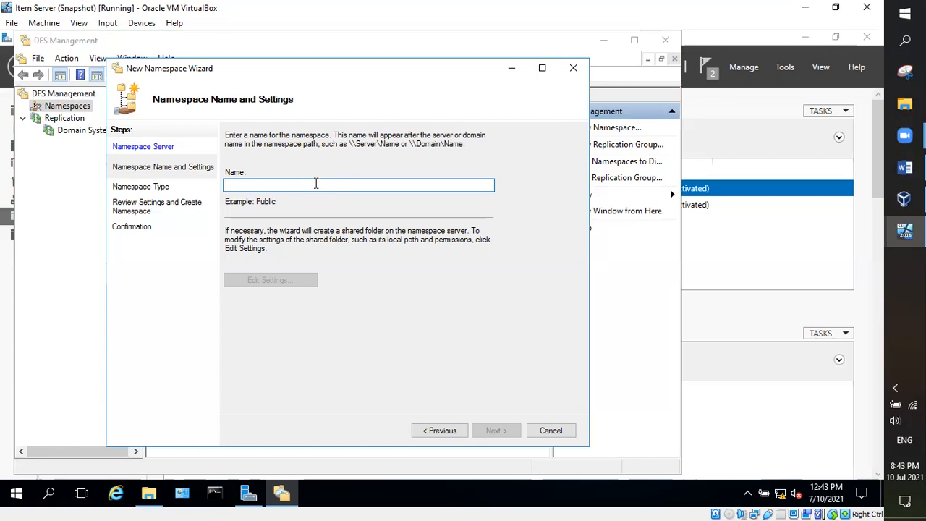
{"action": "type", "text": "HR"}
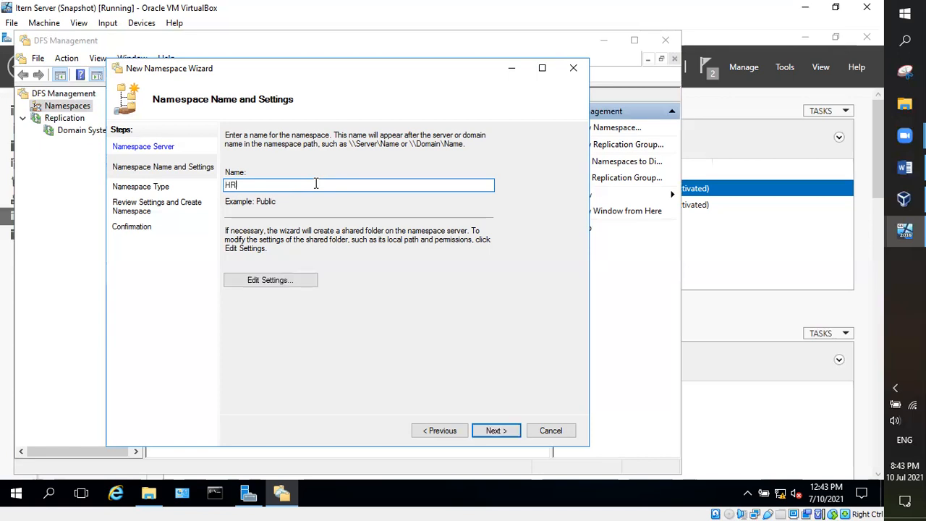
{"action": "type", "text": "DFS"}
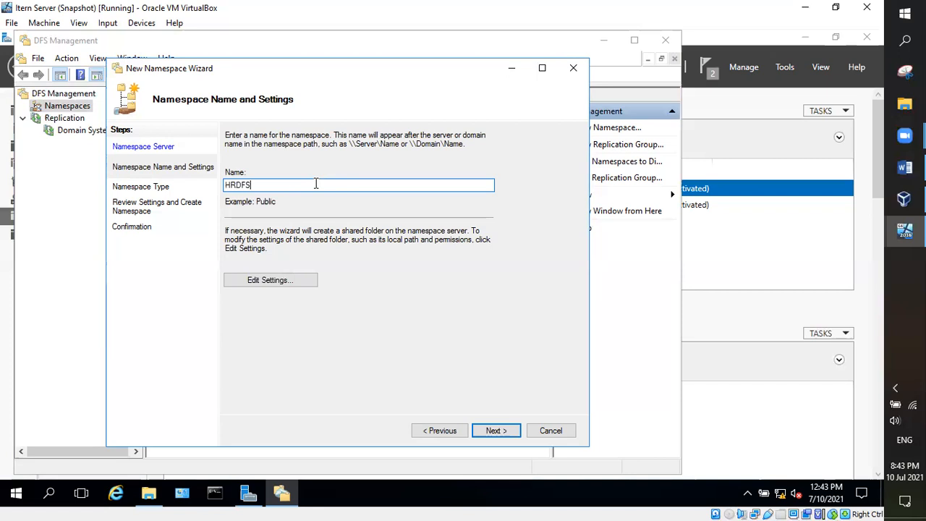
{"action": "key", "text": "BackSpace"}
{"action": "key", "text": "BackSpace"}
{"action": "key", "text": "BackSpace"}
{"action": "key", "text": "BackSpace"}
- Name the namespace IternDFS and open its shared folder settings for editing
{"action": "type", "text": "ItemD"}
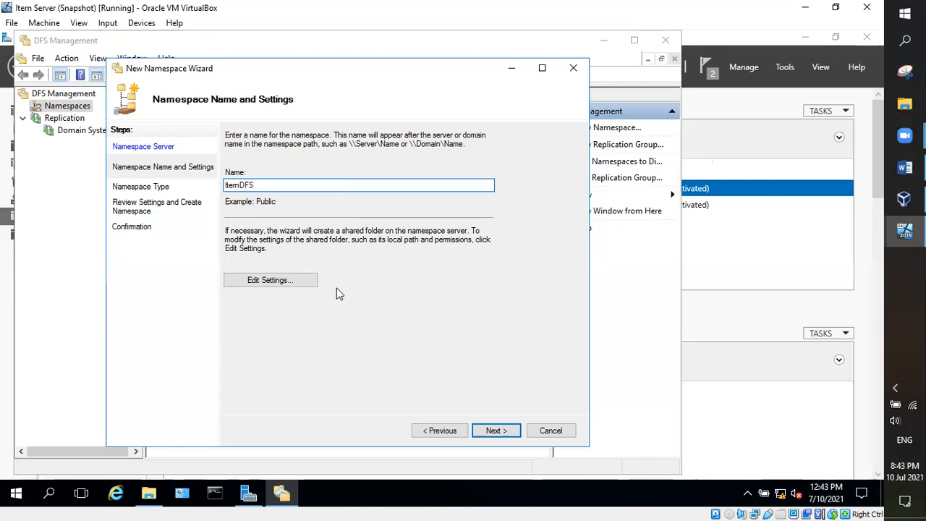
{"action": "left_click", "coordinate": [270, 282]}
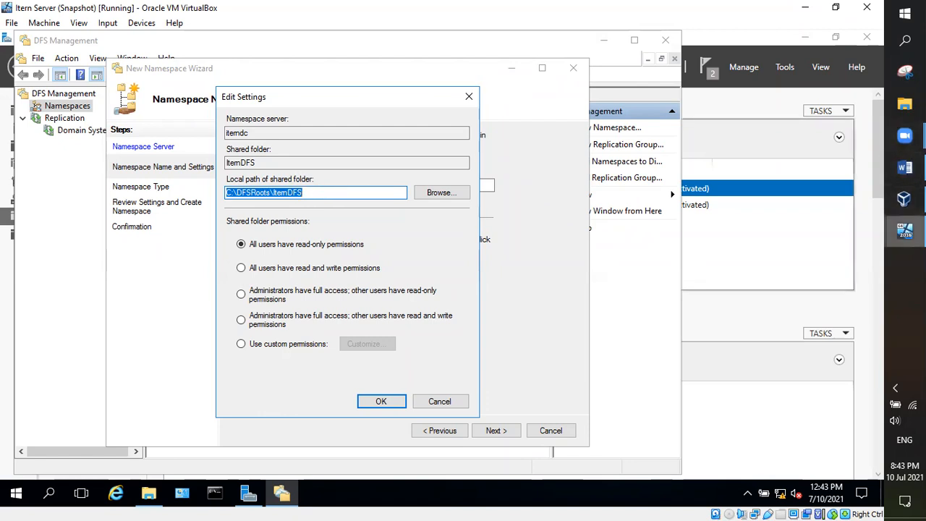
{"action": "left_click", "coordinate": [905, 235]}
{"action": "left_click", "coordinate": [377, 228]}
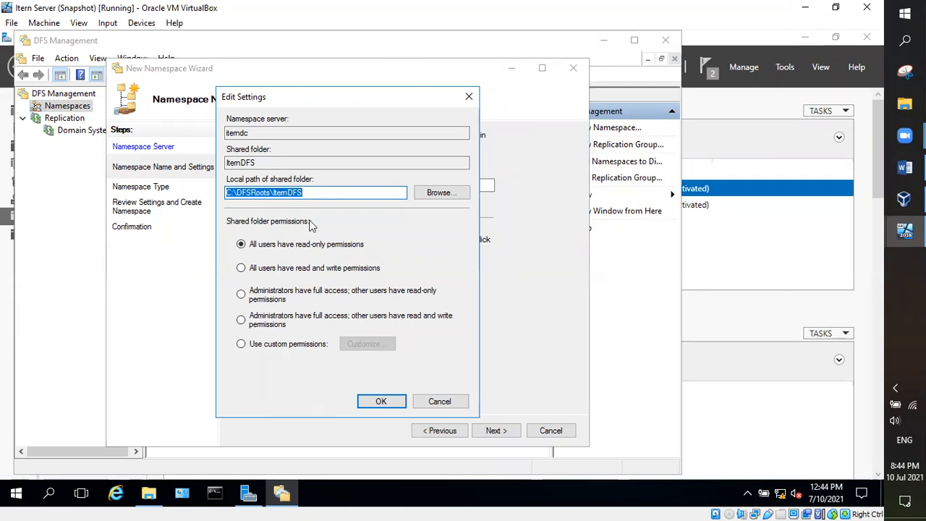
- Browse the folders in the C$ share of iterndc for the local path of the IternDFS shared folder
{"action": "left_click", "coordinate": [437, 196]}
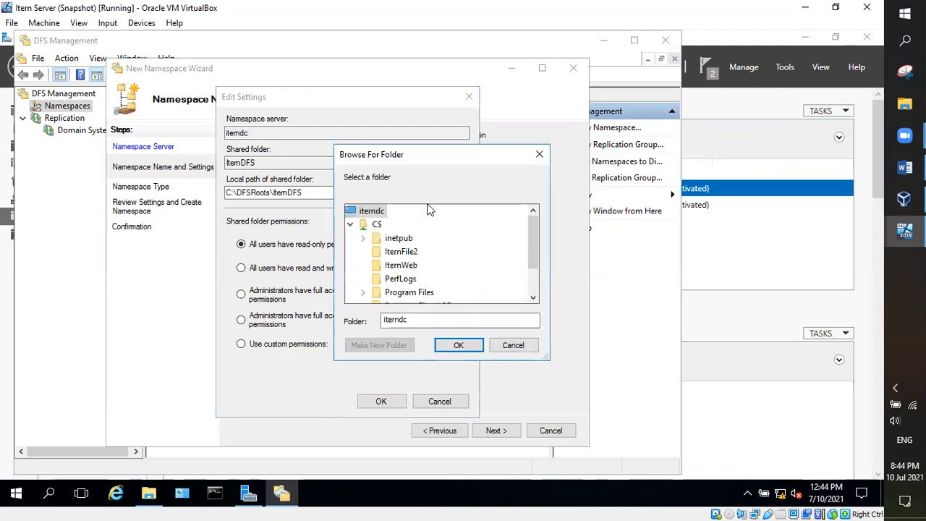
{"action": "mouse_move", "coordinate": [535, 230]}
{"action": "left_mouse_down"}
{"action": "mouse_move", "coordinate": [536, 270]}
{"action": "mouse_move", "coordinate": [532, 226]}
{"action": "left_mouse_up"}
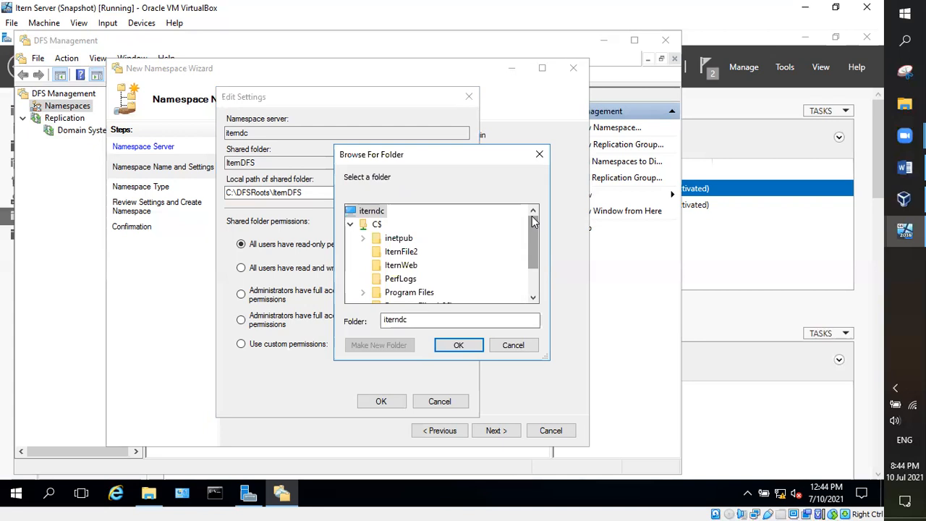
{"action": "left_click_drag", "start_coordinate": [535, 225], "coordinate": [534, 239]}
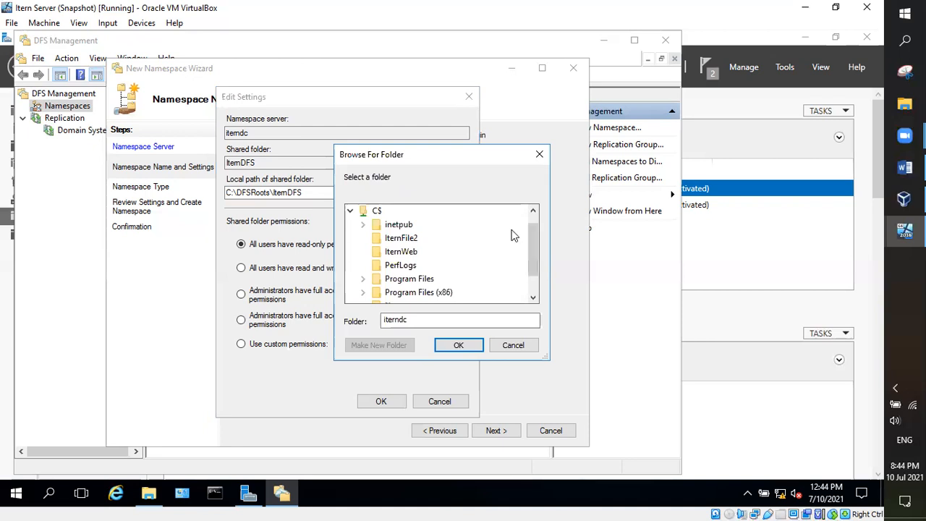
{"action": "left_click", "coordinate": [409, 242]}
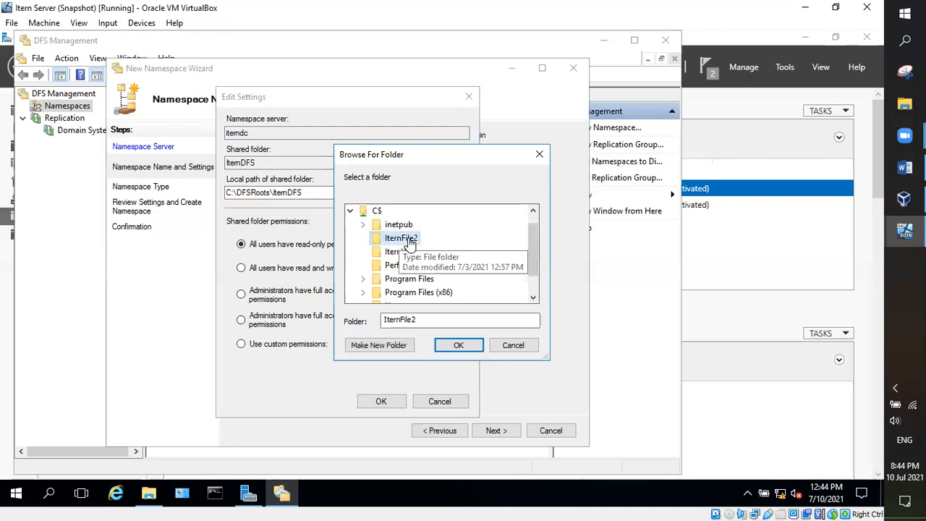
{"action": "scroll", "coordinate": [533, 279], "scroll_direction": "down", "scroll_amount": 1}
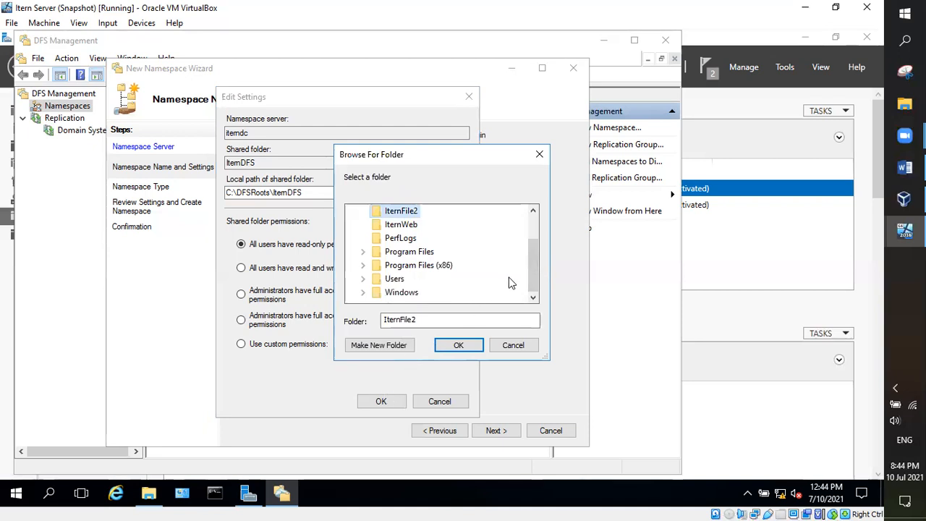
{"action": "scroll", "coordinate": [532, 242], "scroll_direction": "up", "scroll_amount": 2}
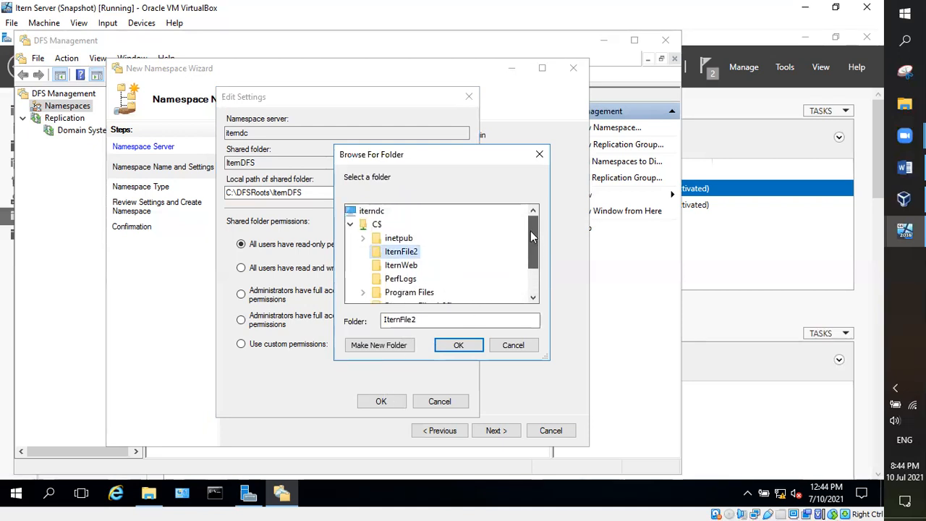
{"action": "left_click", "coordinate": [373, 211]}
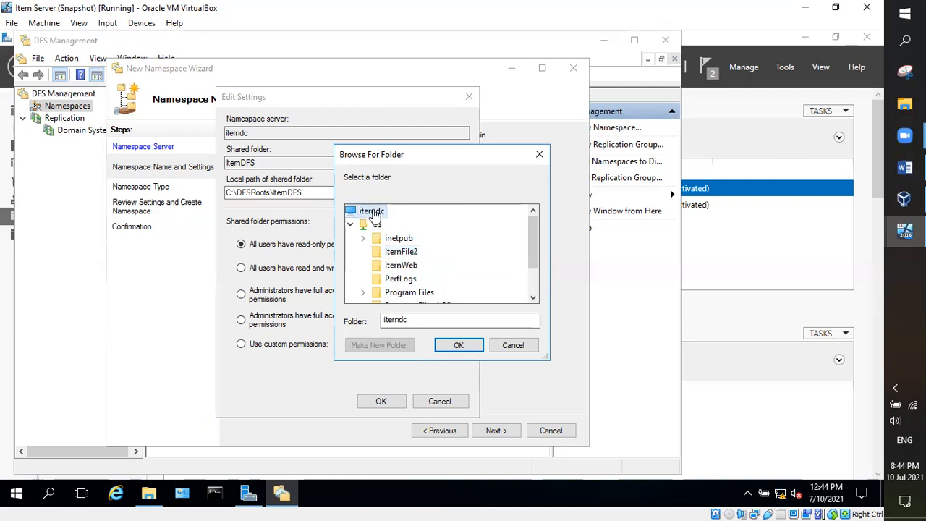
{"action": "left_click", "coordinate": [351, 226]}
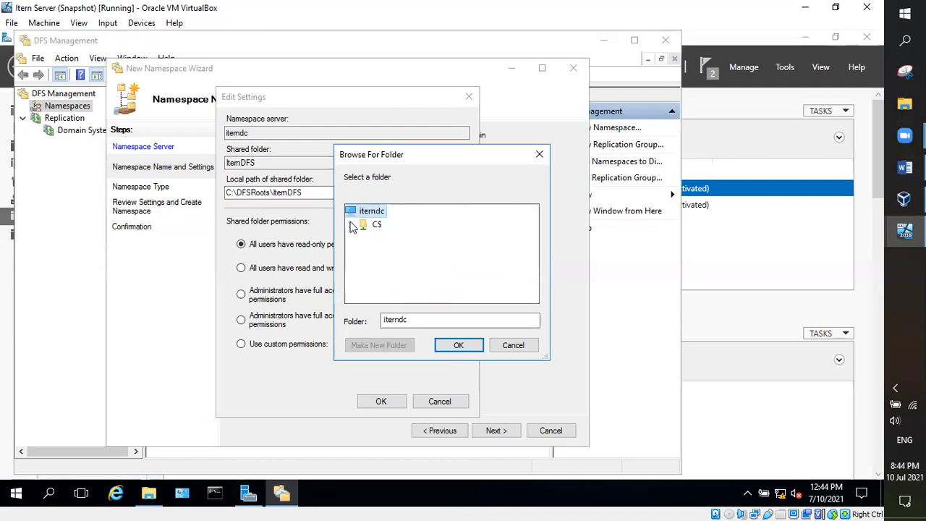
- Create a new folder named IternDFS on Local Disk (C:) in File Explorer
{"action": "left_click", "coordinate": [148, 493]}
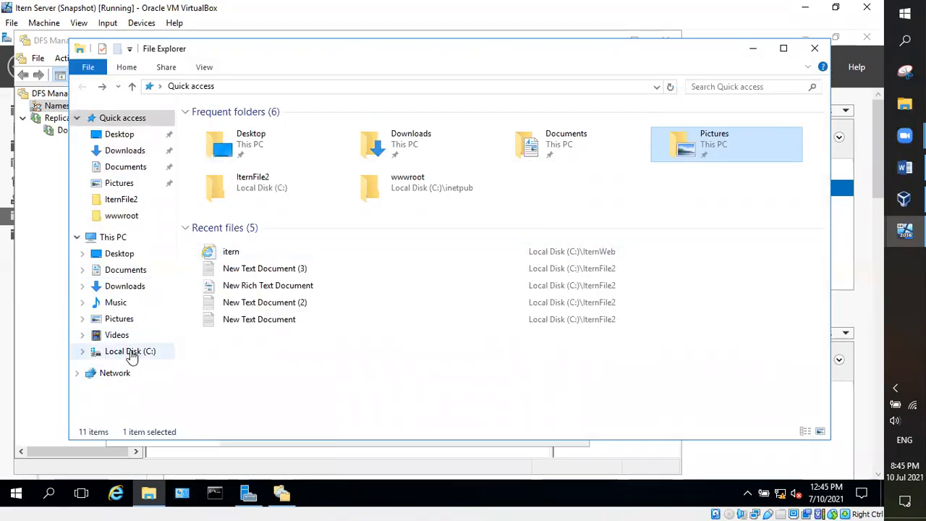
{"action": "left_click", "coordinate": [132, 354]}
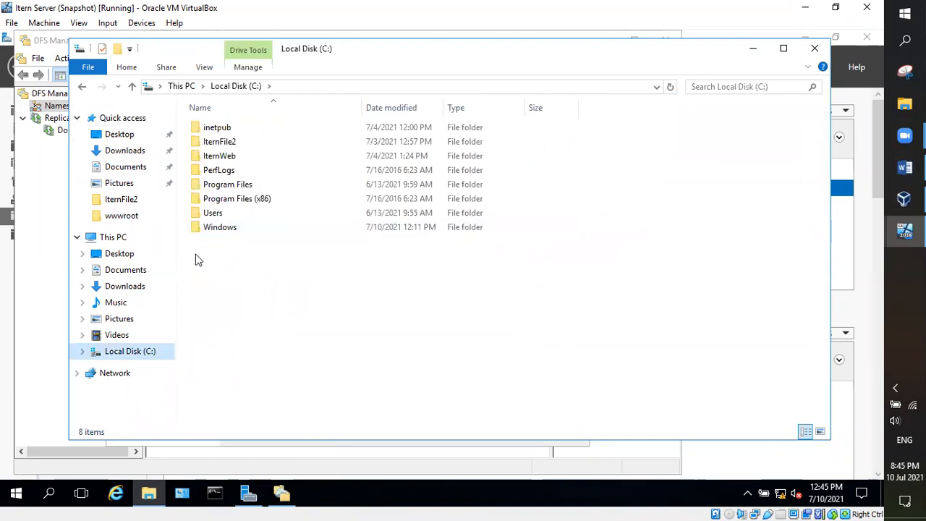
{"action": "left_click", "coordinate": [245, 149]}
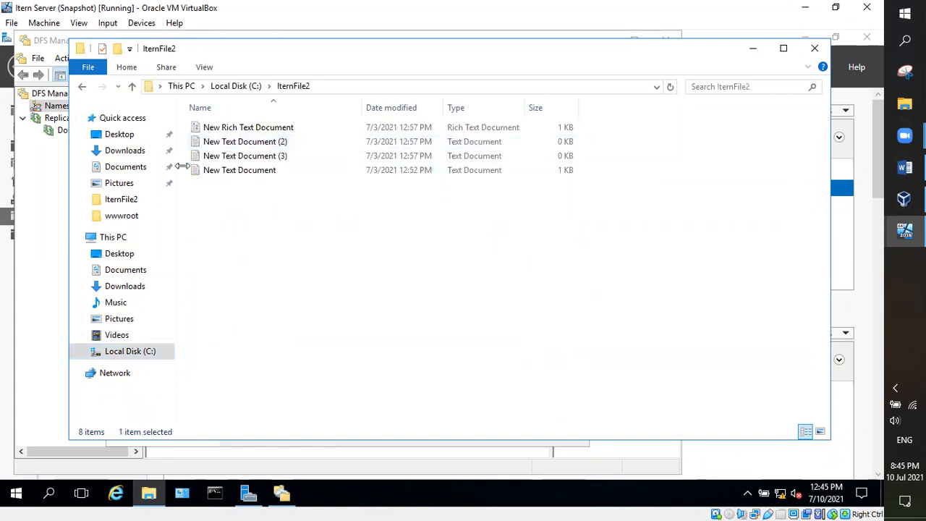
{"action": "key", "text": "alt+Left"}
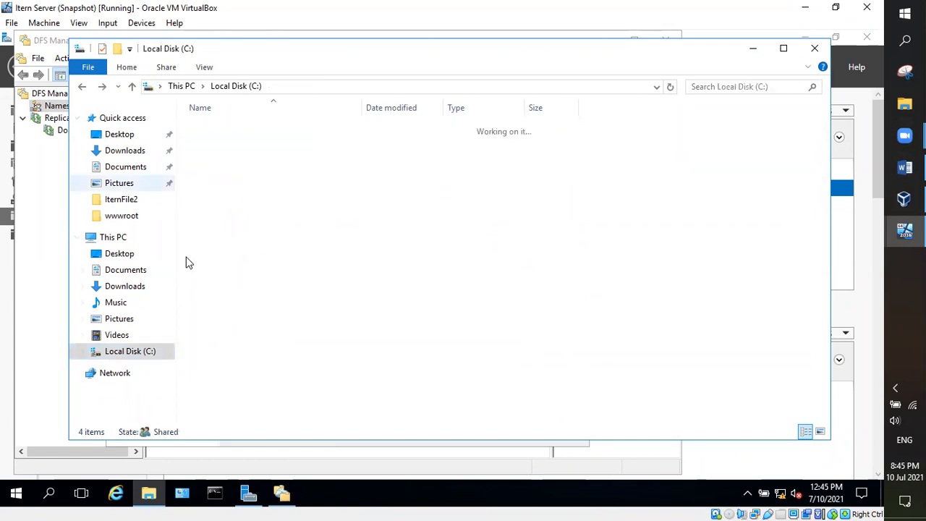
{"action": "left_click", "coordinate": [258, 266]}
{"action": "right_click", "coordinate": [258, 265]}
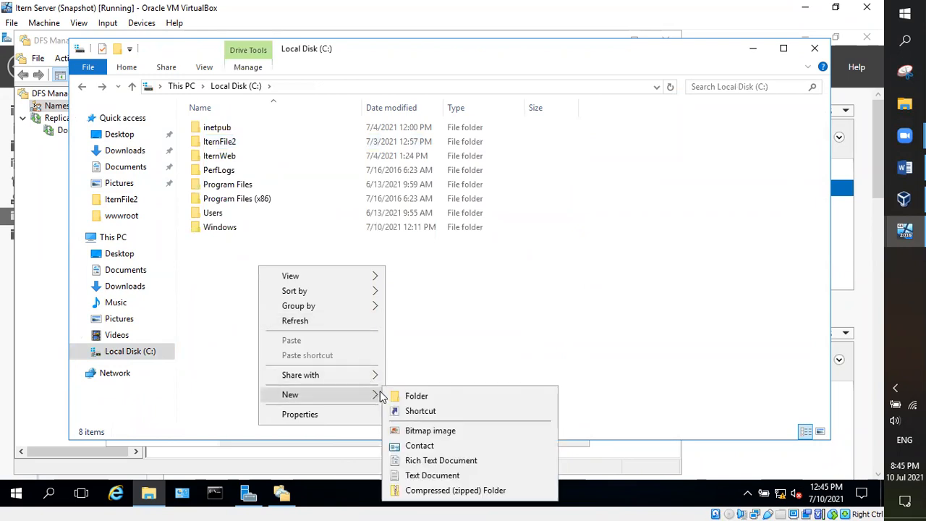
{"action": "left_click", "coordinate": [404, 395]}
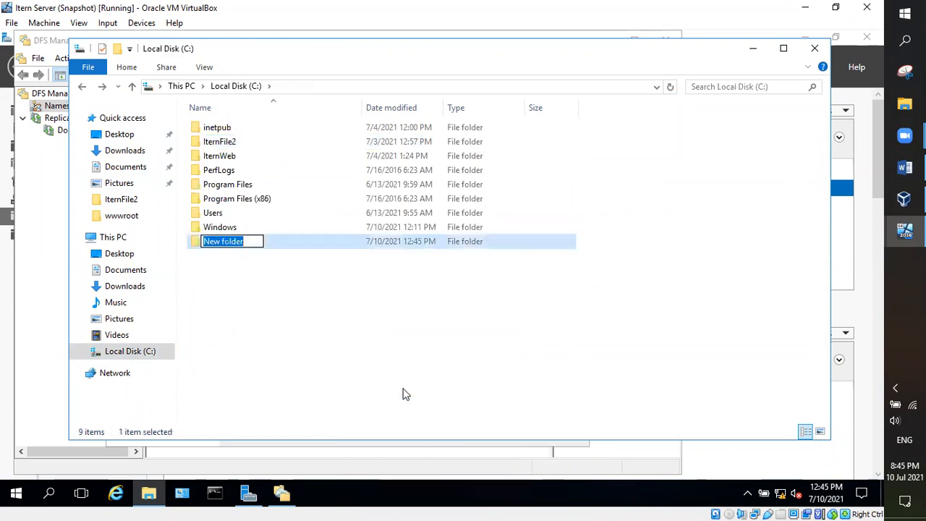
{"action": "type", "text": "IternDFS"}
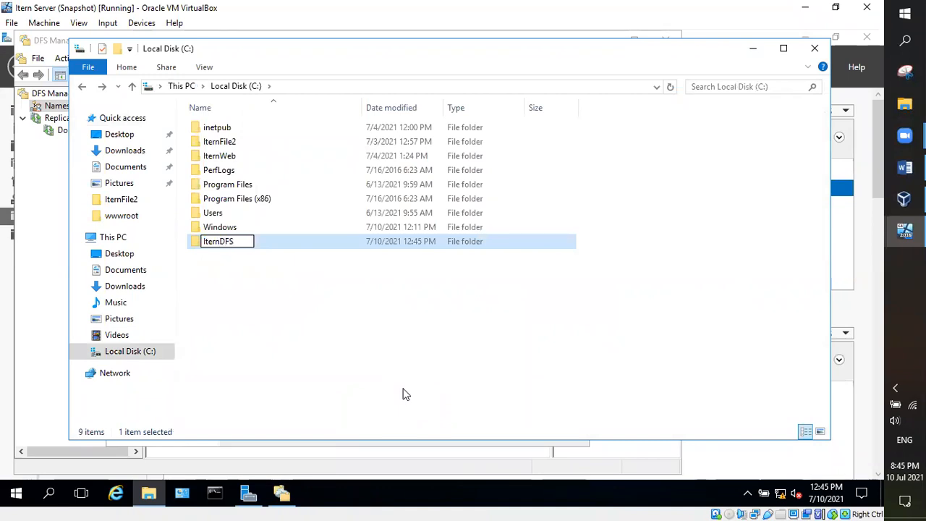
{"action": "key", "text": "Return"}
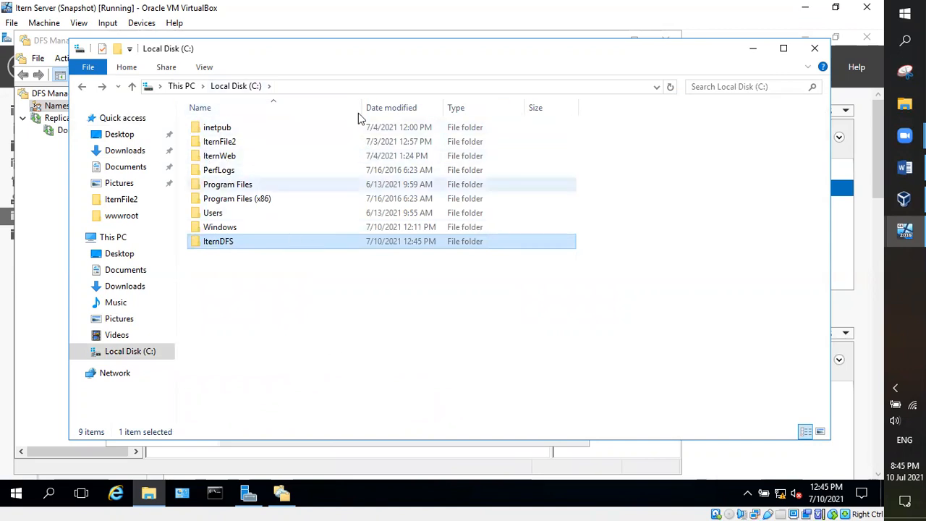
- Return to DFS Management and look for the IternDFS folder in the C$ share of iterndc
{"action": "left_click", "coordinate": [282, 494]}
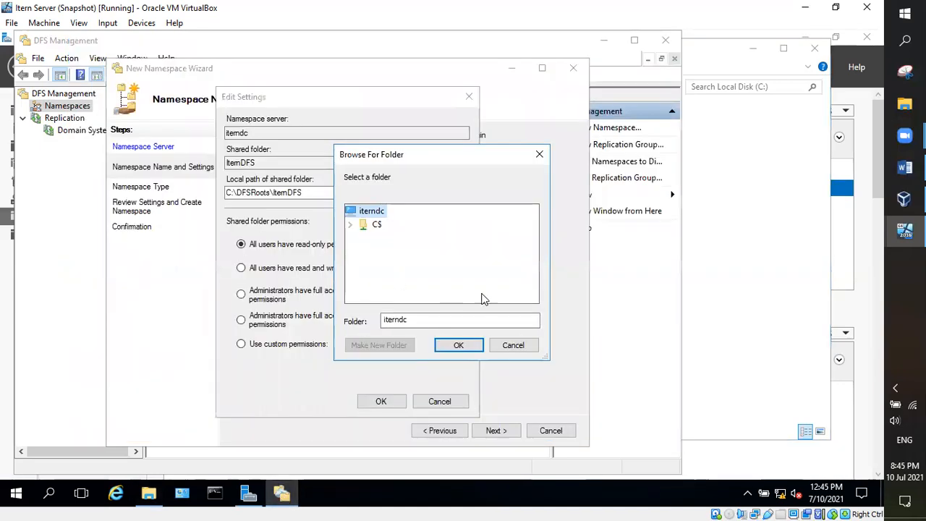
{"action": "left_click", "coordinate": [349, 227]}
{"action": "left_click_drag", "start_coordinate": [533, 242], "coordinate": [531, 210]}
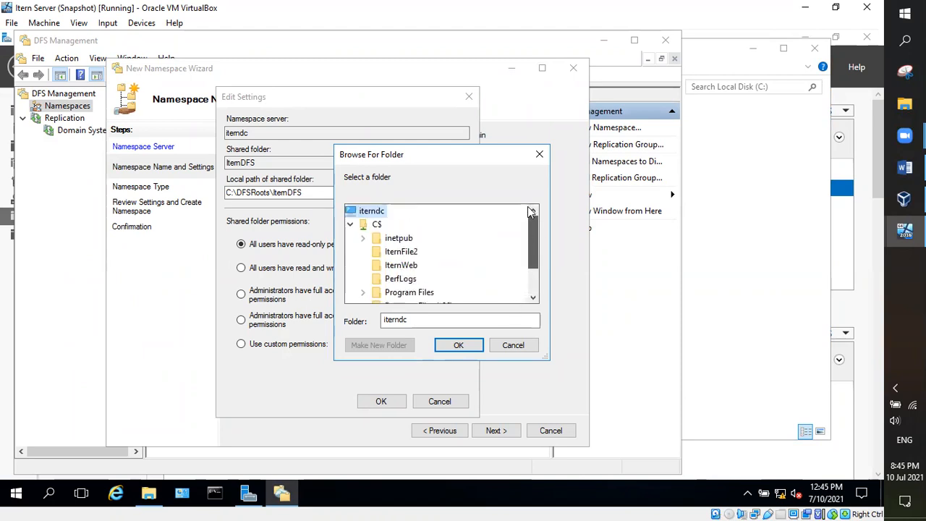
{"action": "left_click", "coordinate": [369, 225]}
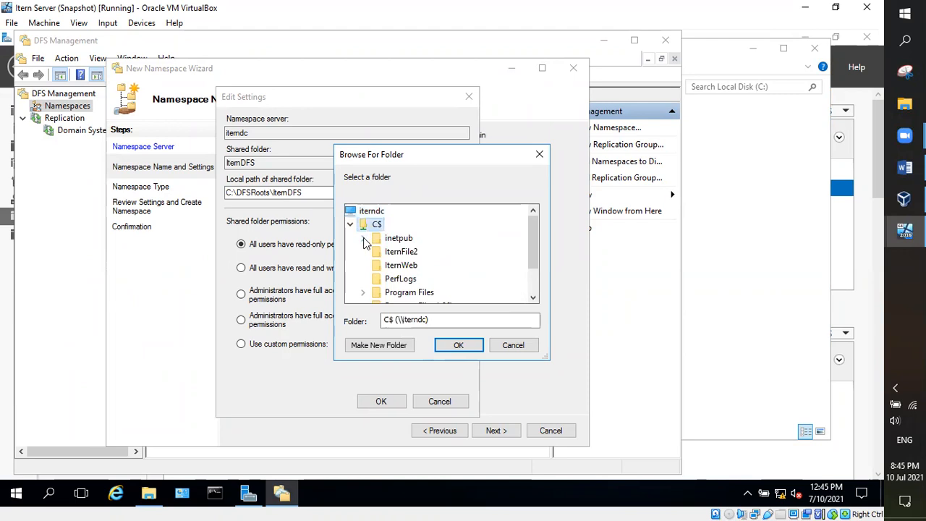
{"action": "left_click", "coordinate": [364, 238]}
{"action": "left_click", "coordinate": [363, 225]}
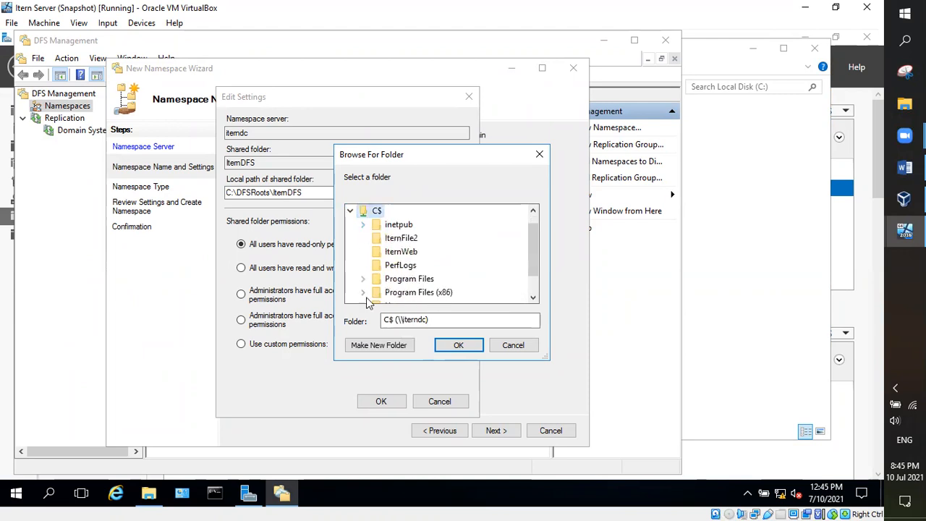
{"action": "mouse_move", "coordinate": [530, 246]}
{"action": "left_mouse_down"}
{"action": "mouse_move", "coordinate": [531, 258]}
{"action": "mouse_move", "coordinate": [530, 235]}
{"action": "left_mouse_up"}
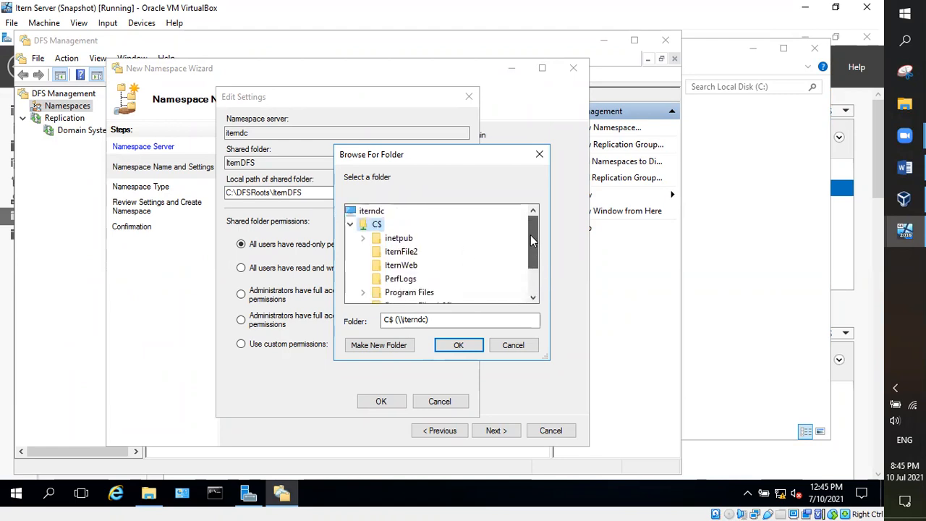
{"action": "left_click", "coordinate": [363, 239]}
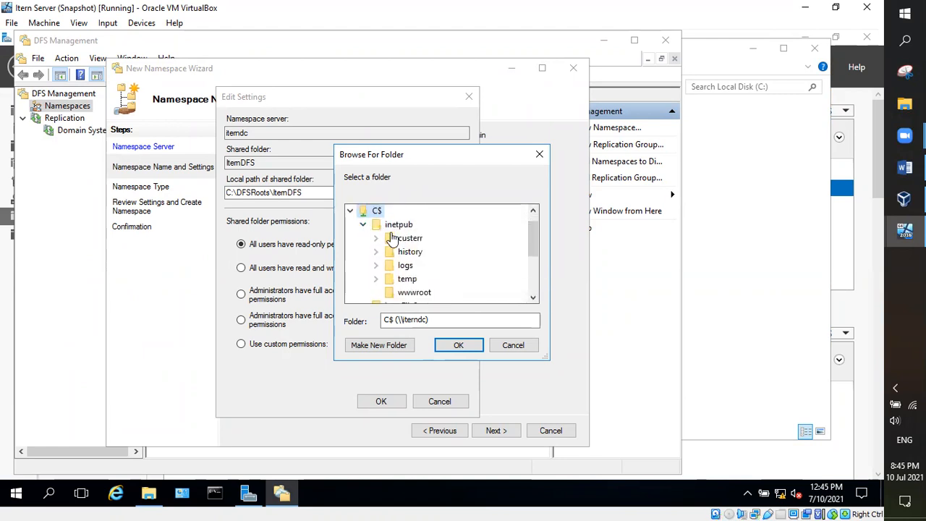
{"action": "left_click", "coordinate": [362, 225]}
{"action": "mouse_move", "coordinate": [527, 236]}
{"action": "left_mouse_down"}
{"action": "mouse_move", "coordinate": [530, 268]}
{"action": "mouse_move", "coordinate": [534, 224]}
{"action": "left_mouse_up"}
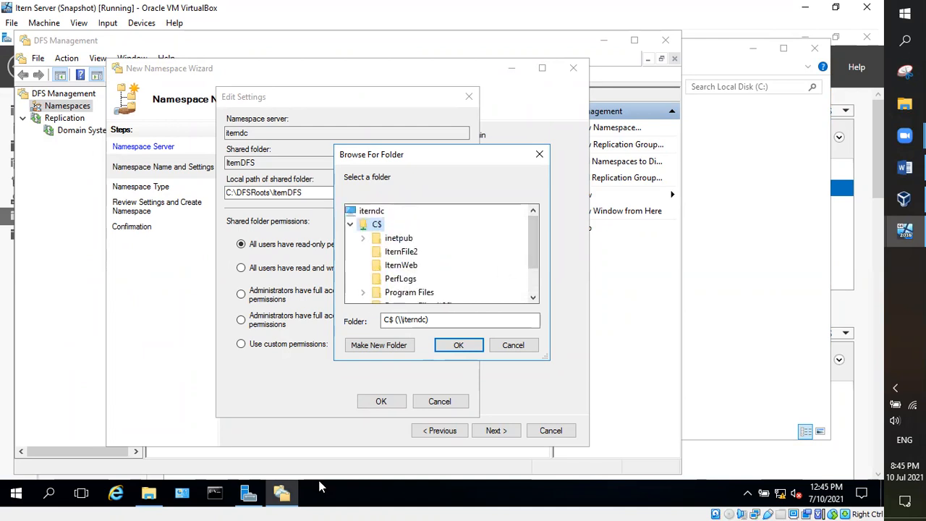
- Close File Explorer, reopen the folder browser and choose IternDFS in the C$ share as the local path of the shared folder
{"action": "left_click", "coordinate": [690, 291]}
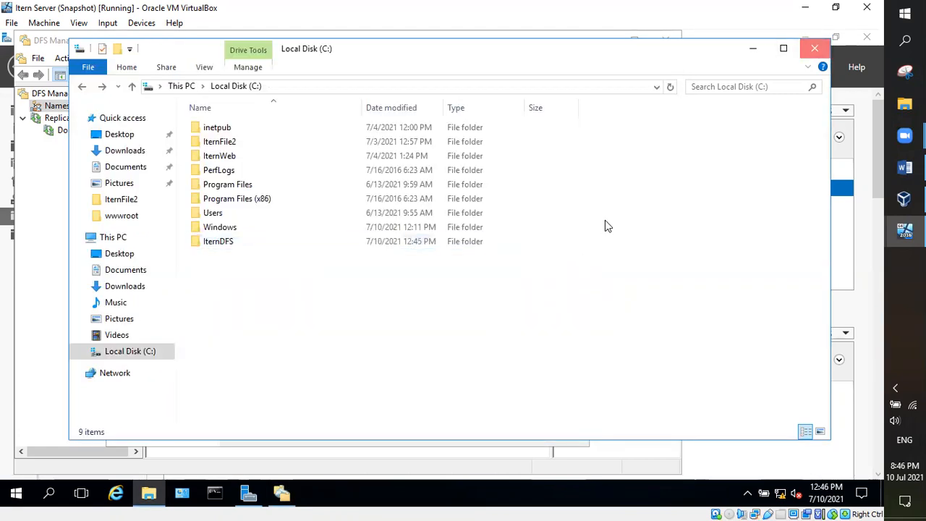
{"action": "left_click", "coordinate": [815, 48]}
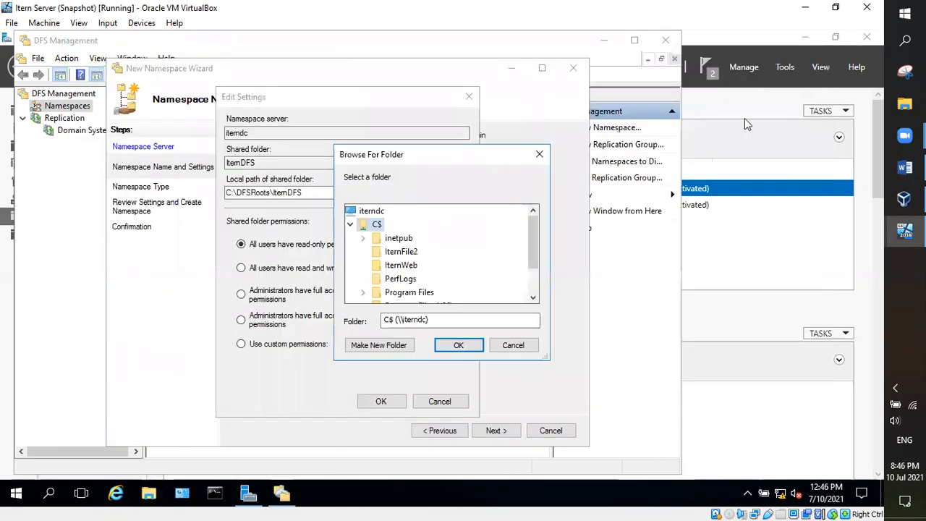
{"action": "mouse_move", "coordinate": [529, 232]}
{"action": "left_mouse_down"}
{"action": "mouse_move", "coordinate": [529, 277]}
{"action": "mouse_move", "coordinate": [533, 228]}
{"action": "left_mouse_up"}
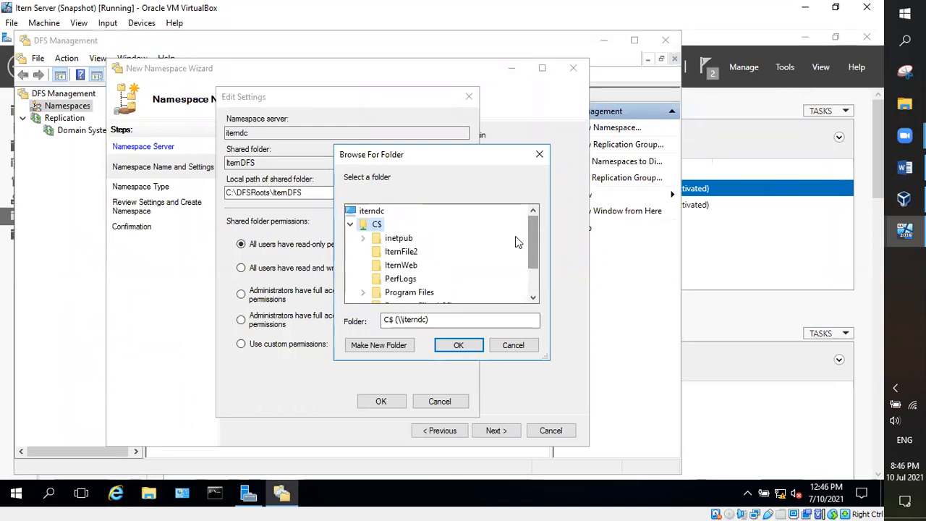
{"action": "left_click", "coordinate": [513, 345]}
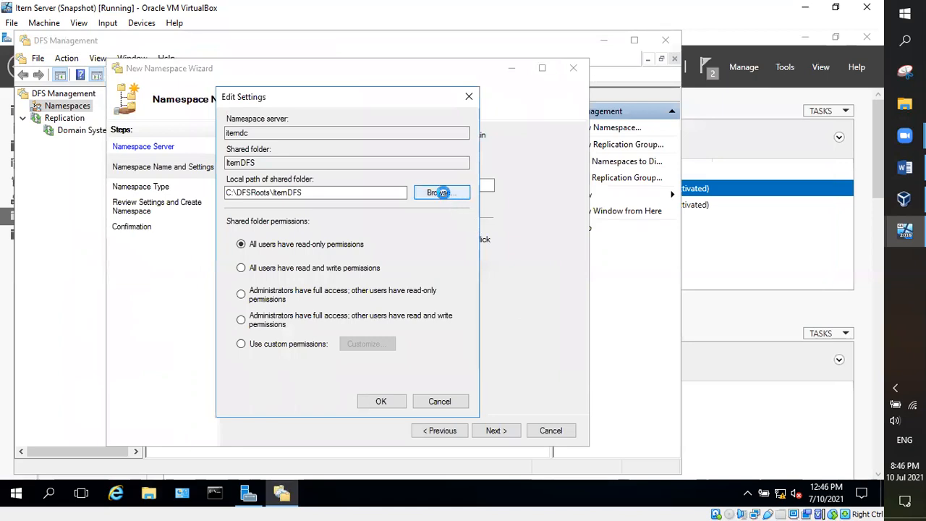
{"action": "left_click", "coordinate": [443, 193]}
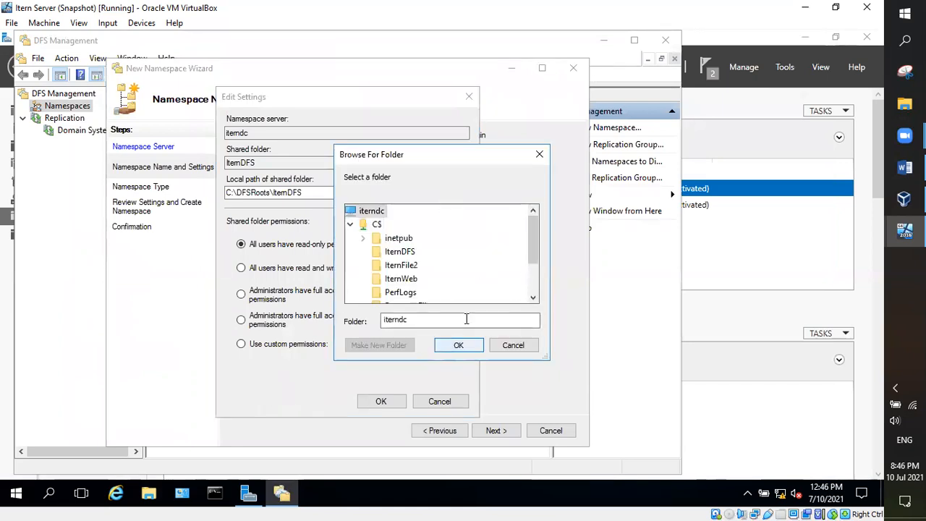
{"action": "left_click", "coordinate": [403, 253]}
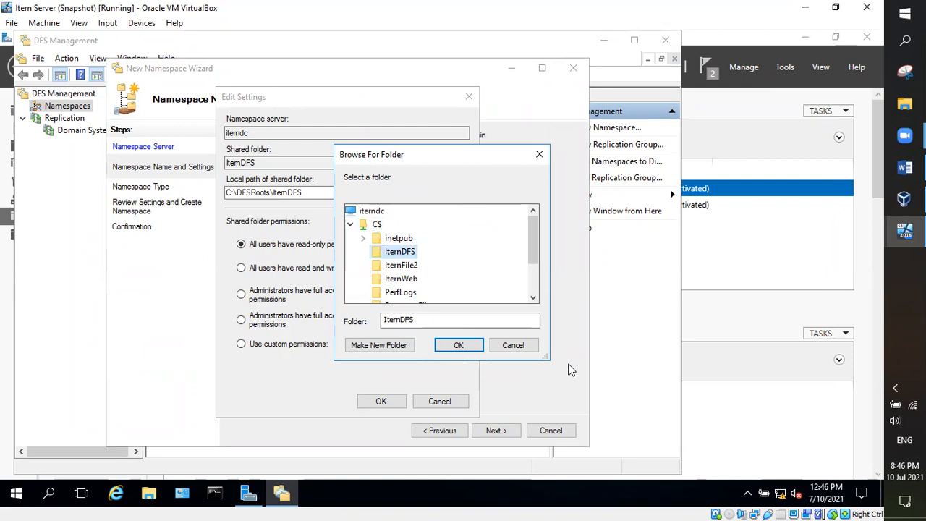
{"action": "left_click", "coordinate": [458, 345]}
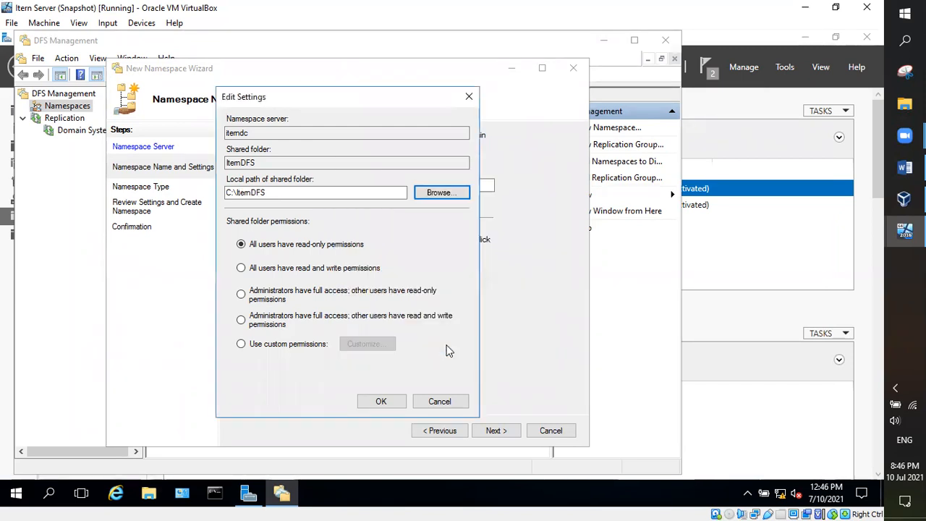
- Give all users read and write permissions on the shared folder and accept the edited settings
{"action": "left_click", "coordinate": [262, 193]}
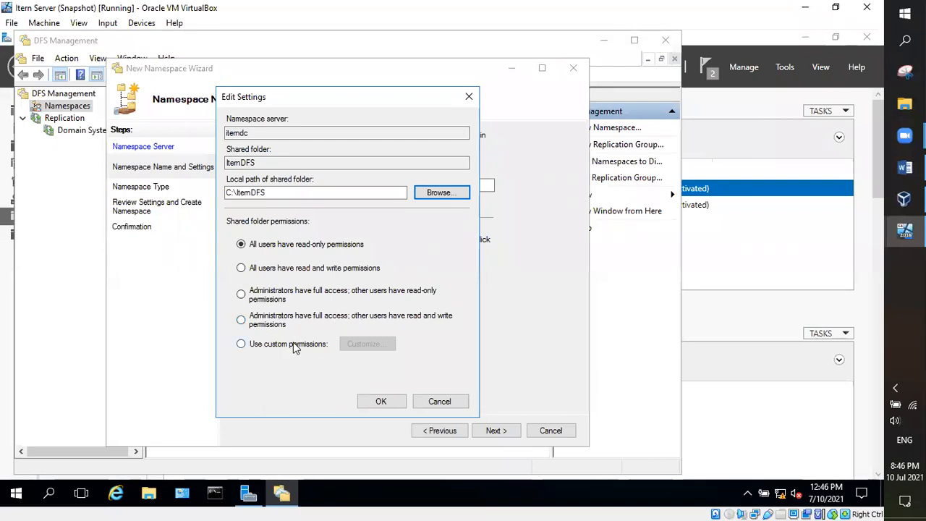
{"action": "left_click", "coordinate": [240, 269]}
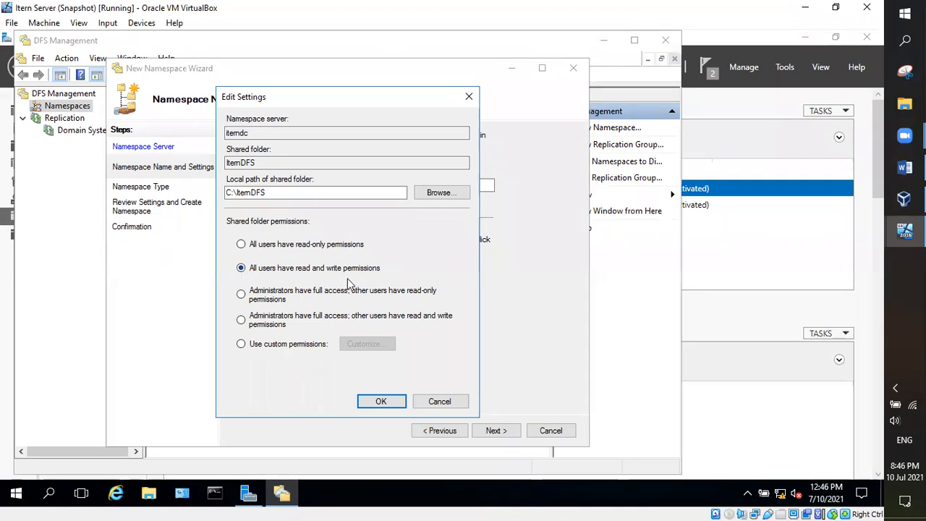
{"action": "left_click", "coordinate": [382, 403]}
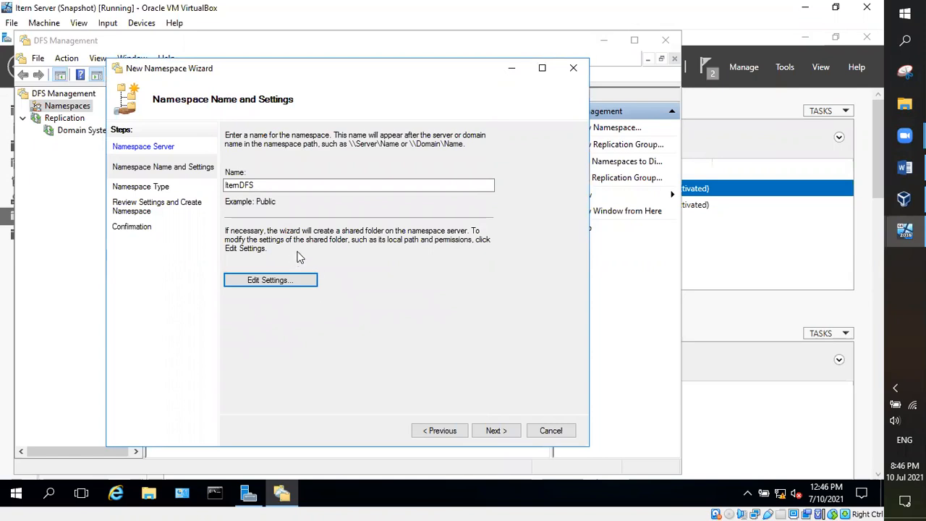
- Keep the domain-based namespace type with Windows Server 2008 mode enabled and continue to the settings review
{"action": "left_click", "coordinate": [481, 431]}
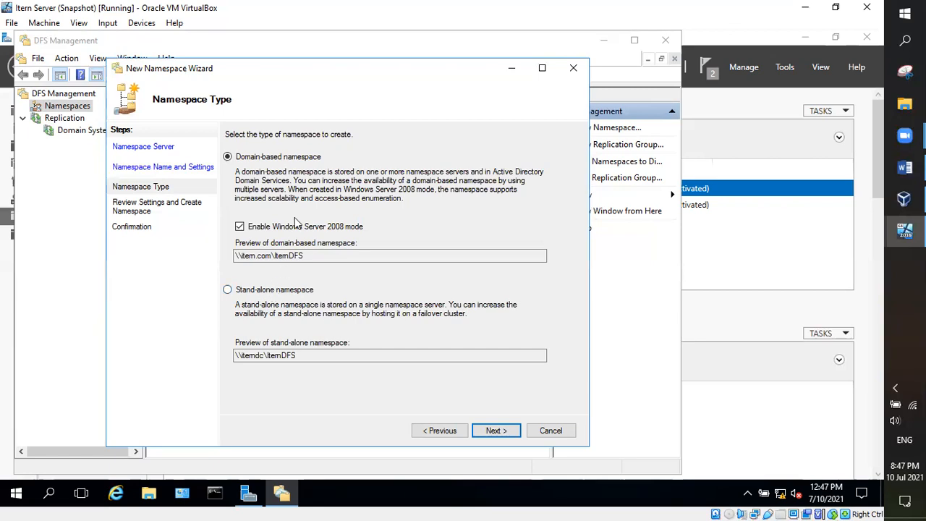
{"action": "left_click", "coordinate": [264, 256]}
{"action": "left_click", "coordinate": [495, 432]}
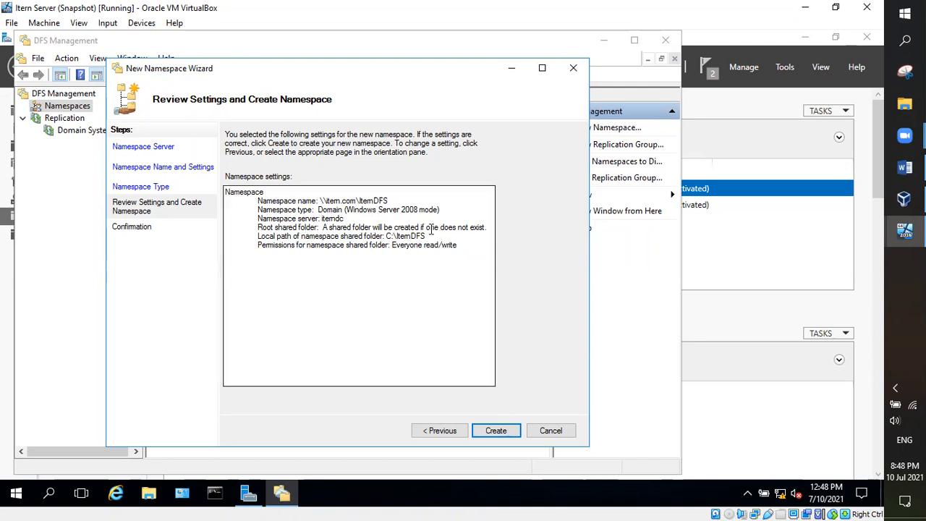
- Review the settings, create the IternDFS namespace and close the wizard
{"action": "left_click_drag", "start_coordinate": [447, 209], "coordinate": [343, 214]}
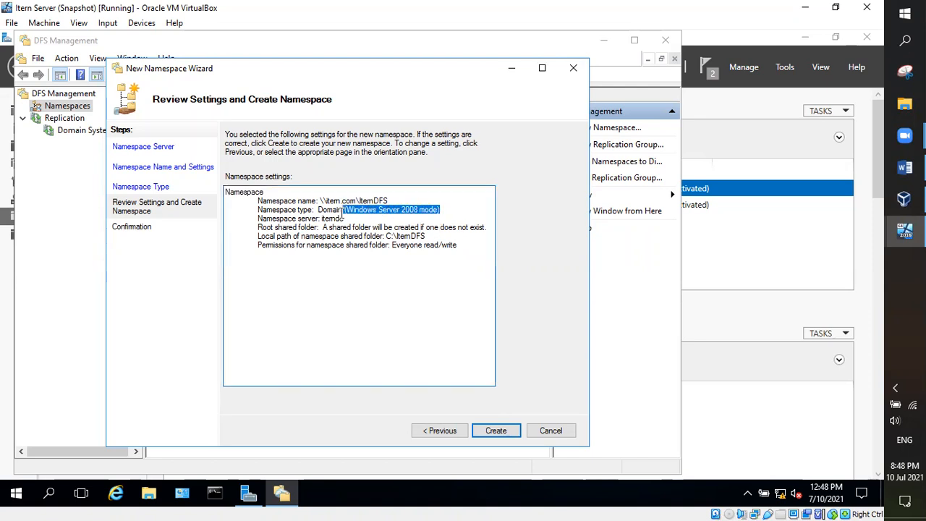
{"action": "left_click", "coordinate": [352, 306]}
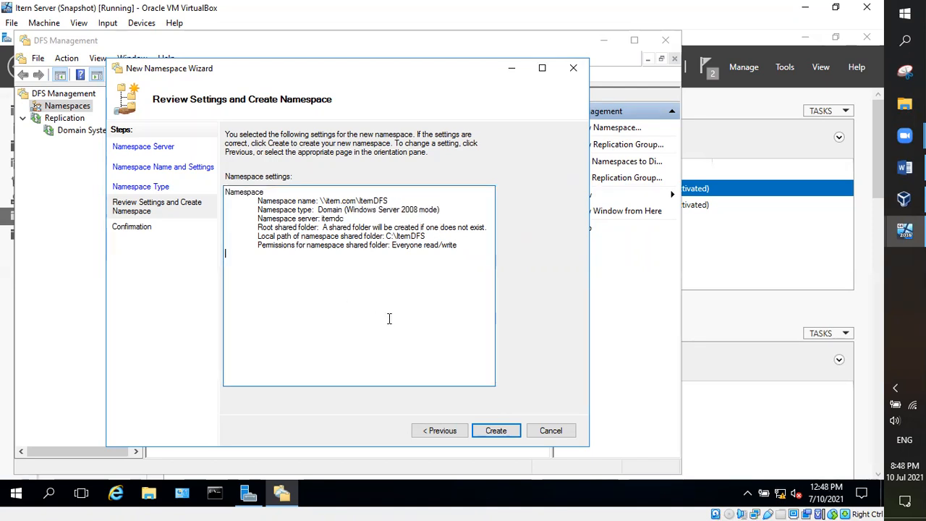
{"action": "left_click", "coordinate": [508, 436]}
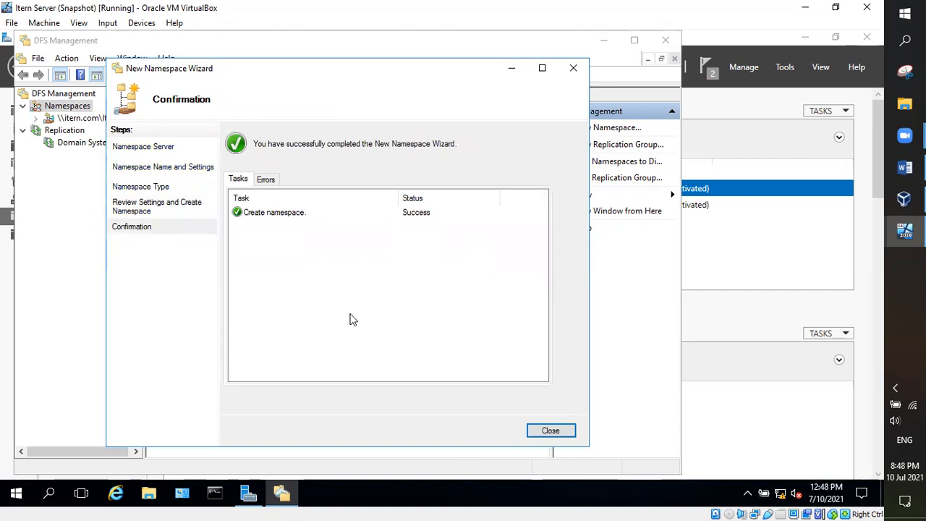
{"action": "left_click", "coordinate": [548, 431]}
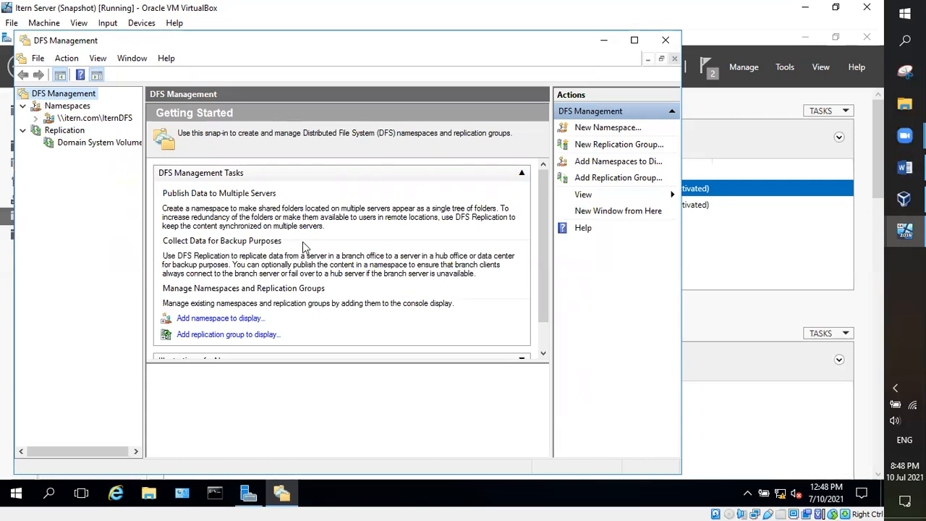
- Start a new replication group under Replication in DFS Management
{"action": "left_click", "coordinate": [54, 133]}
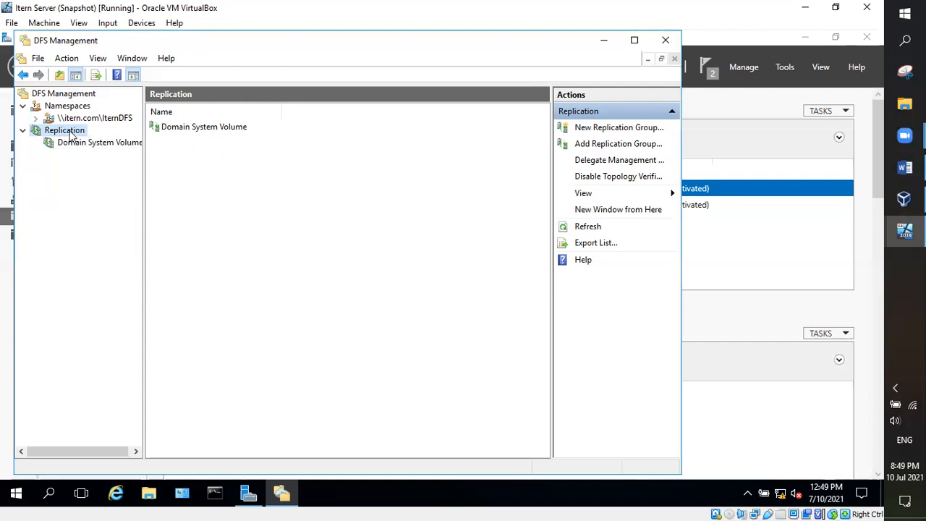
{"action": "right_click", "coordinate": [71, 136]}
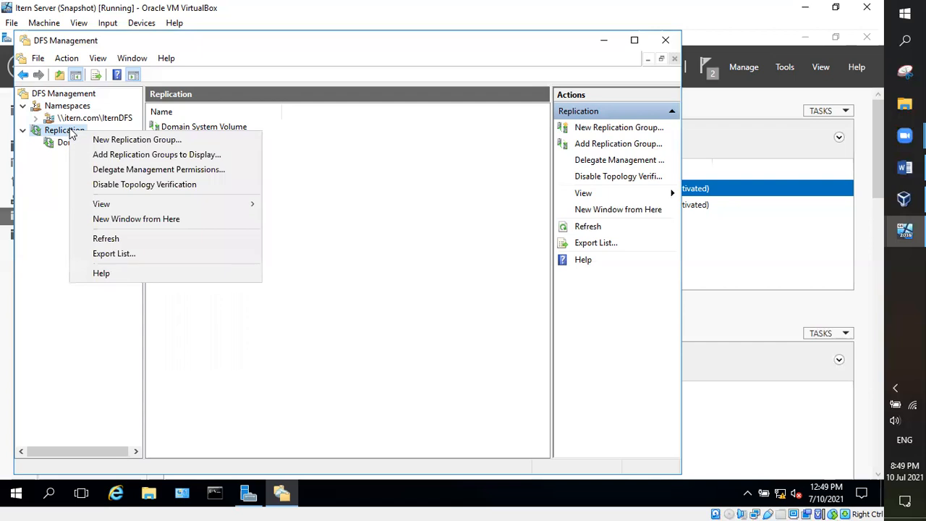
{"action": "left_click", "coordinate": [109, 139]}
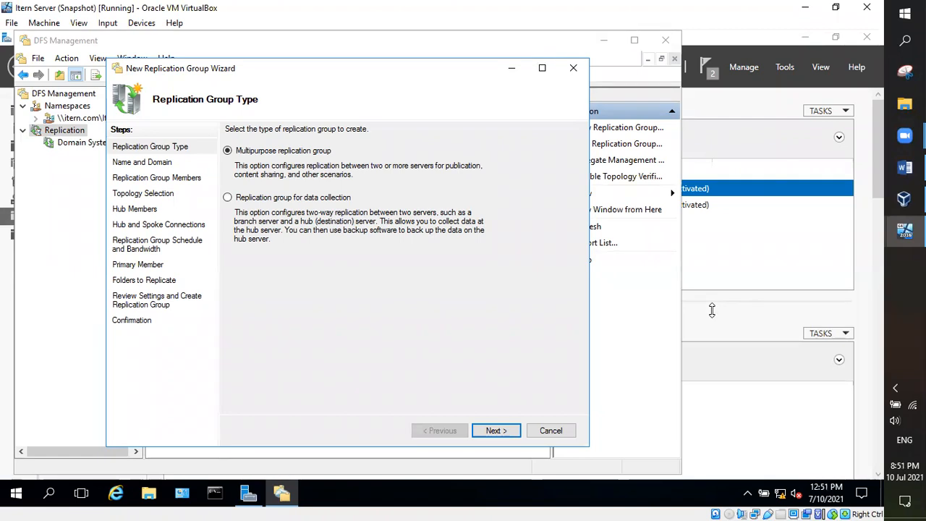
- Check the Server Manager dashboard on the Itern Server 2 virtual machine and return to the Itern Server machine
{"action": "mouse_move", "coordinate": [904, 231]}
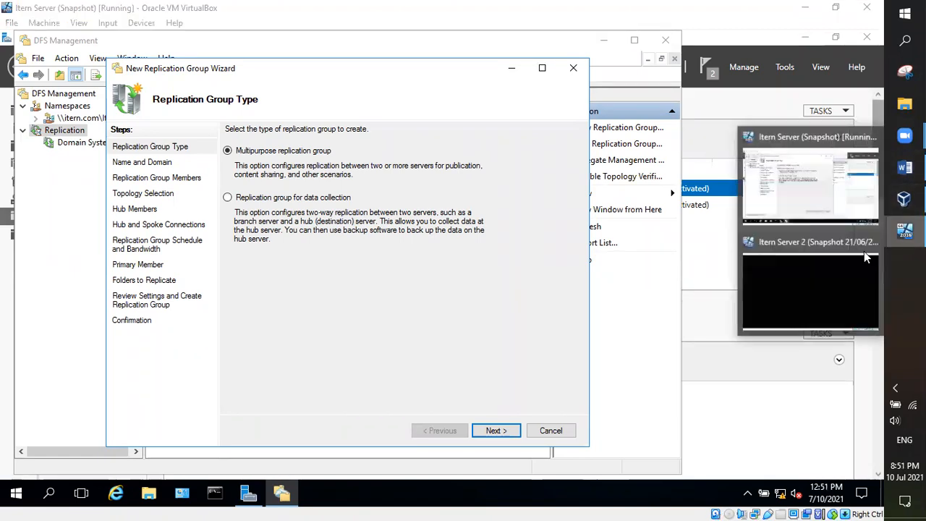
{"action": "left_click", "coordinate": [864, 251]}
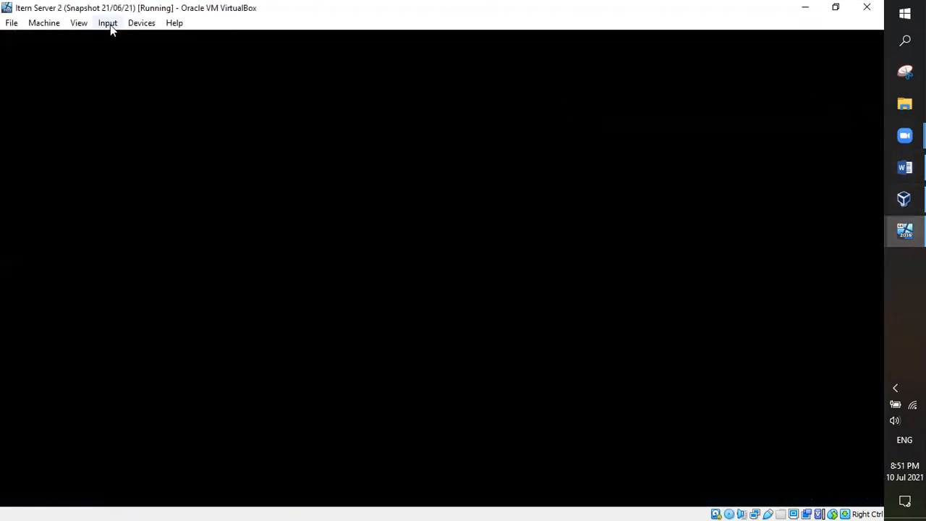
{"action": "left_click", "coordinate": [110, 24]}
{"action": "left_click", "coordinate": [374, 19]}
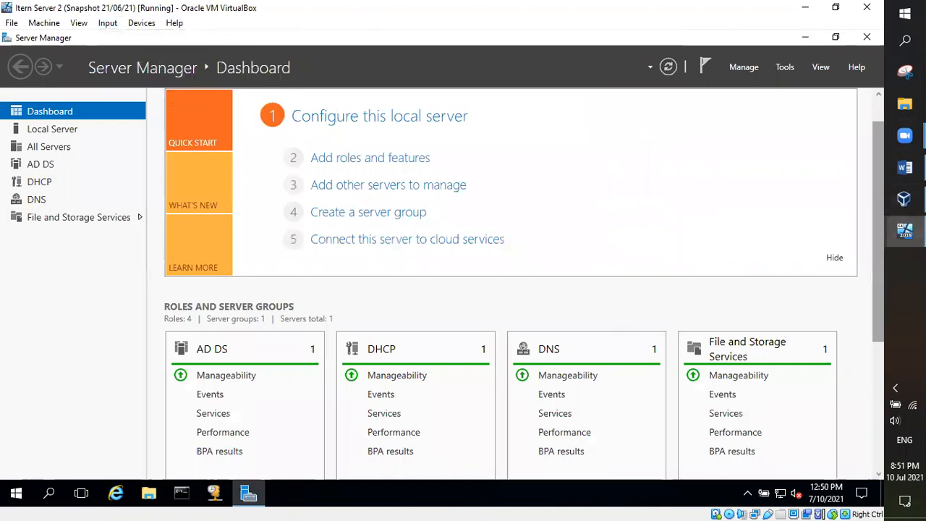
{"action": "mouse_move", "coordinate": [904, 230]}
{"action": "left_click", "coordinate": [816, 183]}
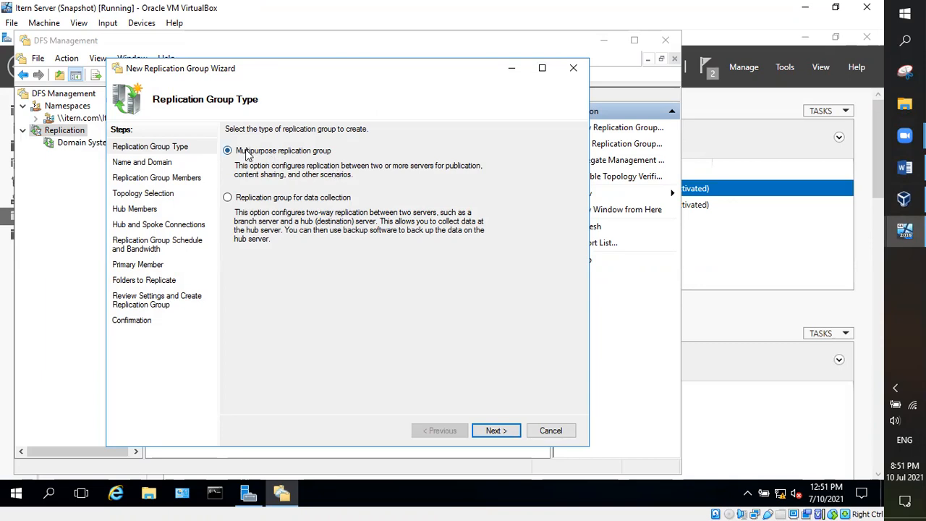
- Keep the multipurpose replication group type and name the replication group IternDFSR
{"action": "left_click", "coordinate": [505, 430]}
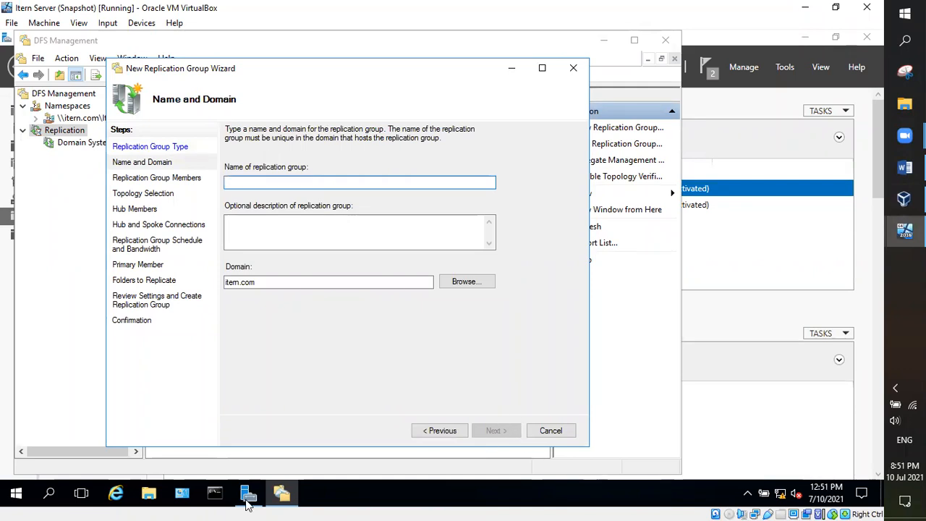
{"action": "type", "text": "I"}
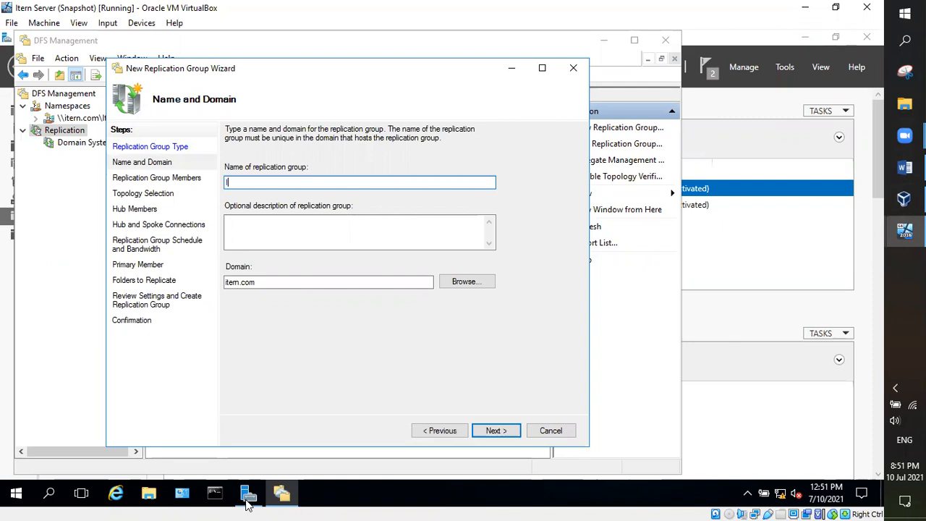
{"action": "type", "text": "temDFSER"}
{"action": "key", "text": "BackSpace"}
{"action": "key", "text": "BackSpace"}
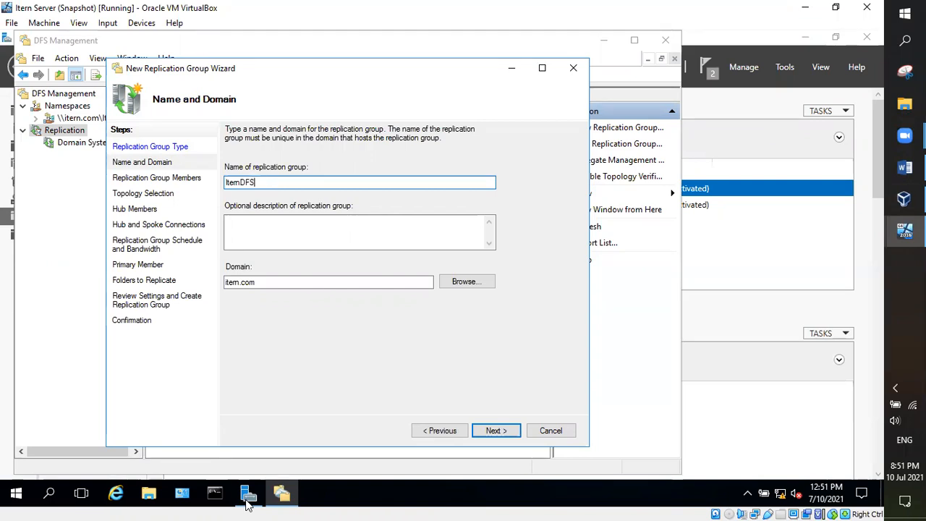
{"action": "type", "text": "R"}
{"action": "mouse_move", "coordinate": [246, 505]}
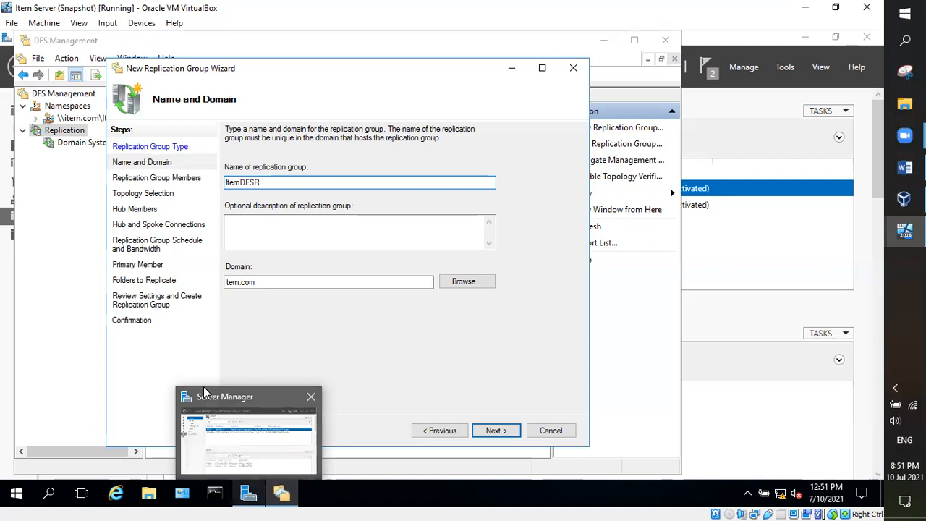
- Describe the replication group as "Distrbuted FIle for all Itern Rep Folders" and continue to the group members
{"action": "left_click", "coordinate": [288, 225]}
{"action": "type", "text": "Distru"}
{"action": "key", "text": "BackSpace"}
{"action": "key", "text": "BackSpace"}
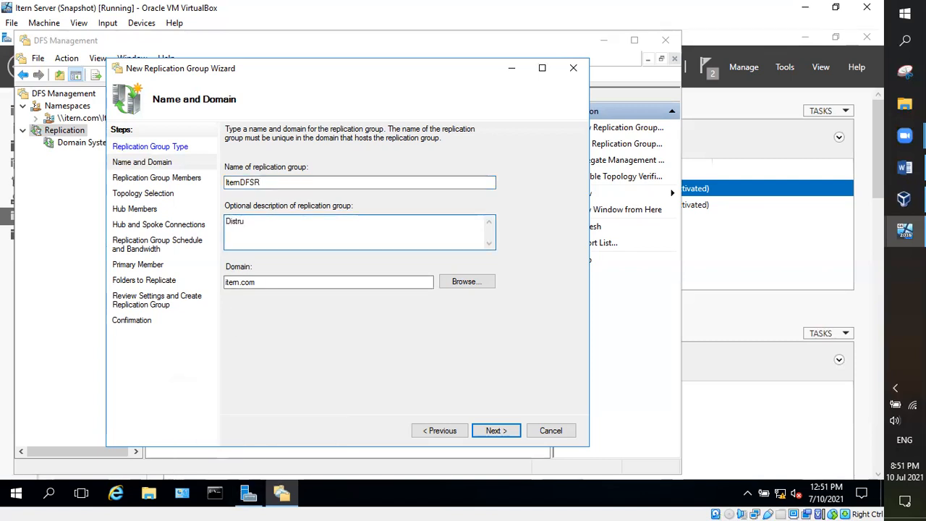
{"action": "type", "text": "rbute"}
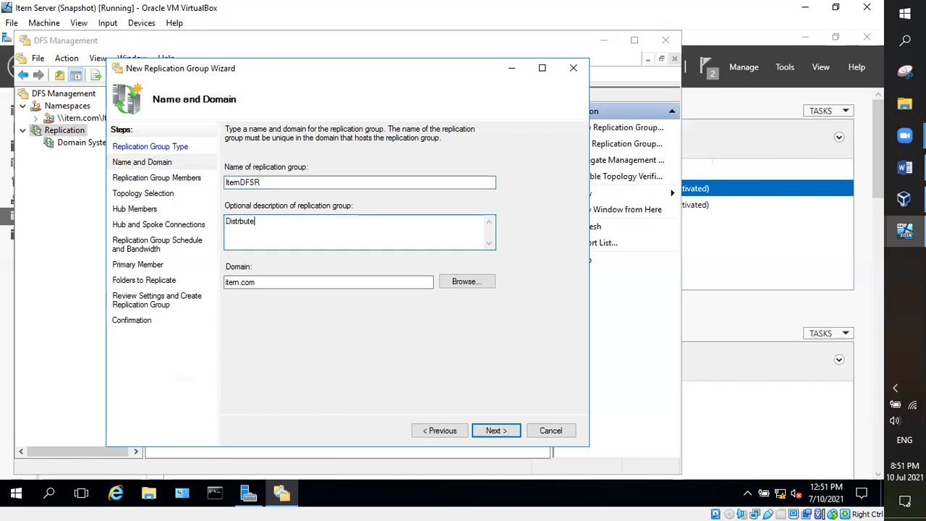
{"action": "type", "text": "d File for all Ite"}
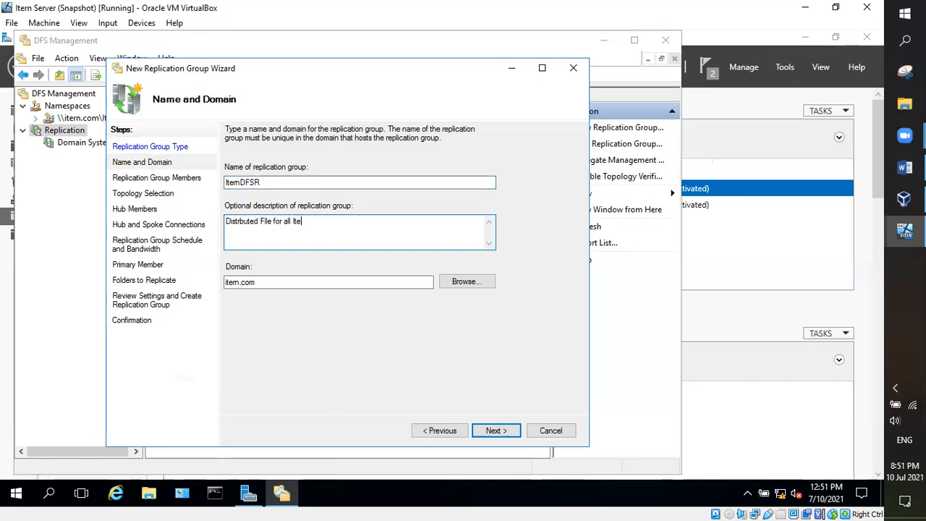
{"action": "type", "text": "m Rep Folders"}
{"action": "left_click", "coordinate": [491, 431]}
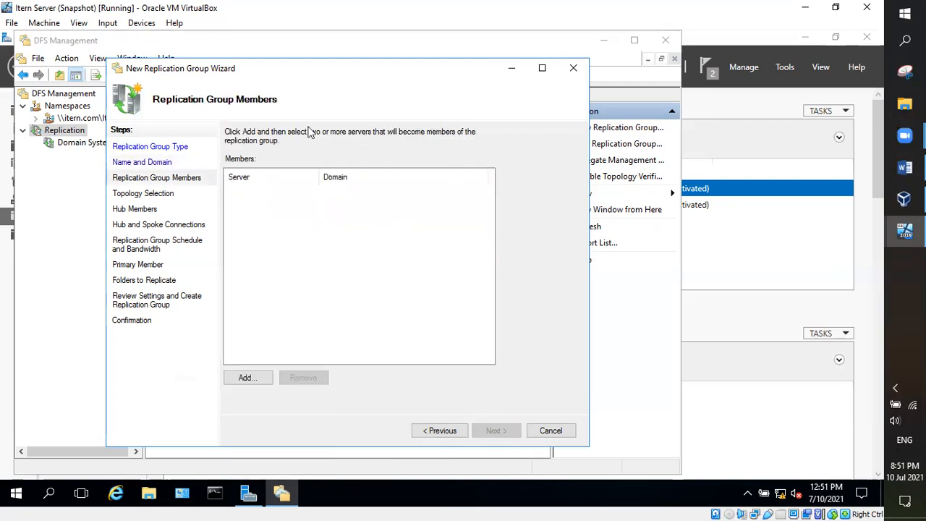
- Add ITERNDC as a replication group member by checking the name Itern and picking it from the matches
{"action": "left_click", "coordinate": [248, 378]}
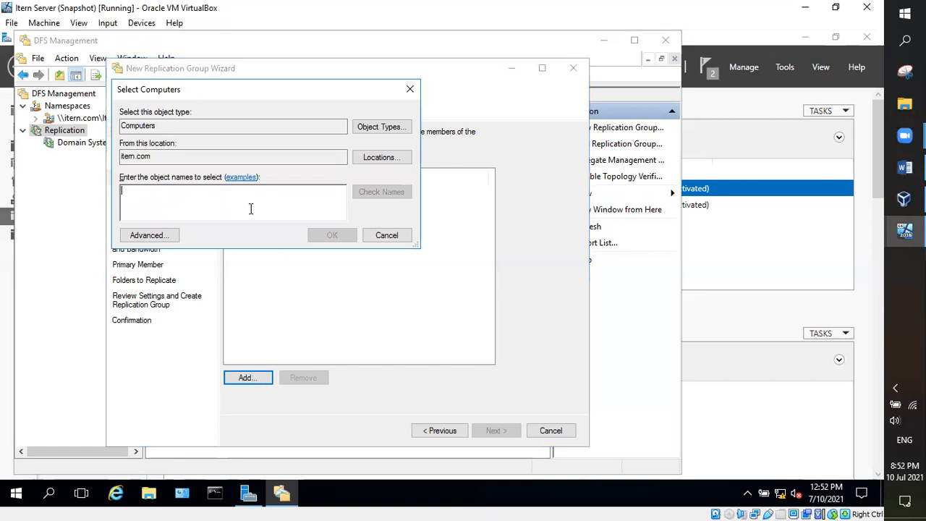
{"action": "type", "text": "itern"}
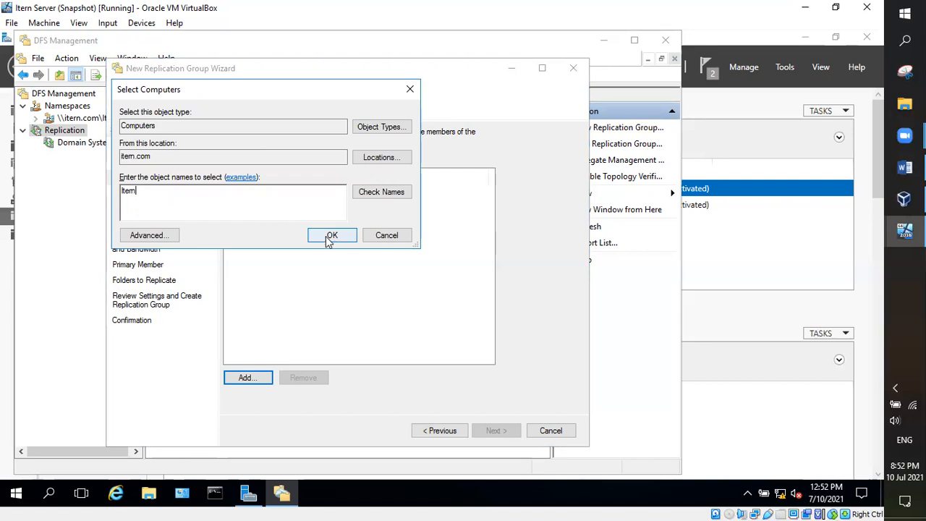
{"action": "left_click", "coordinate": [372, 195]}
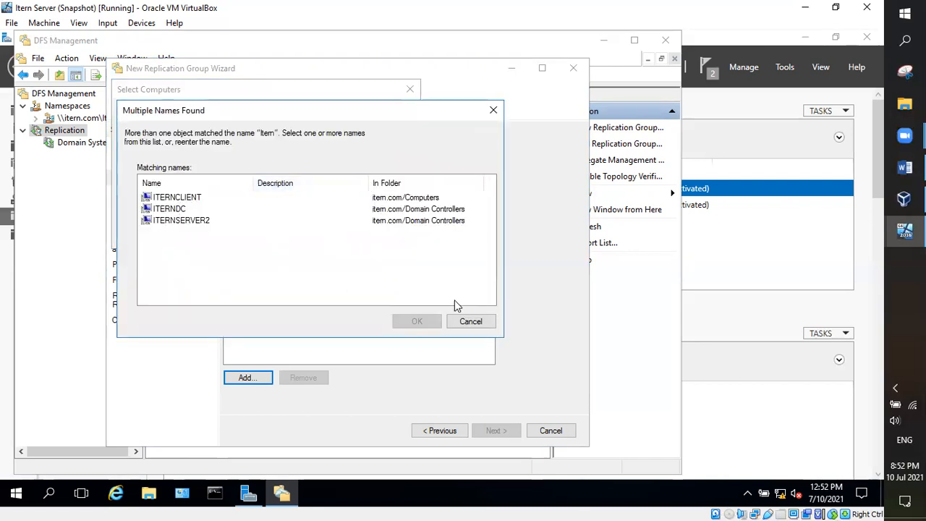
{"action": "left_click", "coordinate": [178, 209]}
{"action": "left_click", "coordinate": [416, 323]}
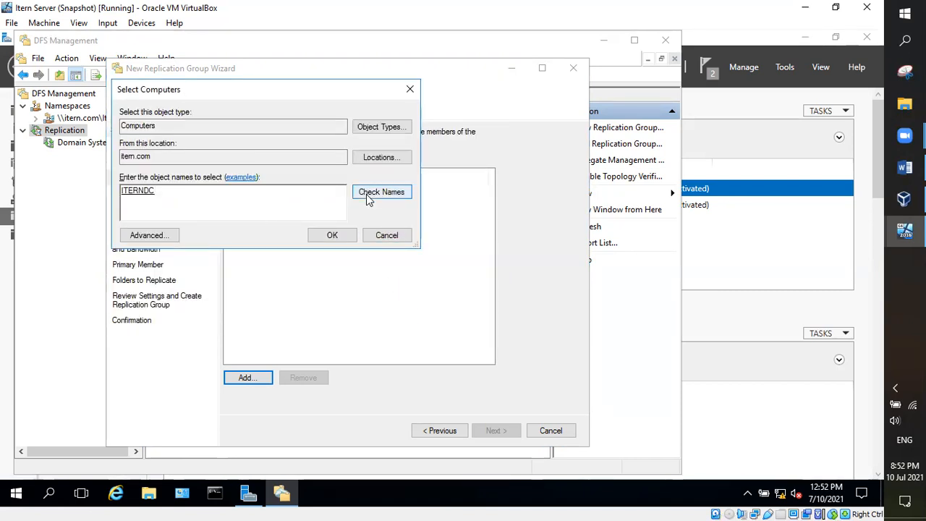
{"action": "left_click", "coordinate": [335, 237]}
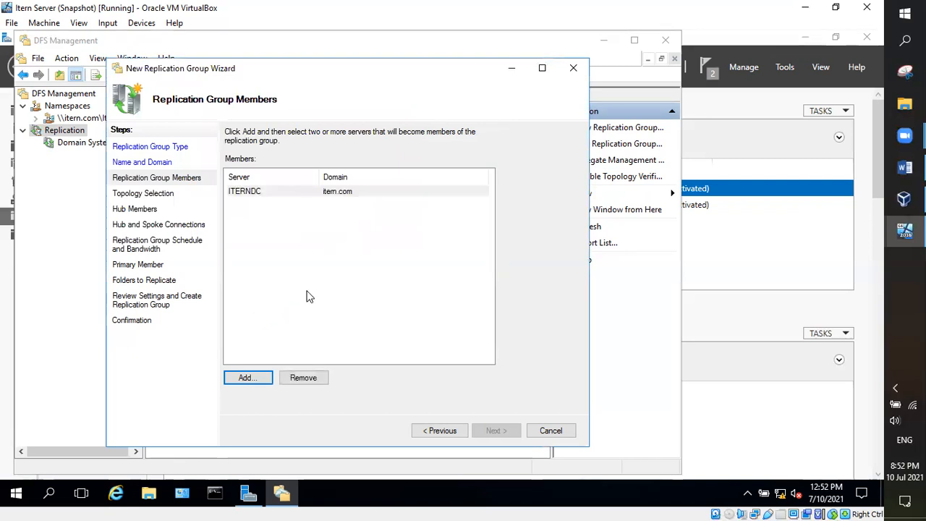
- Add ITERNSERVER2 as the second replication group member from the computers matching Itern
{"action": "left_click", "coordinate": [248, 378]}
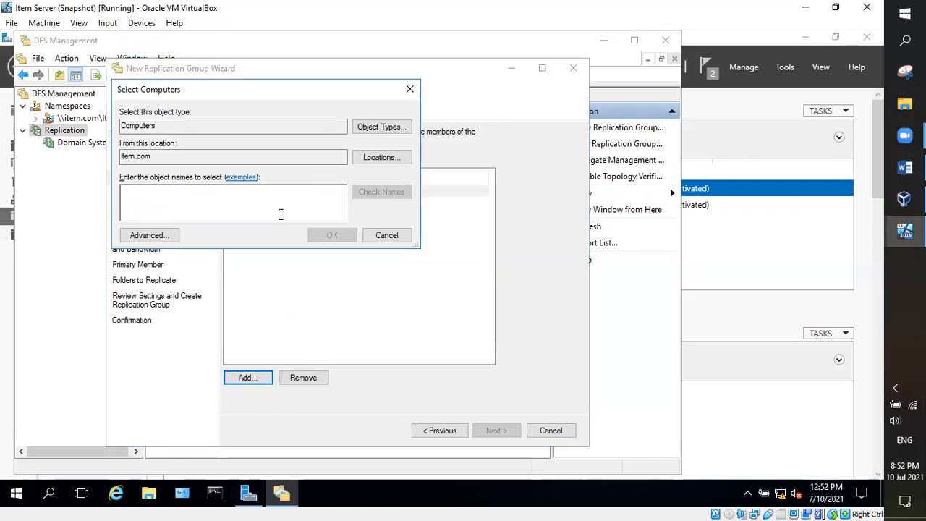
{"action": "type", "text": "Itern"}
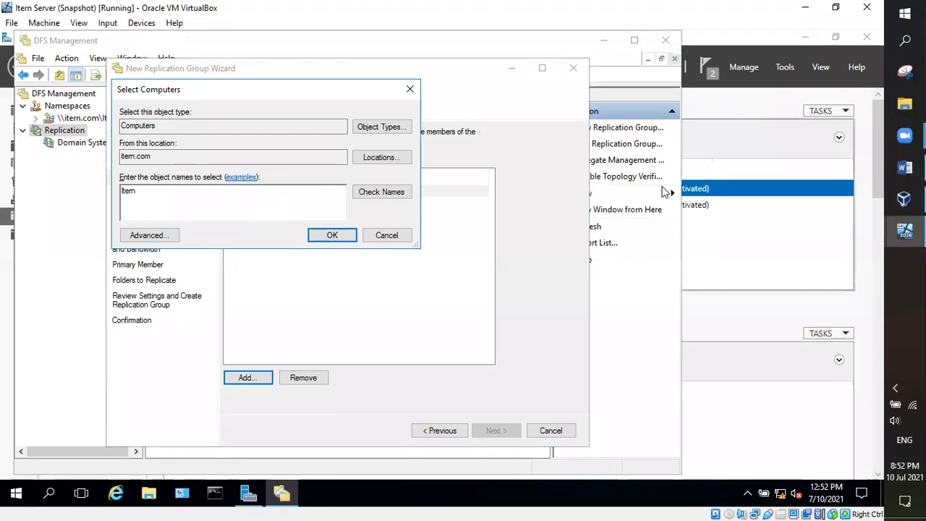
{"action": "left_click", "coordinate": [391, 194]}
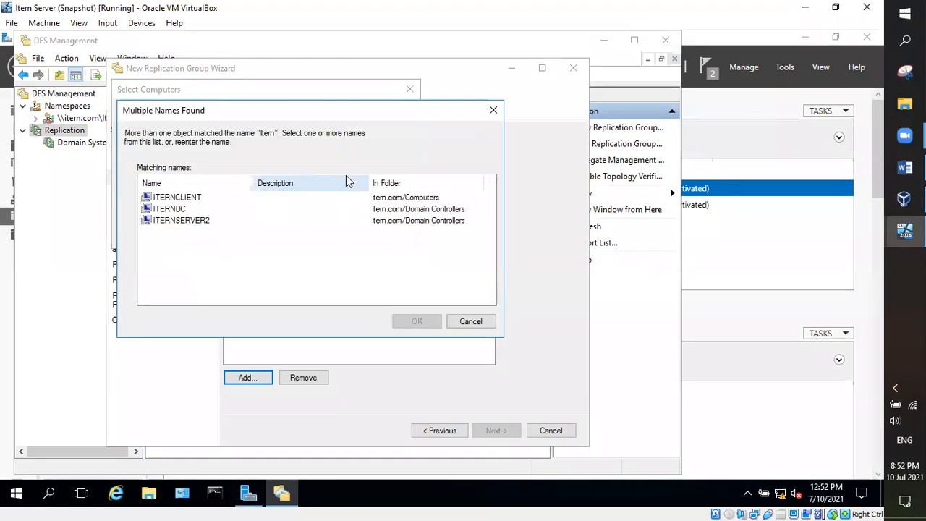
{"action": "left_click", "coordinate": [181, 223]}
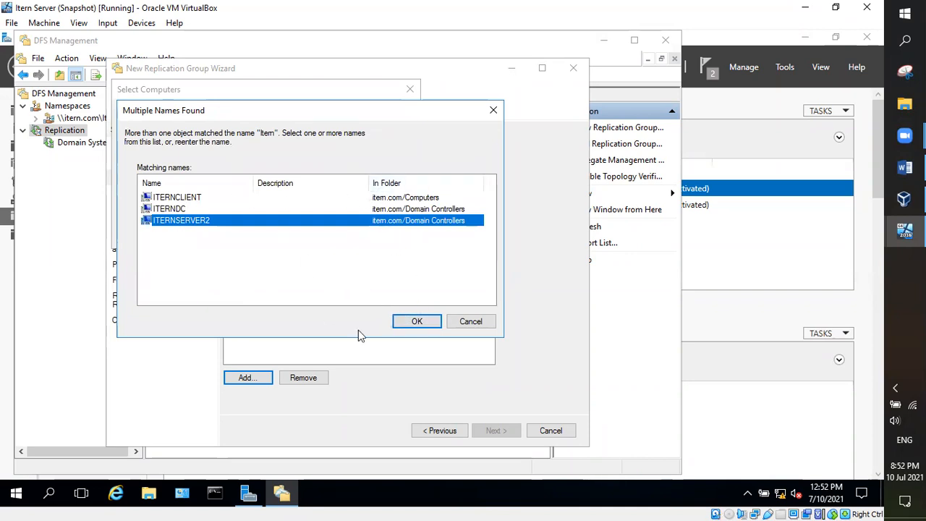
{"action": "left_click", "coordinate": [411, 325]}
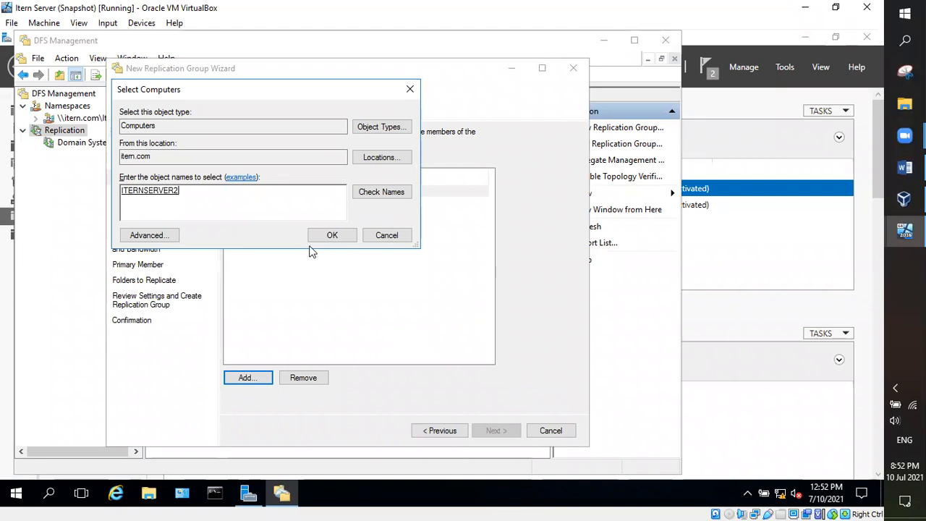
{"action": "left_click", "coordinate": [327, 233]}
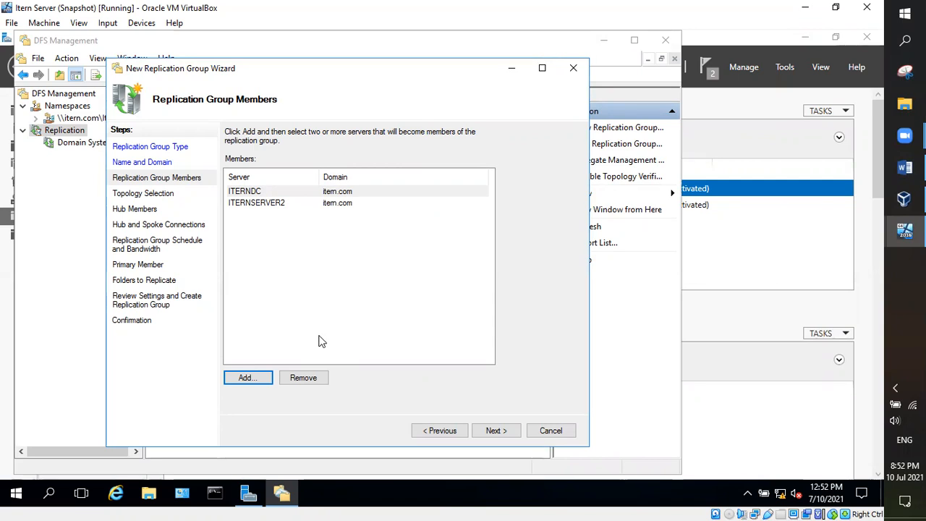
- Accept the members, keep the full mesh topology, and keep continuous replication at full bandwidth
{"action": "left_click", "coordinate": [503, 430]}
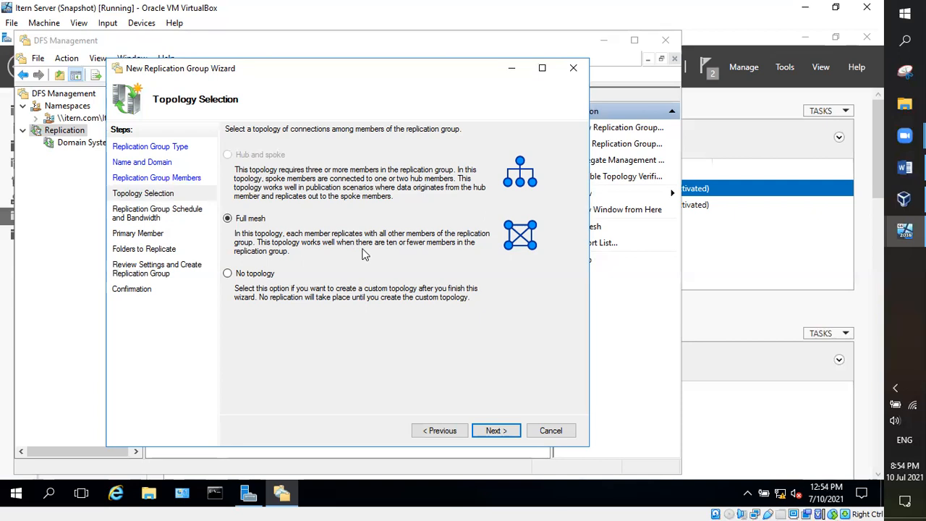
{"action": "left_click", "coordinate": [499, 432]}
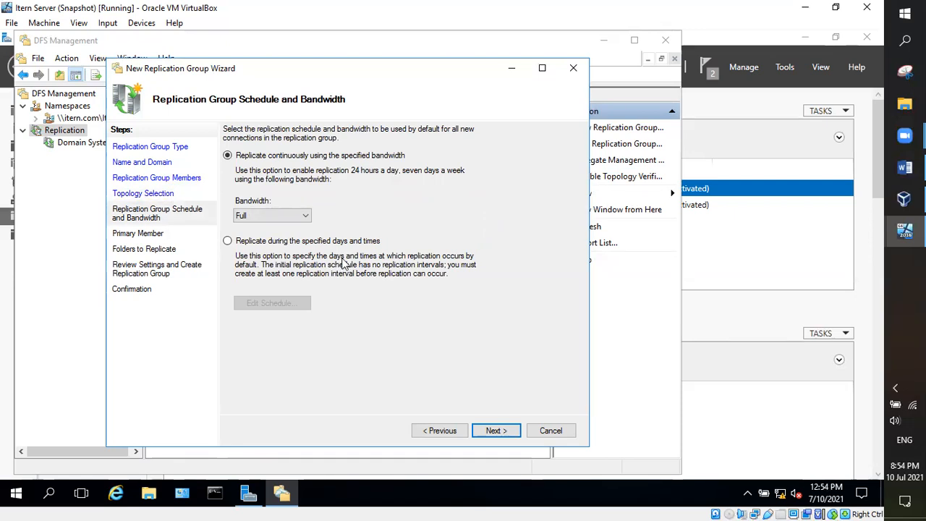
{"action": "left_click", "coordinate": [496, 430]}
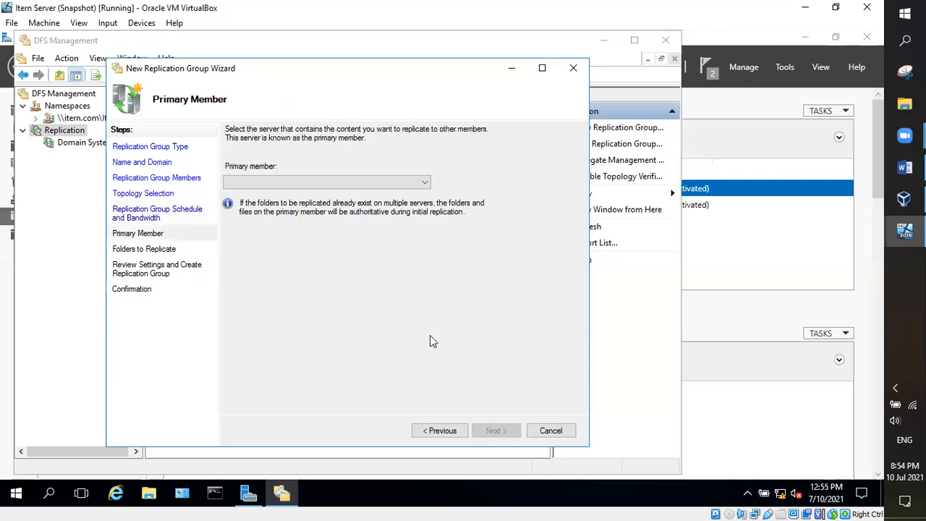
- Set ITERNDC as the primary member and continue to the folders to replicate
{"action": "left_click", "coordinate": [425, 183]}
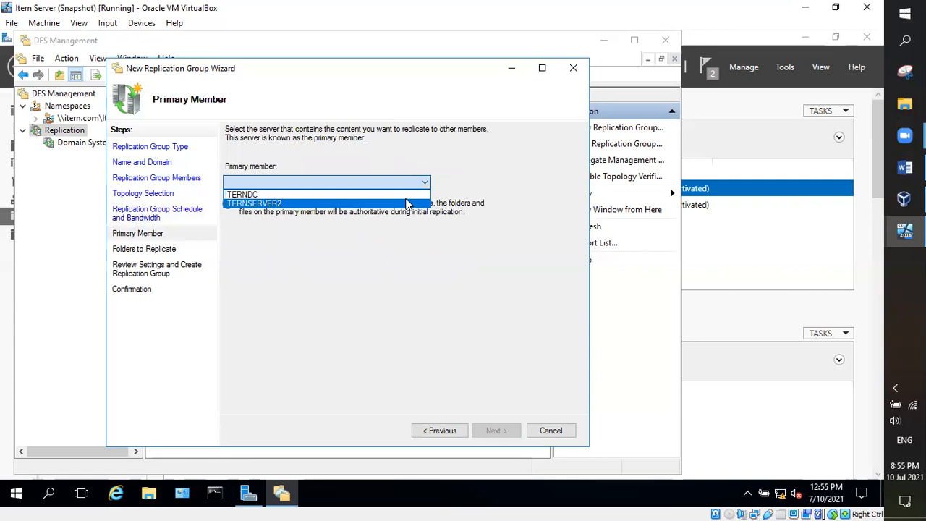
{"action": "left_click", "coordinate": [408, 195]}
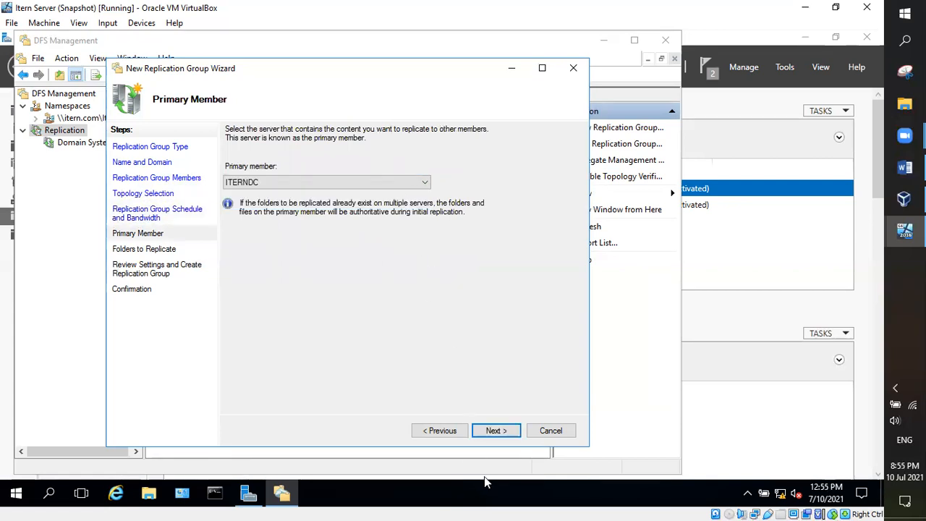
{"action": "left_click", "coordinate": [489, 431]}
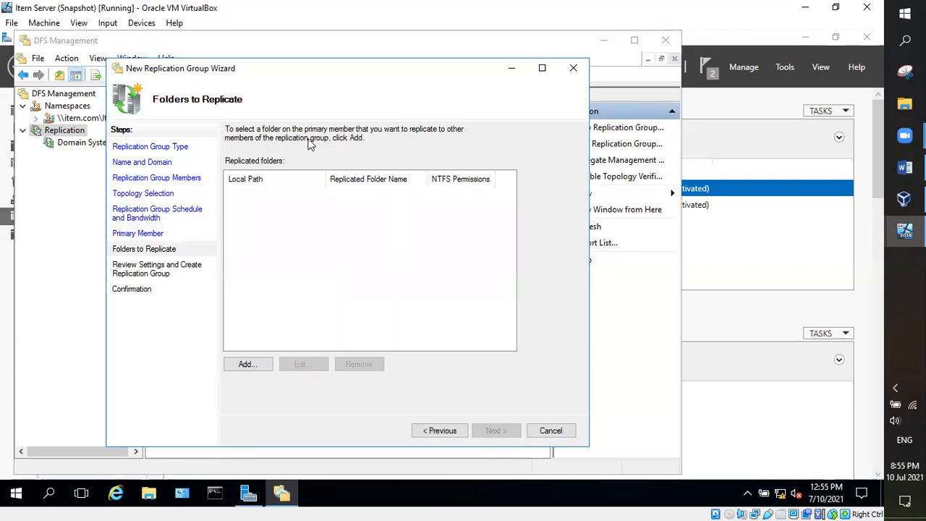
{"action": "left_click", "coordinate": [250, 365]}
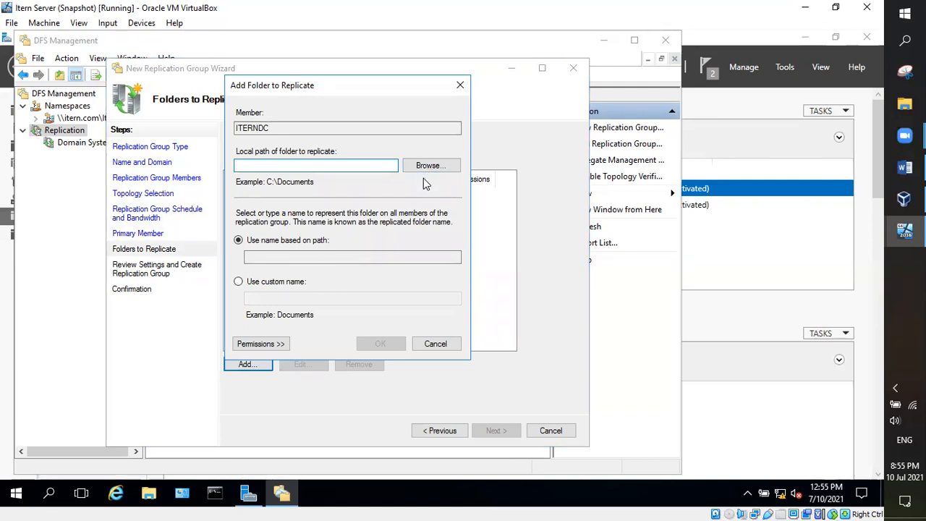
{"action": "mouse_move", "coordinate": [347, 99]}
{"action": "left_mouse_down"}
{"action": "mouse_move", "coordinate": [352, 144]}
{"action": "mouse_move", "coordinate": [334, 100]}
{"action": "left_mouse_up"}
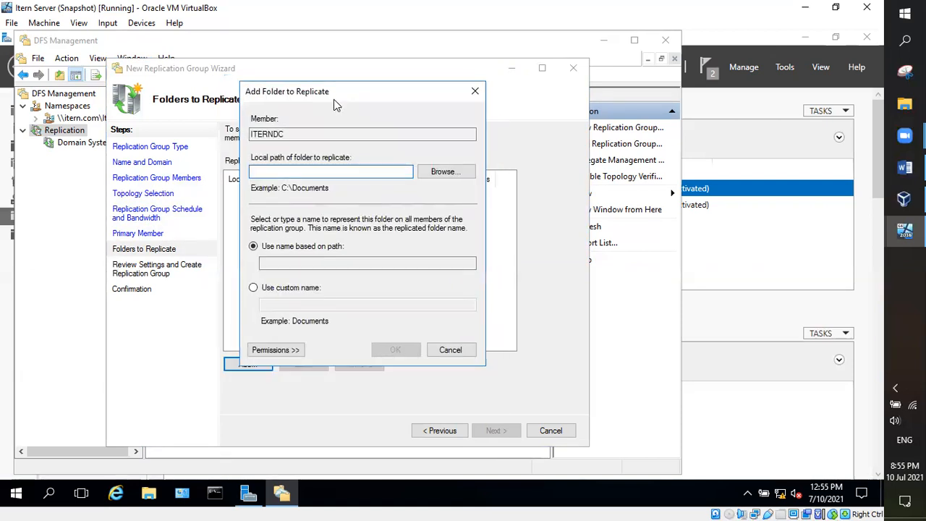
{"action": "left_click", "coordinate": [473, 91]}
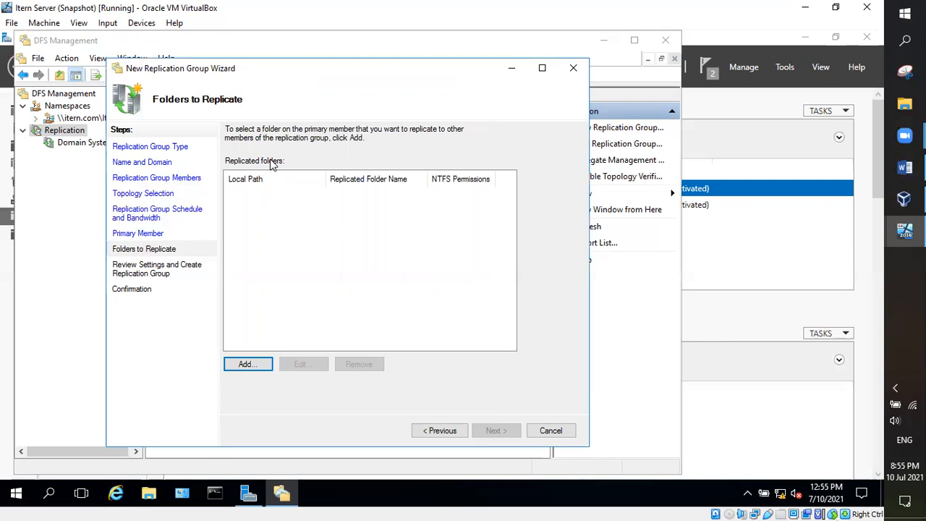
- Add the IternDFS folder on ITERNDC's C drive as the replicated folder, named after its path, and continue to the other members' paths
{"action": "left_click", "coordinate": [247, 364]}
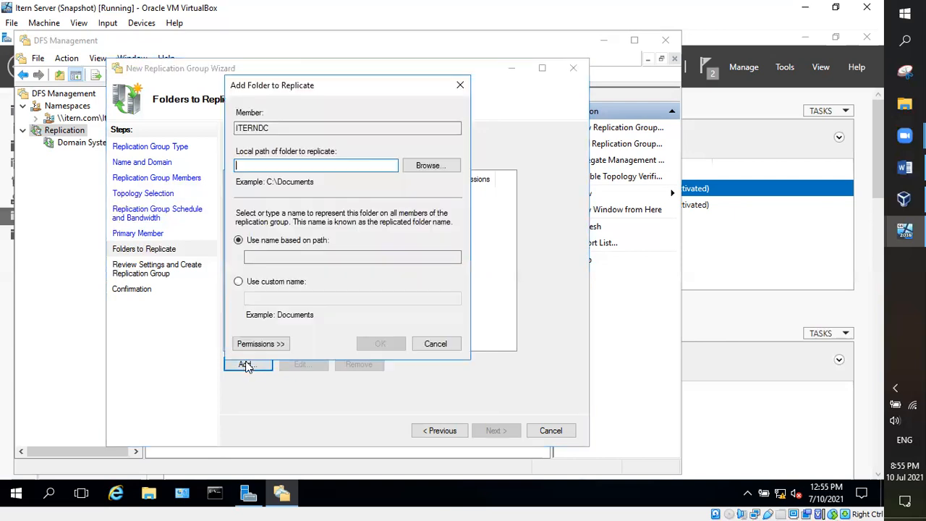
{"action": "left_click", "coordinate": [406, 169]}
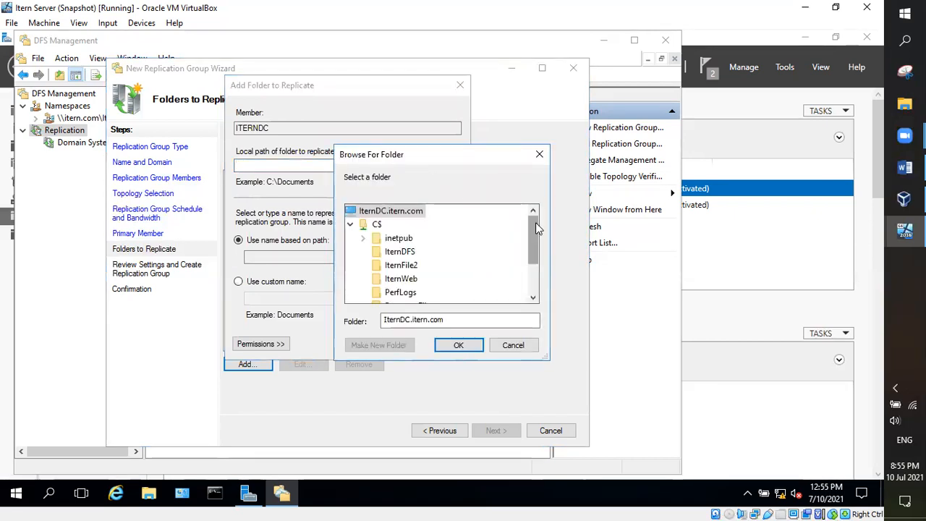
{"action": "scroll", "coordinate": [535, 253], "scroll_direction": "down", "scroll_amount": 1}
{"action": "left_click_drag", "start_coordinate": [536, 252], "coordinate": [533, 231]}
{"action": "left_click", "coordinate": [400, 239]}
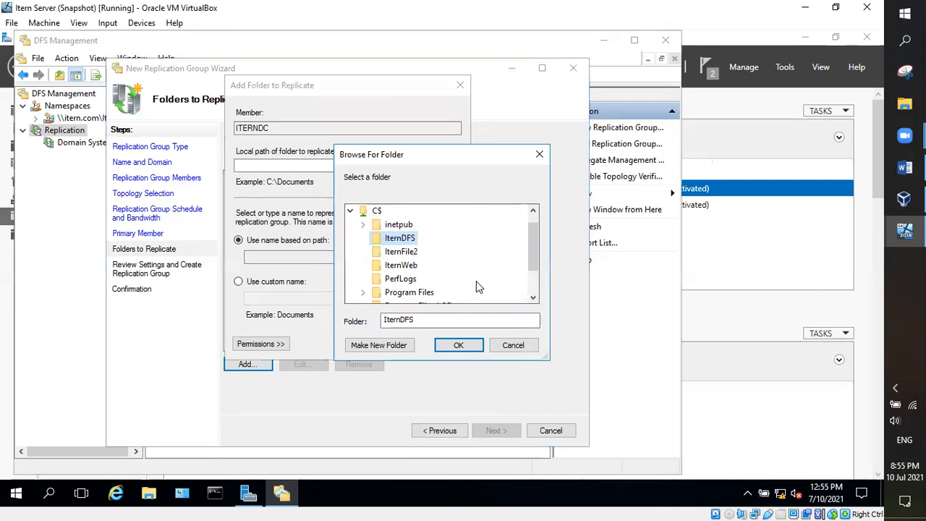
{"action": "left_click", "coordinate": [461, 345]}
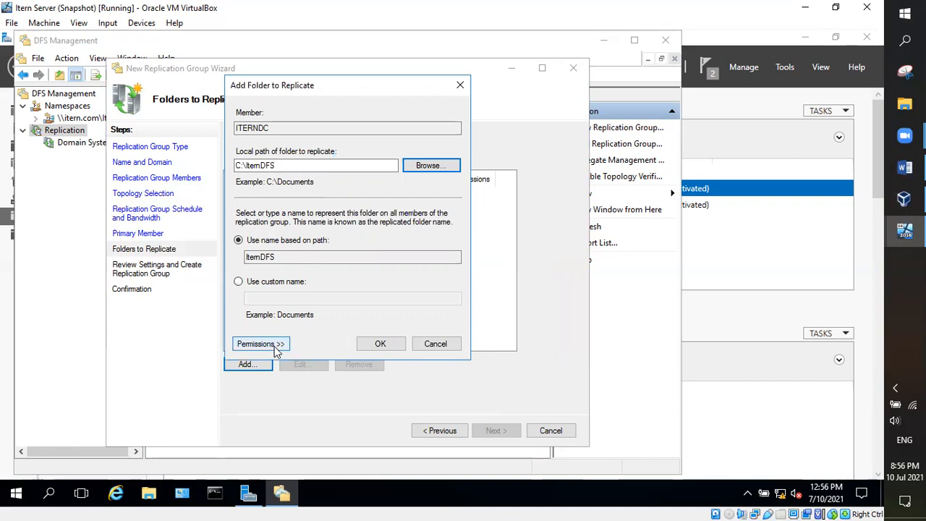
{"action": "left_click", "coordinate": [377, 345]}
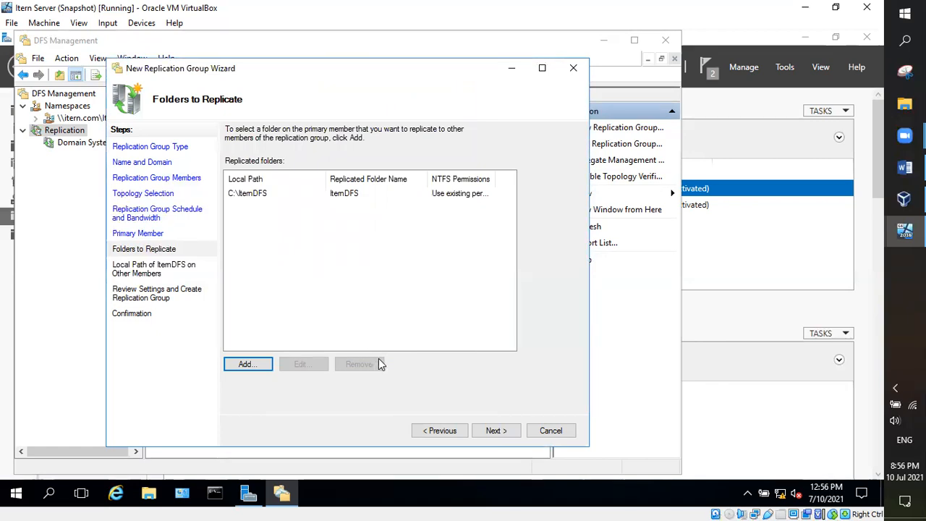
{"action": "left_click", "coordinate": [495, 430]}
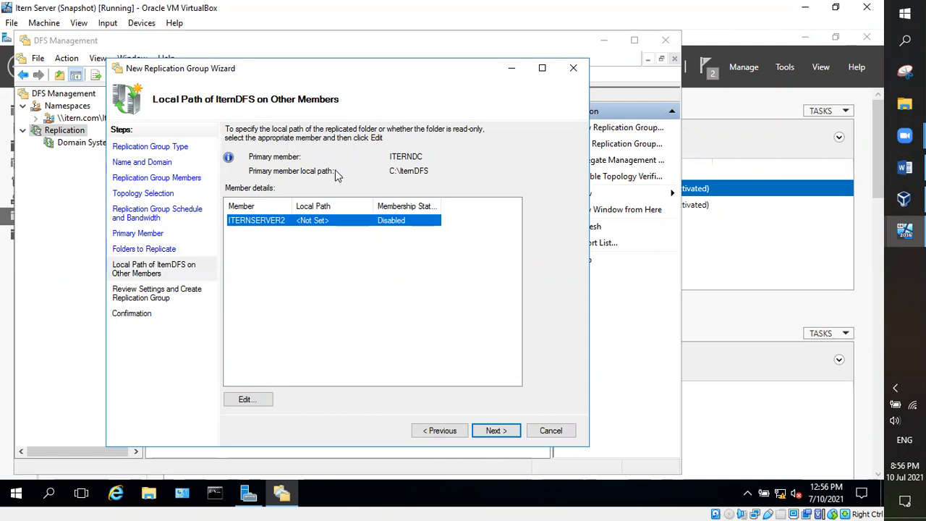
- Edit ITERNSERVER2's member details and set its membership status to Enabled
{"action": "left_click", "coordinate": [244, 265]}
{"action": "left_click", "coordinate": [252, 221]}
{"action": "left_click", "coordinate": [258, 400]}
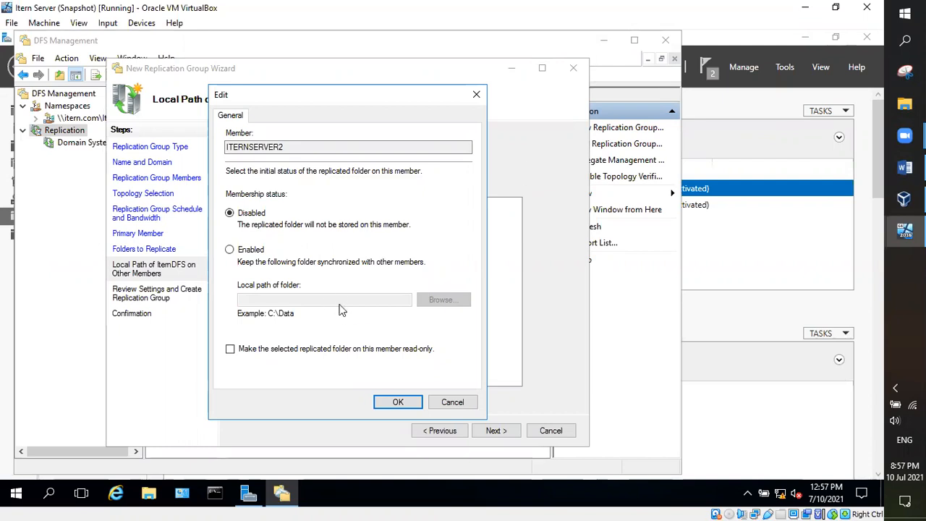
{"action": "left_click", "coordinate": [230, 250]}
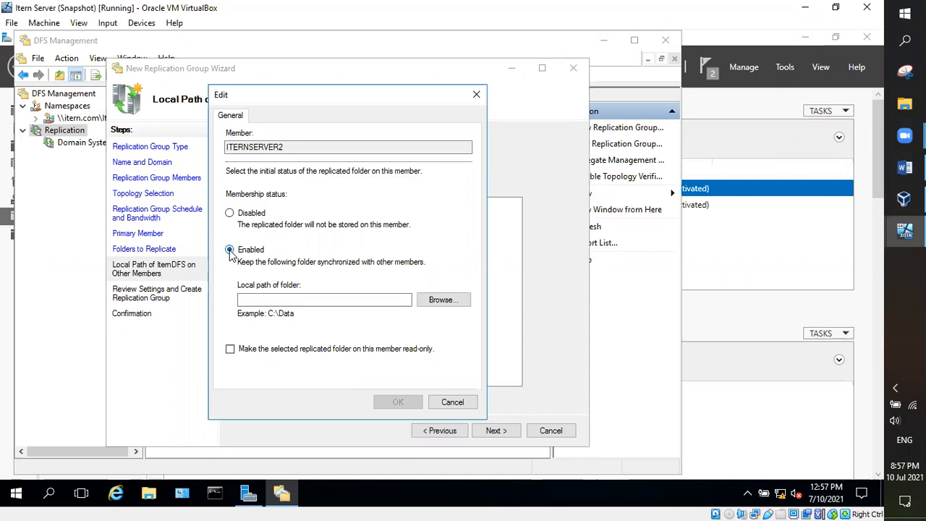
- Browse the C$ share of IternServer2.itern.com for a folder to use as the local path
{"action": "left_click", "coordinate": [444, 304]}
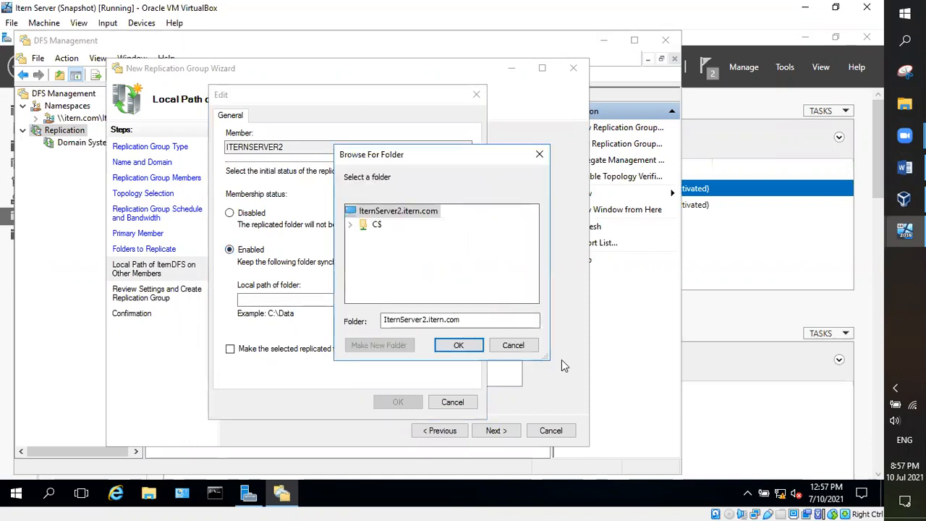
{"action": "left_click", "coordinate": [352, 226]}
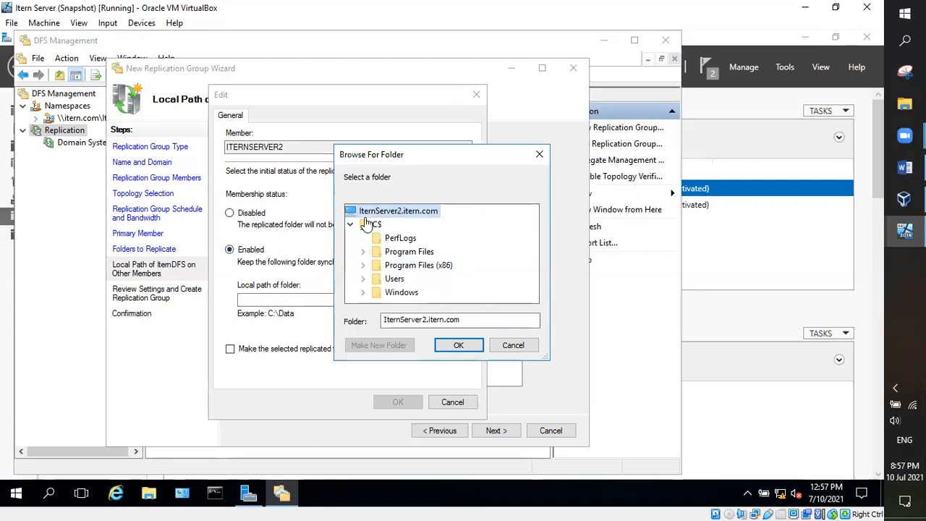
{"action": "left_click", "coordinate": [351, 225]}
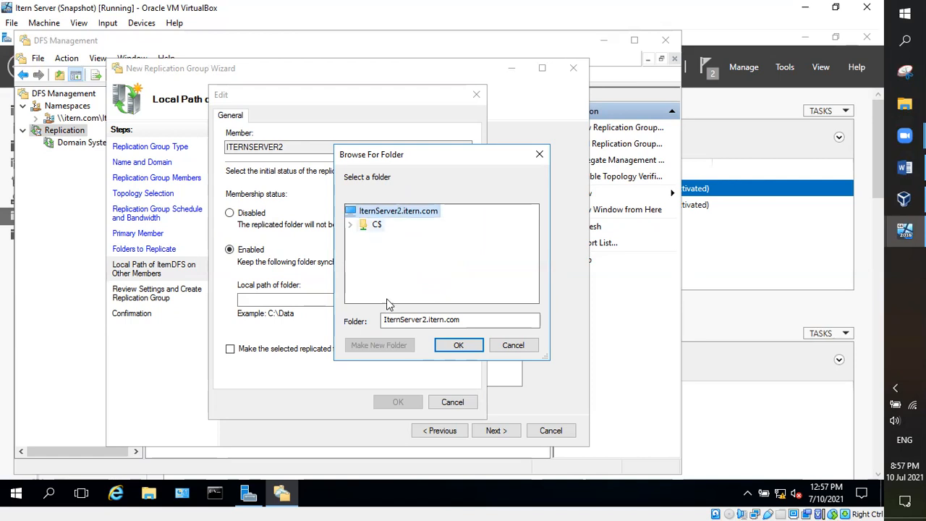
{"action": "left_click", "coordinate": [425, 324]}
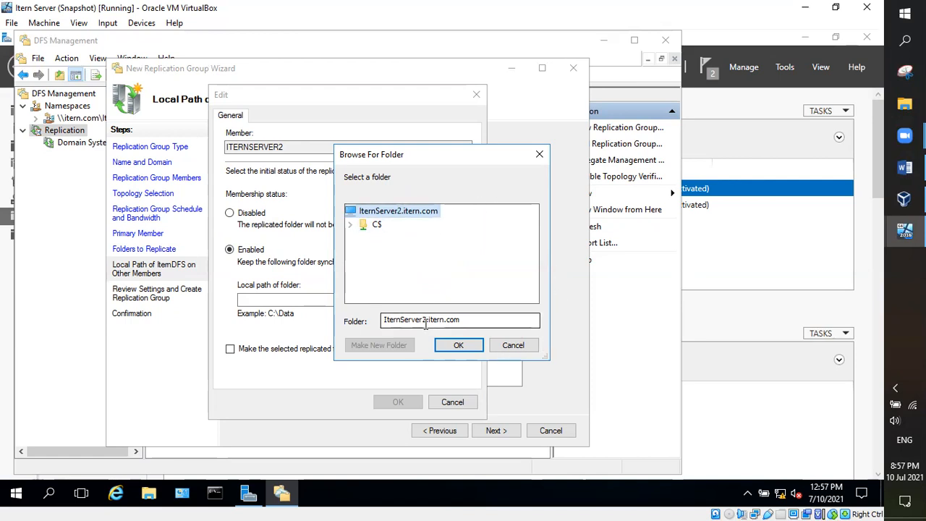
{"action": "left_click", "coordinate": [351, 225]}
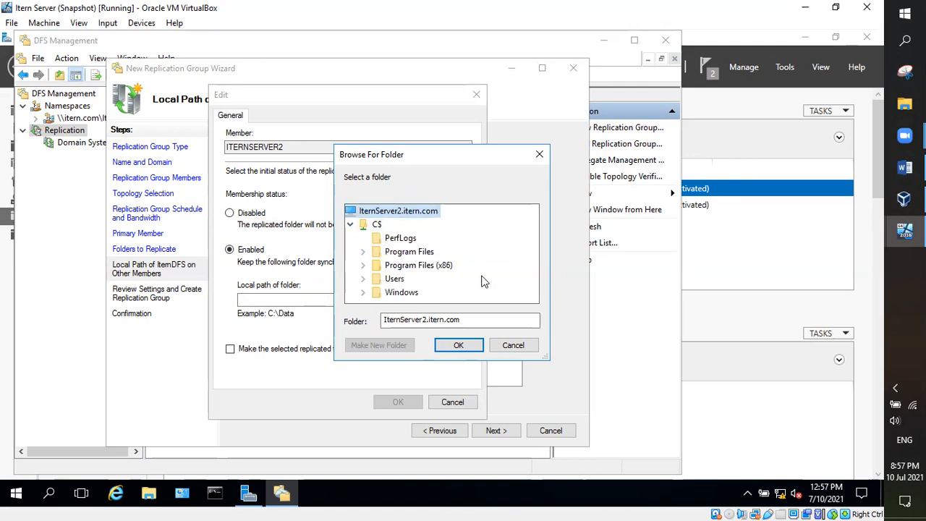
{"action": "left_click", "coordinate": [351, 225]}
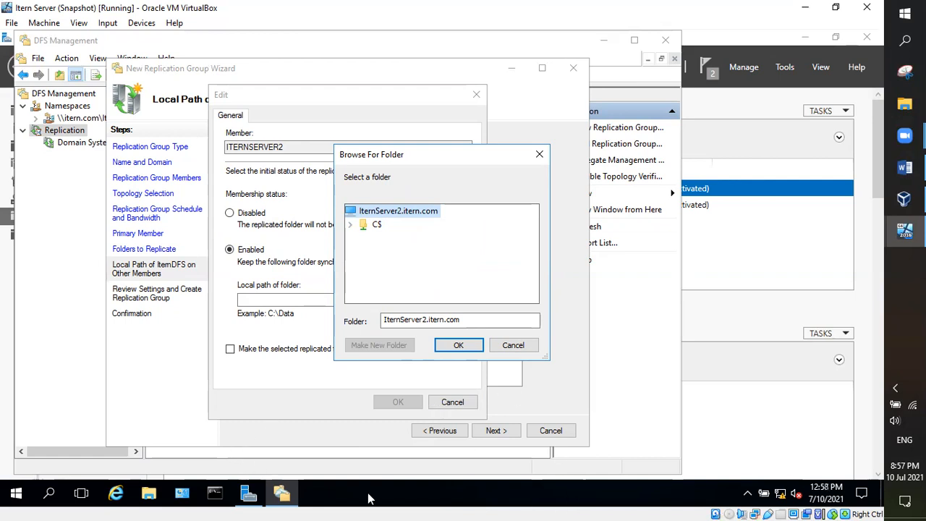
- Switch to the Itern Server 2 virtual machine and send its unlock sequence to bring up the sign-in screen
{"action": "mouse_move", "coordinate": [904, 230]}
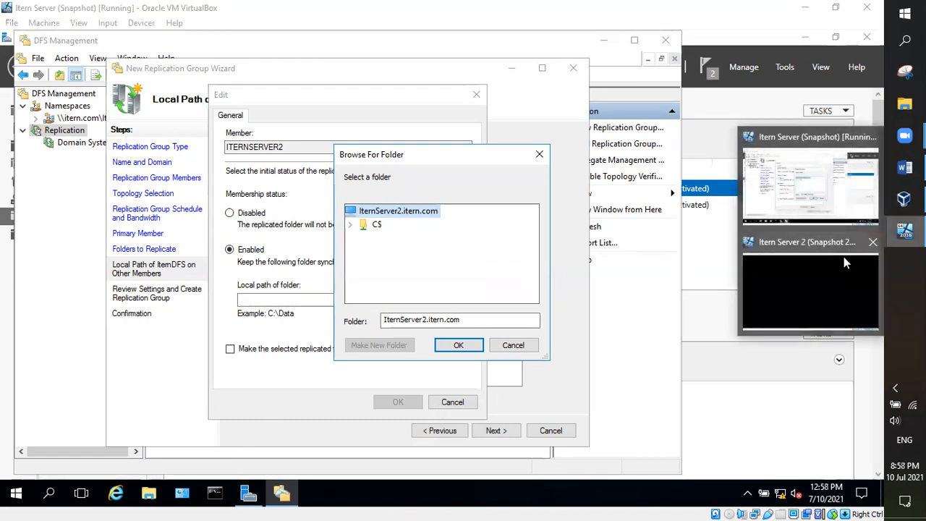
{"action": "left_click", "coordinate": [843, 260]}
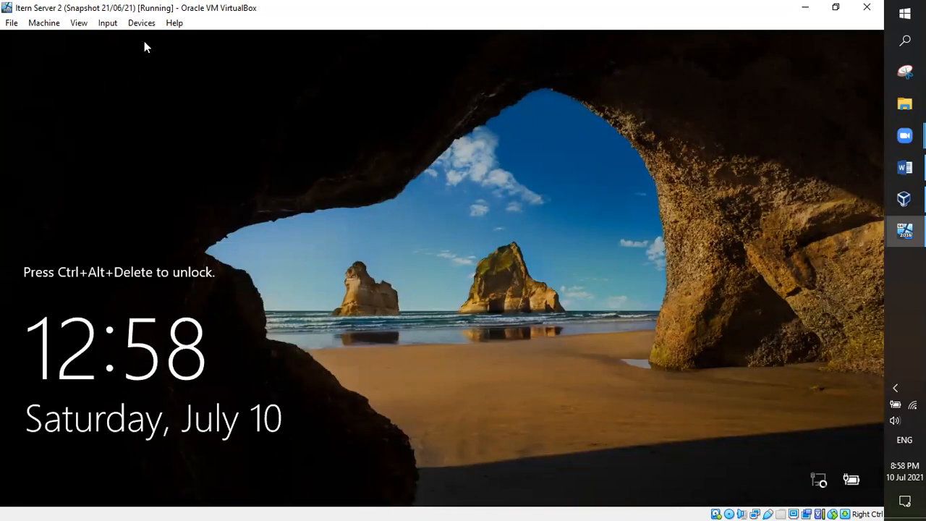
{"action": "left_click", "coordinate": [106, 23]}
{"action": "mouse_move", "coordinate": [191, 39]}
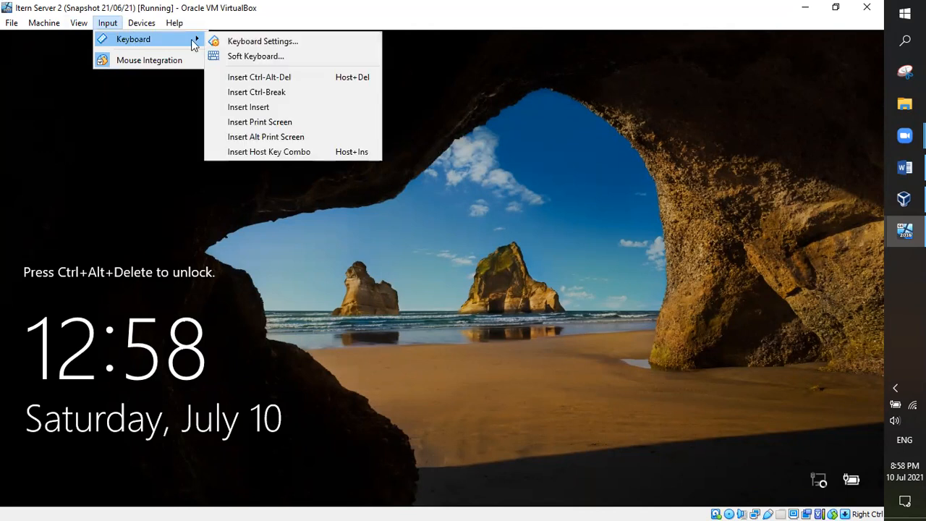
{"action": "left_click", "coordinate": [255, 78]}
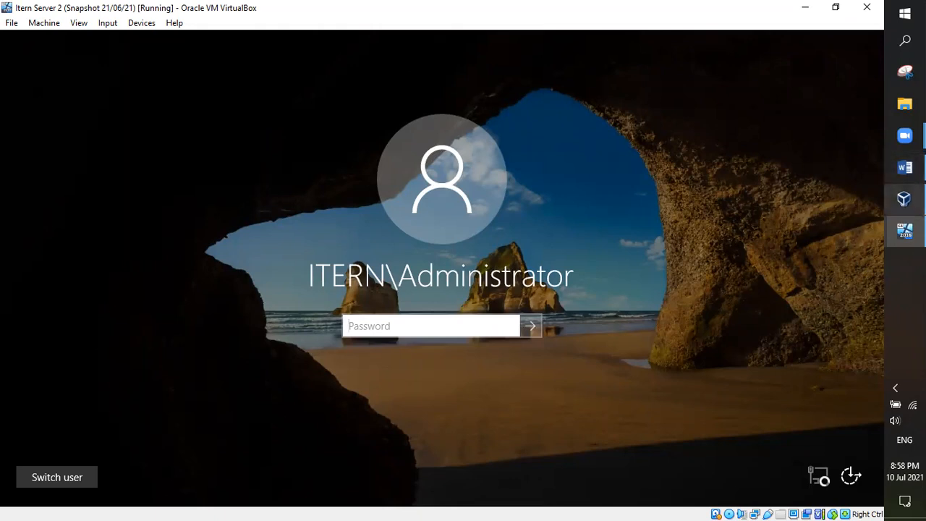
{"action": "mouse_move", "coordinate": [904, 198]}
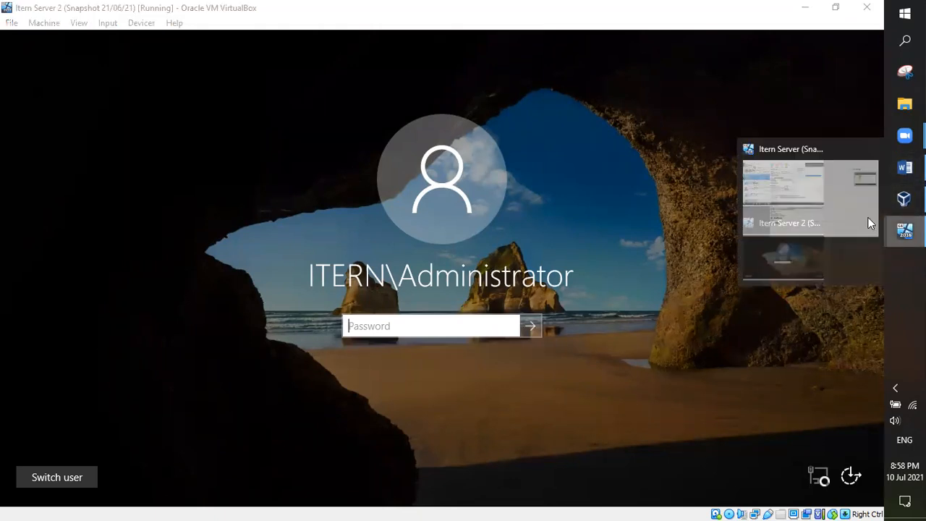
{"action": "left_click", "coordinate": [780, 194]}
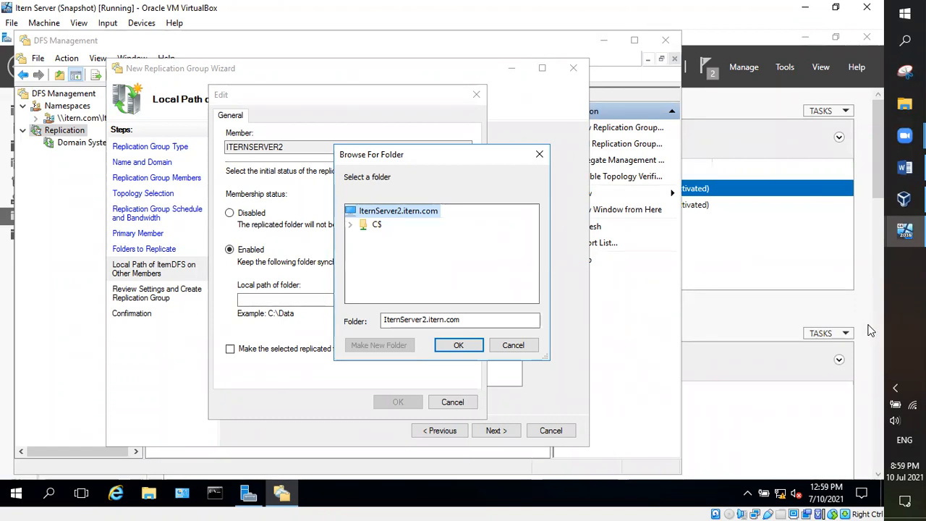
{"action": "mouse_move", "coordinate": [904, 230]}
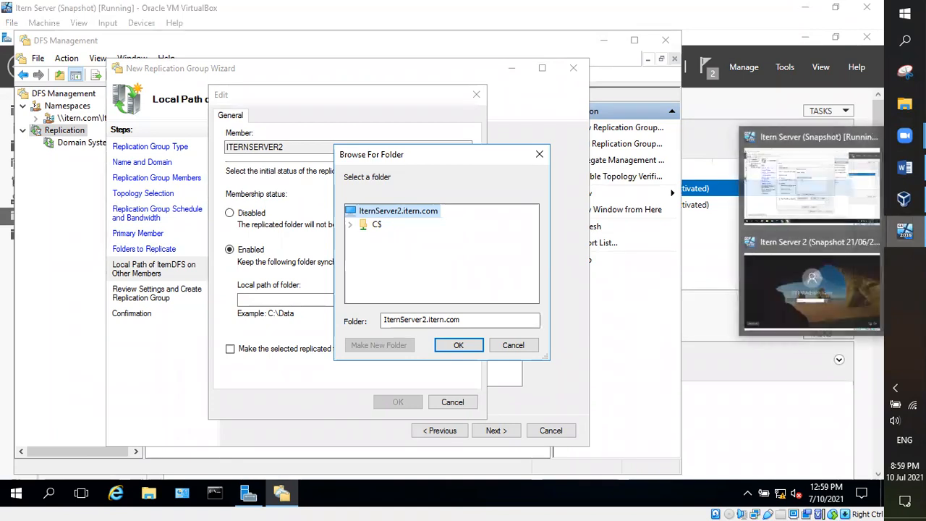
{"action": "left_click", "coordinate": [842, 248]}
- Sign in to Itern Server 2 as the domain administrator by entering the account password
{"action": "left_click", "coordinate": [450, 325]}
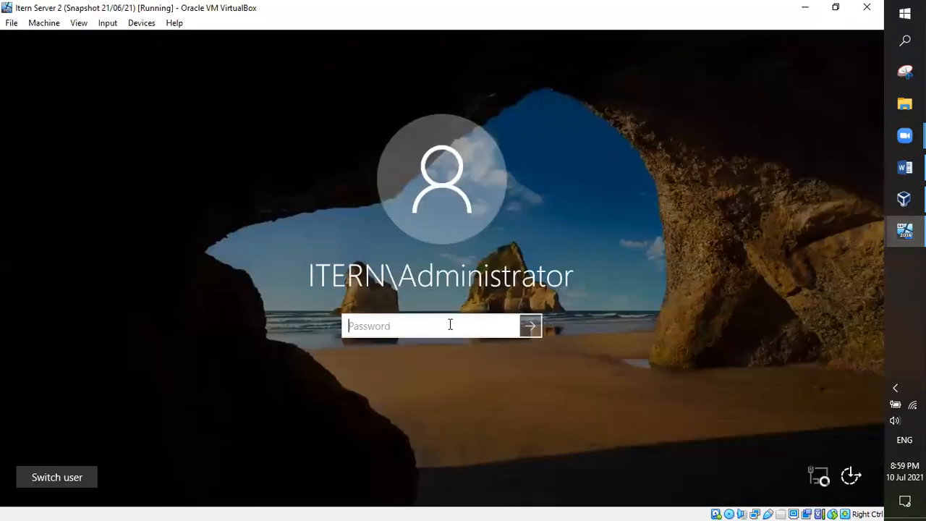
{"action": "type", "text": "••••••••"}
{"action": "key", "text": "BackSpace"}
{"action": "key", "text": "BackSpace"}
{"action": "key", "text": "BackSpace"}
{"action": "key", "text": "BackSpace"}
{"action": "key", "text": "BackSpace"}
{"action": "key", "text": "BackSpace"}
{"action": "key", "text": "BackSpace"}
{"action": "key", "text": "BackSpace"}
{"action": "type", "text": "••••••••••"}
{"action": "key", "text": "Return"}
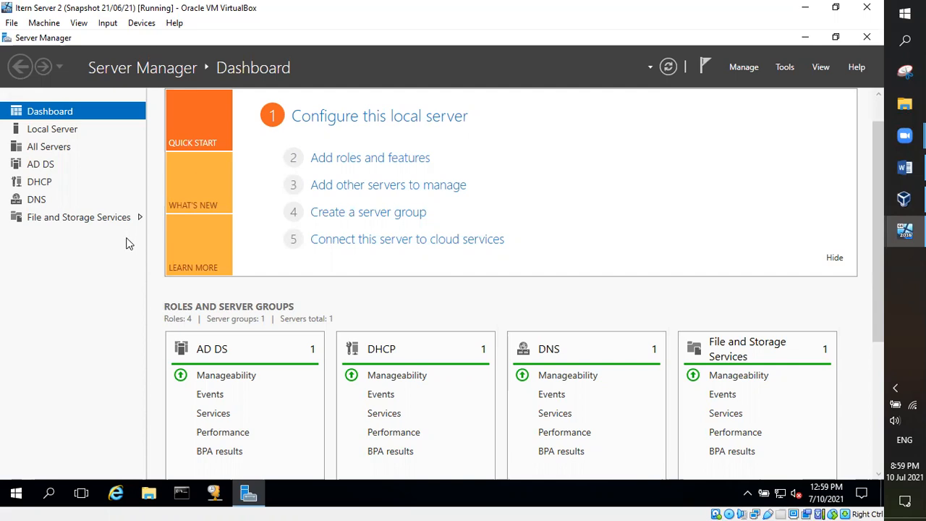
- Open File Explorer on Itern Server 2 and go to Local Disk (C:)
{"action": "left_click", "coordinate": [150, 493]}
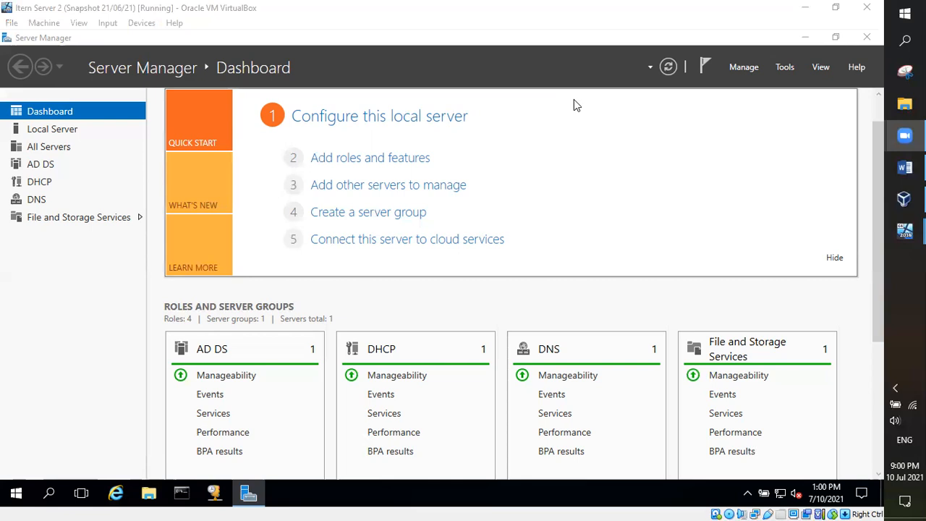
{"action": "key", "text": "super+e"}
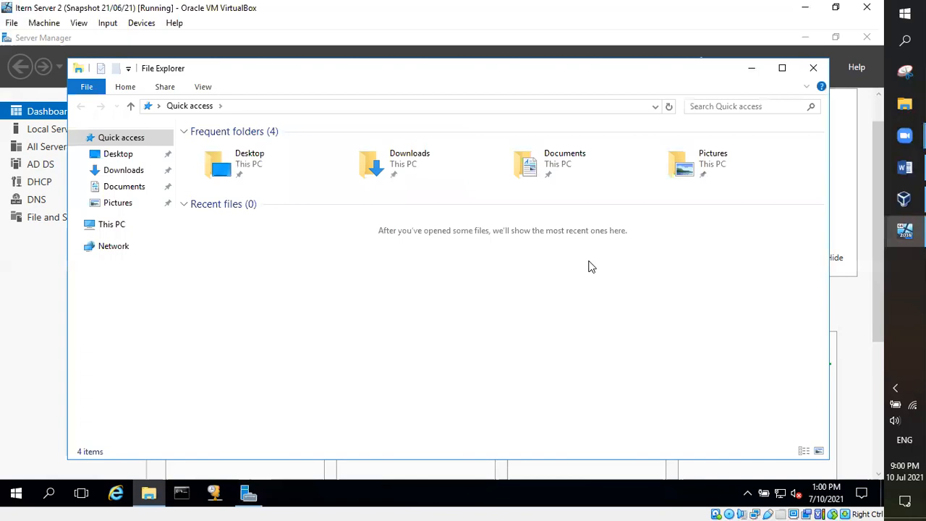
{"action": "left_click", "coordinate": [123, 225]}
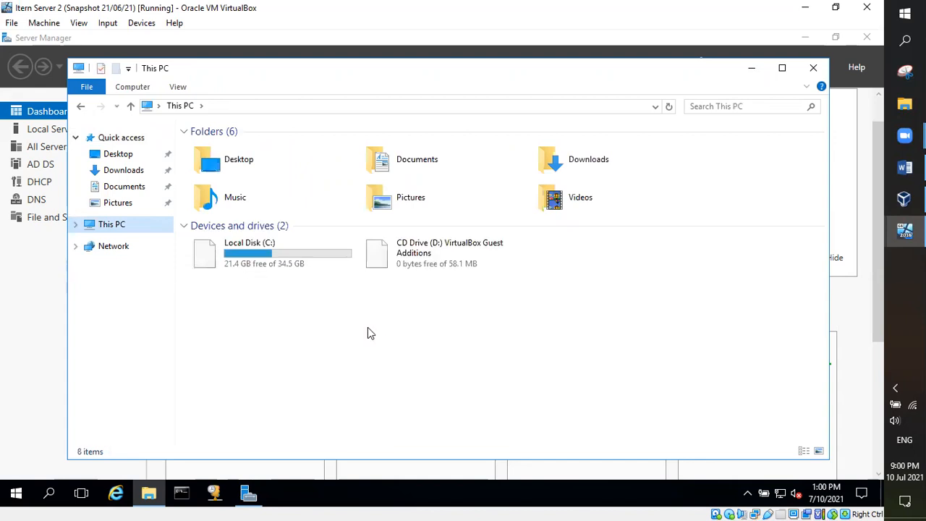
{"action": "left_click", "coordinate": [273, 259]}
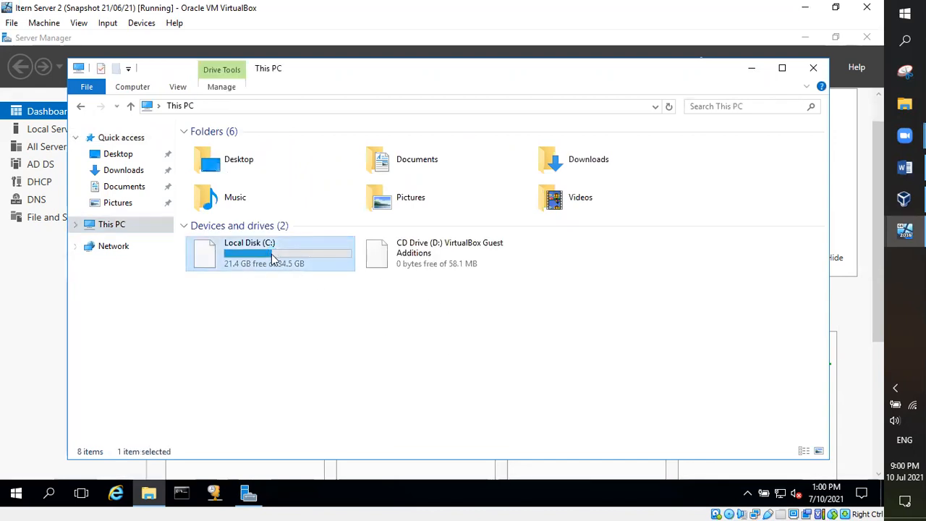
{"action": "double_click", "coordinate": [271, 254]}
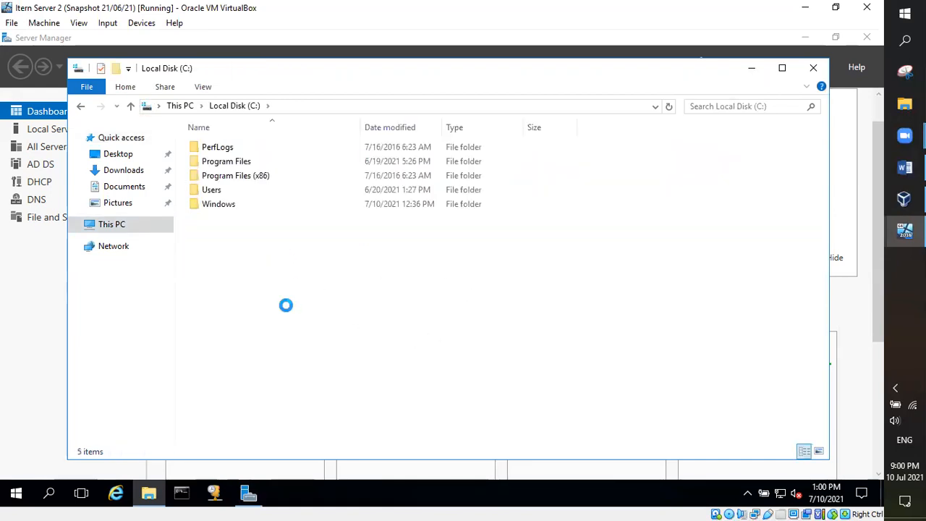
- Create a new folder named IternDFS in the root of Local Disk (C:)
{"action": "right_click", "coordinate": [285, 306]}
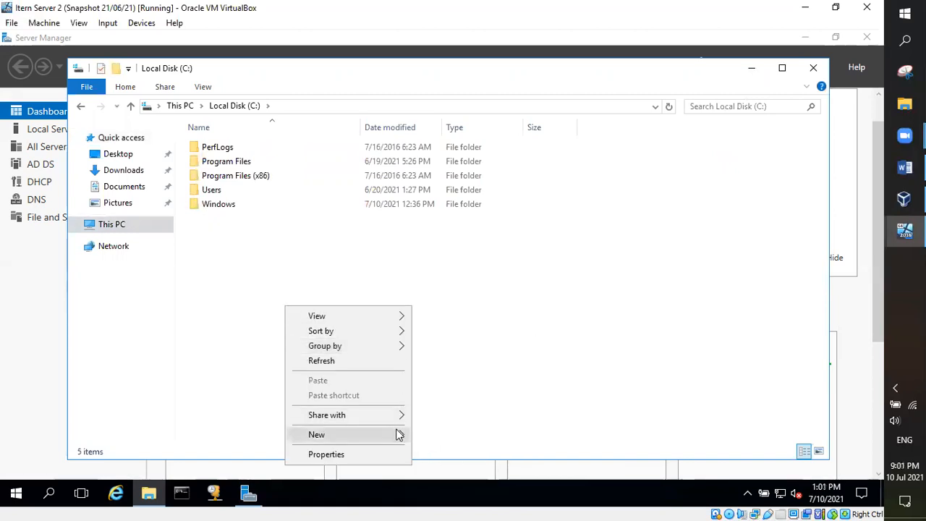
{"action": "mouse_move", "coordinate": [400, 434]}
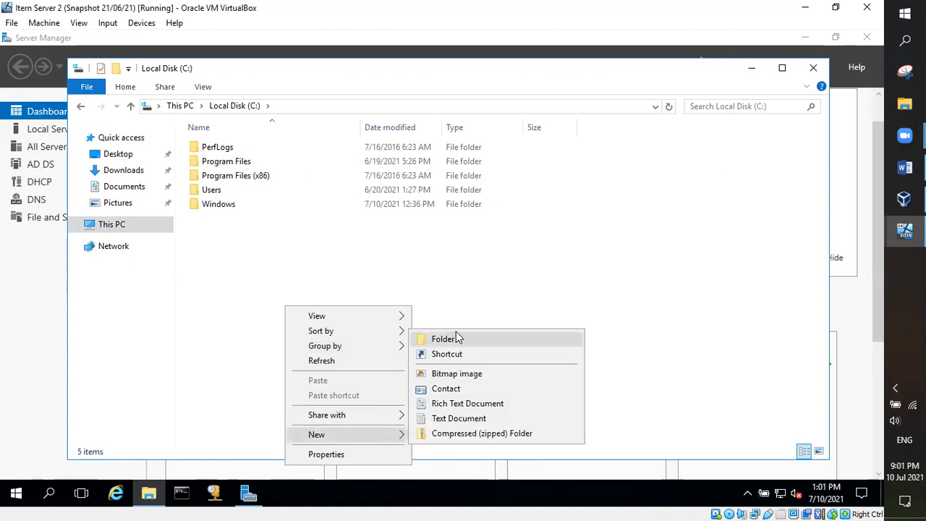
{"action": "left_click", "coordinate": [458, 337]}
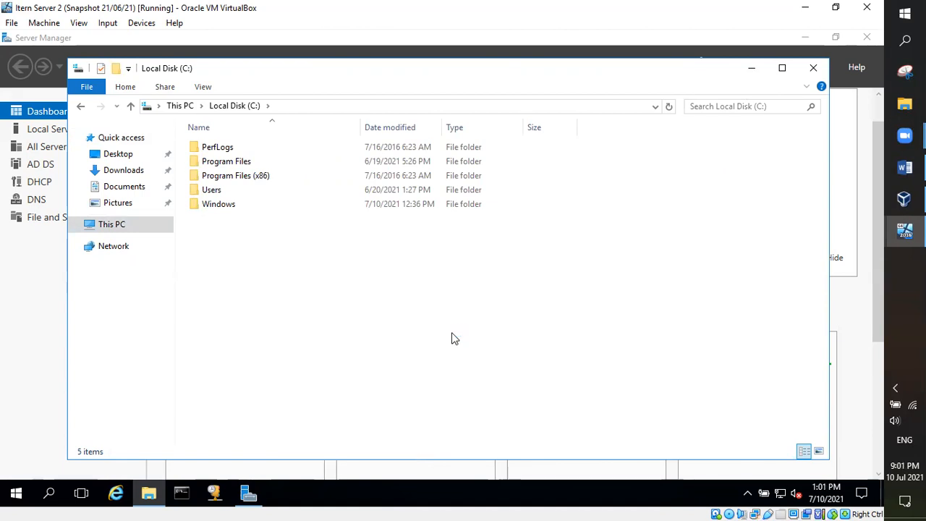
{"action": "type", "text": "DFS"}
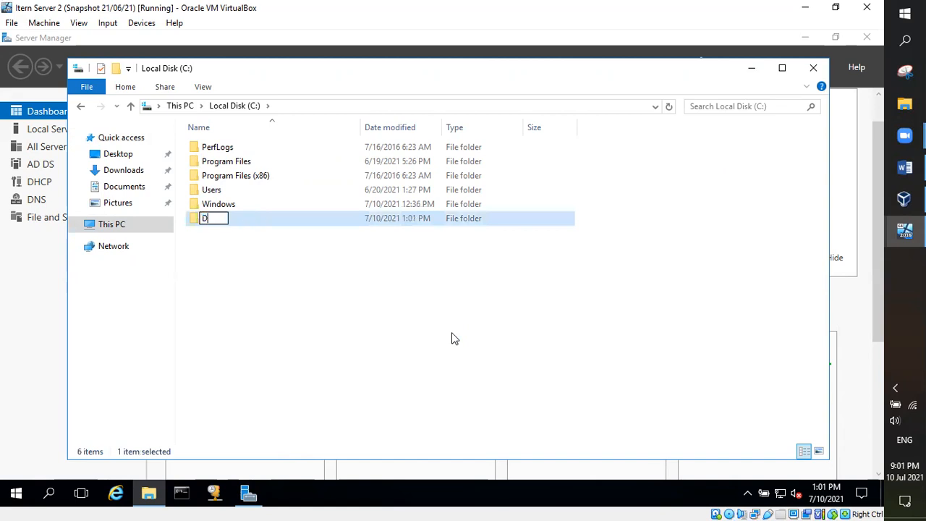
{"action": "key", "text": "BackSpace"}
{"action": "key", "text": "BackSpace"}
{"action": "key", "text": "BackSpace"}
{"action": "type", "text": "IternDFS"}
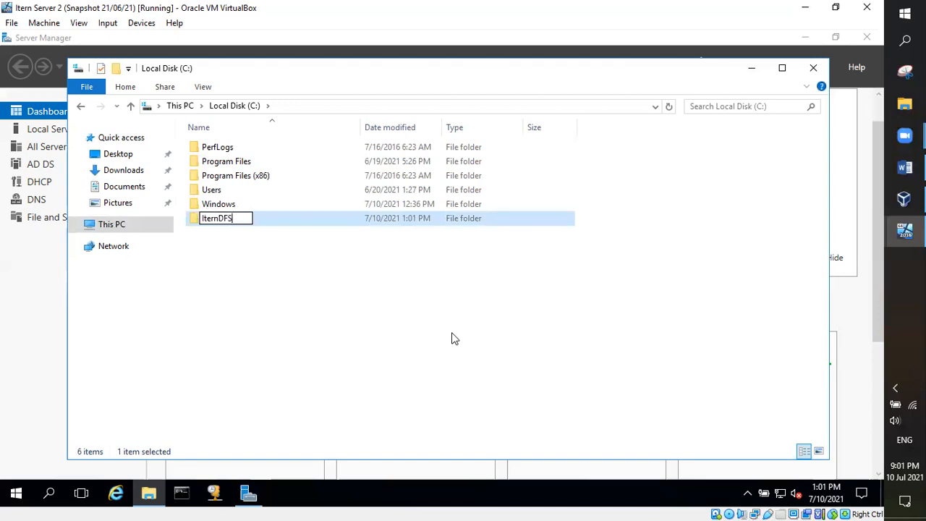
{"action": "key", "text": "Return"}
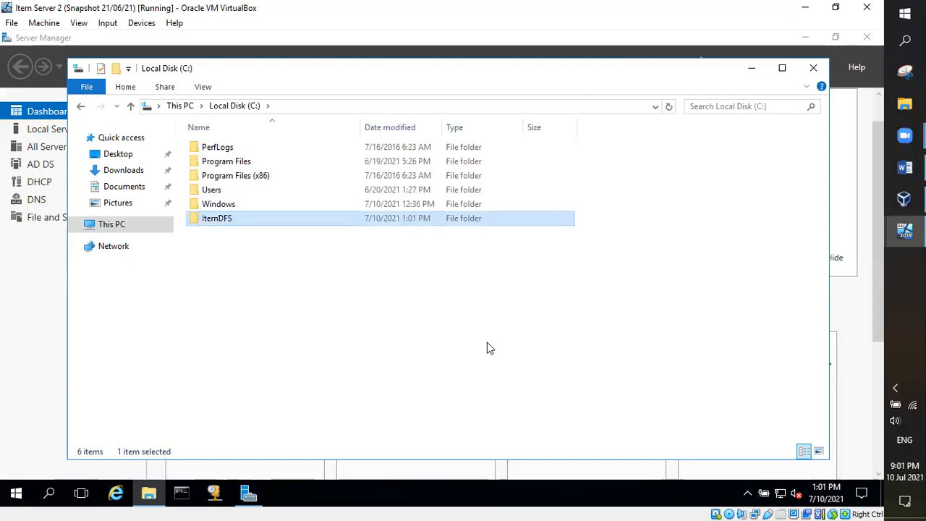
{"action": "left_click", "coordinate": [433, 319]}
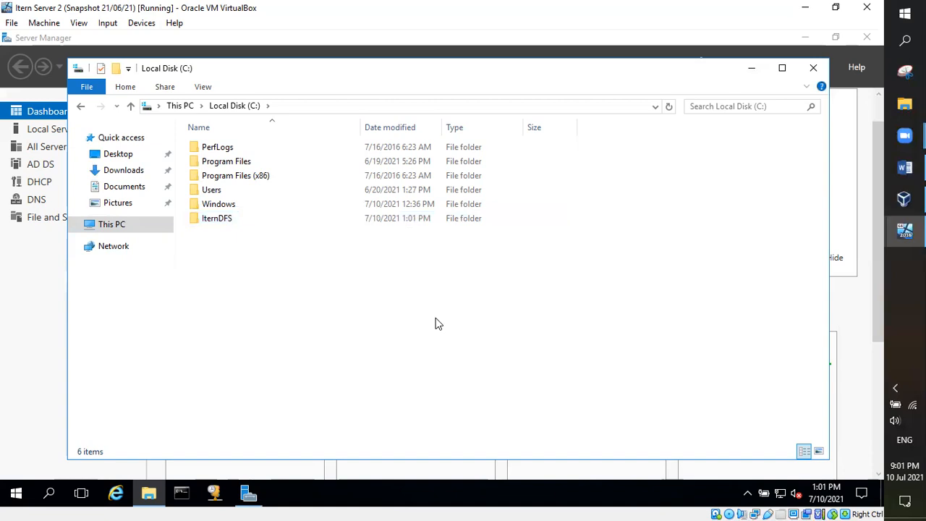
- Refresh the Local Disk (C:) folder listing and switch back to the Itern Server virtual machine
{"action": "right_click", "coordinate": [434, 144]}
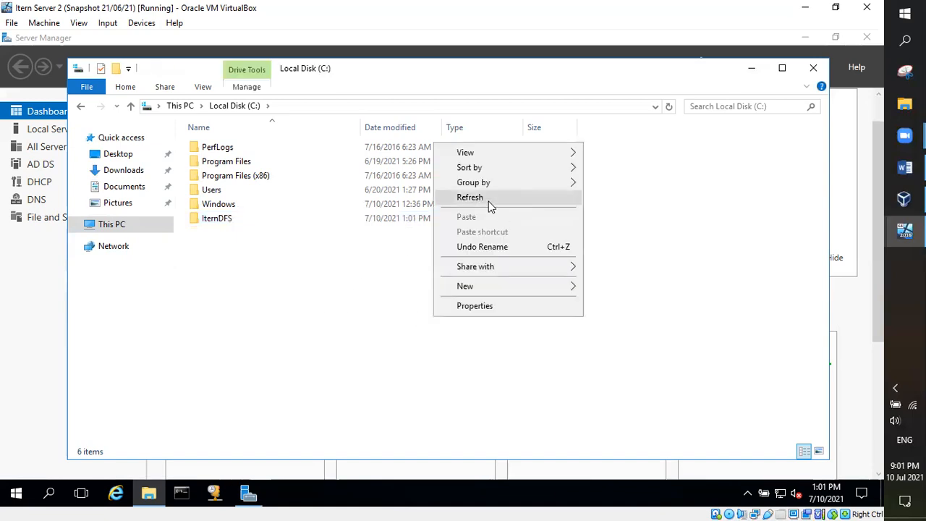
{"action": "left_click", "coordinate": [488, 197]}
{"action": "mouse_move", "coordinate": [904, 230]}
{"action": "left_click", "coordinate": [826, 207]}
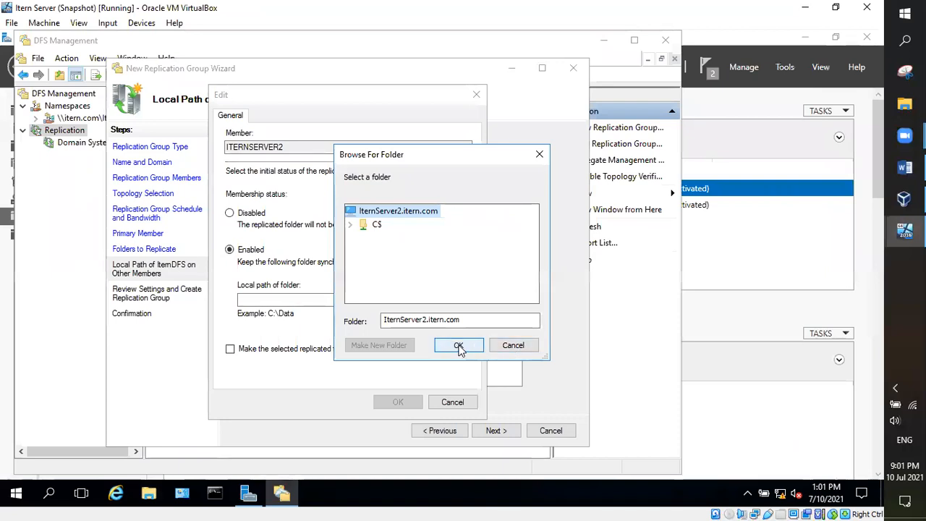
- Reload the folder browser for ITERNSERVER2 and set the replicated folder's local path to C:\IternDFS, keeping membership enabled
{"action": "left_click", "coordinate": [539, 154]}
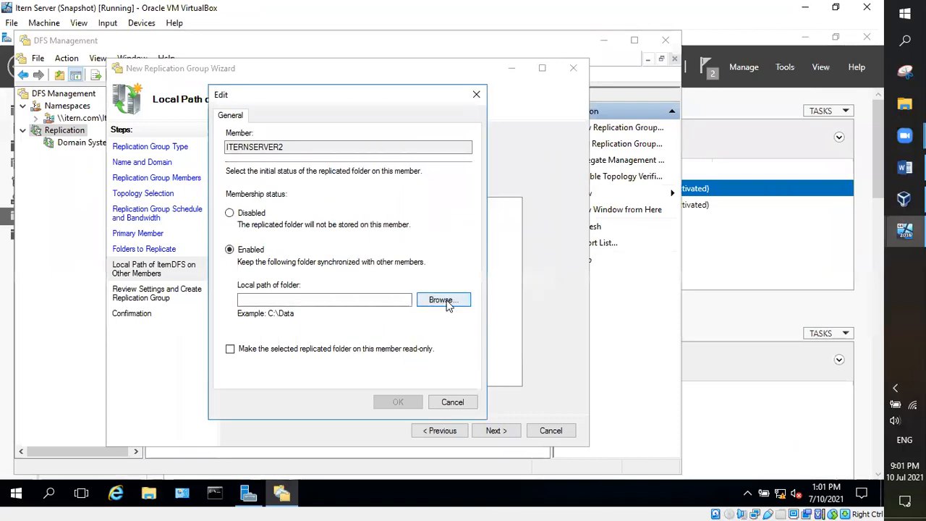
{"action": "left_click", "coordinate": [443, 300]}
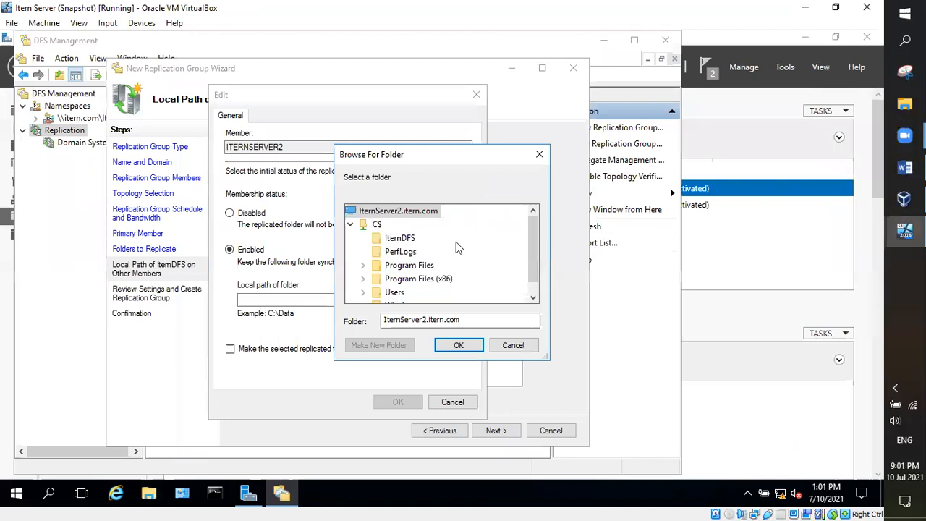
{"action": "left_click", "coordinate": [398, 243]}
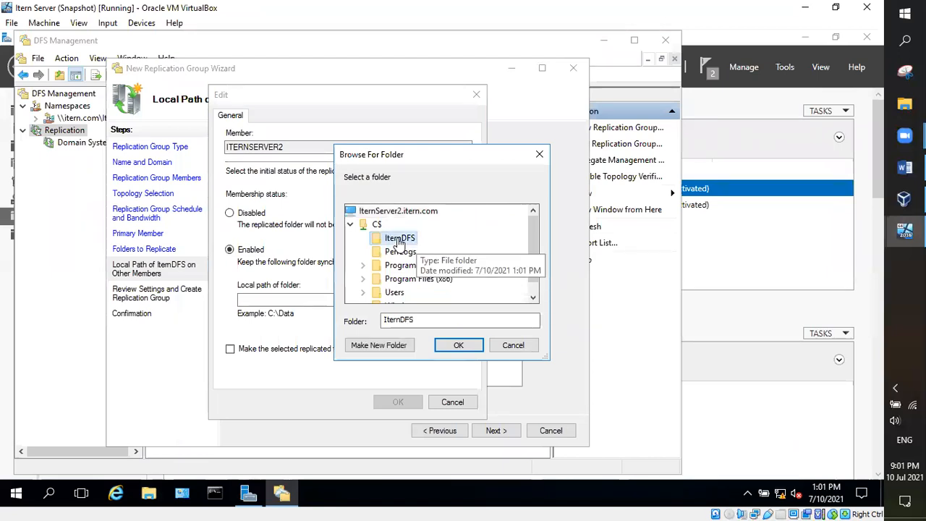
{"action": "left_click", "coordinate": [459, 346]}
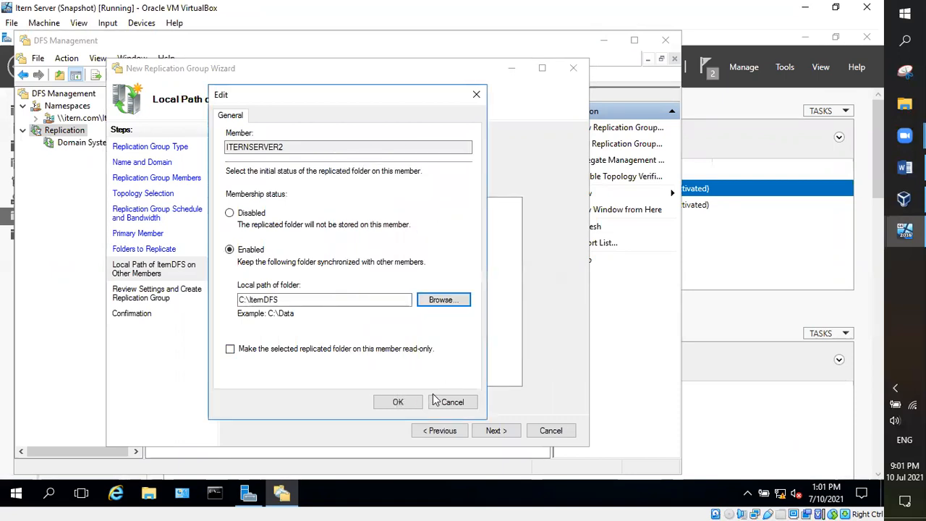
{"action": "left_click", "coordinate": [405, 401]}
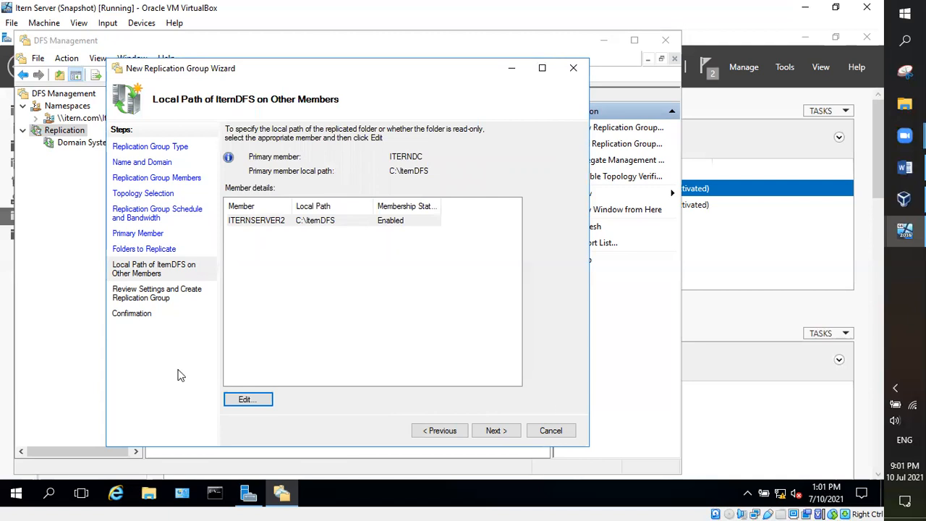
- Review the replication group settings, create the IternDFSR replication group, and dismiss the replication delay notice and the wizard
{"action": "left_click", "coordinate": [509, 432]}
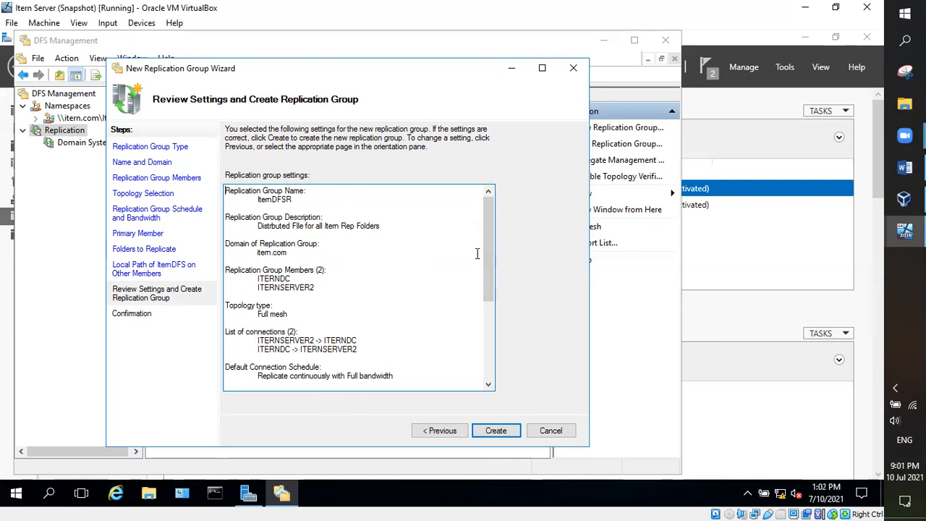
{"action": "left_click_drag", "start_coordinate": [487, 250], "coordinate": [478, 330]}
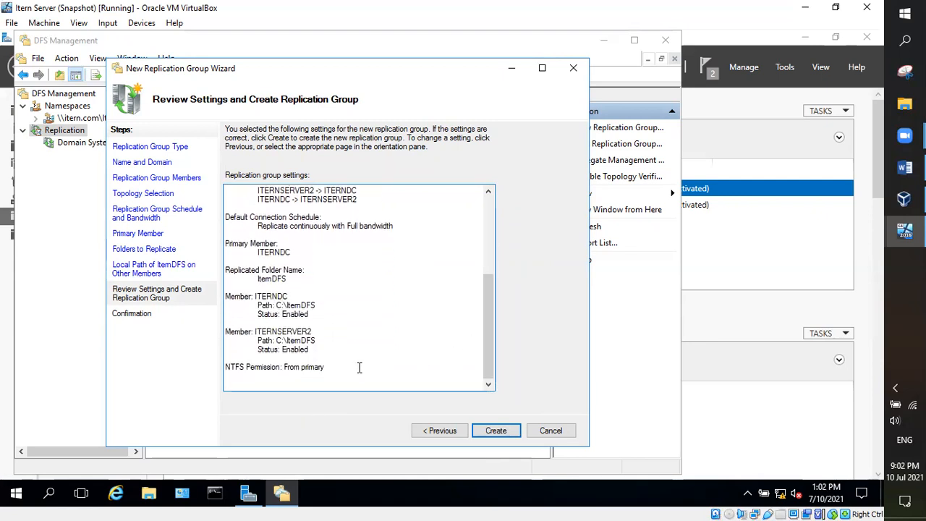
{"action": "left_click", "coordinate": [498, 433]}
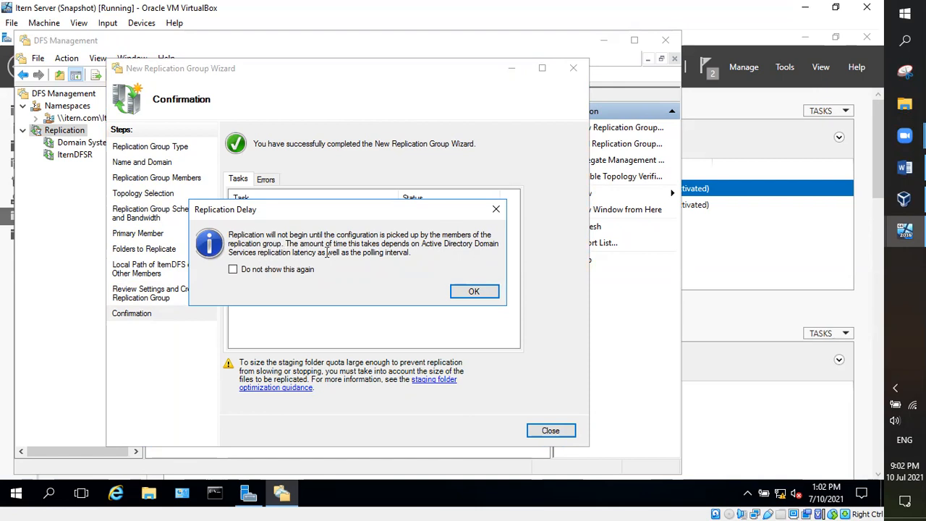
{"action": "left_click", "coordinate": [472, 295]}
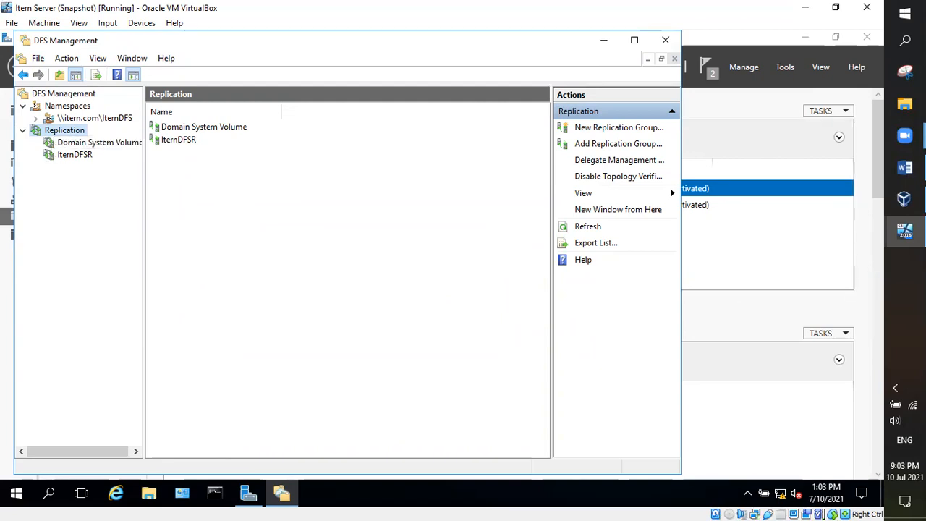
{"action": "mouse_move", "coordinate": [904, 230]}
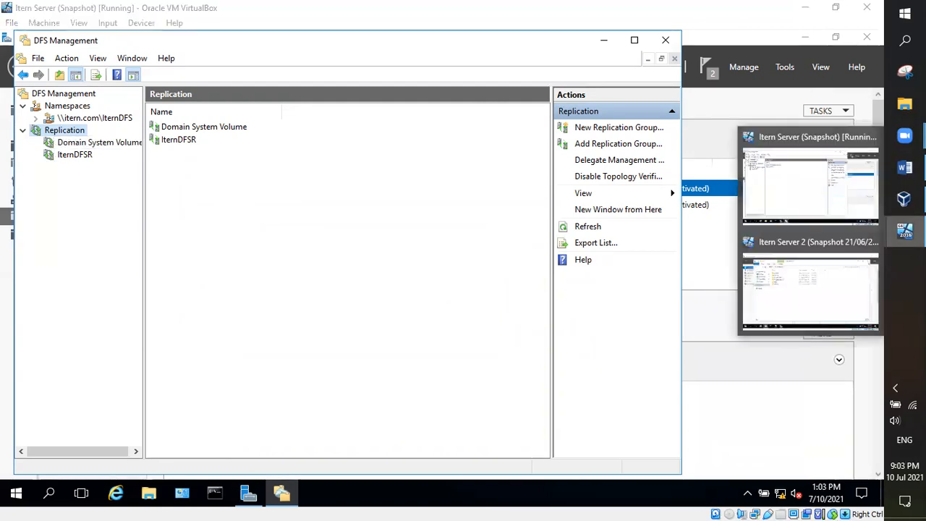
{"action": "left_click", "coordinate": [837, 294]}
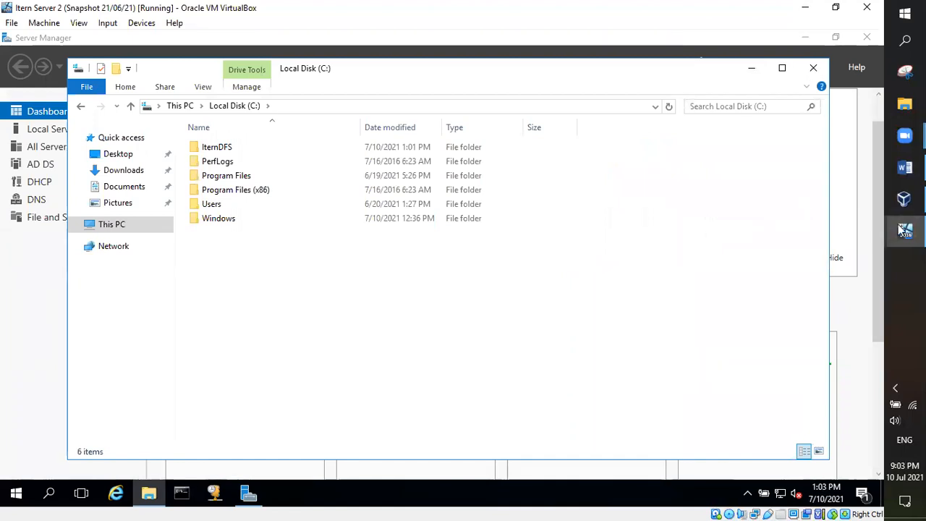
{"action": "mouse_move", "coordinate": [904, 231]}
{"action": "left_click", "coordinate": [794, 180]}
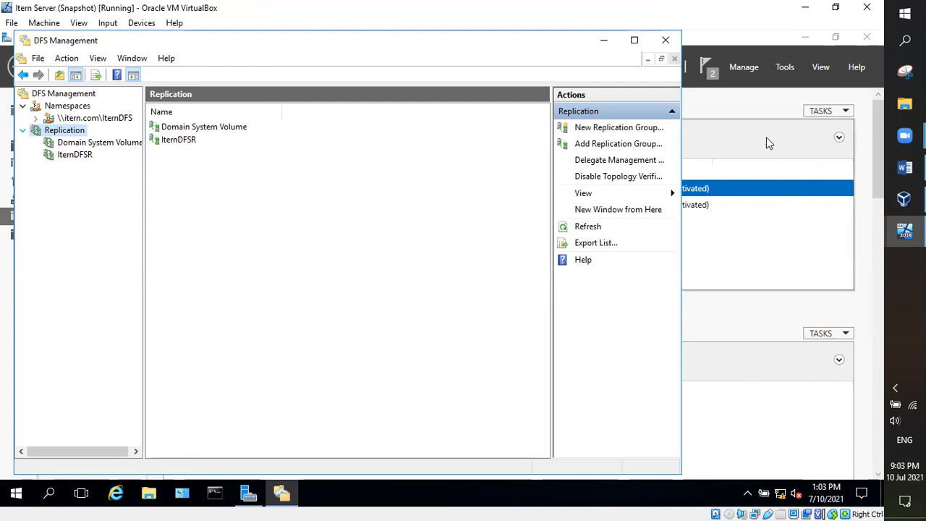
- Switch to the Itern Server 2 virtual machine and close its File Explorer window
{"action": "mouse_move", "coordinate": [904, 230]}
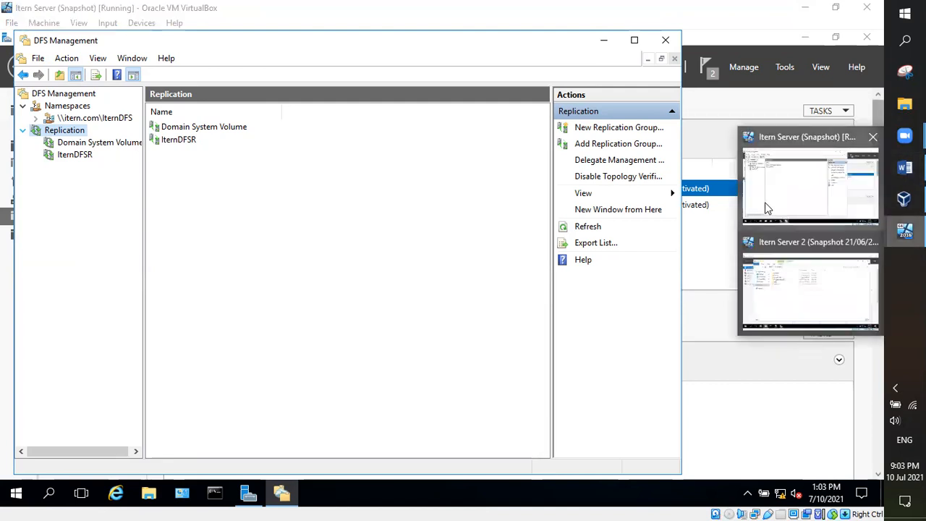
{"action": "left_click", "coordinate": [792, 246]}
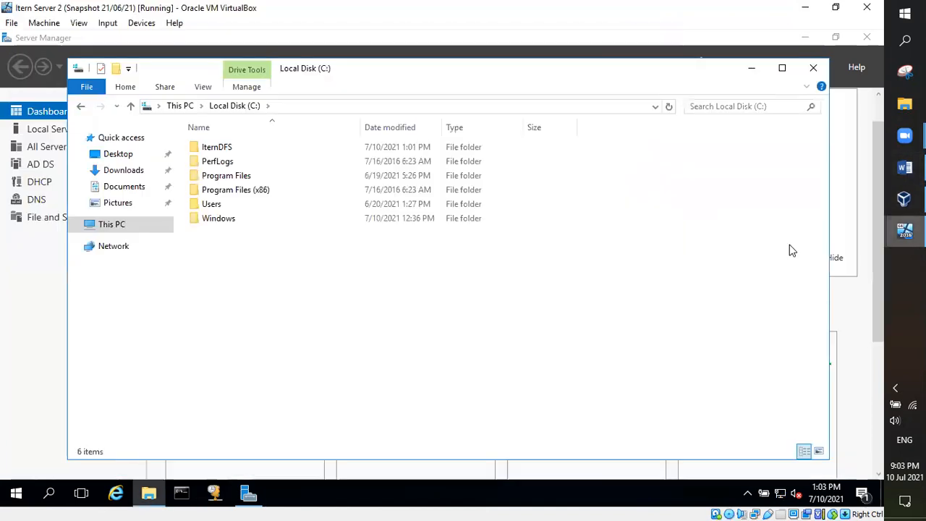
{"action": "left_click", "coordinate": [813, 68]}
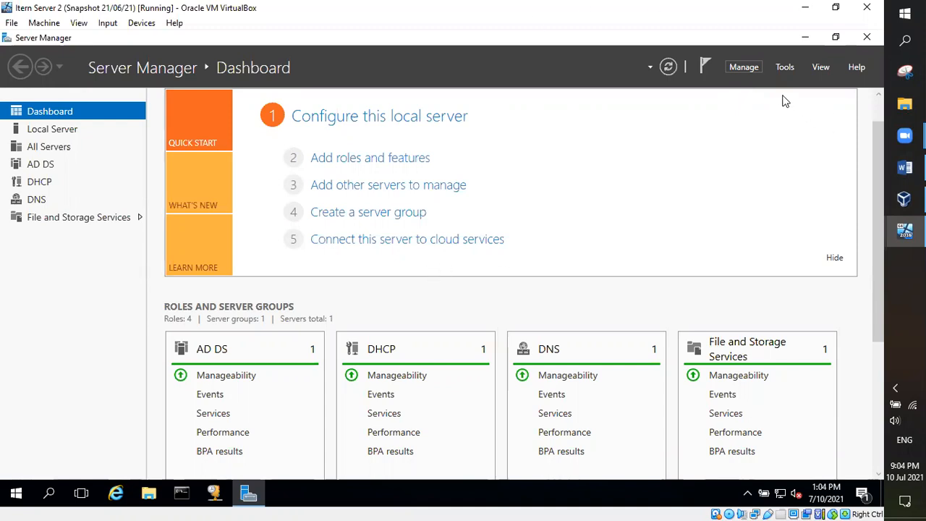
- Open the DFS Management console from Server Manager on Itern Server 2
{"action": "left_click", "coordinate": [904, 230]}
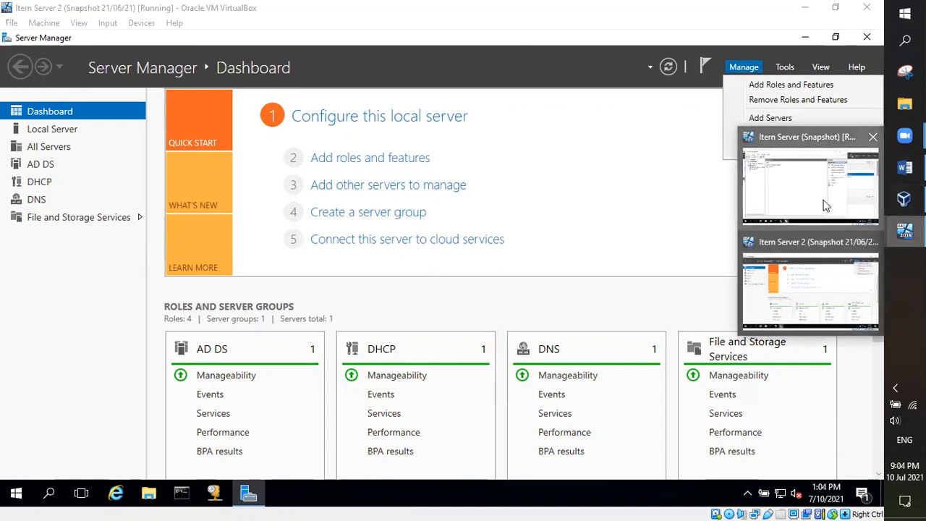
{"action": "left_click", "coordinate": [806, 267]}
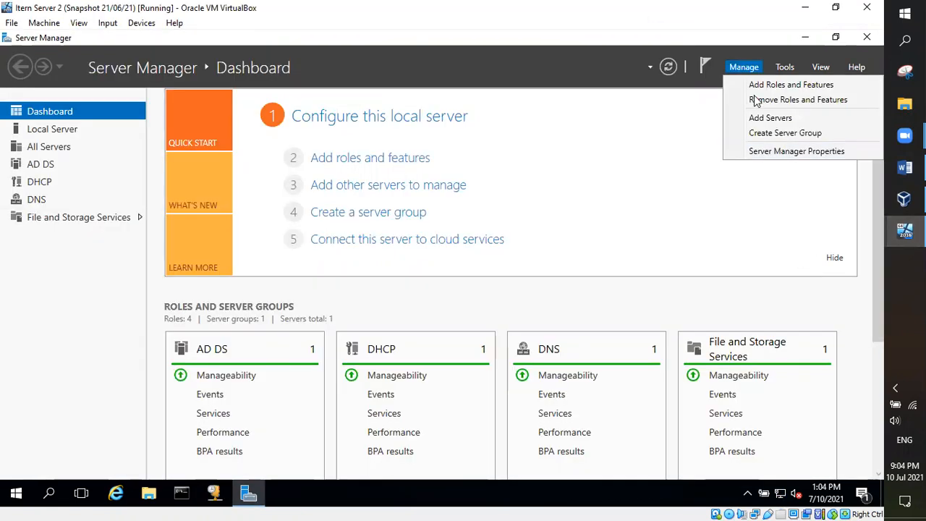
{"action": "left_click", "coordinate": [784, 67]}
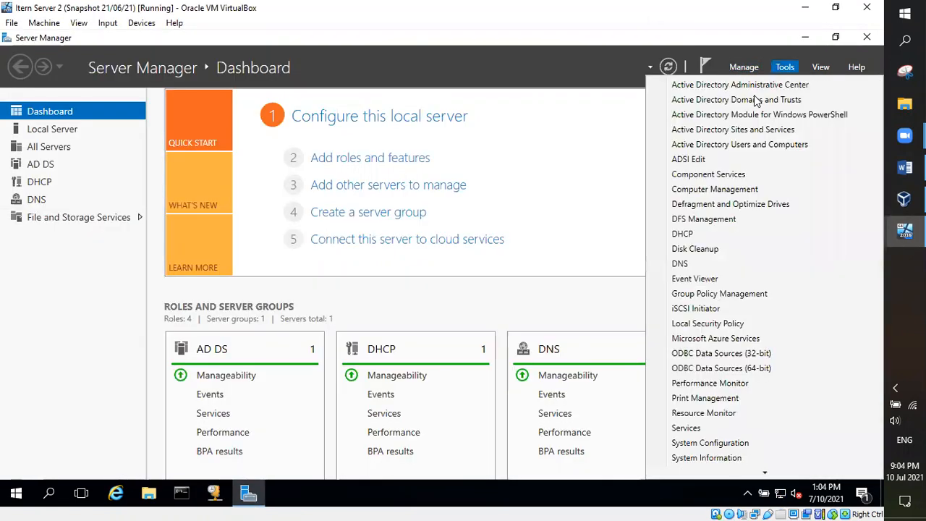
{"action": "left_click", "coordinate": [695, 220]}
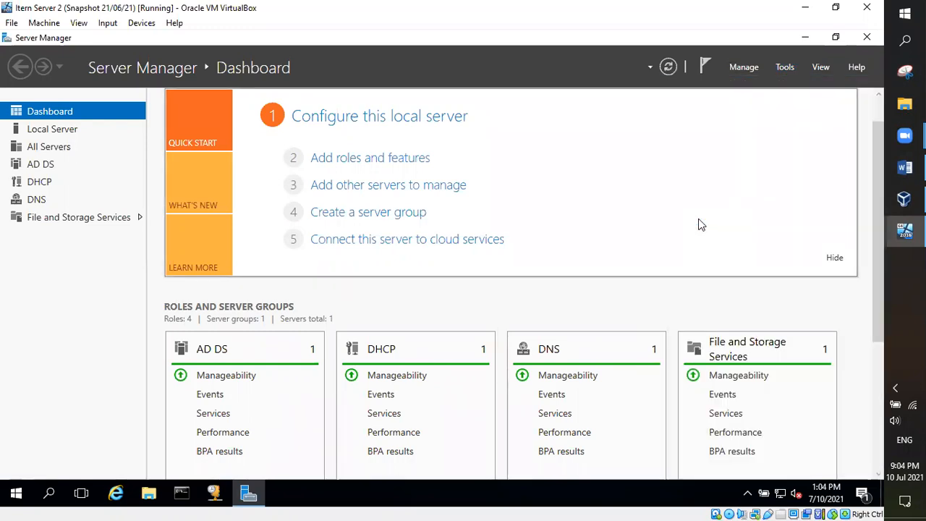
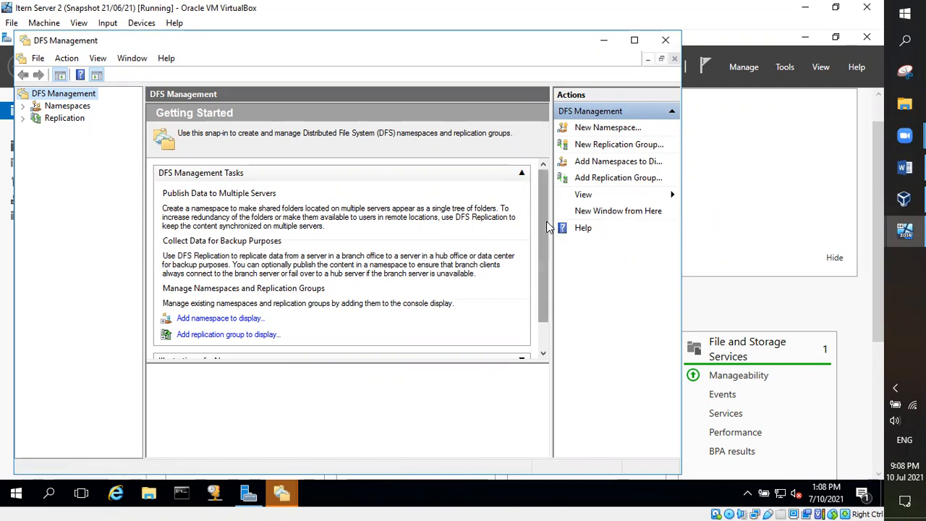
{"action": "scroll", "coordinate": [543, 263], "scroll_direction": "down", "scroll_amount": 2}
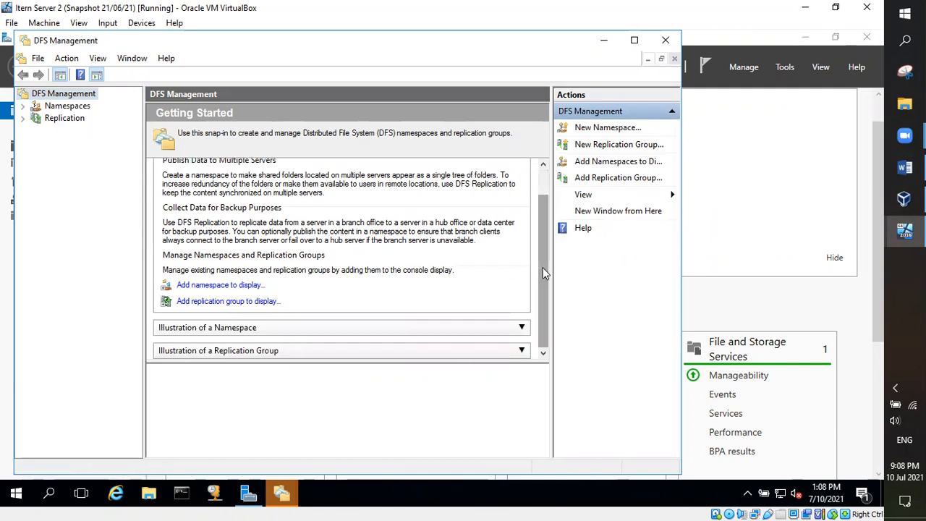
{"action": "scroll", "coordinate": [546, 231], "scroll_direction": "up", "scroll_amount": 2}
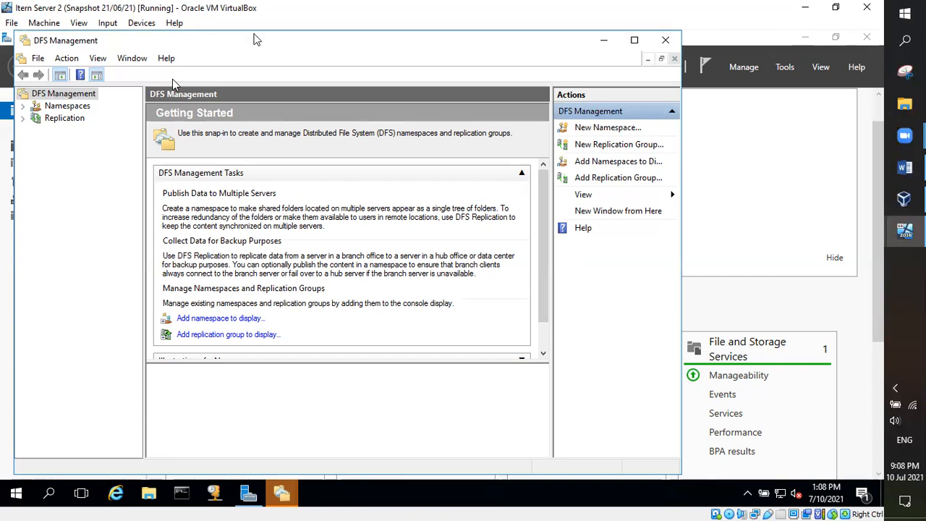
{"action": "left_click_drag", "start_coordinate": [253, 37], "coordinate": [283, 37]}
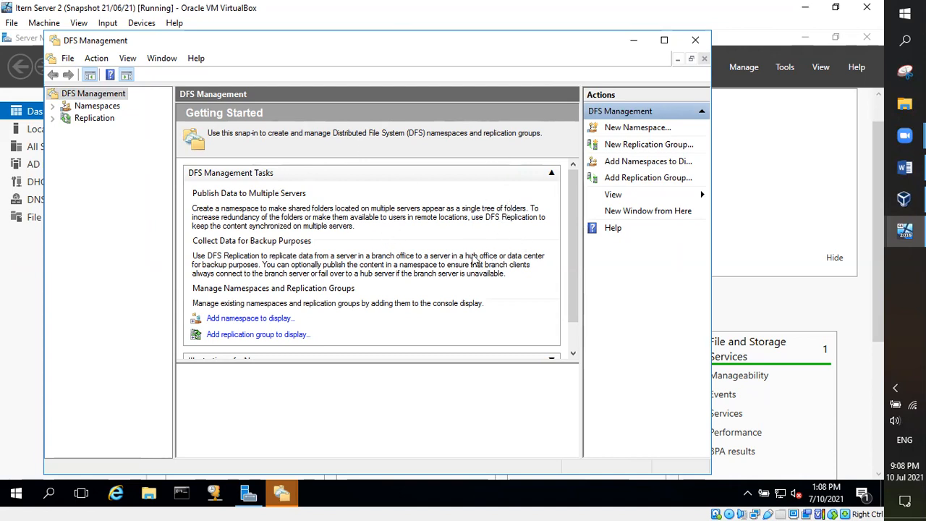
- Look at the Replication node in DFS Management on the Itern Server VM, and return to the Itern Server 2 VM
{"action": "left_click", "coordinate": [904, 232]}
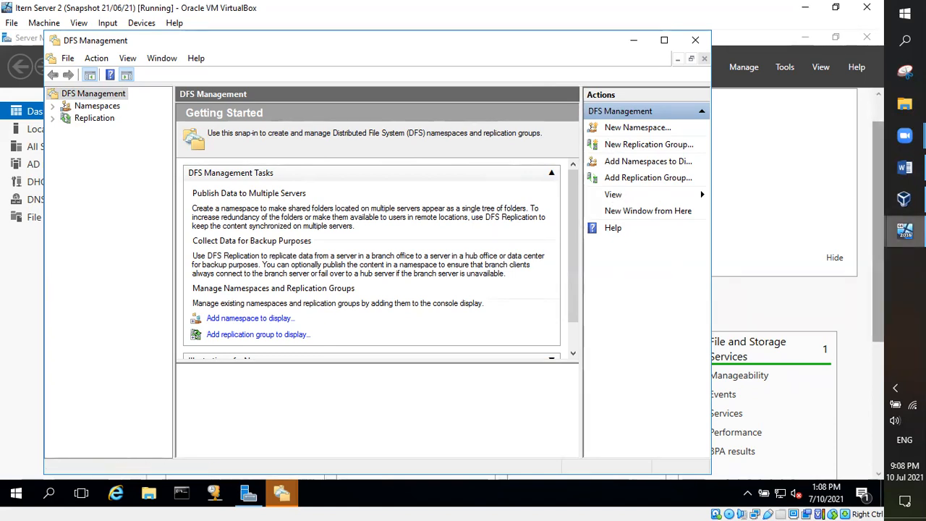
{"action": "left_click", "coordinate": [797, 196]}
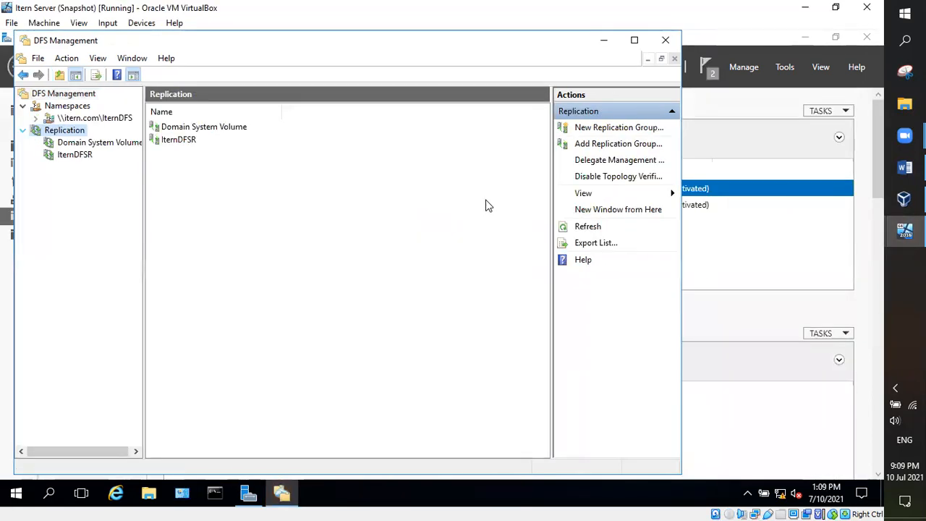
{"action": "left_click", "coordinate": [904, 231]}
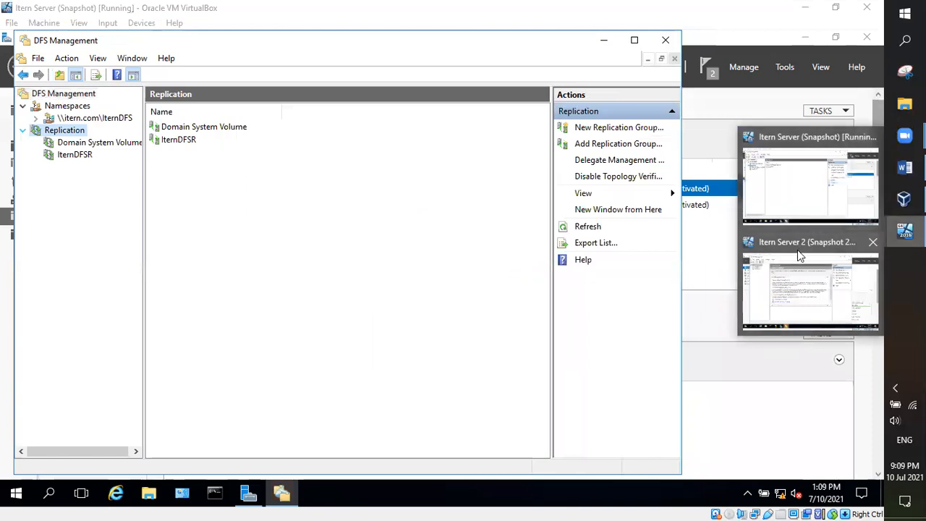
{"action": "left_click", "coordinate": [797, 249]}
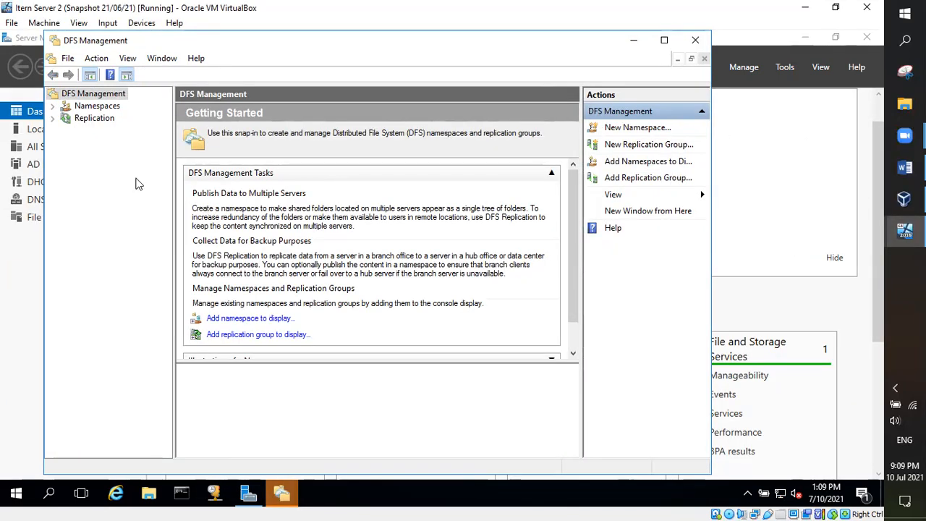
- Expand Replication in DFS Management and display the memberships of the IternDFSR replication group
{"action": "left_click", "coordinate": [53, 119]}
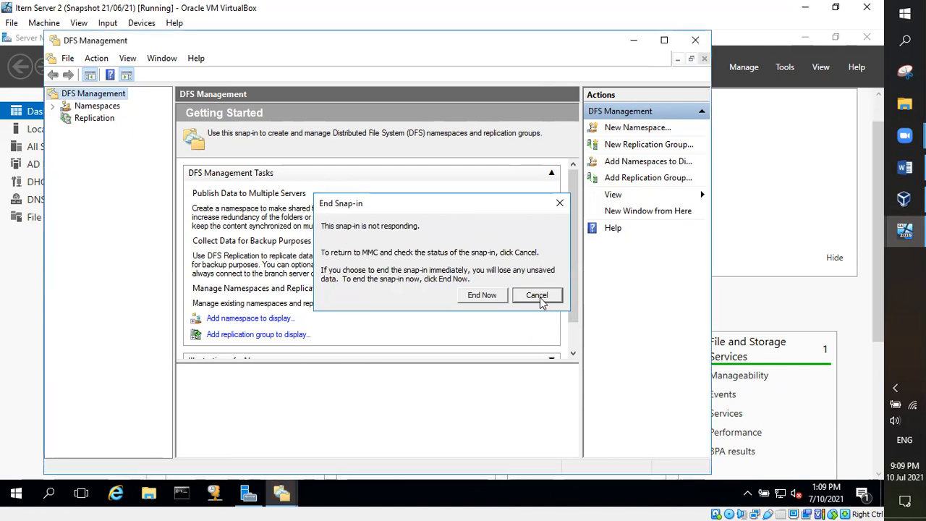
{"action": "left_click", "coordinate": [559, 202]}
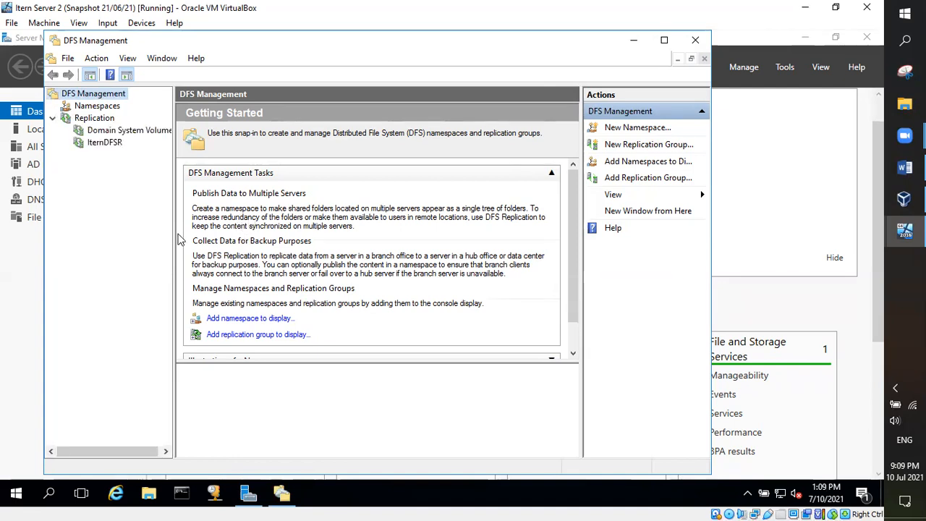
{"action": "left_click", "coordinate": [105, 143]}
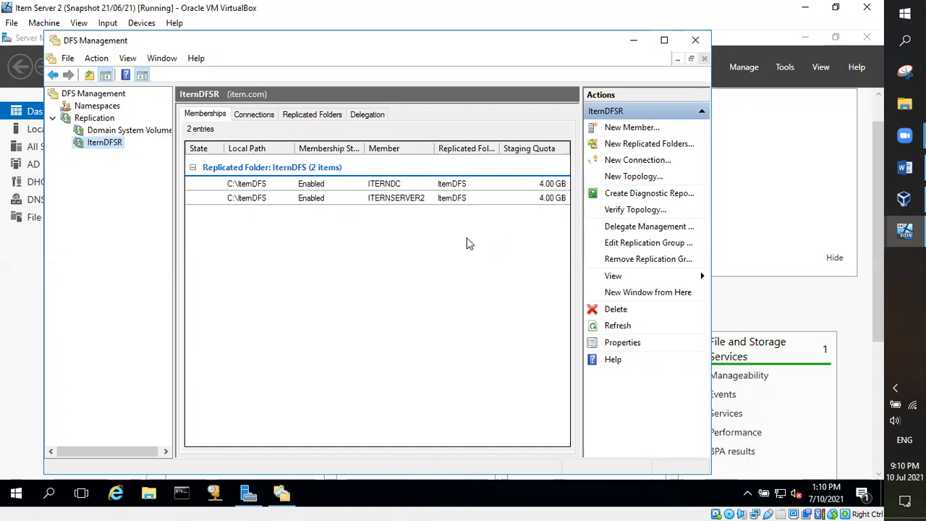
- Switch to the Itern Server VM and open the C:\IternDFS folder in File Explorer
{"action": "mouse_move", "coordinate": [904, 230]}
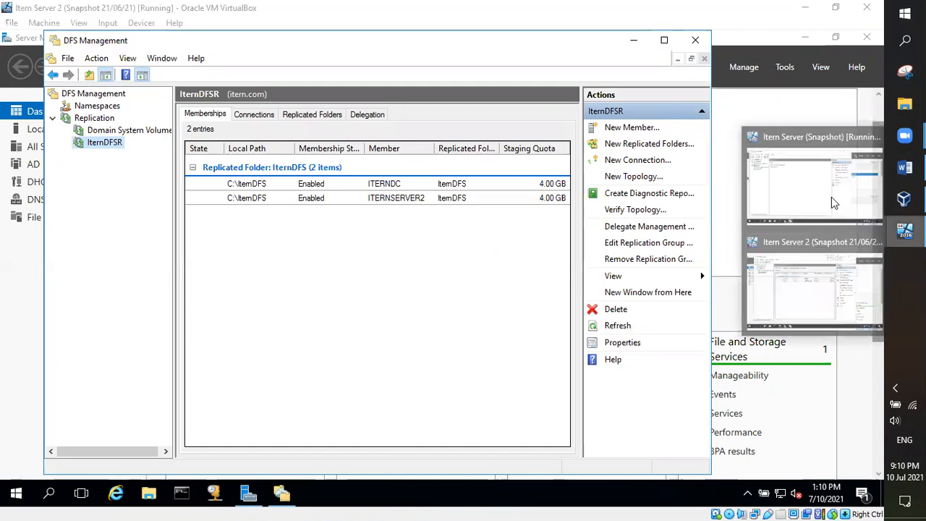
{"action": "left_click", "coordinate": [831, 196]}
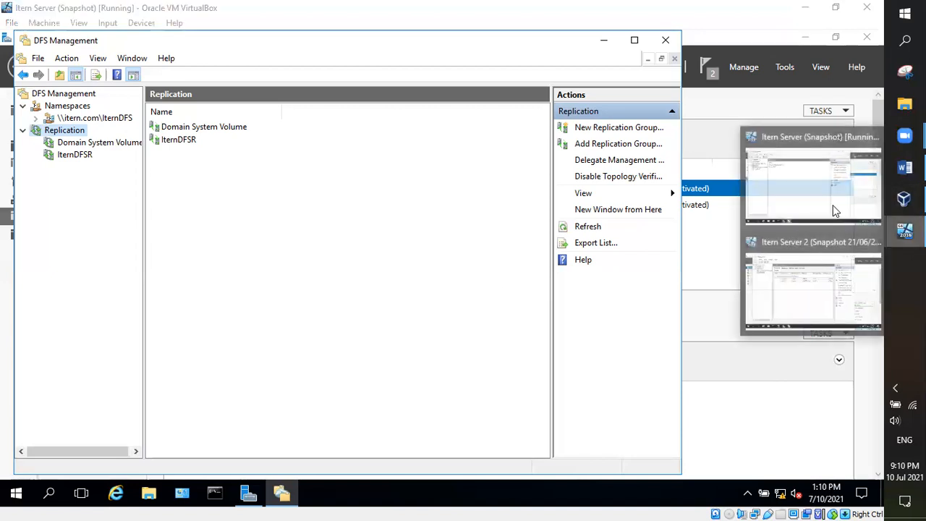
{"action": "left_click", "coordinate": [149, 493]}
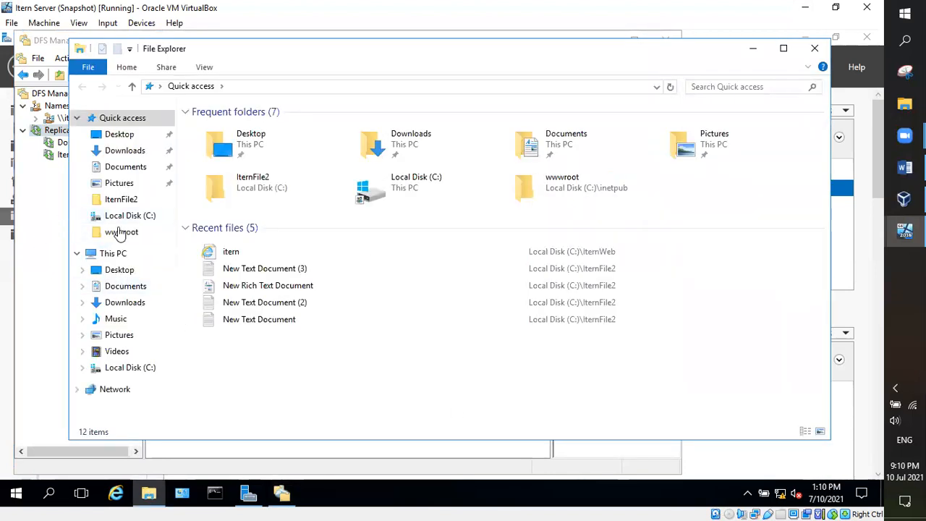
{"action": "left_click", "coordinate": [129, 369]}
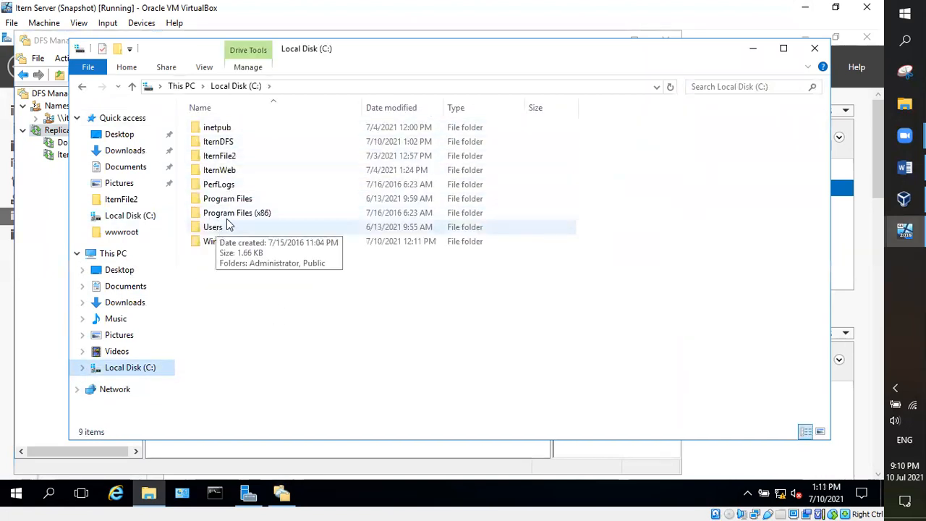
{"action": "left_click", "coordinate": [228, 155]}
{"action": "double_click", "coordinate": [224, 142]}
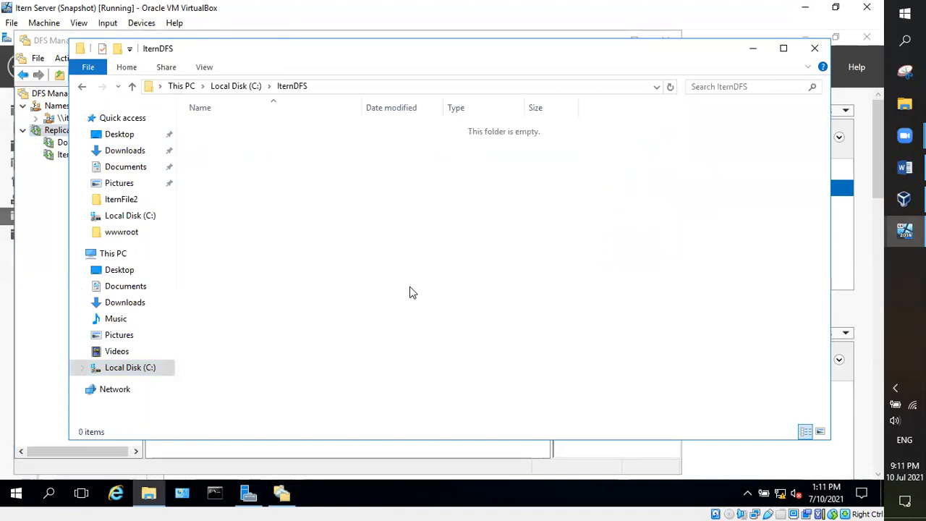
- Create a new text document named "Itern Database" in the IternDFS folder
{"action": "right_click", "coordinate": [382, 199]}
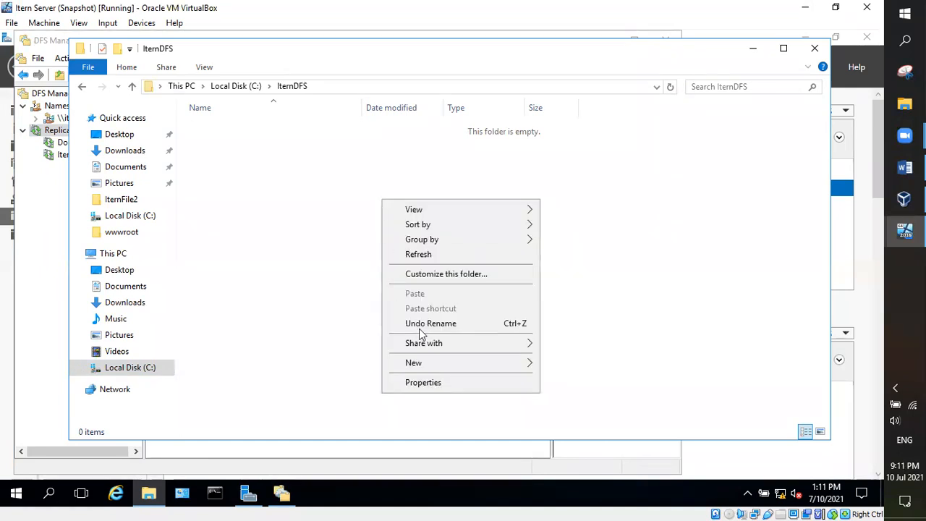
{"action": "mouse_move", "coordinate": [520, 365]}
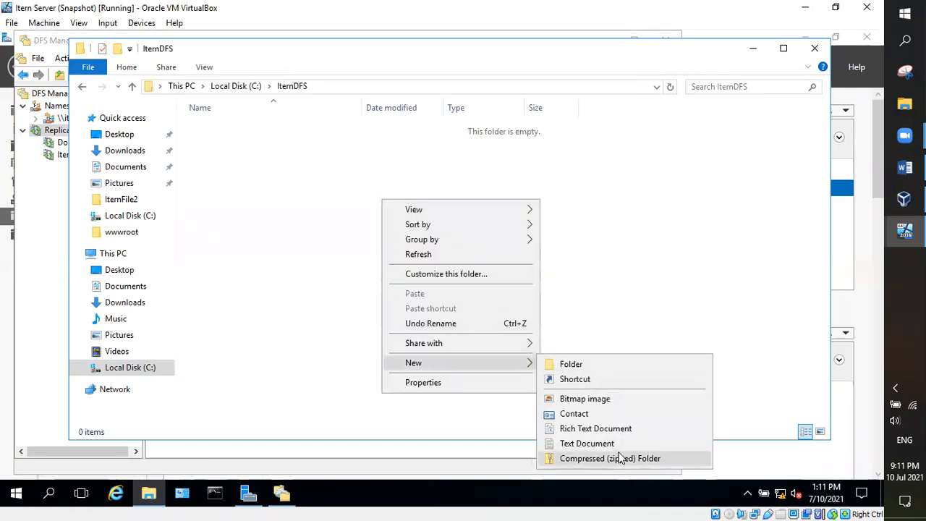
{"action": "left_click", "coordinate": [600, 443]}
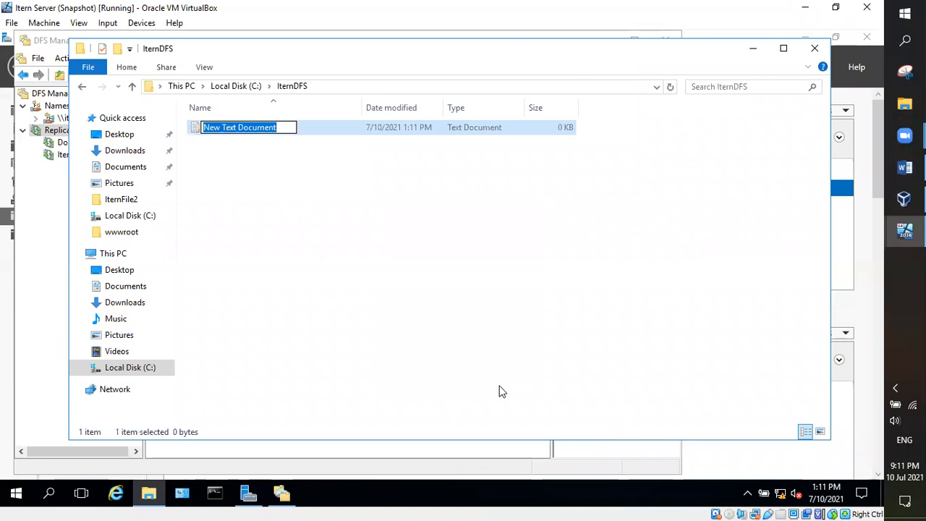
{"action": "type", "text": "H"}
{"action": "key", "text": "BackSpace"}
{"action": "type", "text": "Itern Database"}
{"action": "key", "text": "Return"}
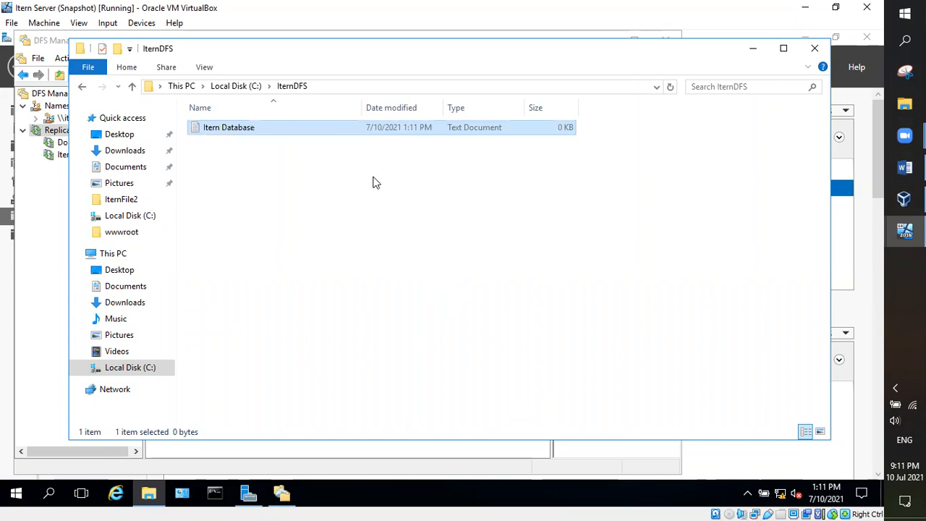
- Open the Itern Database text file in Notepad and write the line "Can you read me?"
{"action": "double_click", "coordinate": [227, 128]}
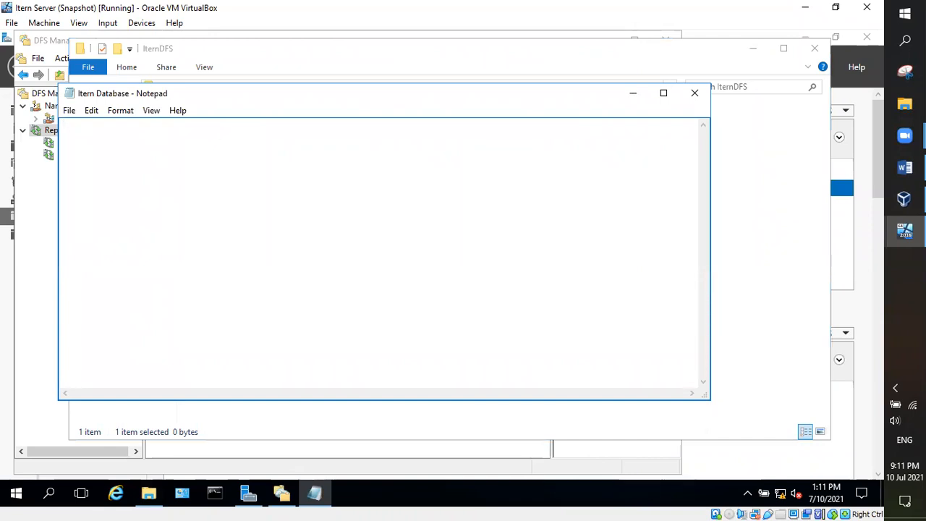
{"action": "type", "text": "Can we edit yo"}
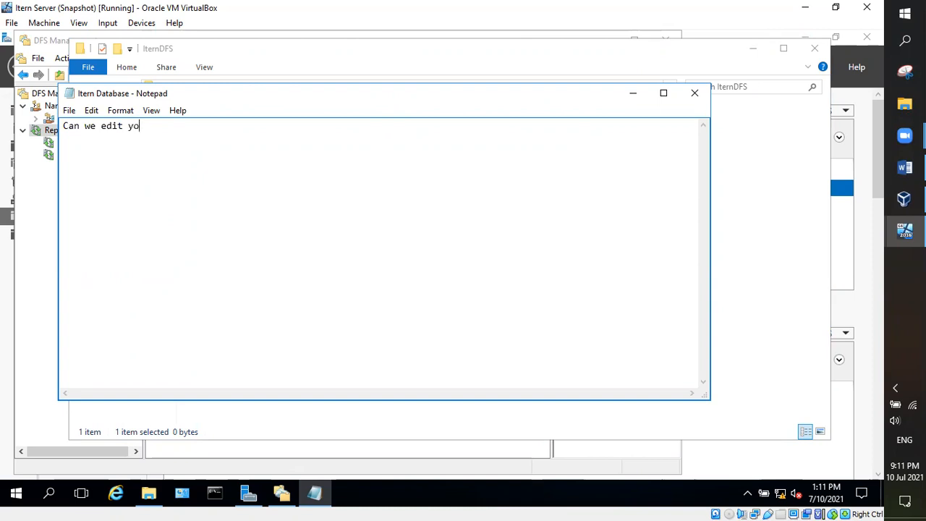
{"action": "key", "text": "BackSpace"}
{"action": "key", "text": "BackSpace"}
{"action": "key", "text": "BackSpace"}
{"action": "key", "text": "BackSpace"}
{"action": "key", "text": "BackSpace"}
{"action": "key", "text": "BackSpace"}
{"action": "key", "text": "BackSpace"}
{"action": "key", "text": "BackSpace"}
{"action": "type", "text": "y"}
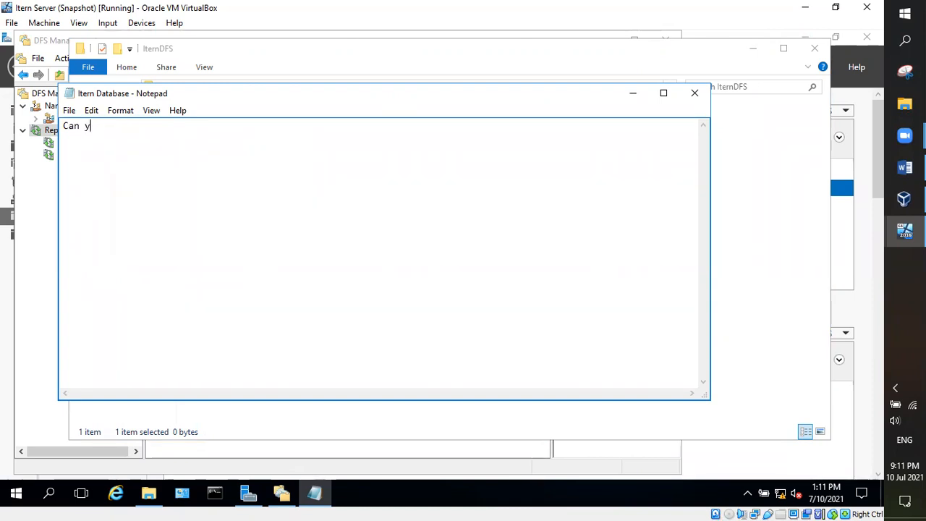
{"action": "type", "text": "ou read me"}
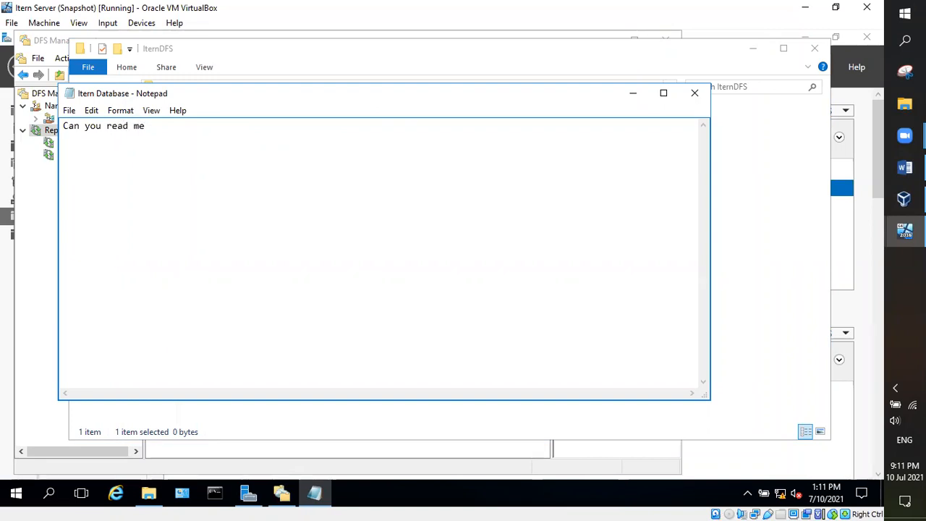
{"action": "type", "text": "?"}
{"action": "key", "text": "Return"}
- Save the text entered in the Itern Database file
{"action": "left_click", "coordinate": [68, 110]}
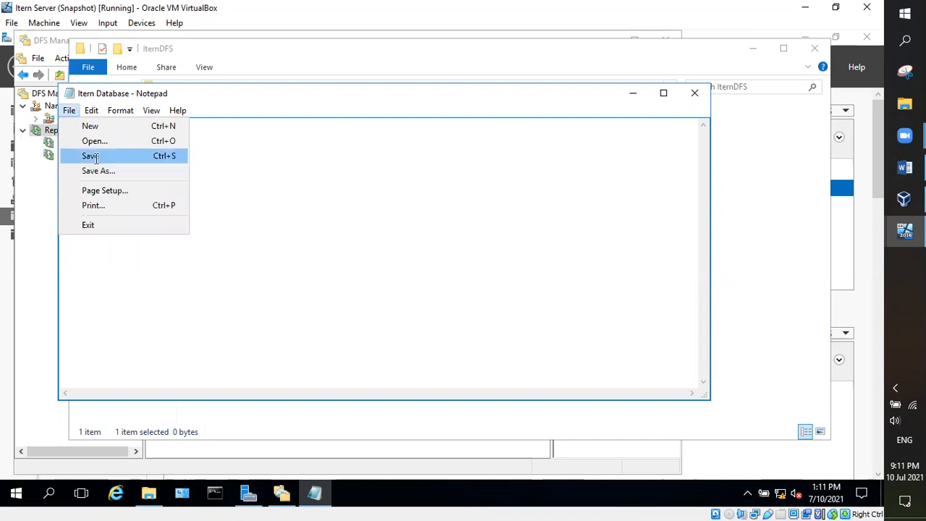
{"action": "left_click", "coordinate": [90, 157]}
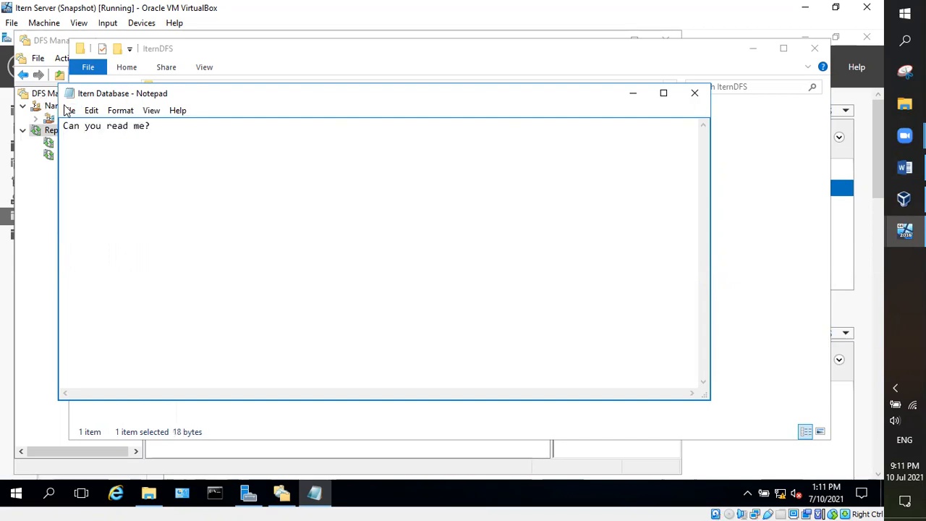
{"action": "left_click", "coordinate": [69, 110]}
{"action": "left_click", "coordinate": [86, 157]}
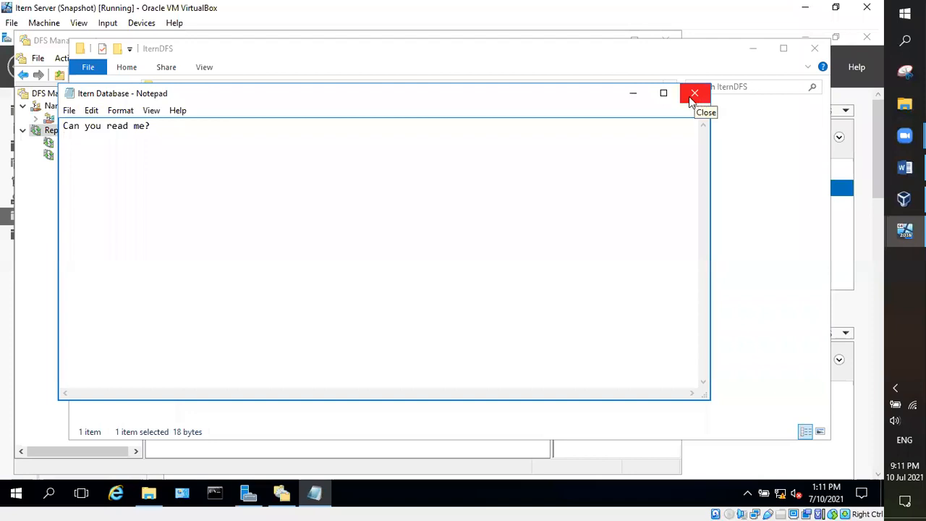
- Switch to the Itern Server 2 VM and review the IternDFSR group's memberships in DFS Management
{"action": "mouse_move", "coordinate": [904, 230]}
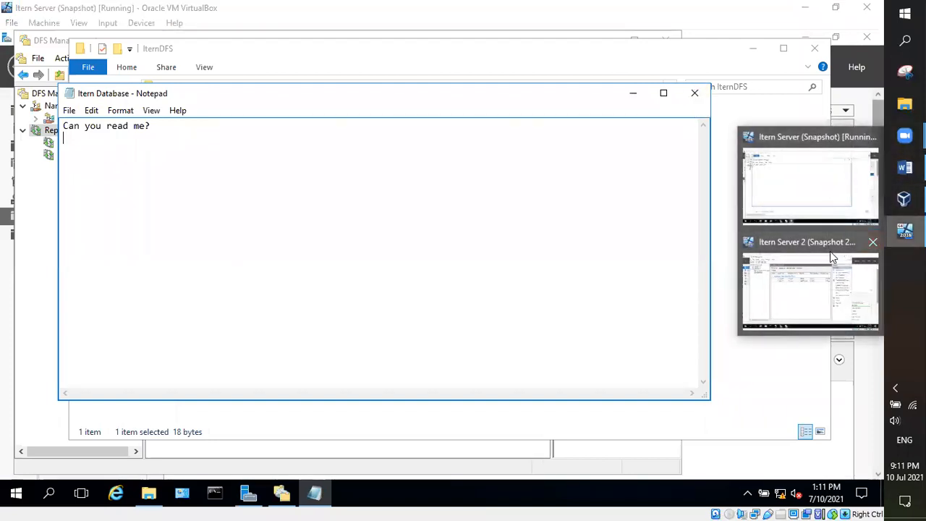
{"action": "left_click", "coordinate": [787, 264]}
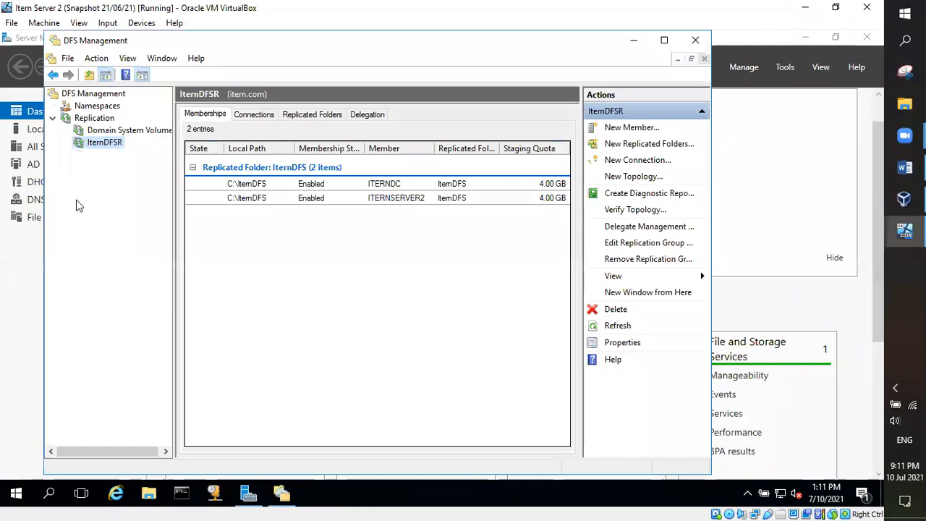
{"action": "left_click", "coordinate": [103, 144]}
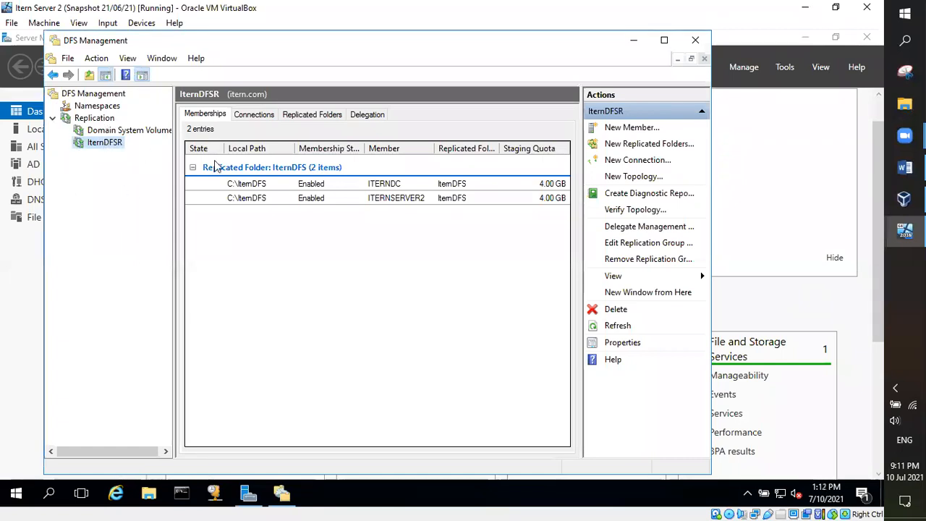
- Open the Itern Database text file from C:\IternDFS on Itern Server 2 to check its replicated content
{"action": "left_click", "coordinate": [148, 496]}
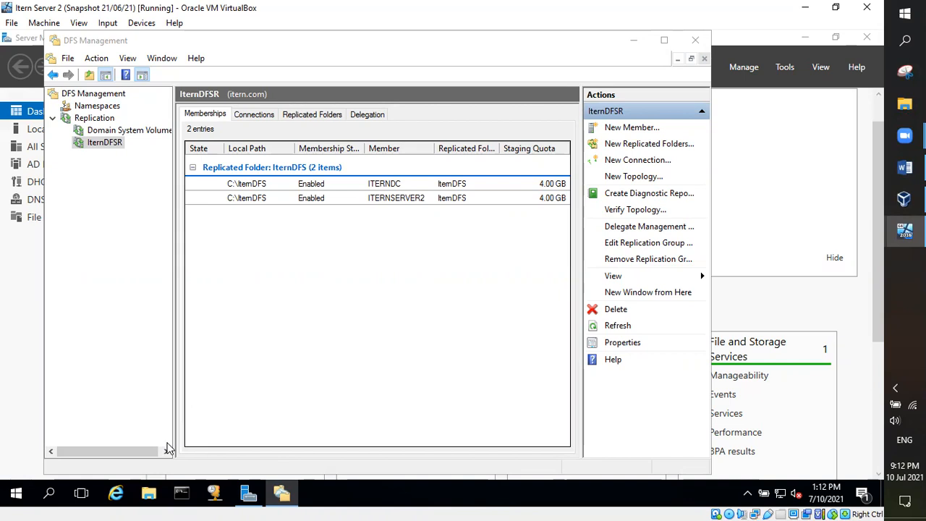
{"action": "key", "text": "super+e"}
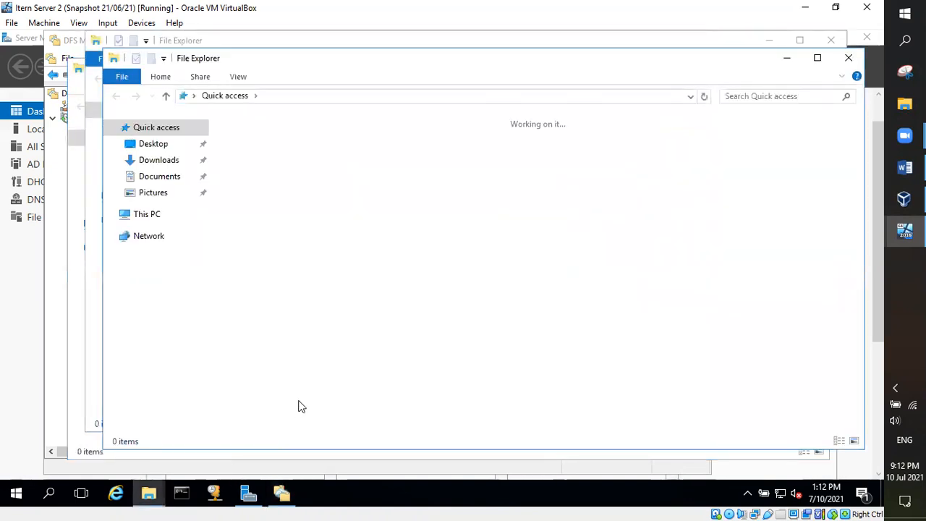
{"action": "left_click", "coordinate": [149, 215]}
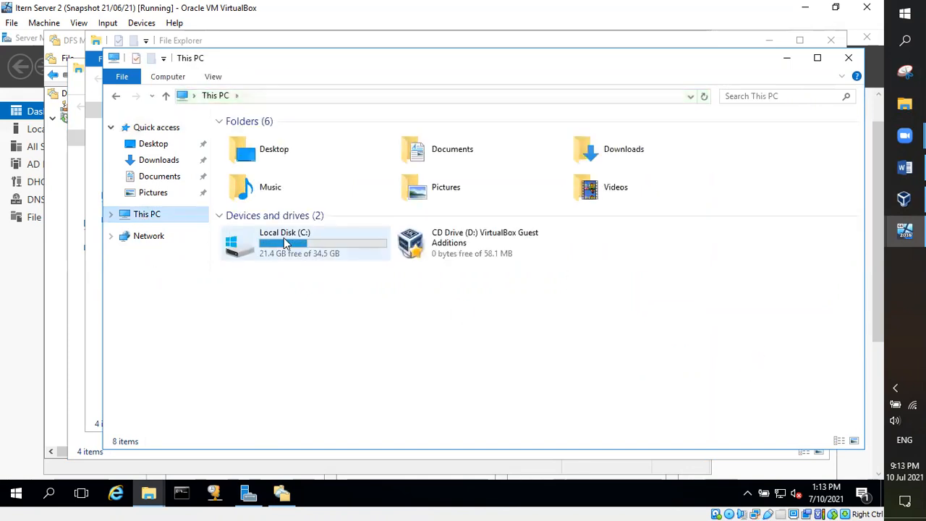
{"action": "left_click", "coordinate": [274, 244]}
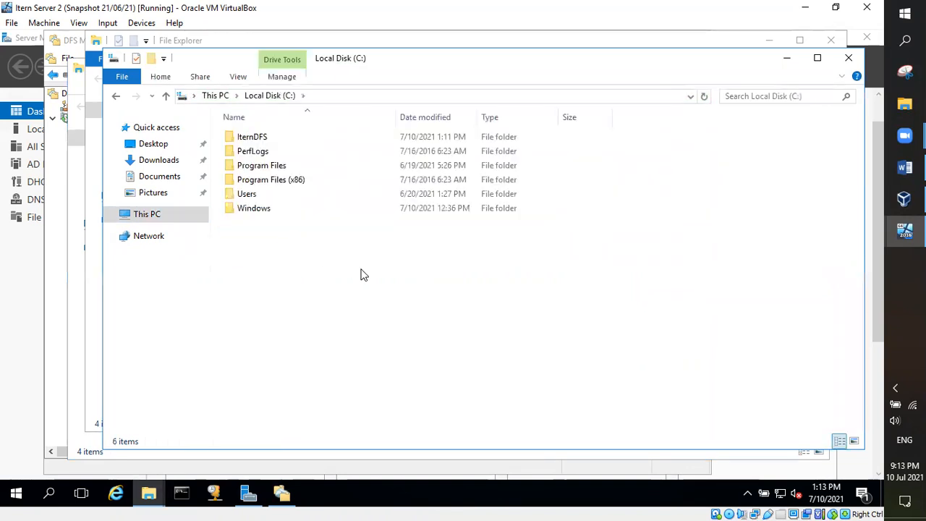
{"action": "left_click", "coordinate": [279, 138]}
{"action": "double_click", "coordinate": [279, 138]}
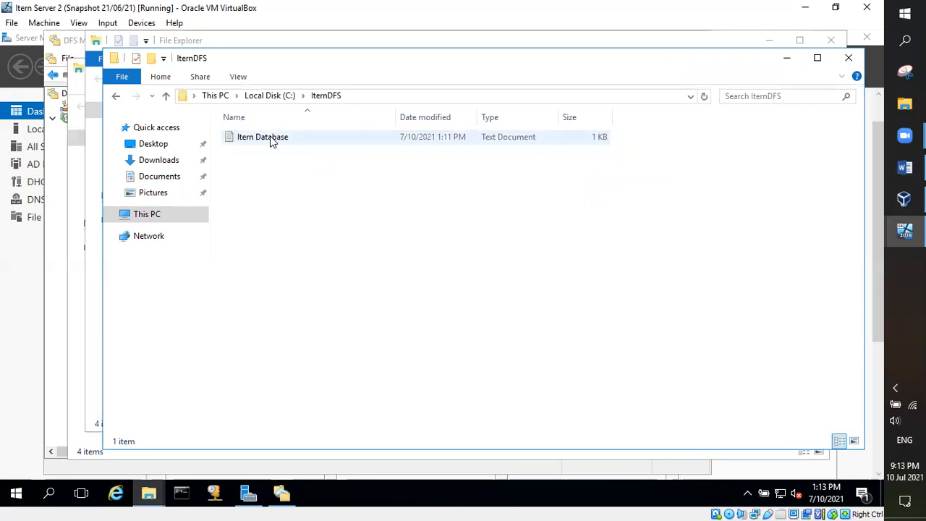
{"action": "double_click", "coordinate": [272, 138]}
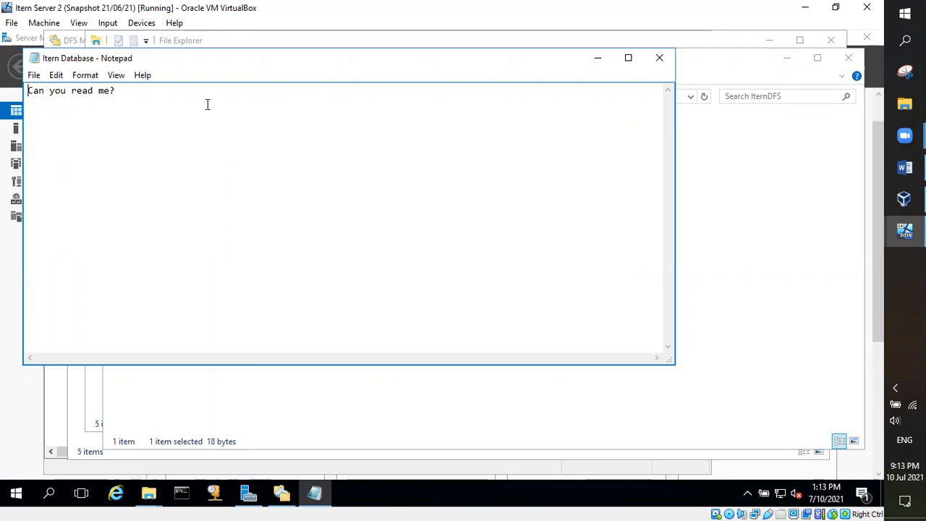
- Add the line "Yes I can read you?" below the existing text of the Itern Database file and save it
{"action": "key", "text": "Return"}
{"action": "type", "text": "Yes I can read you?"}
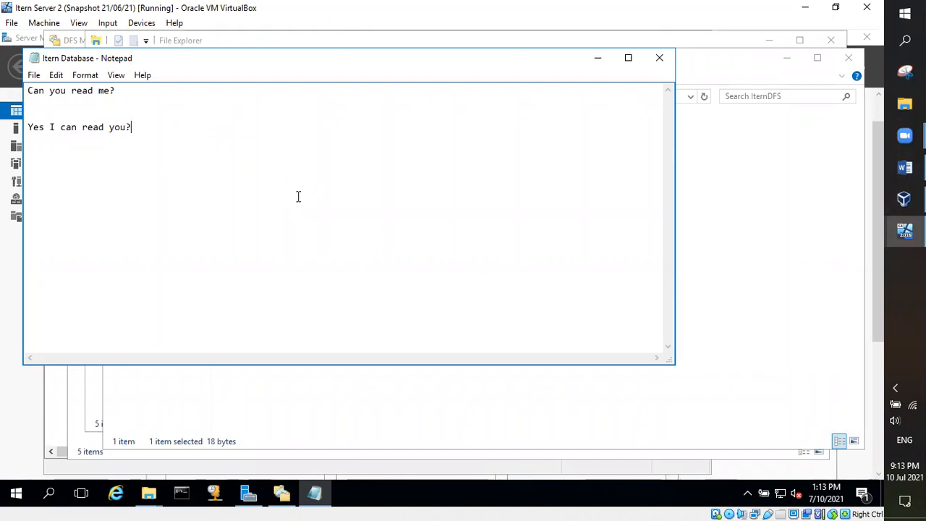
{"action": "left_click", "coordinate": [34, 75]}
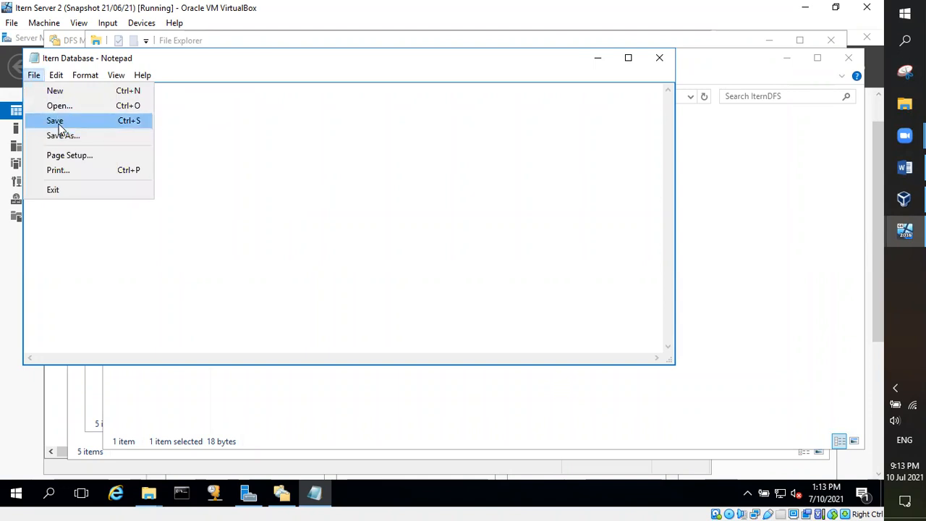
{"action": "left_click", "coordinate": [60, 123]}
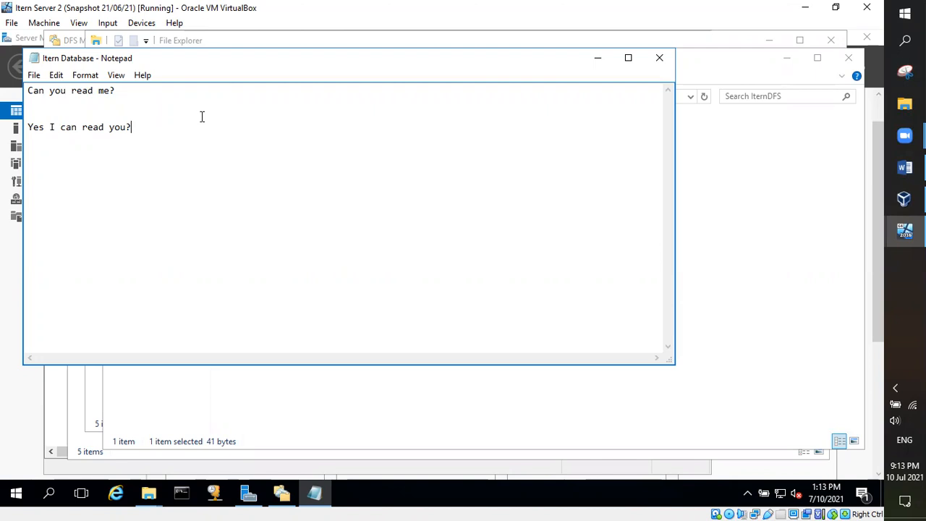
- Switch to the Itern Server VM and close the Itern Database file open in Notepad
{"action": "mouse_move", "coordinate": [888, 213]}
{"action": "left_click", "coordinate": [816, 198]}
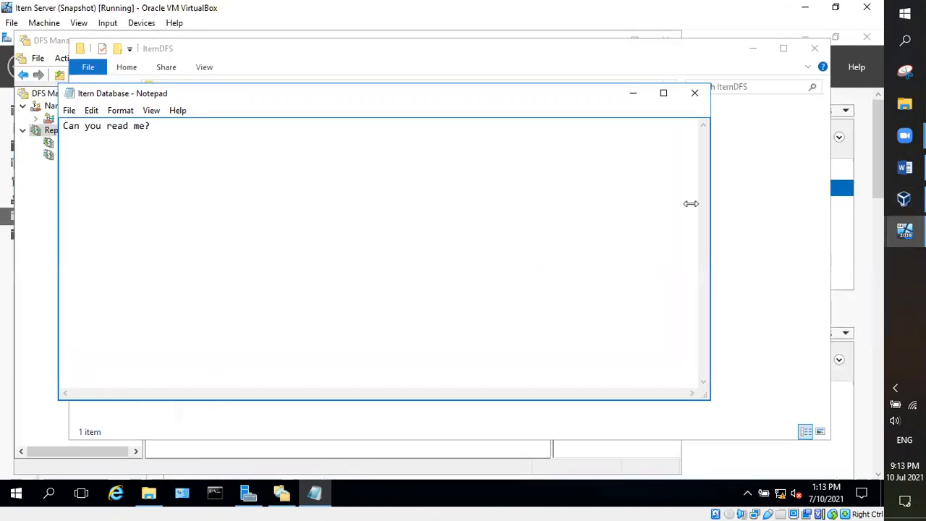
{"action": "left_click", "coordinate": [694, 93]}
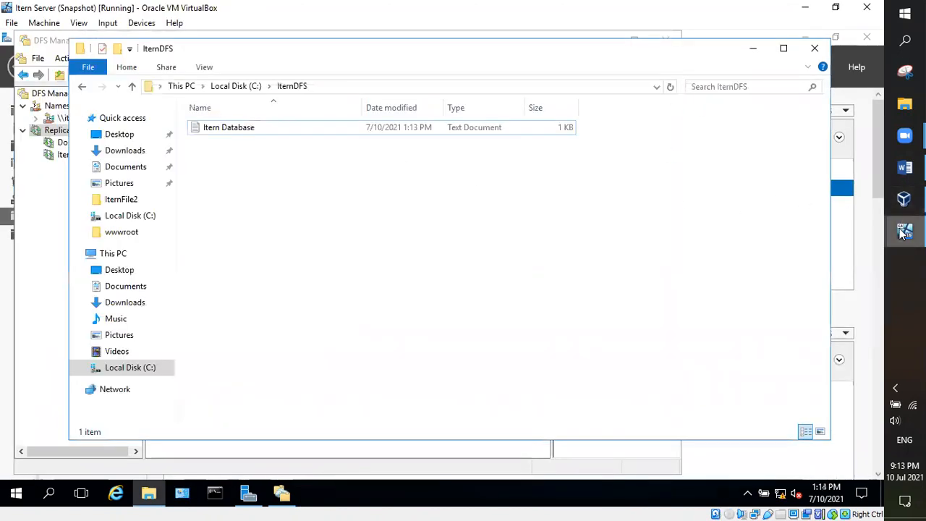
- Return to the Itern Server 2 VM and save the Itern Database file again
{"action": "mouse_move", "coordinate": [904, 232]}
{"action": "left_click", "coordinate": [808, 293]}
{"action": "left_click", "coordinate": [34, 76]}
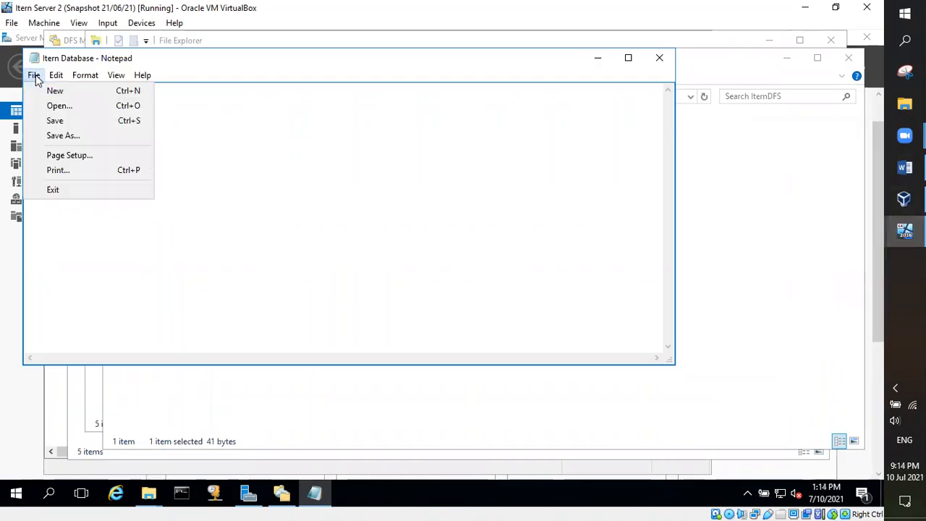
{"action": "left_click", "coordinate": [59, 122]}
- Reopen Itern Database from IternDFS on Itern Server and compare its text with the copy on Itern Server 2
{"action": "mouse_move", "coordinate": [894, 230]}
{"action": "left_click", "coordinate": [810, 290]}
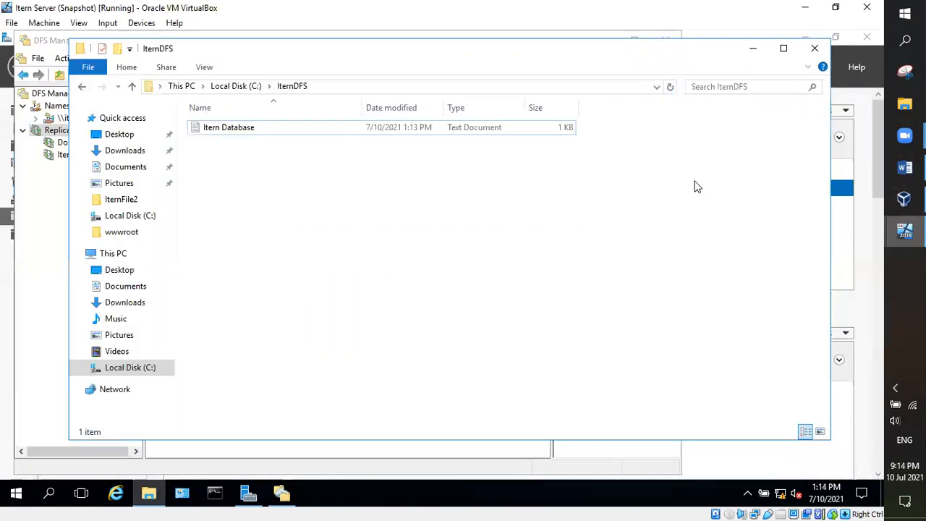
{"action": "double_click", "coordinate": [233, 127]}
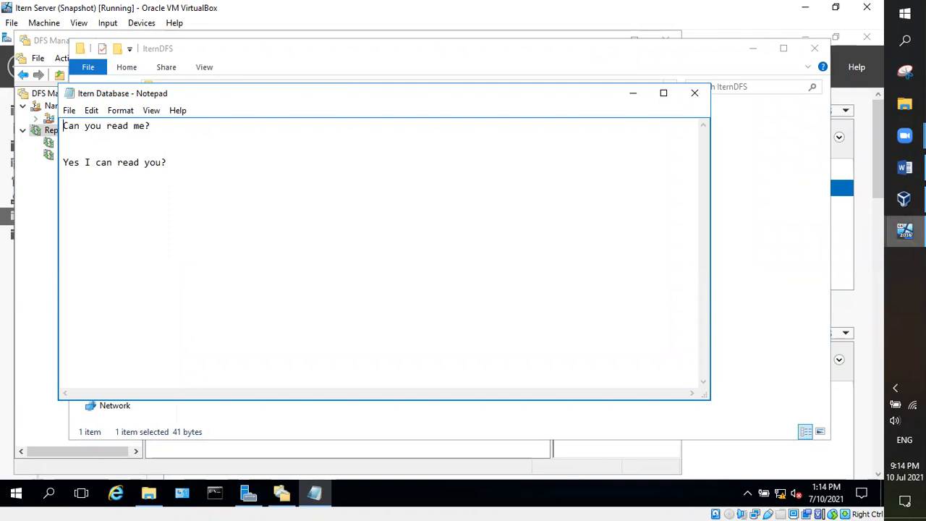
{"action": "mouse_move", "coordinate": [905, 230]}
{"action": "left_click", "coordinate": [789, 269]}
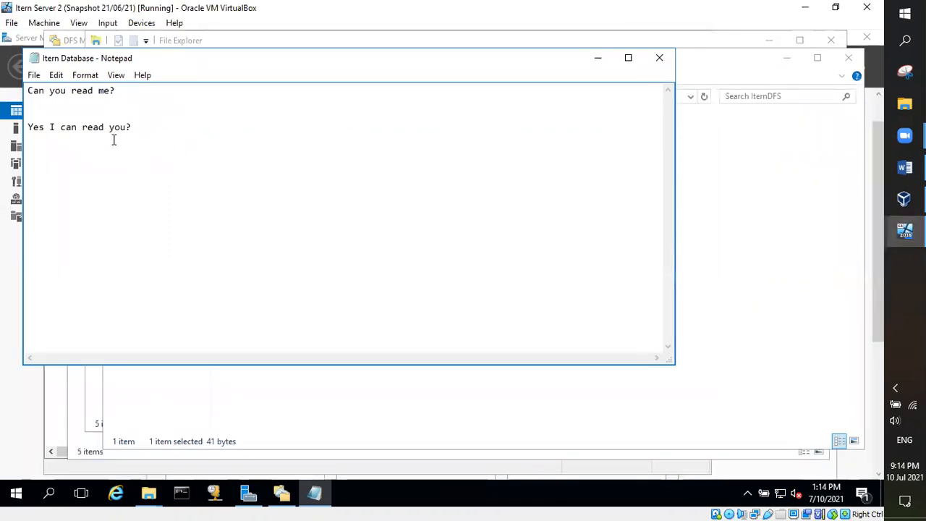
{"action": "mouse_move", "coordinate": [904, 231]}
{"action": "left_click", "coordinate": [803, 196]}
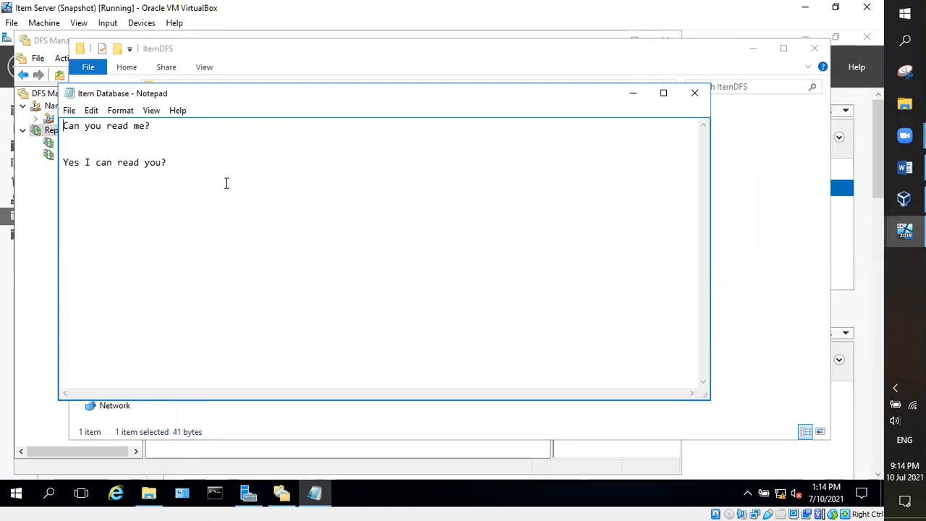
- Switch to Oracle VM VirtualBox Manager to view the list of virtual machines
{"action": "left_click", "coordinate": [904, 200]}
{"action": "left_click", "coordinate": [904, 168]}
{"action": "left_click", "coordinate": [903, 201]}
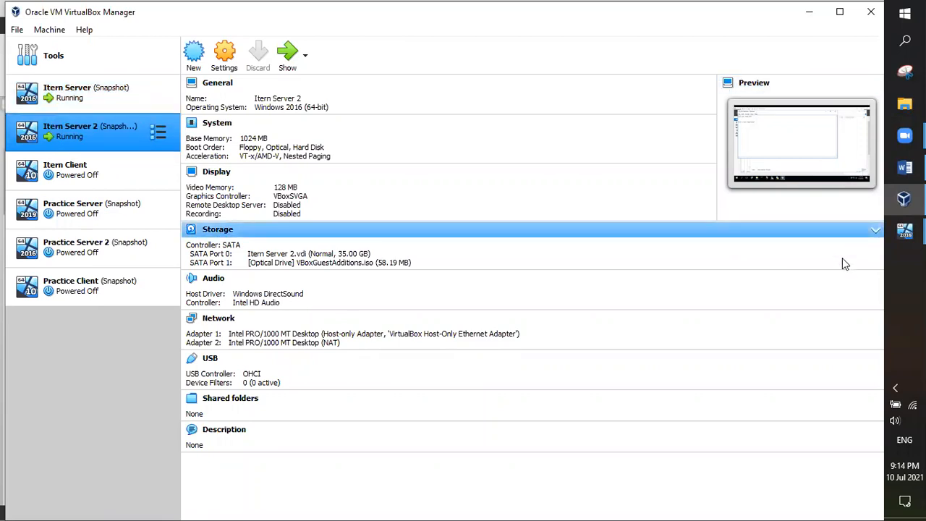
{"action": "mouse_move", "coordinate": [904, 230]}
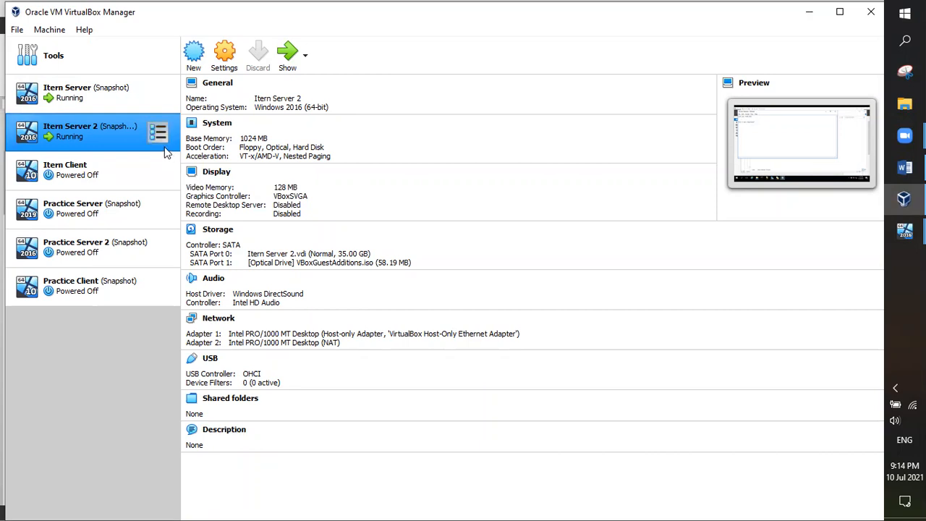
{"action": "left_click", "coordinate": [78, 100], "text": "ctrl"}
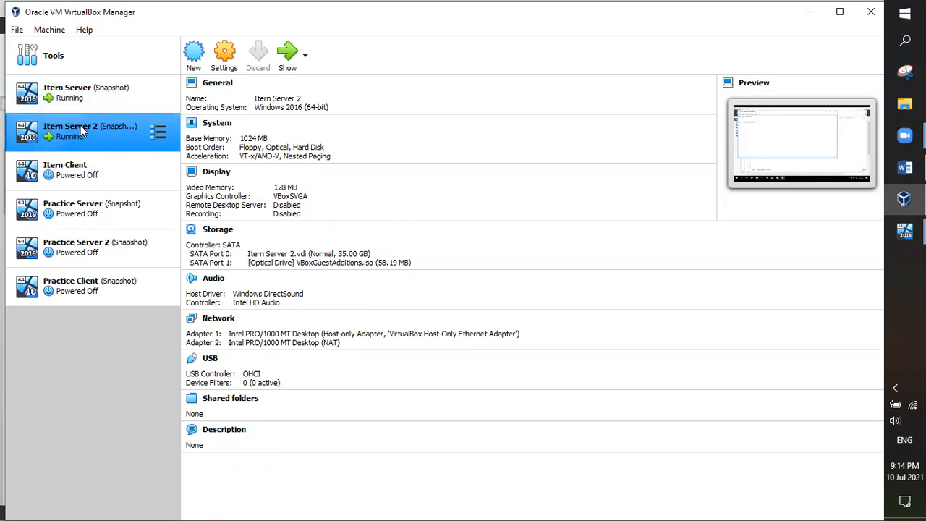
{"action": "left_click", "coordinate": [102, 97], "text": "ctrl"}
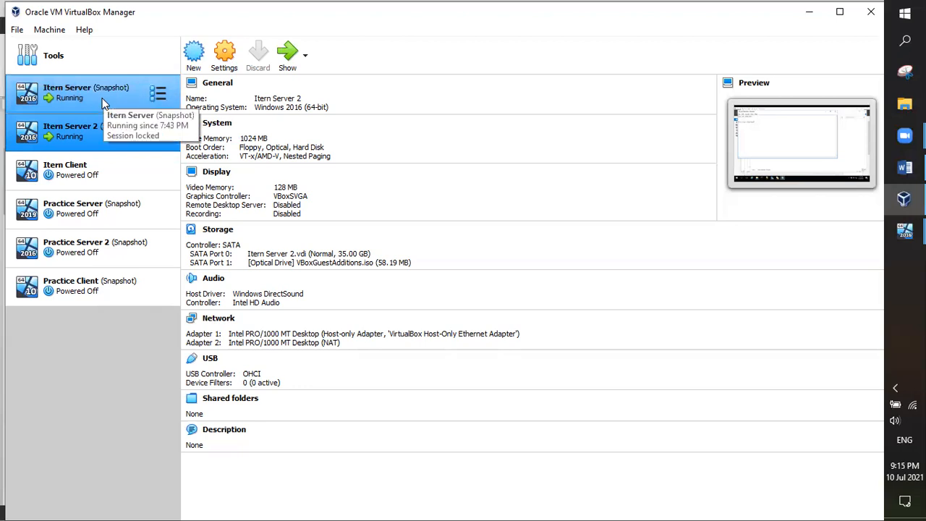
{"action": "left_click", "coordinate": [94, 101], "text": "ctrl"}
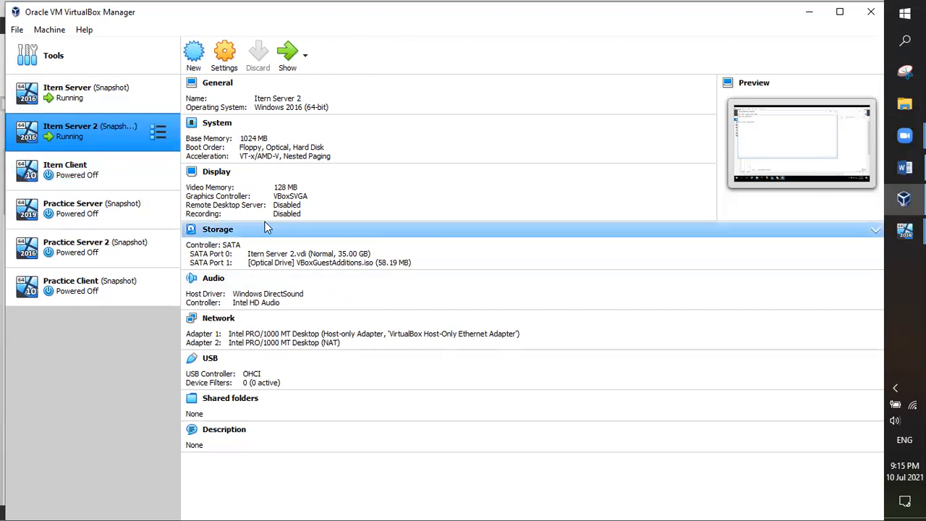
{"action": "left_click", "coordinate": [64, 104], "text": "ctrl"}
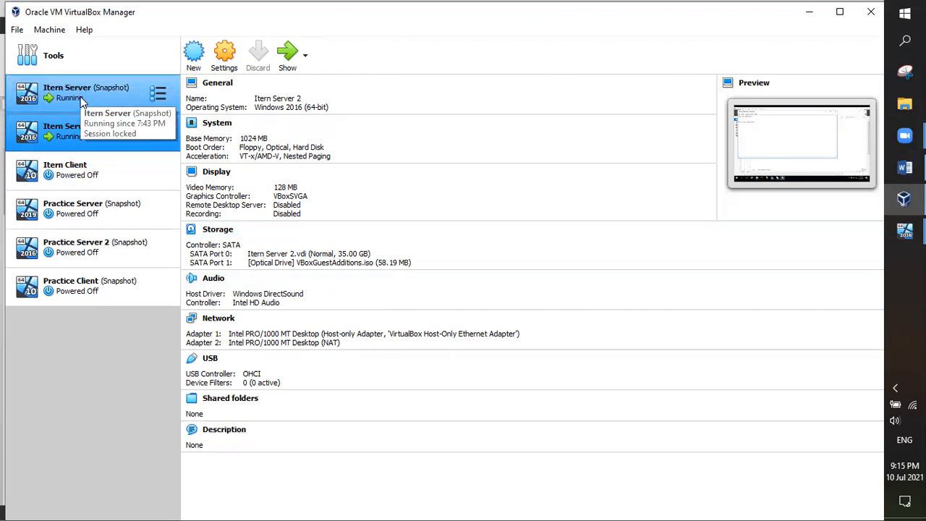
{"action": "left_click", "coordinate": [97, 107], "text": "ctrl"}
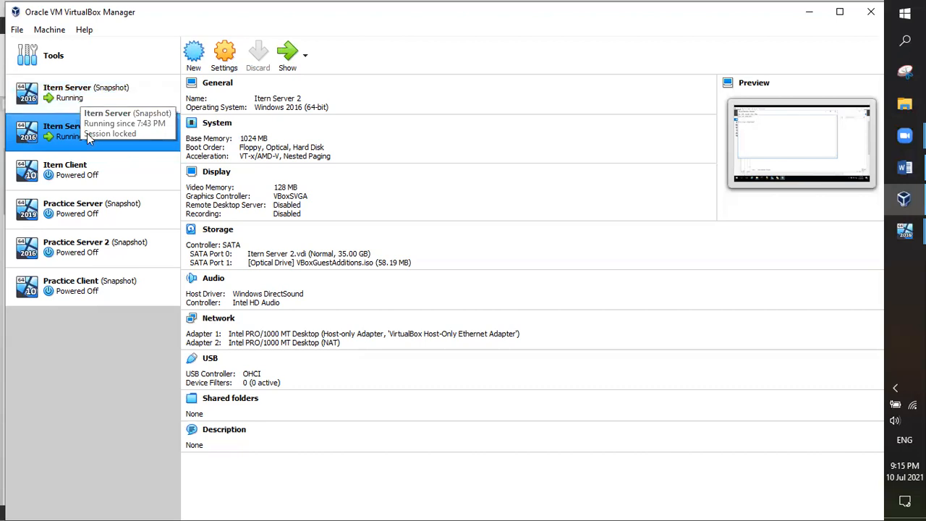
{"action": "left_click", "coordinate": [79, 93], "text": "ctrl"}
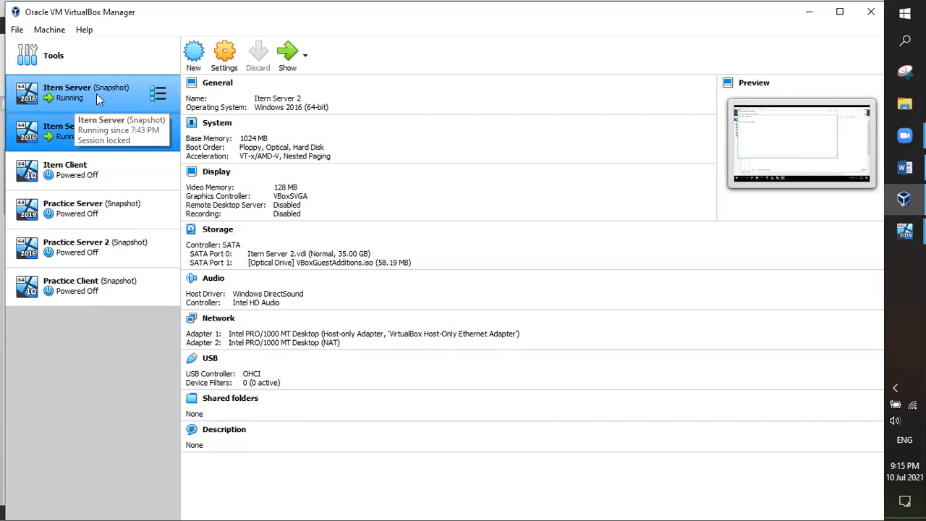
{"action": "left_click", "coordinate": [96, 94], "text": "ctrl"}
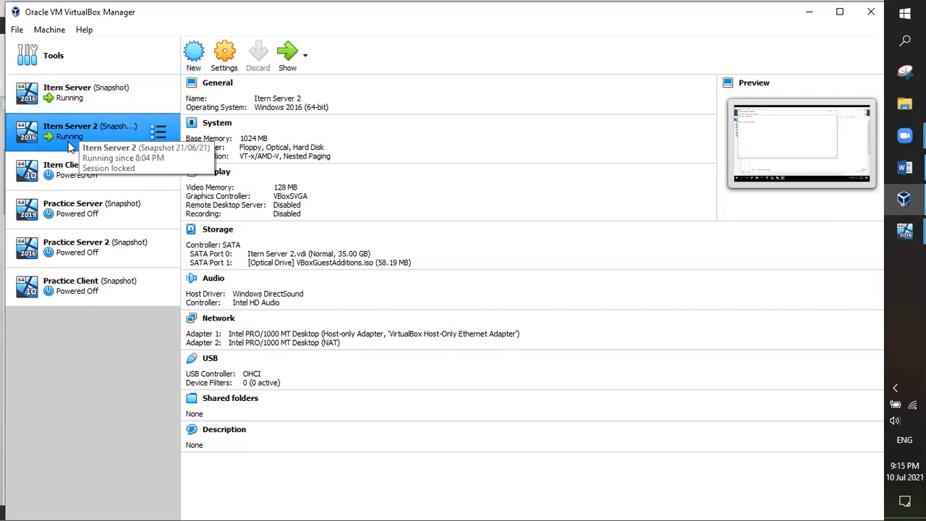
{"action": "left_click", "coordinate": [107, 278], "text": "ctrl"}
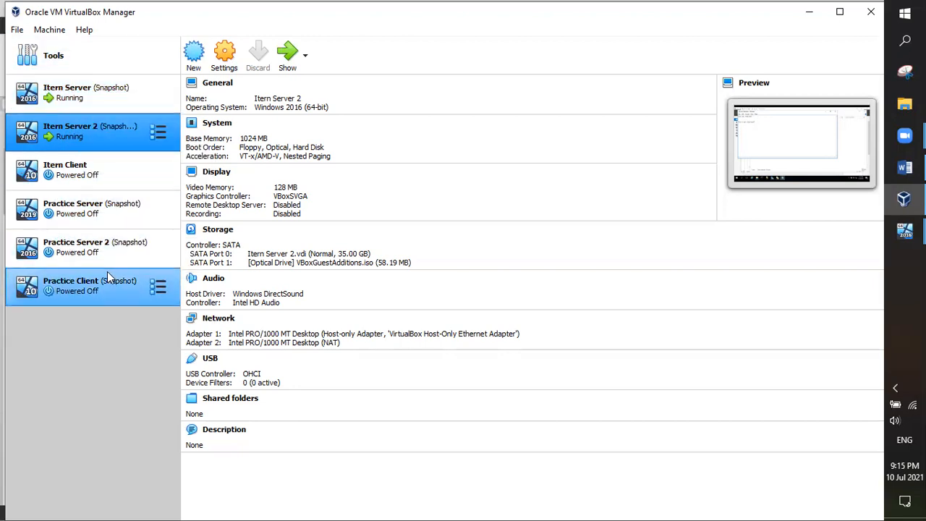
{"action": "left_click", "coordinate": [50, 274], "text": "ctrl"}
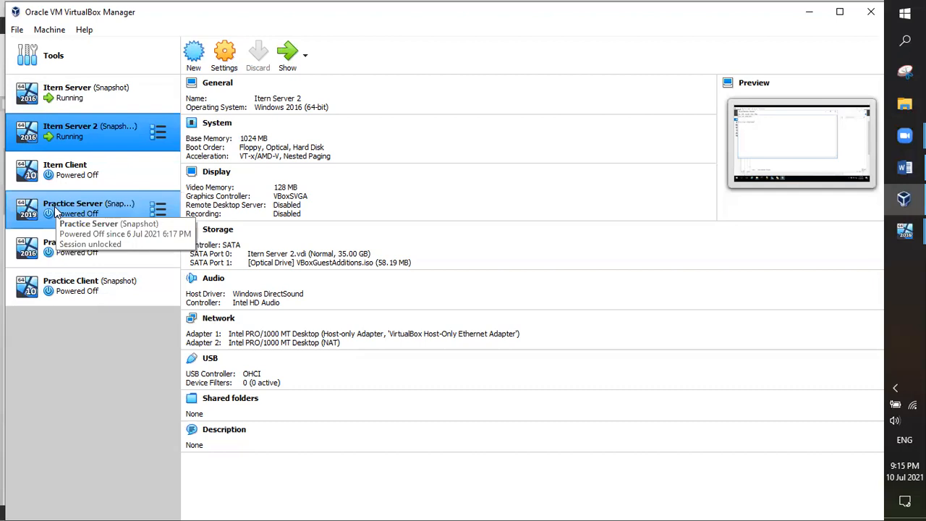
{"action": "left_click", "coordinate": [92, 90], "text": "ctrl"}
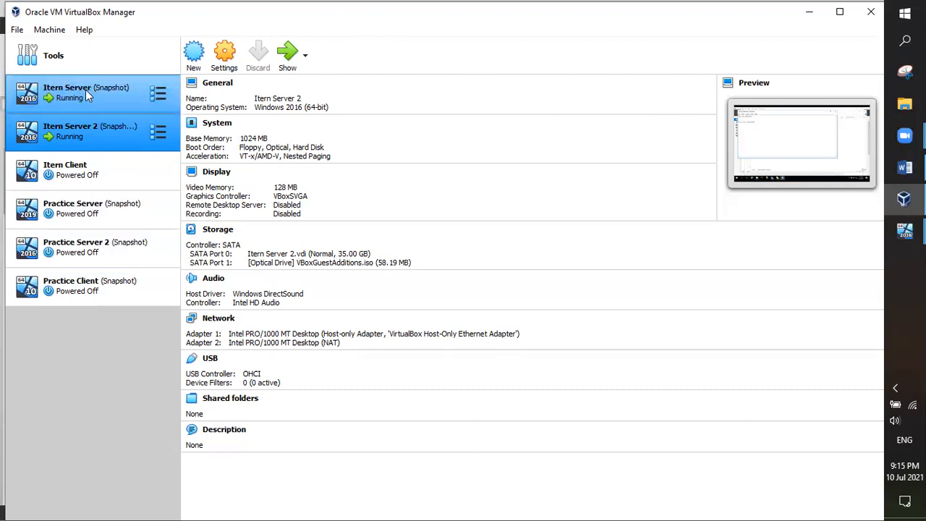
{"action": "left_click", "coordinate": [86, 90], "text": "ctrl"}
{"action": "left_click", "coordinate": [83, 290], "text": "ctrl"}
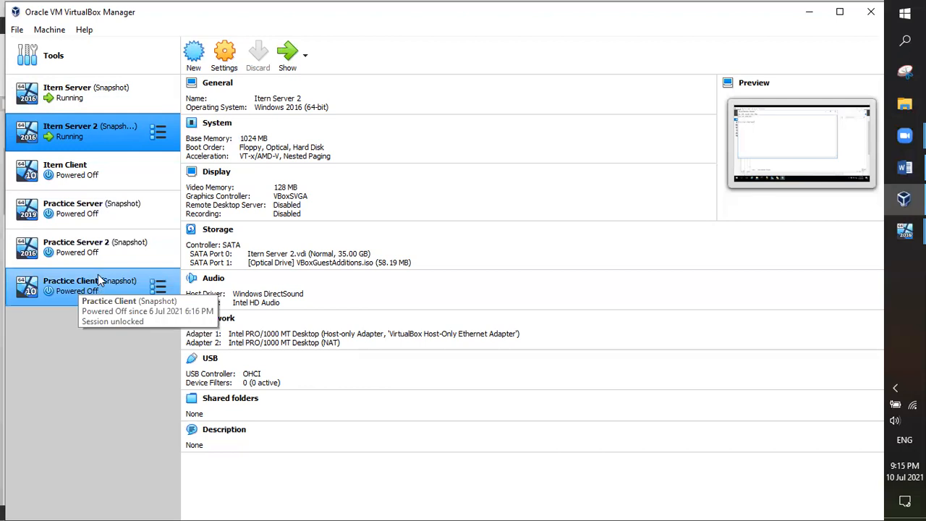
{"action": "left_click", "coordinate": [99, 289], "text": "ctrl"}
{"action": "left_click", "coordinate": [88, 91], "text": "ctrl"}
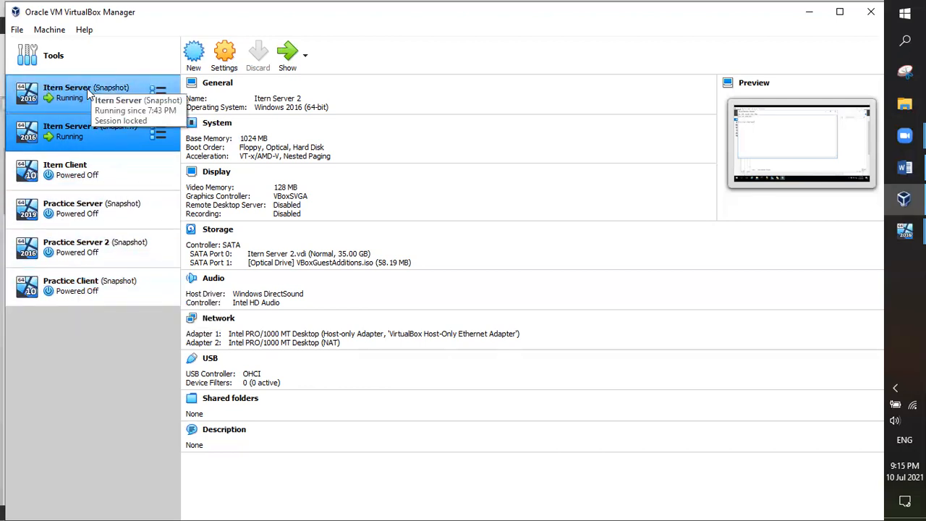
{"action": "left_click", "coordinate": [88, 90], "text": "ctrl"}
{"action": "left_click", "coordinate": [88, 291], "text": "ctrl"}
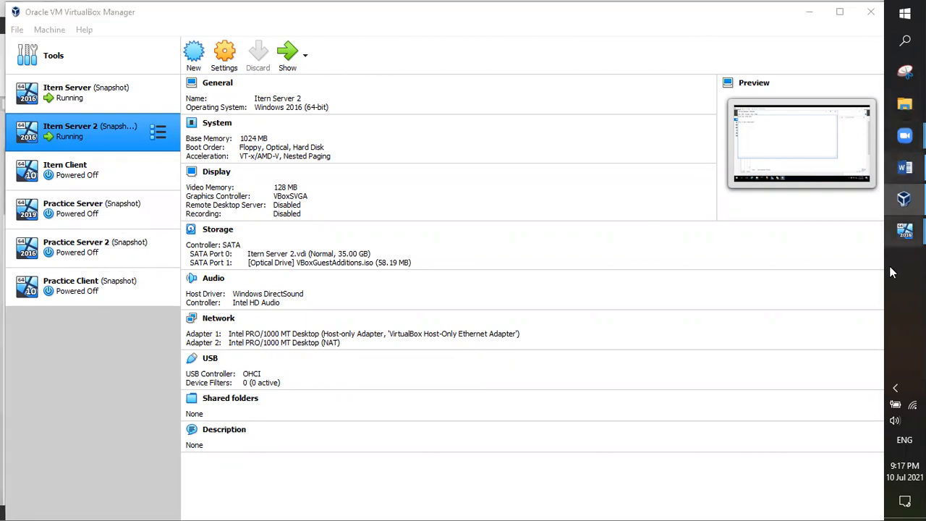
- Switch to the Itern Server VM and close the Itern Database Notepad window and the stray host File Explorer window
{"action": "mouse_move", "coordinate": [905, 230]}
{"action": "left_click", "coordinate": [816, 192]}
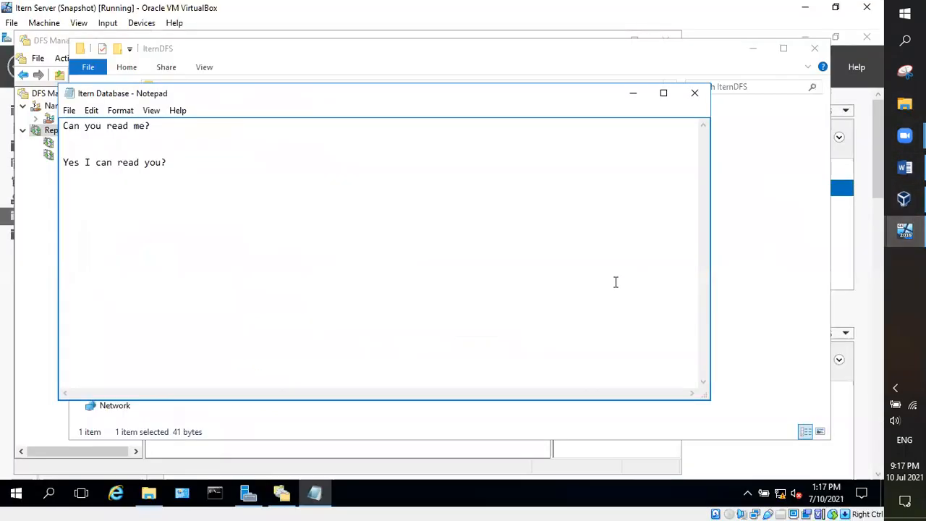
{"action": "left_click", "coordinate": [696, 95]}
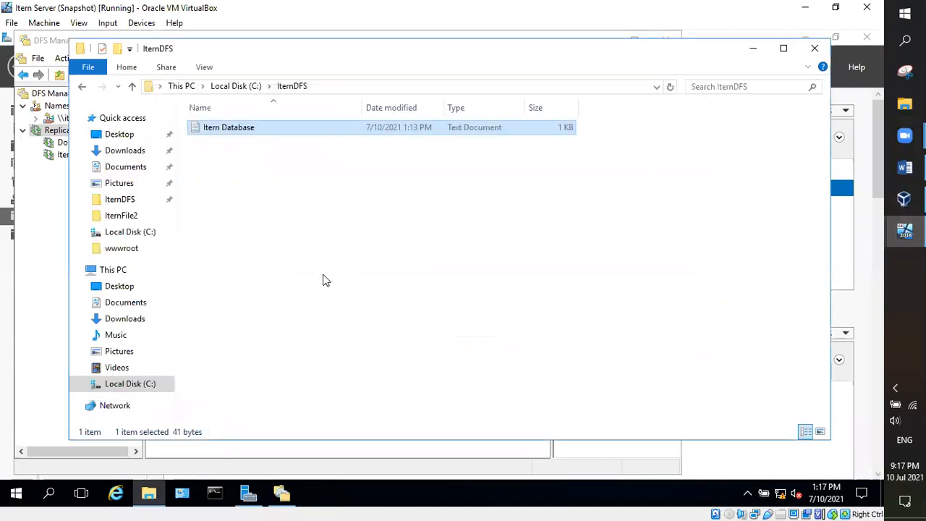
{"action": "key", "text": "super+e"}
{"action": "left_click", "coordinate": [668, 95]}
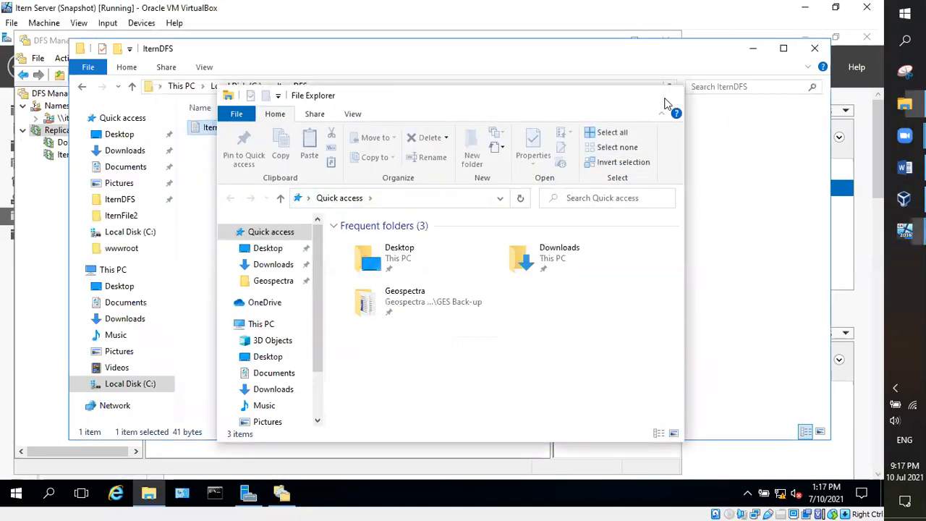
- Go back to Local Disk (C:) on Itern Server, check the contents of the IternDFS folder, and return to the drive
{"action": "left_click", "coordinate": [84, 86]}
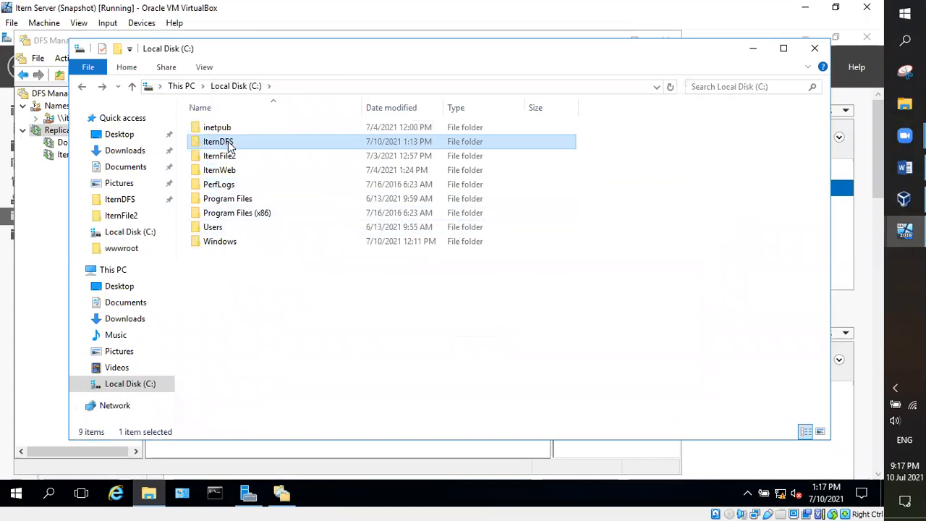
{"action": "mouse_move", "coordinate": [232, 145]}
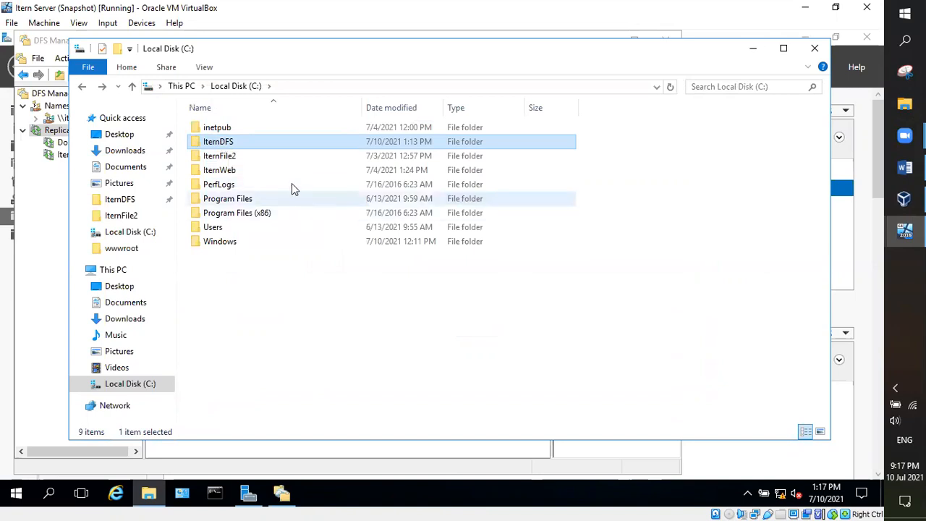
{"action": "double_click", "coordinate": [223, 144]}
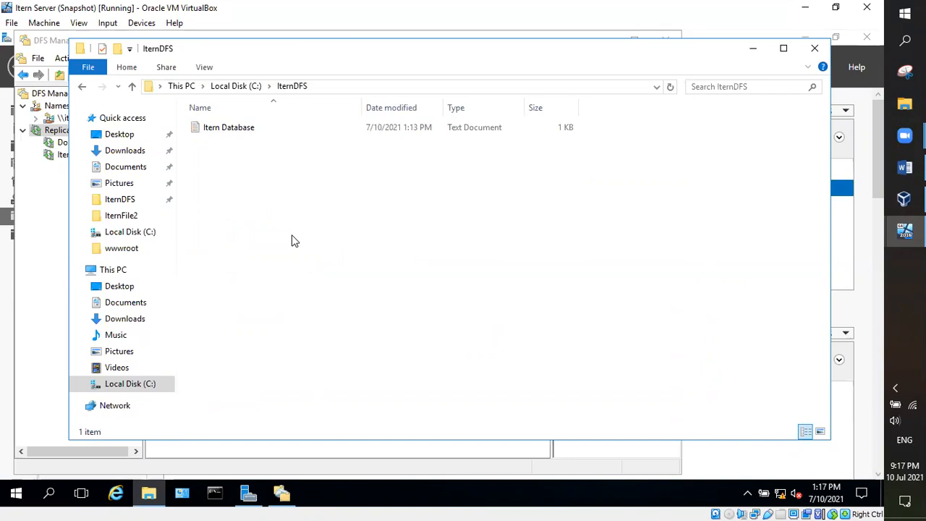
{"action": "left_click", "coordinate": [82, 86]}
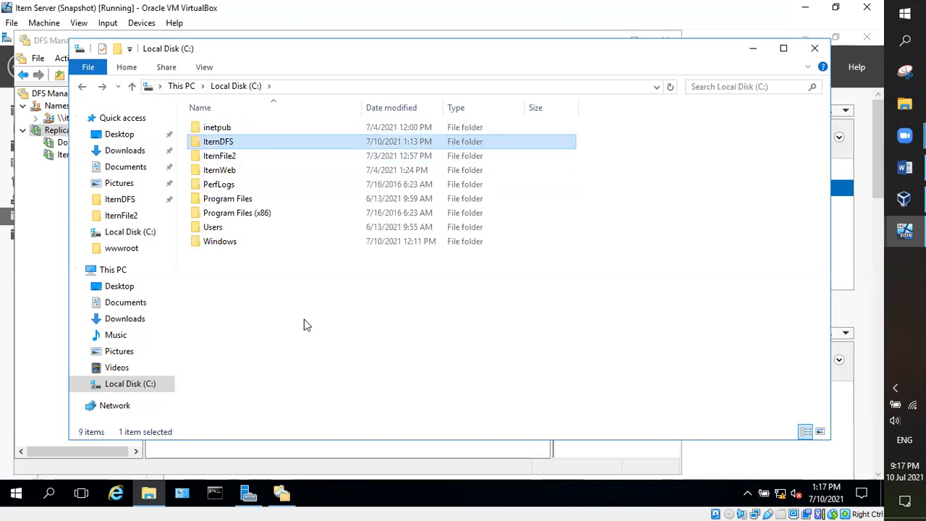
{"action": "left_click", "coordinate": [219, 230]}
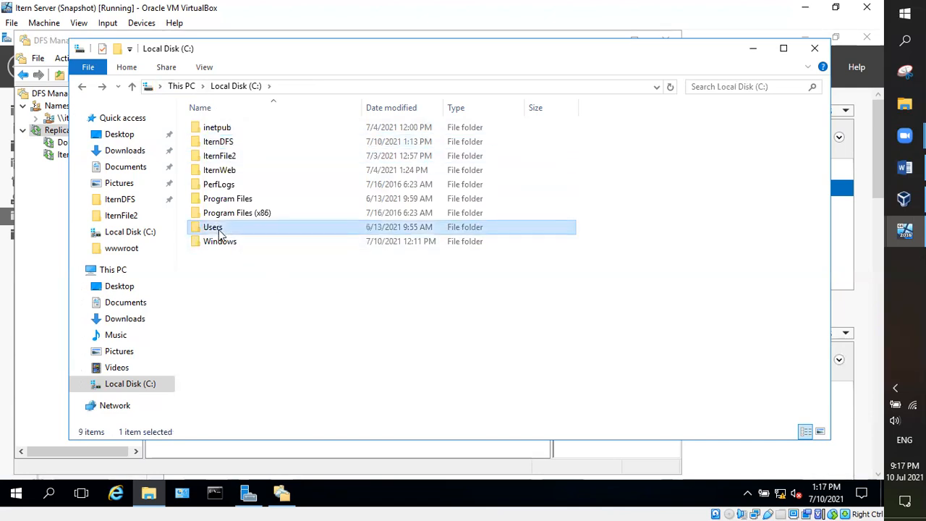
{"action": "left_click", "coordinate": [230, 174]}
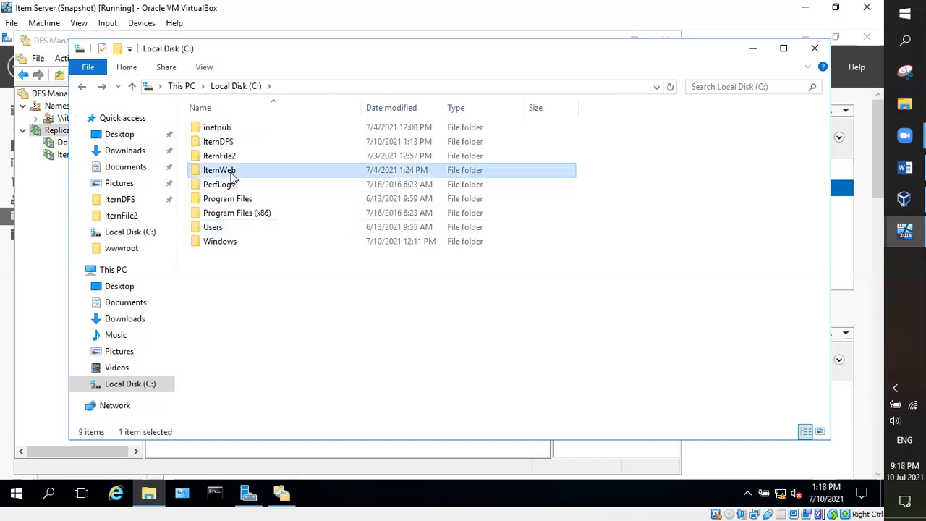
{"action": "left_click", "coordinate": [255, 335]}
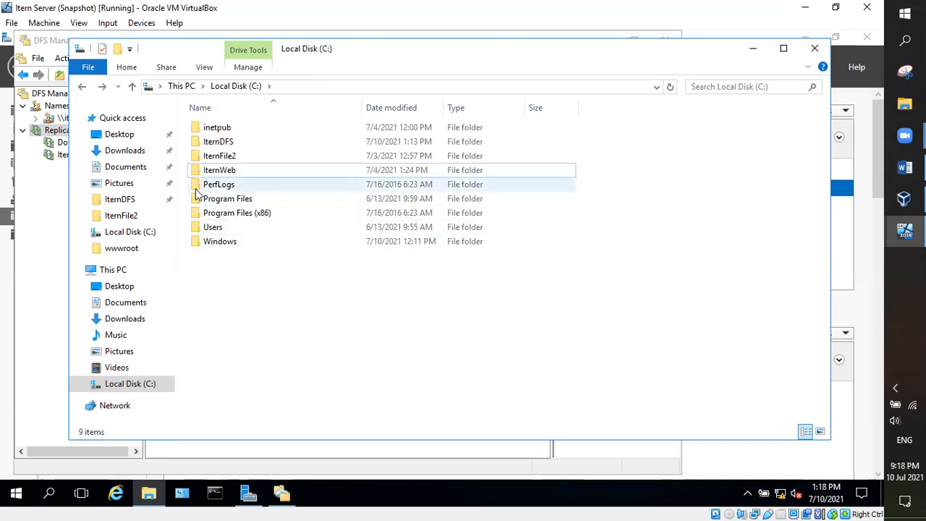
{"action": "left_click_drag", "start_coordinate": [254, 263], "coordinate": [221, 194]}
{"action": "left_click", "coordinate": [268, 315]}
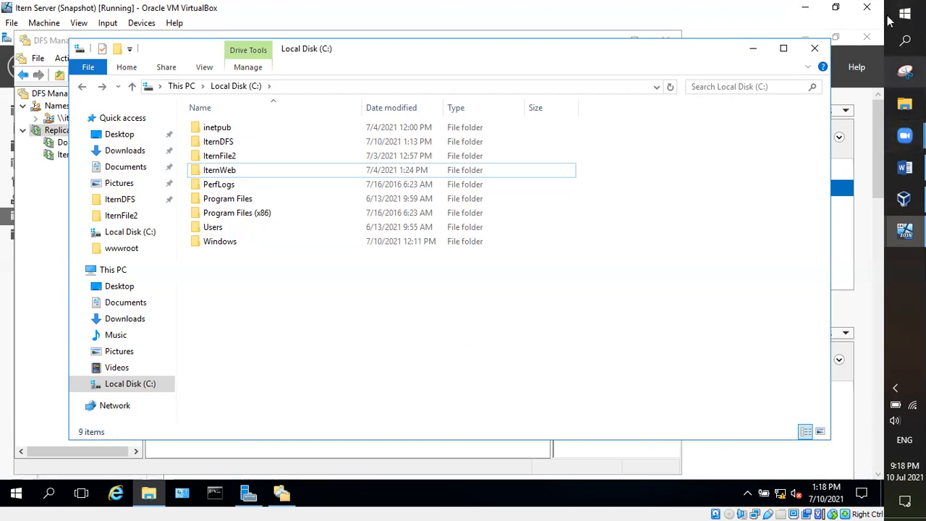
- Switch to Oracle VM VirtualBox Manager, start the Itern Client virtual machine, and dismiss the two notification messages in its window
{"action": "mouse_move", "coordinate": [904, 231]}
{"action": "left_click", "coordinate": [803, 306]}
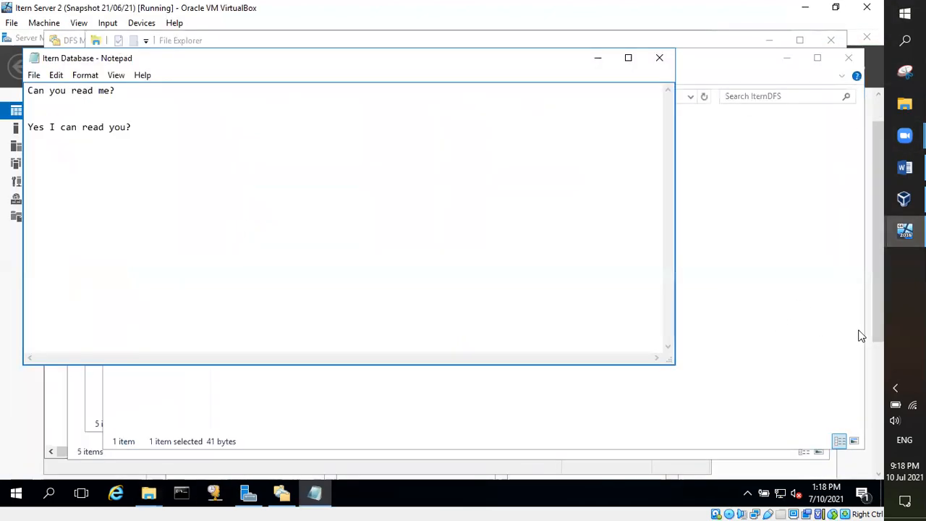
{"action": "left_click", "coordinate": [904, 199]}
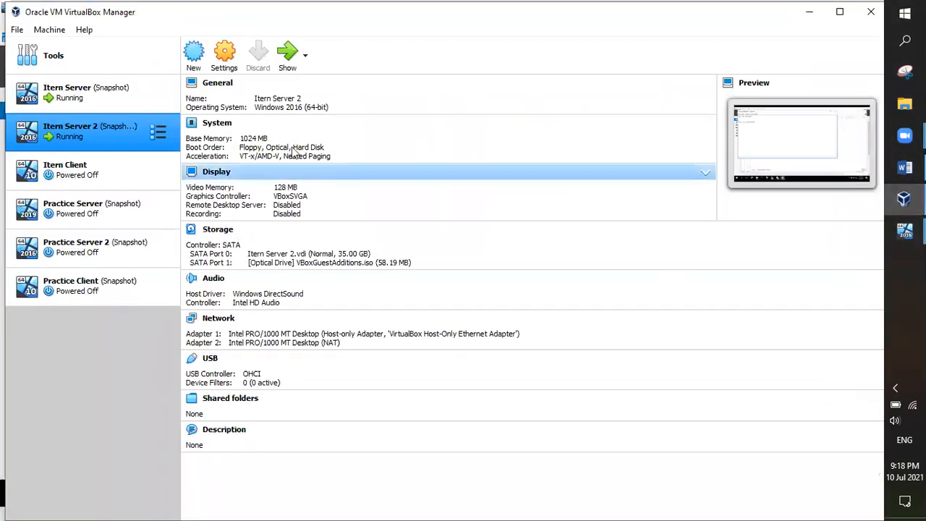
{"action": "left_click", "coordinate": [108, 166]}
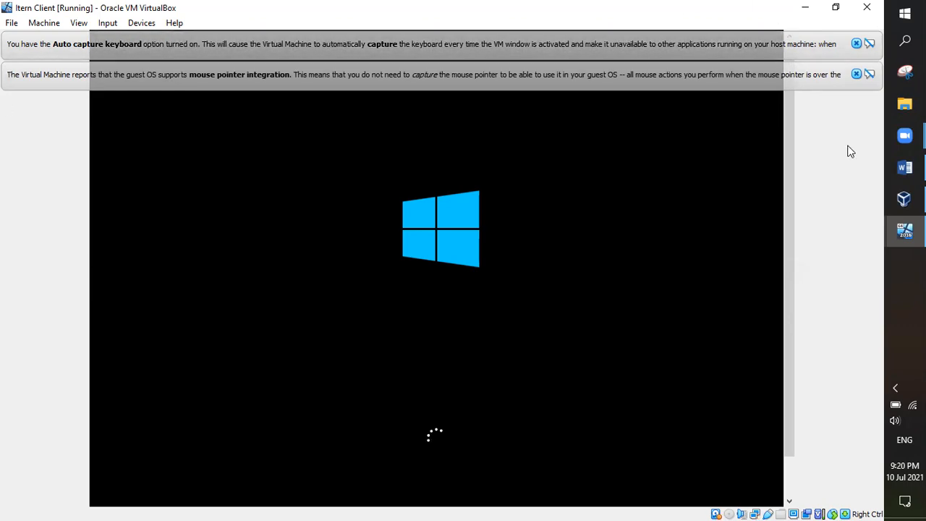
{"action": "left_click", "coordinate": [856, 74]}
{"action": "left_click", "coordinate": [857, 44]}
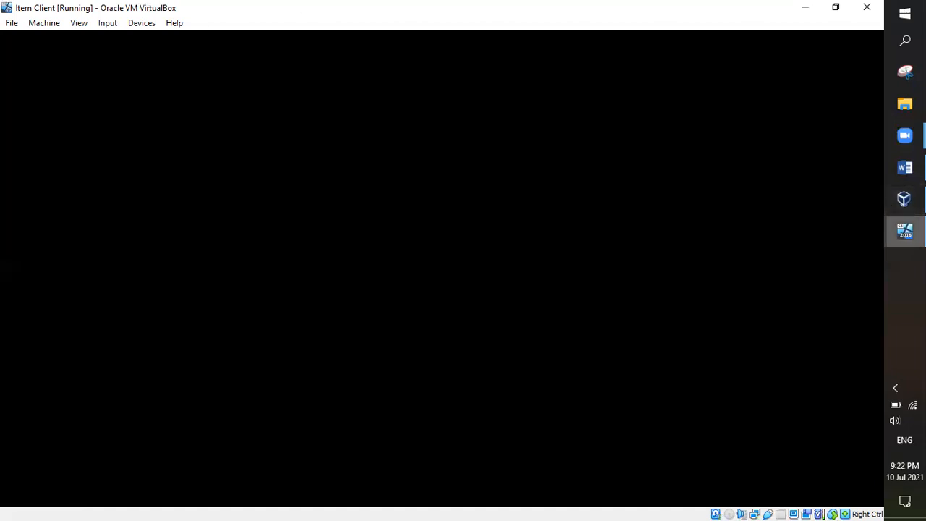
- Switch to Itern Server and review the entries and namespace servers of \\itern.com\IternDFS in DFS Management
{"action": "mouse_move", "coordinate": [904, 230]}
{"action": "left_click", "coordinate": [794, 210]}
{"action": "mouse_move", "coordinate": [904, 199]}
{"action": "left_click", "coordinate": [799, 153]}
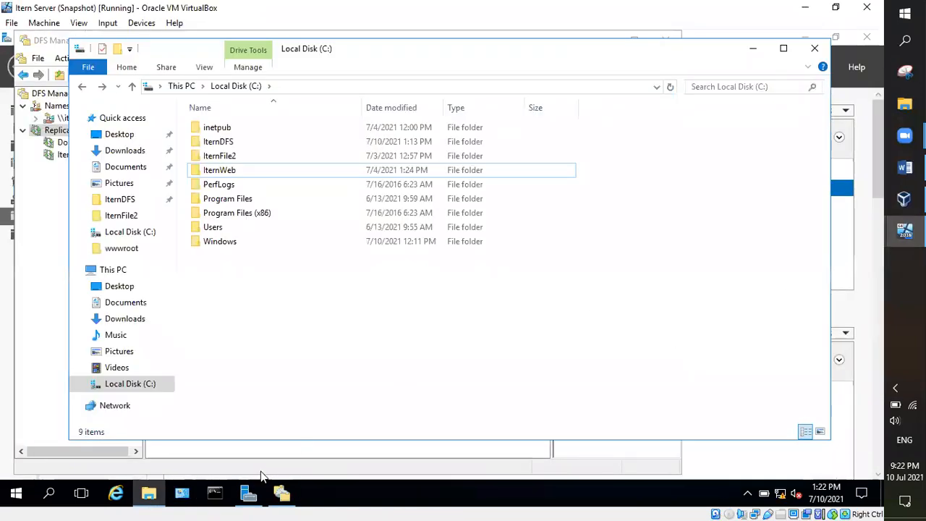
{"action": "left_click", "coordinate": [282, 493]}
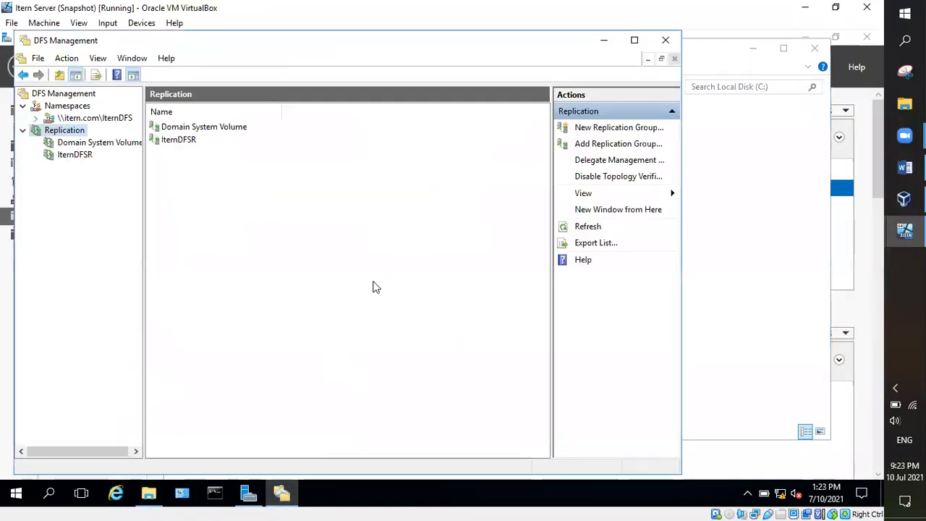
{"action": "left_click", "coordinate": [53, 107]}
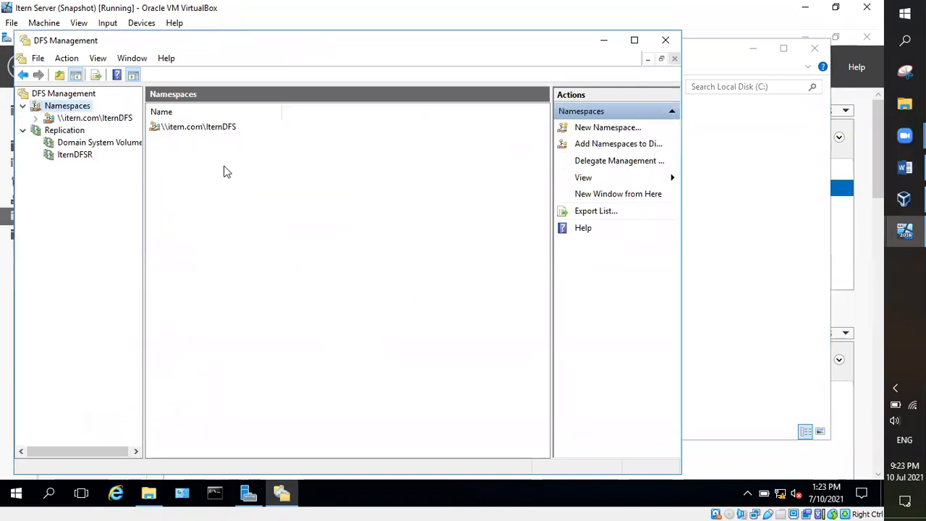
{"action": "left_click", "coordinate": [88, 120]}
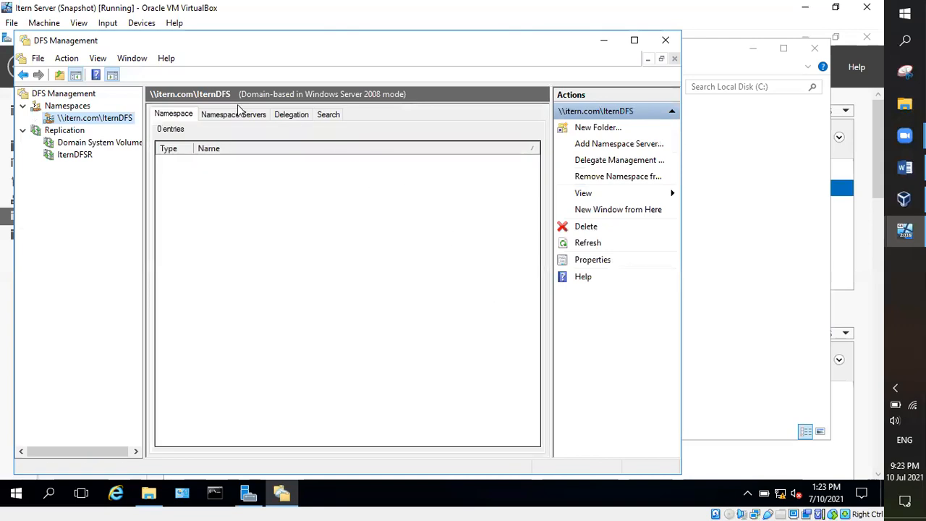
{"action": "left_click", "coordinate": [236, 117]}
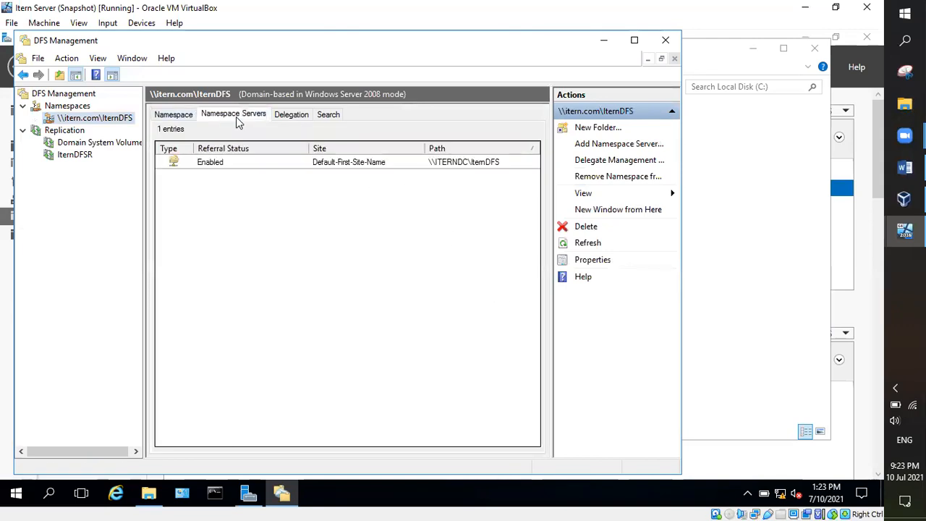
{"action": "left_click", "coordinate": [166, 118]}
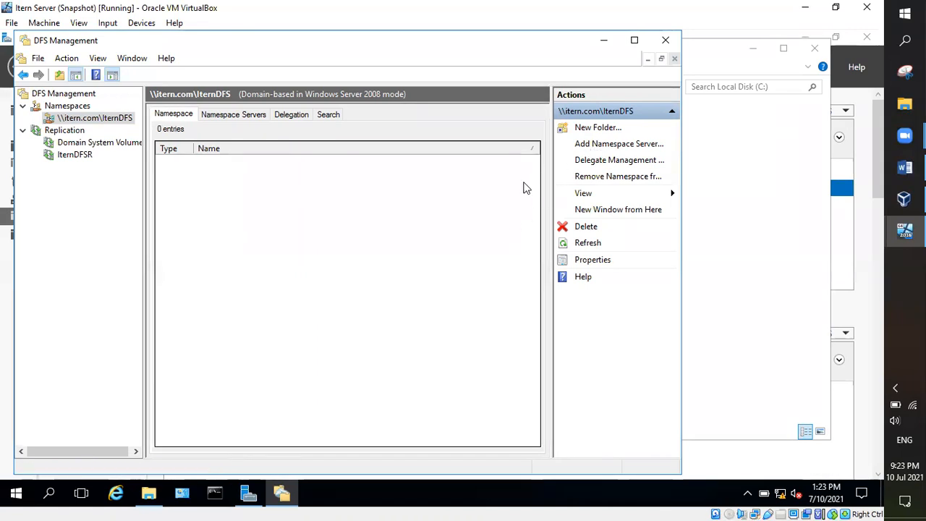
{"action": "left_click", "coordinate": [595, 144]}
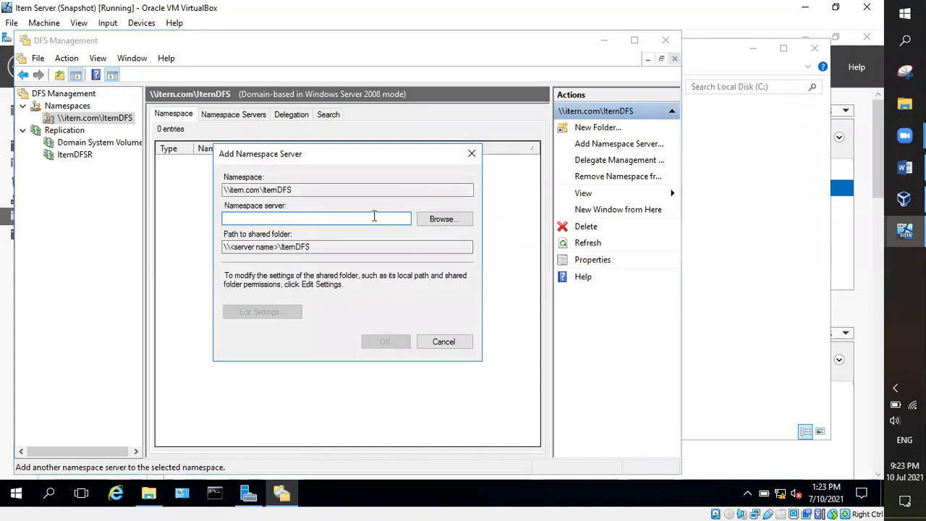
{"action": "left_click", "coordinate": [427, 222]}
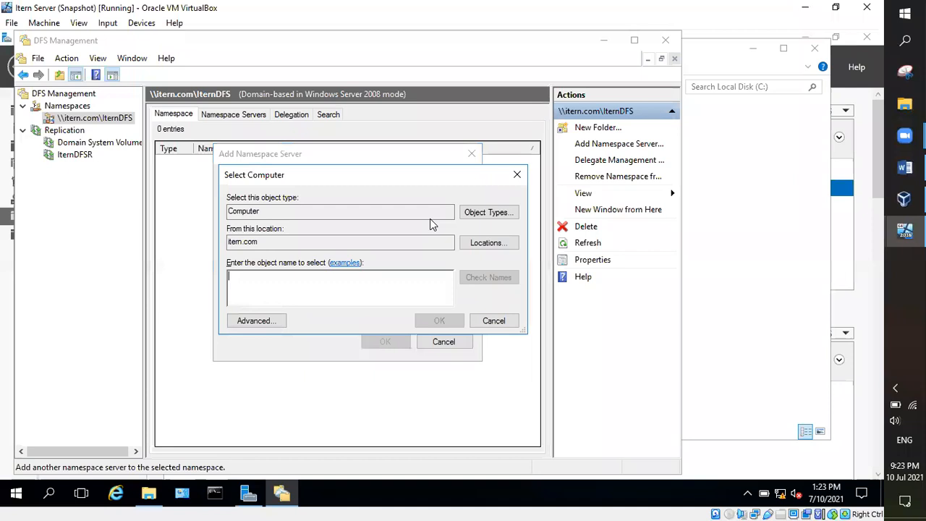
{"action": "left_click", "coordinate": [504, 325]}
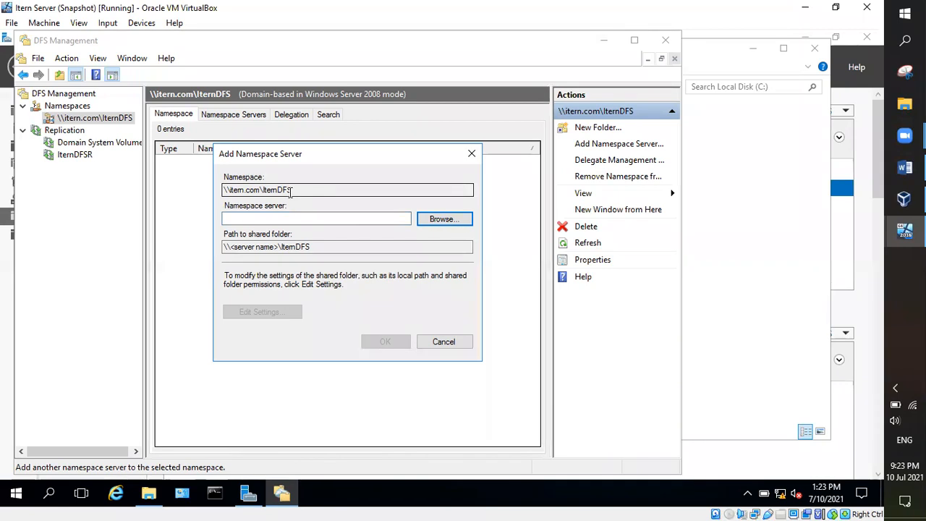
{"action": "left_click", "coordinate": [431, 345]}
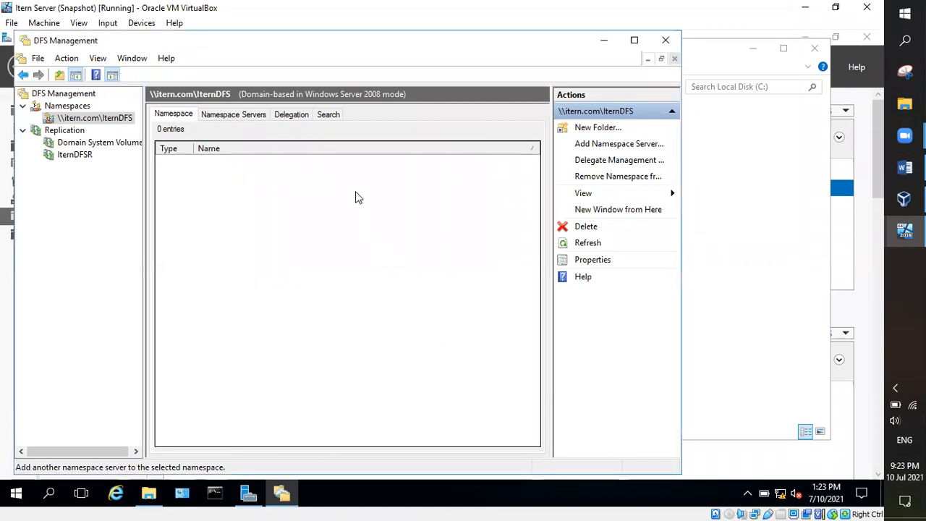
{"action": "left_click", "coordinate": [614, 129]}
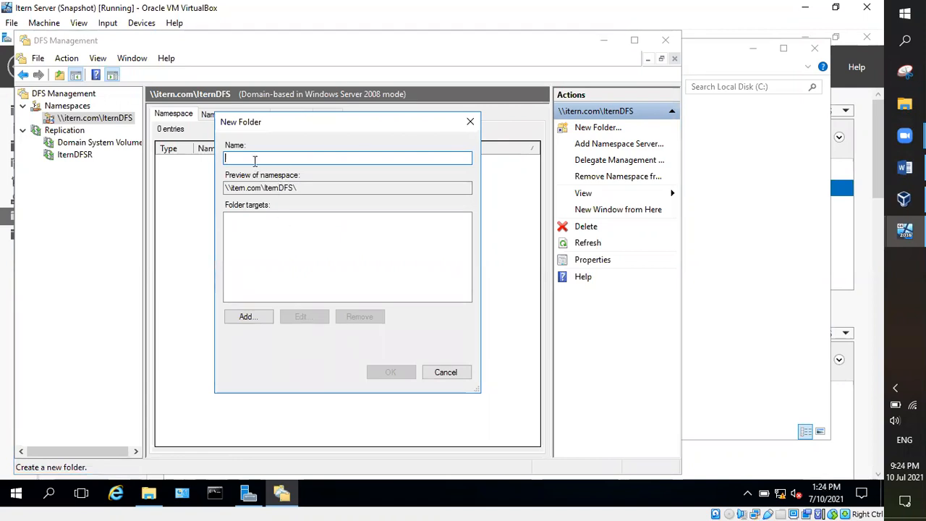
{"action": "left_click", "coordinate": [457, 374]}
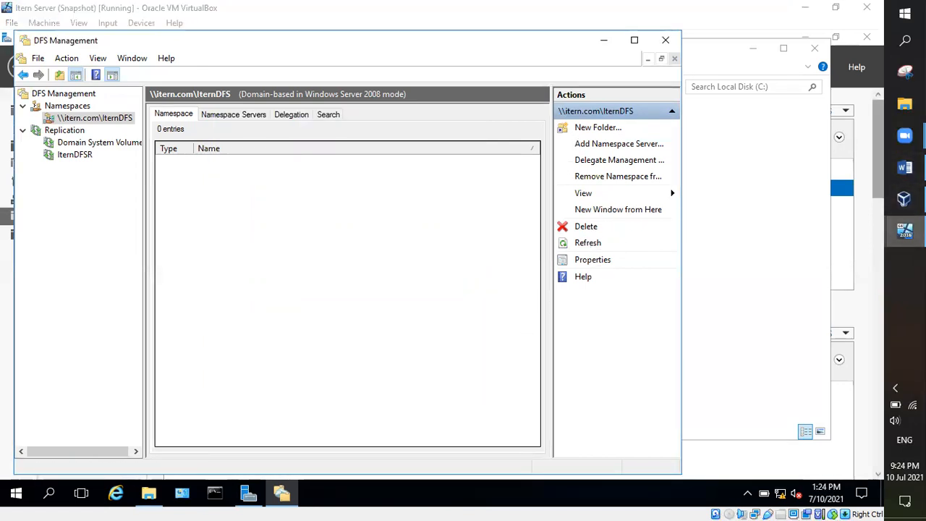
- Switch to the Itern Client VM, bring up its sign-in screen, and sign in with the account password
{"action": "mouse_move", "coordinate": [904, 201]}
{"action": "left_click", "coordinate": [810, 301]}
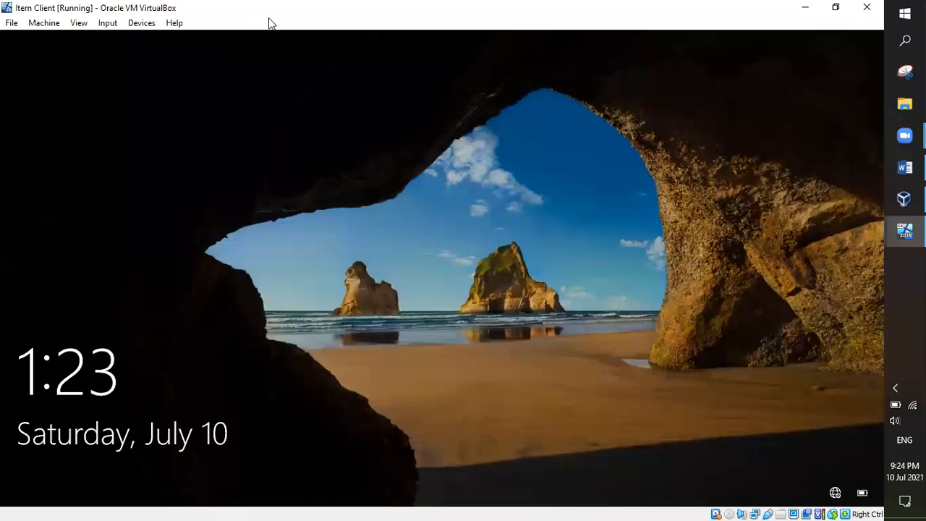
{"action": "left_click", "coordinate": [118, 24]}
{"action": "mouse_move", "coordinate": [130, 39]}
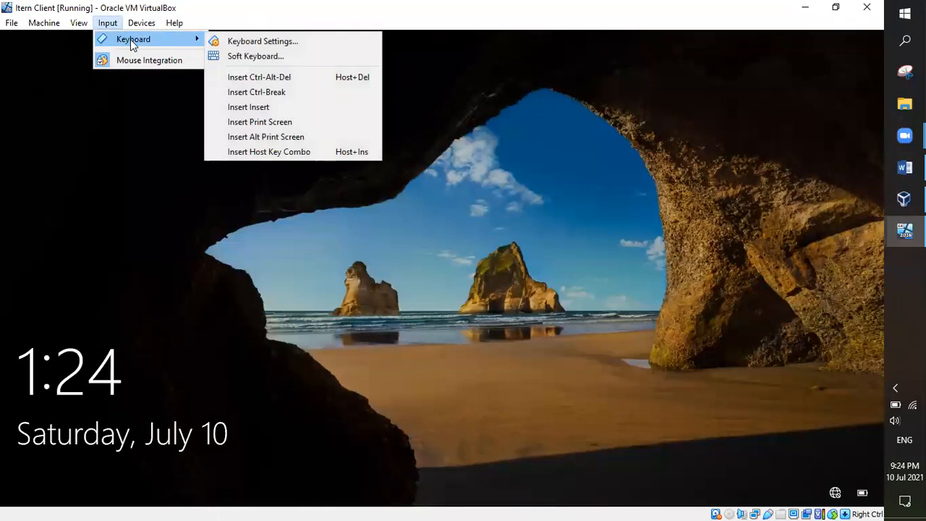
{"action": "left_click", "coordinate": [284, 78]}
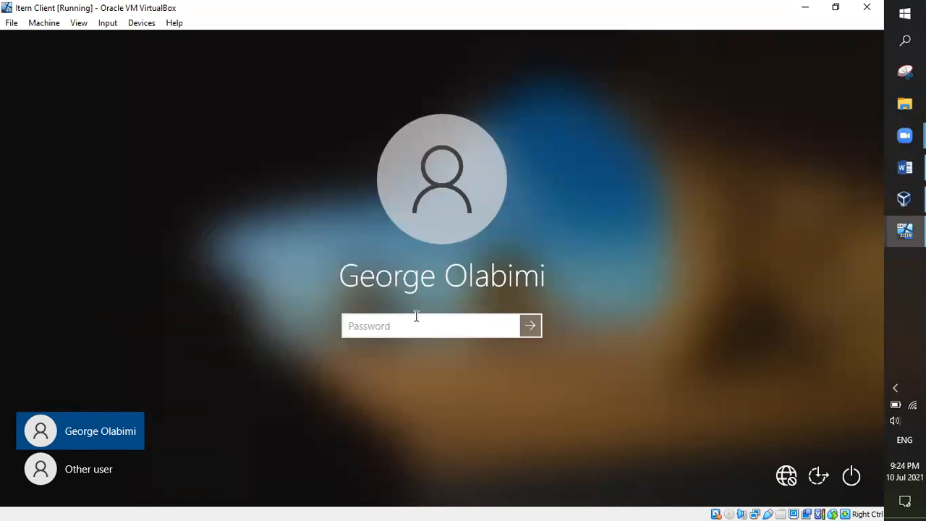
{"action": "type", "text": "•••••••••••••"}
{"action": "key", "text": "Return"}
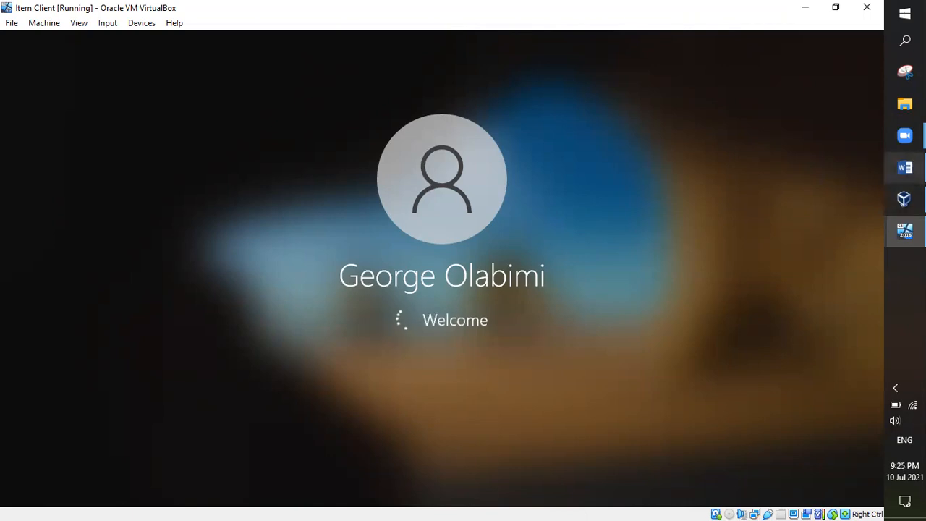
- Switch to Itern Server 2 and close the Itern Database Notepad window and the open File Explorer windows, including IternDFS
{"action": "left_click", "coordinate": [905, 232]}
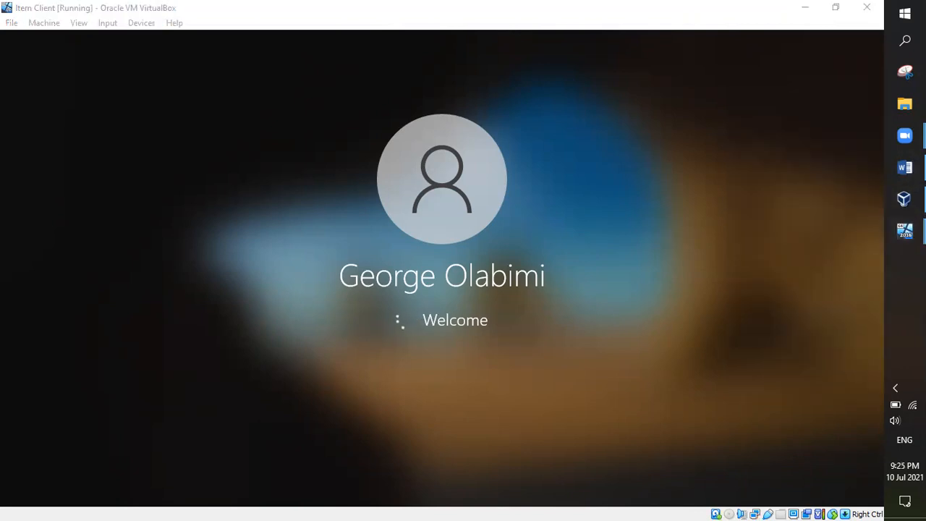
{"action": "mouse_move", "coordinate": [906, 231]}
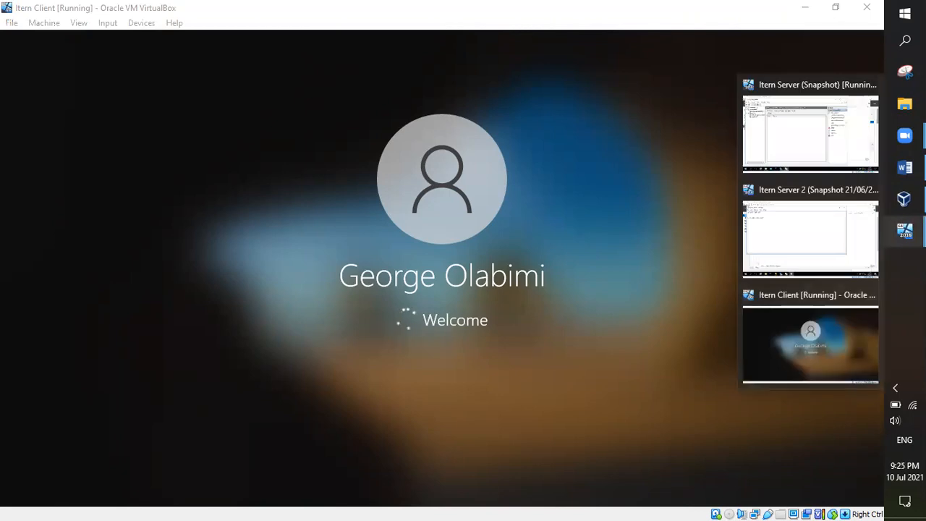
{"action": "left_click", "coordinate": [810, 217]}
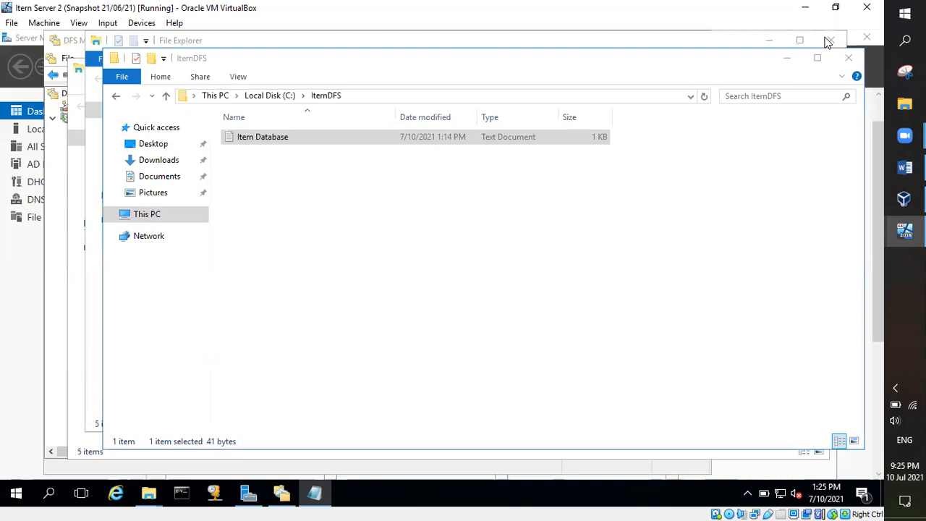
{"action": "mouse_move", "coordinate": [903, 198]}
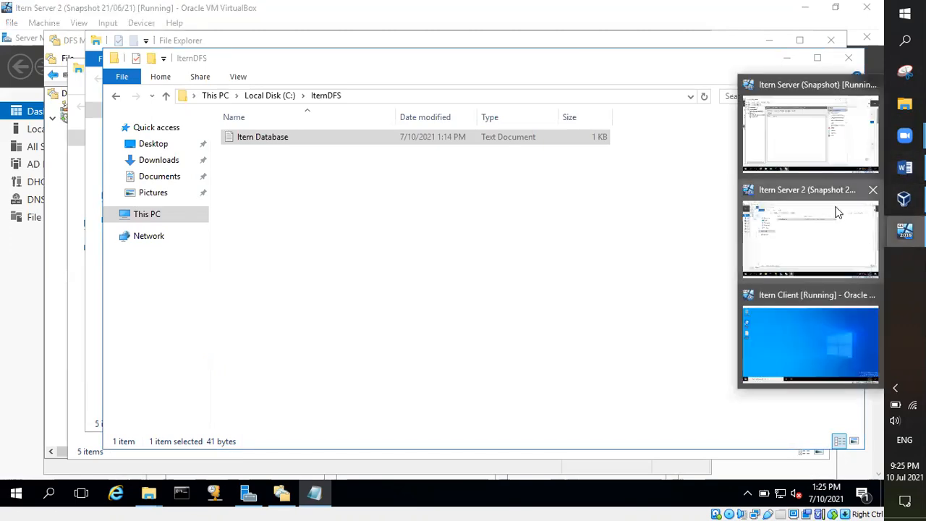
{"action": "left_click", "coordinate": [807, 341]}
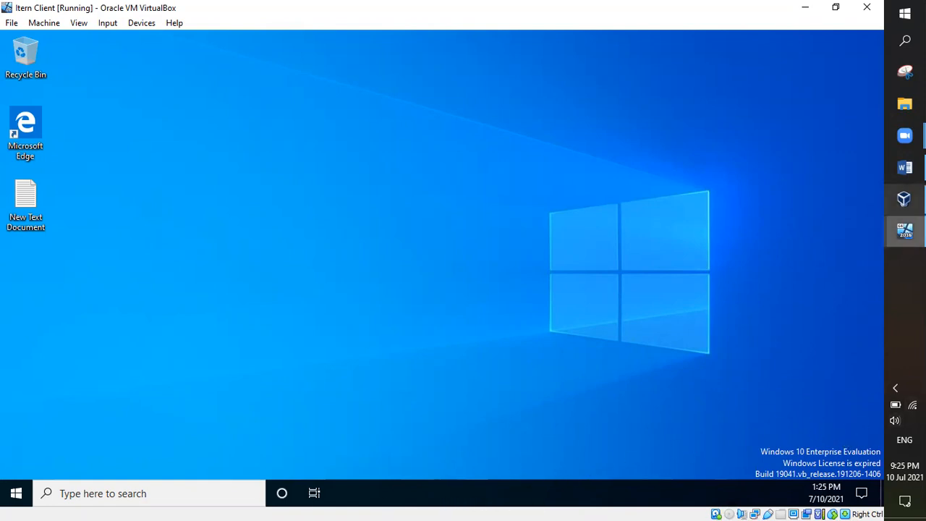
{"action": "mouse_move", "coordinate": [904, 199]}
{"action": "left_click", "coordinate": [847, 258]}
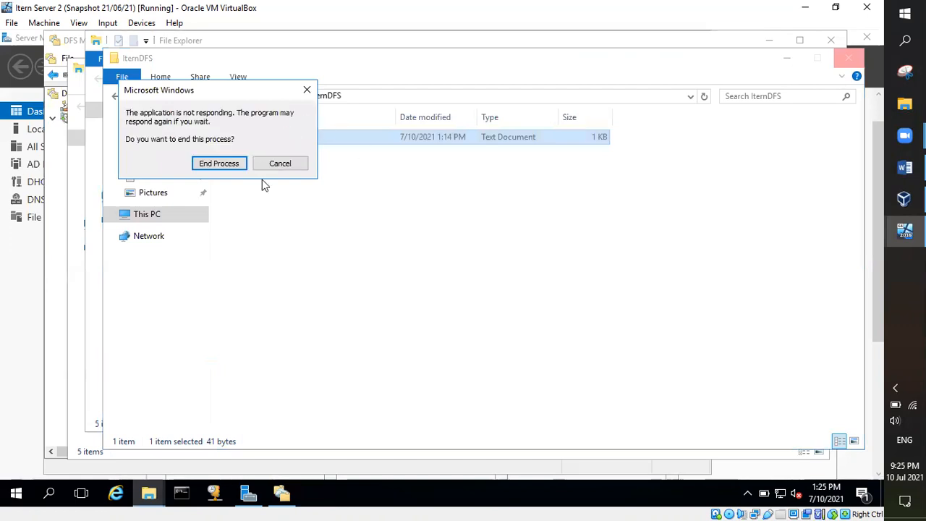
{"action": "left_click", "coordinate": [277, 163]}
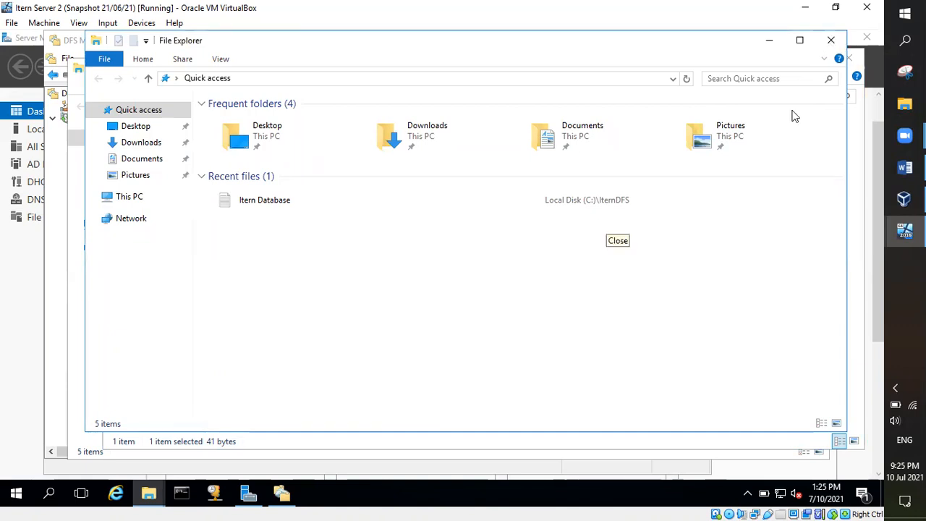
{"action": "left_click", "coordinate": [830, 39]}
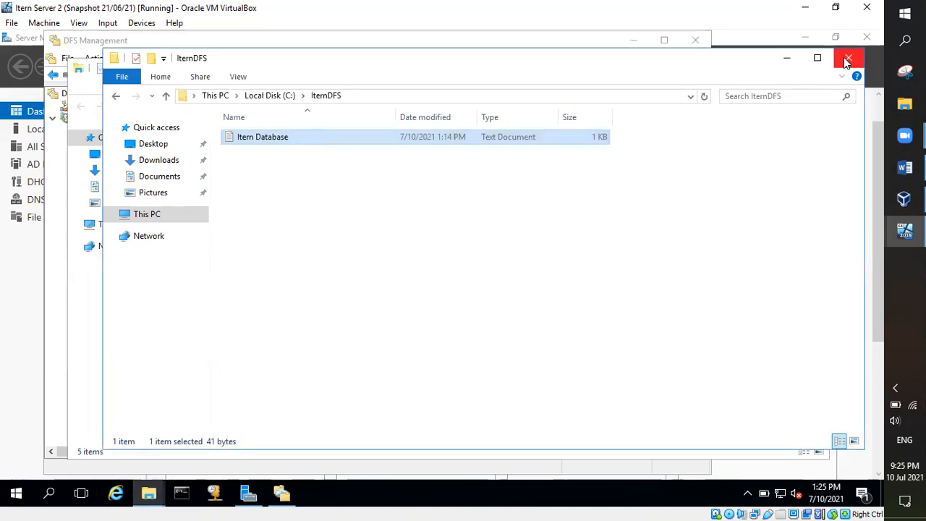
{"action": "left_click", "coordinate": [848, 57]}
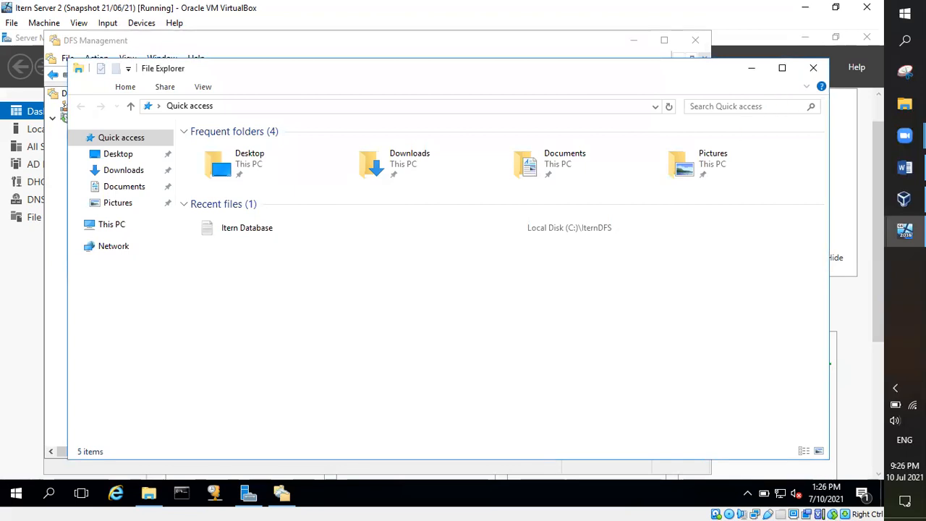
{"action": "left_click", "coordinate": [904, 230]}
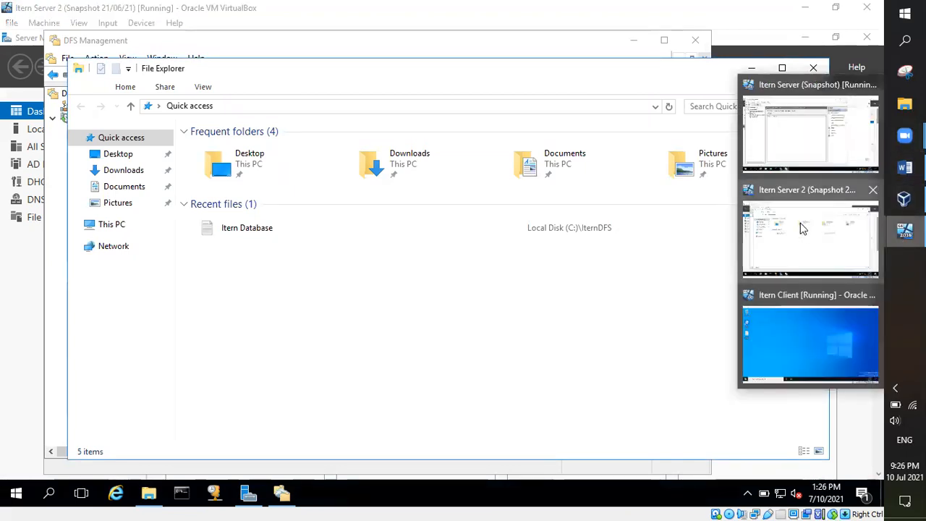
- Maximize the DFS Management window on Itern Server and switch to the Itern Client desktop
{"action": "left_click", "coordinate": [905, 230]}
{"action": "left_click", "coordinate": [810, 130]}
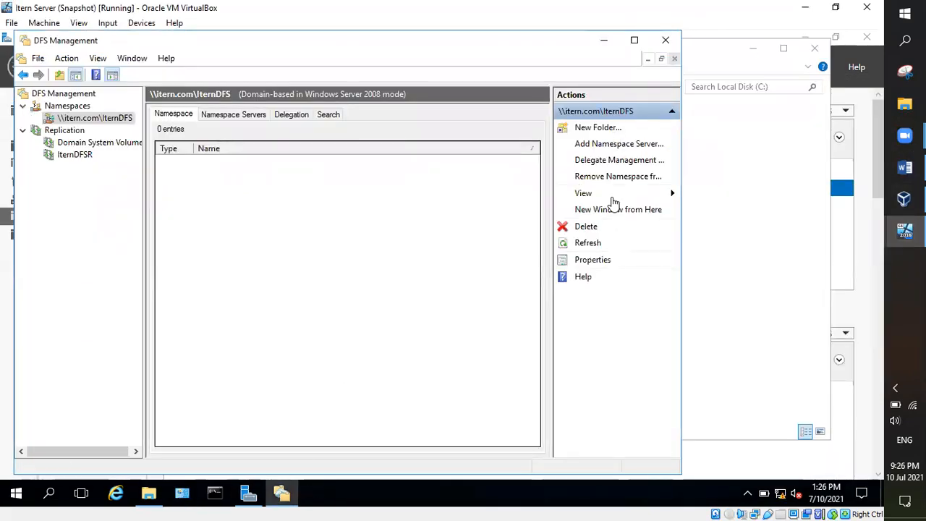
{"action": "double_click", "coordinate": [586, 37]}
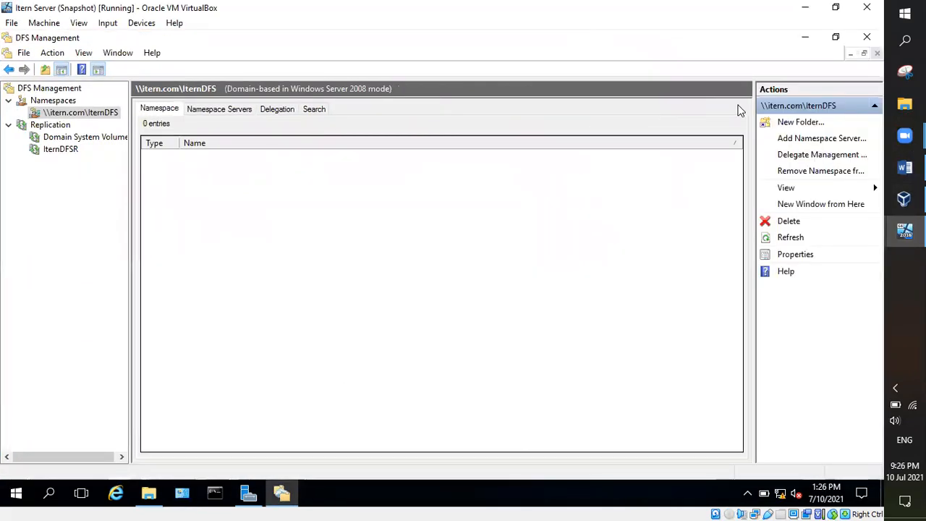
{"action": "left_click", "coordinate": [904, 230]}
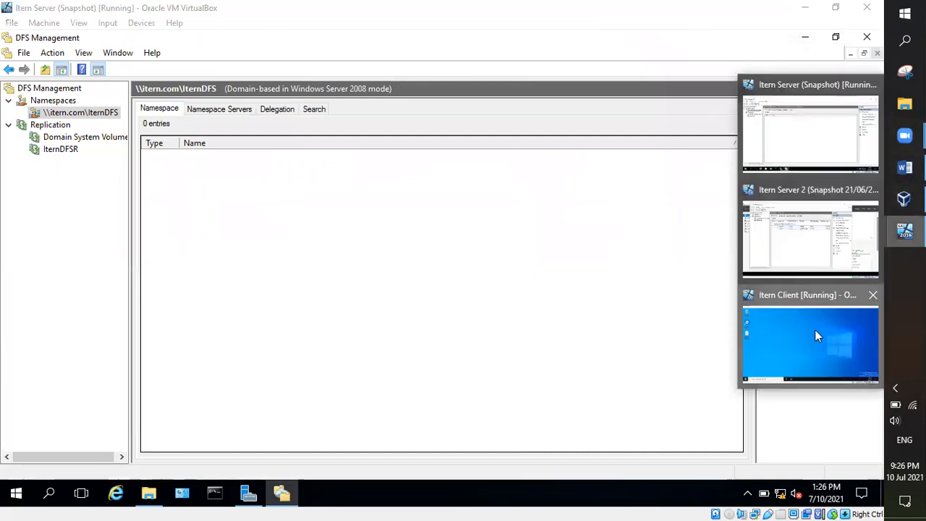
{"action": "left_click", "coordinate": [815, 335]}
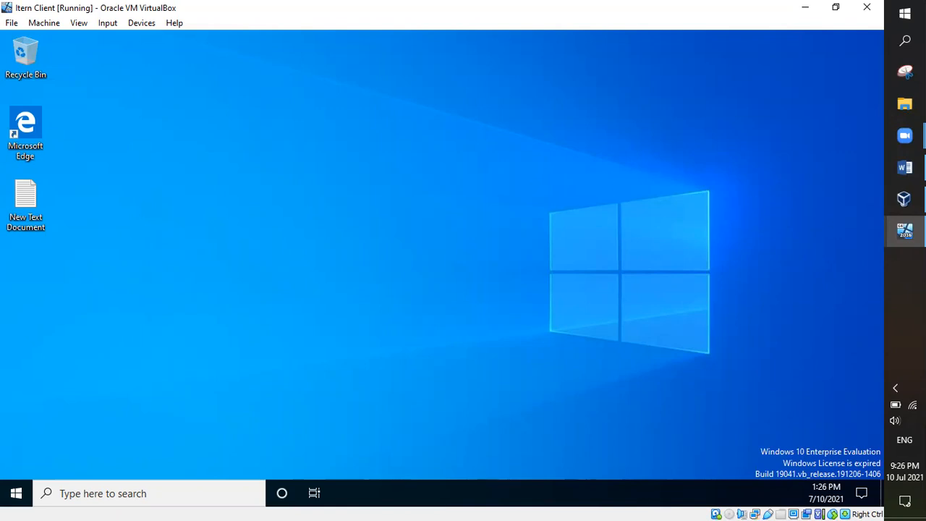
- Check the Itern Client desktop and the DFS Management window on Itern Server 2, switching between the two virtual machines
{"action": "left_click", "coordinate": [904, 230]}
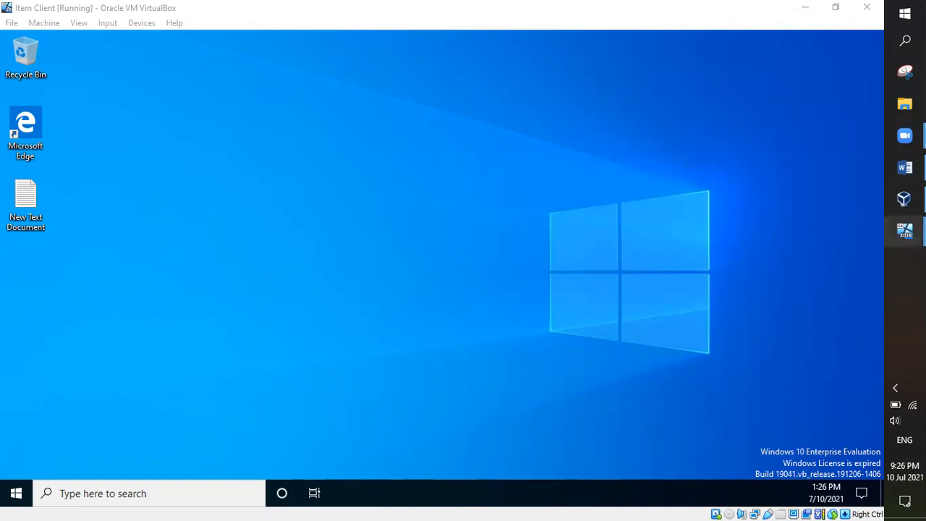
{"action": "mouse_move", "coordinate": [905, 230]}
{"action": "left_click", "coordinate": [809, 239]}
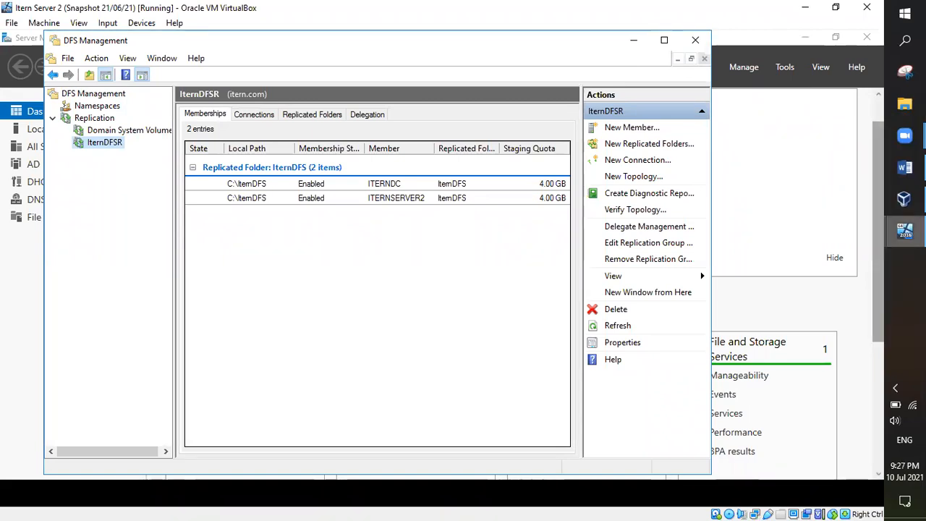
{"action": "left_click", "coordinate": [904, 232]}
{"action": "left_click", "coordinate": [807, 332]}
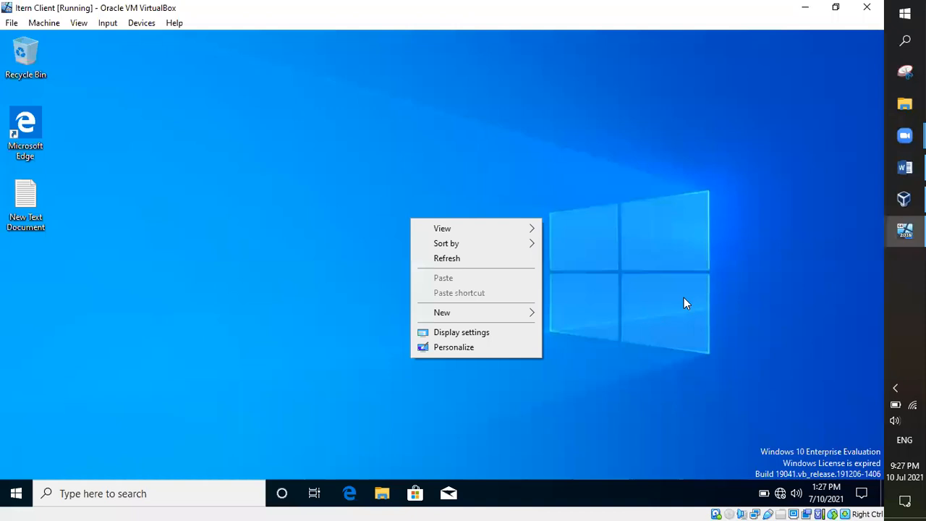
{"action": "left_click", "coordinate": [248, 417]}
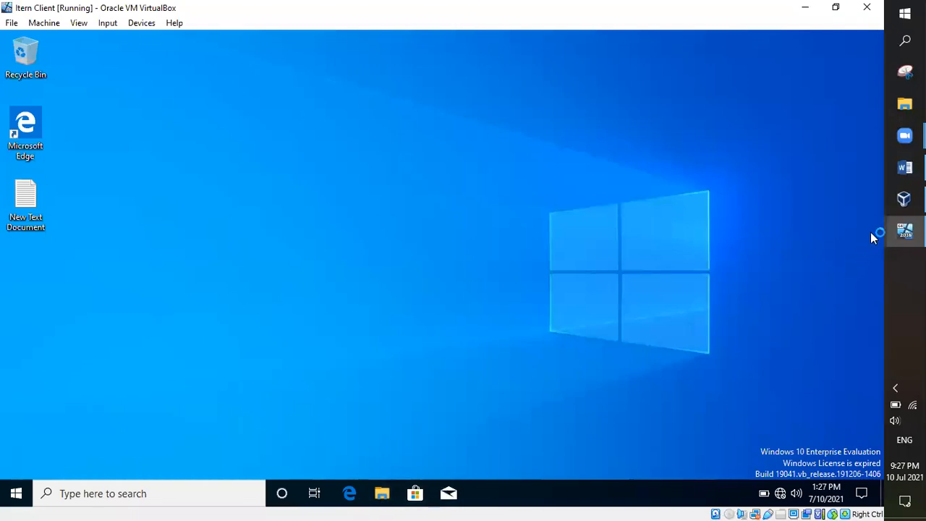
{"action": "mouse_move", "coordinate": [899, 239]}
{"action": "left_click", "coordinate": [798, 214]}
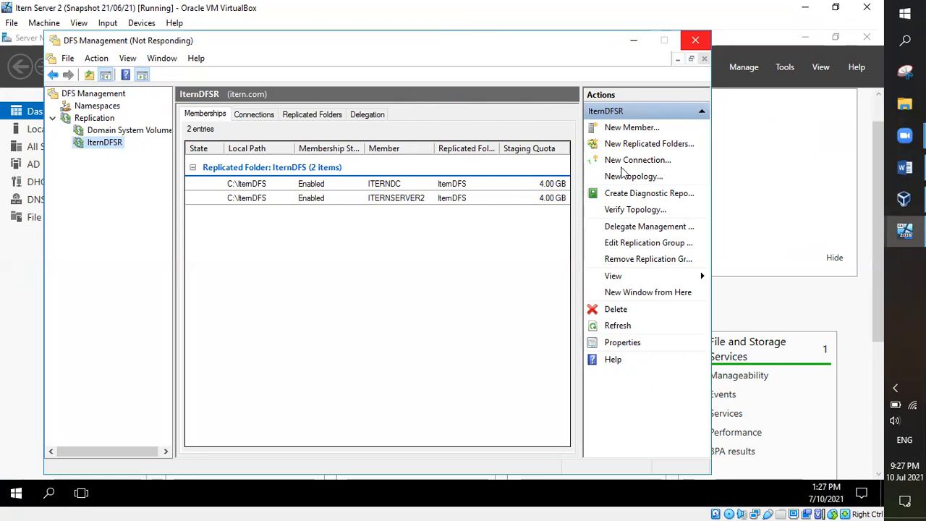
{"action": "mouse_move", "coordinate": [905, 230]}
{"action": "left_click", "coordinate": [788, 330]}
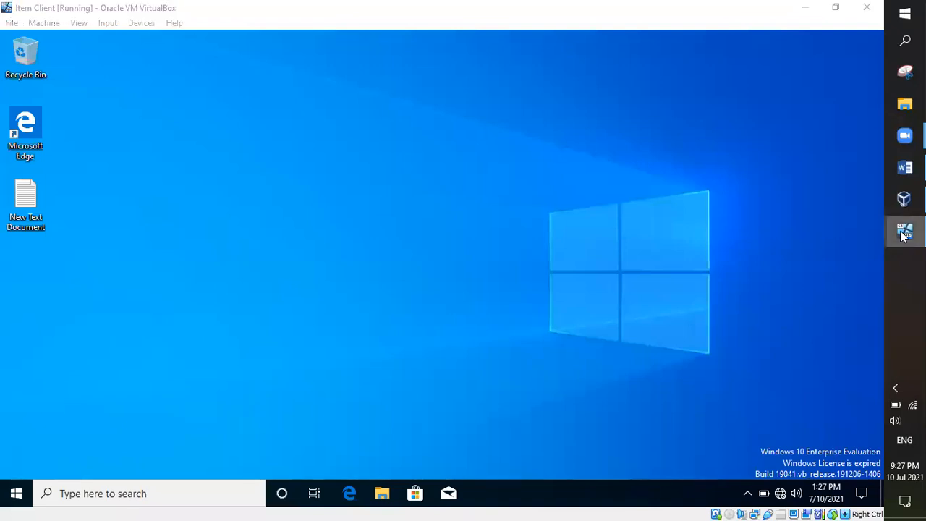
- Switch to Itern Server 2, close its unresponsive DFS Management window, and power off the virtual machine
{"action": "mouse_move", "coordinate": [903, 233]}
{"action": "left_click", "coordinate": [817, 234]}
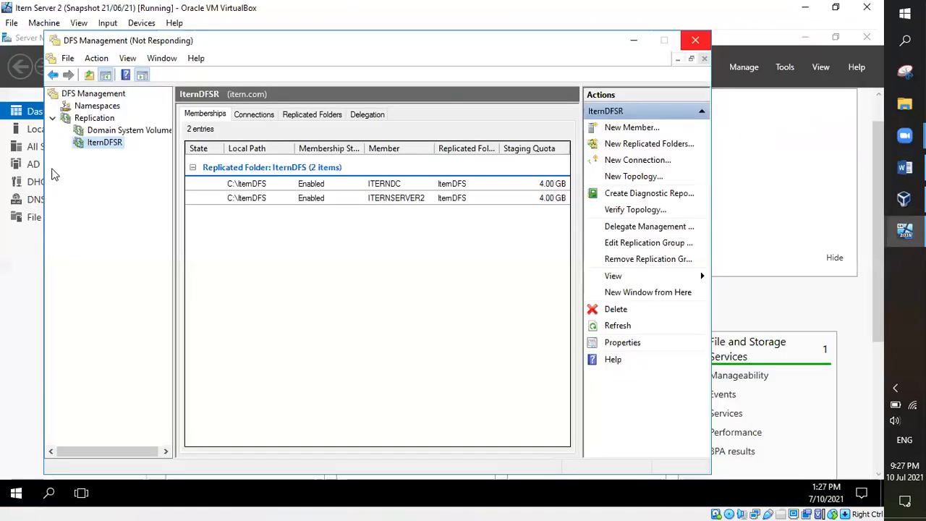
{"action": "left_click", "coordinate": [695, 33]}
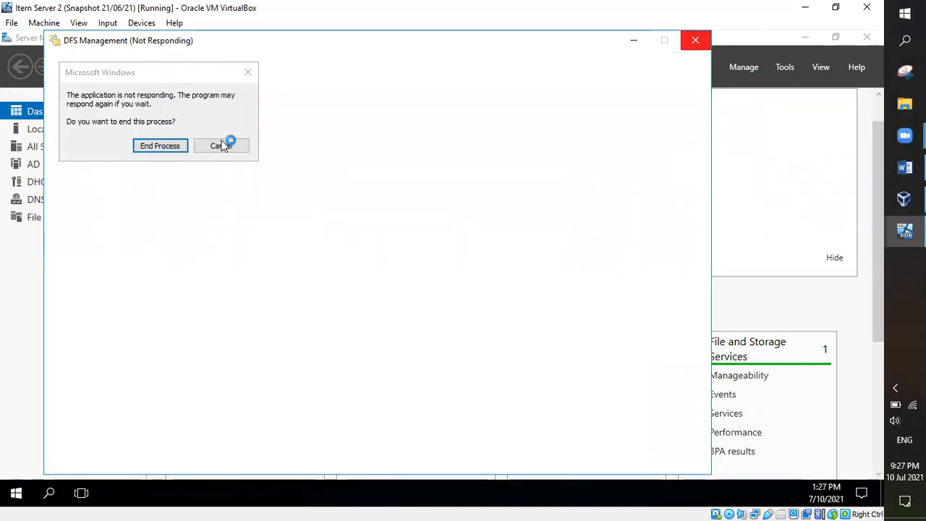
{"action": "left_click", "coordinate": [219, 146]}
{"action": "left_click", "coordinate": [12, 22]}
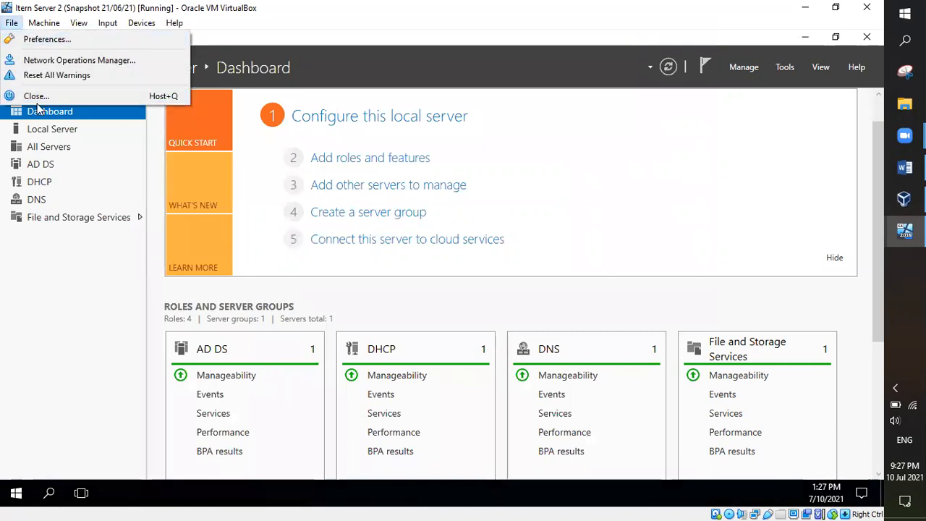
{"action": "key", "text": "Escape"}
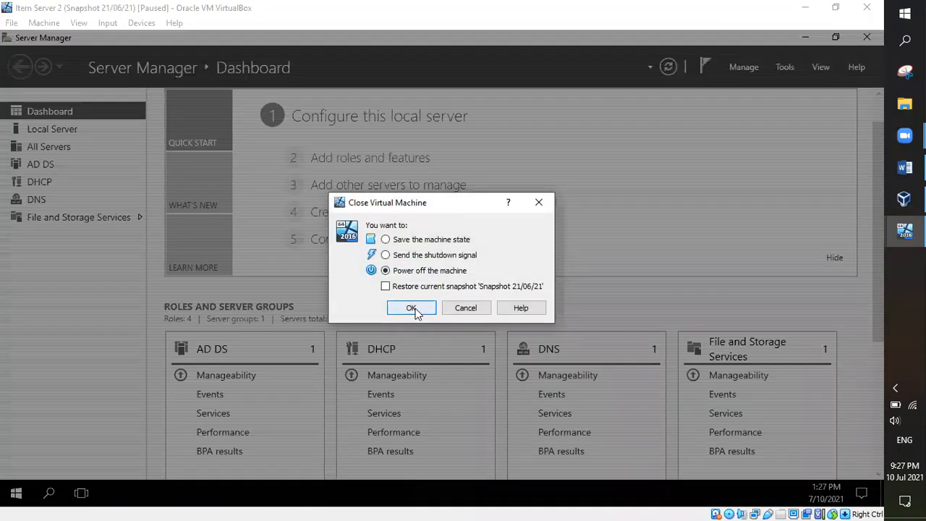
{"action": "left_click", "coordinate": [411, 308]}
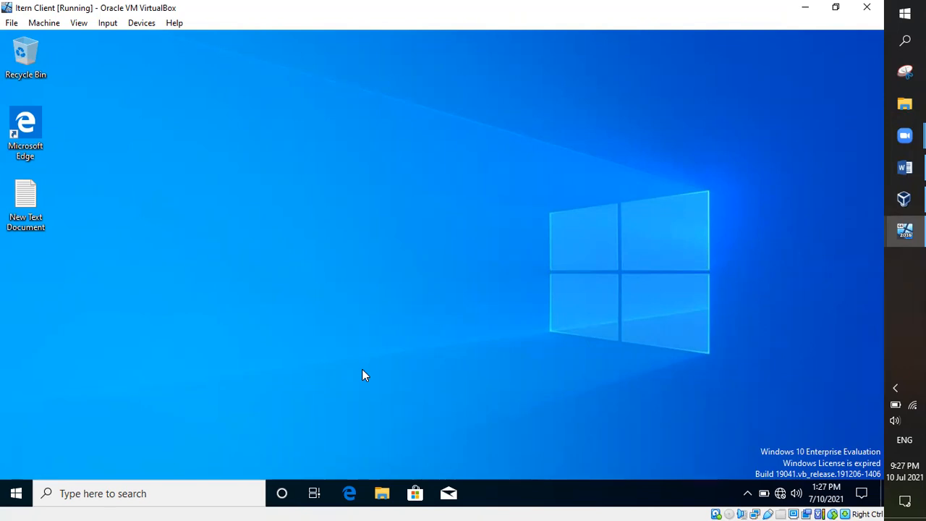
- Open File Explorer on Itern Client, close the duplicate window, and go to This PC
{"action": "key", "text": "super+e"}
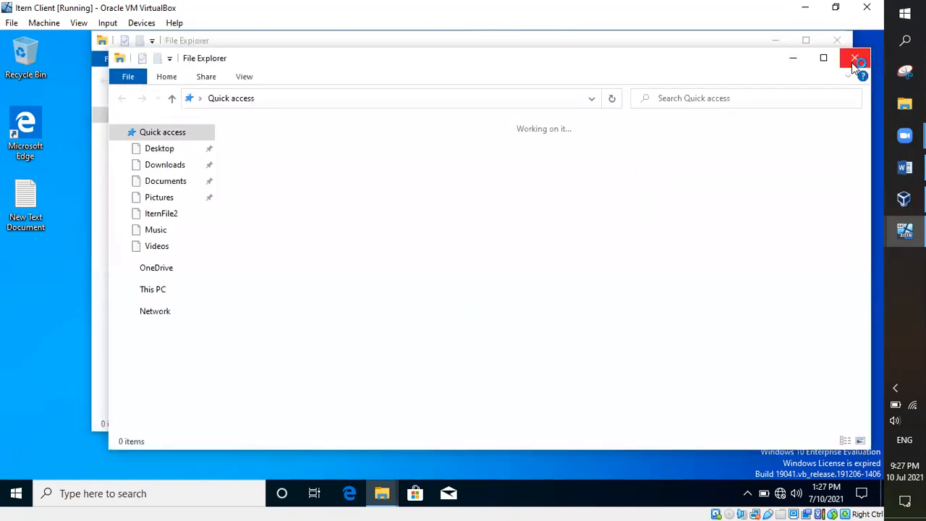
{"action": "left_click", "coordinate": [854, 60]}
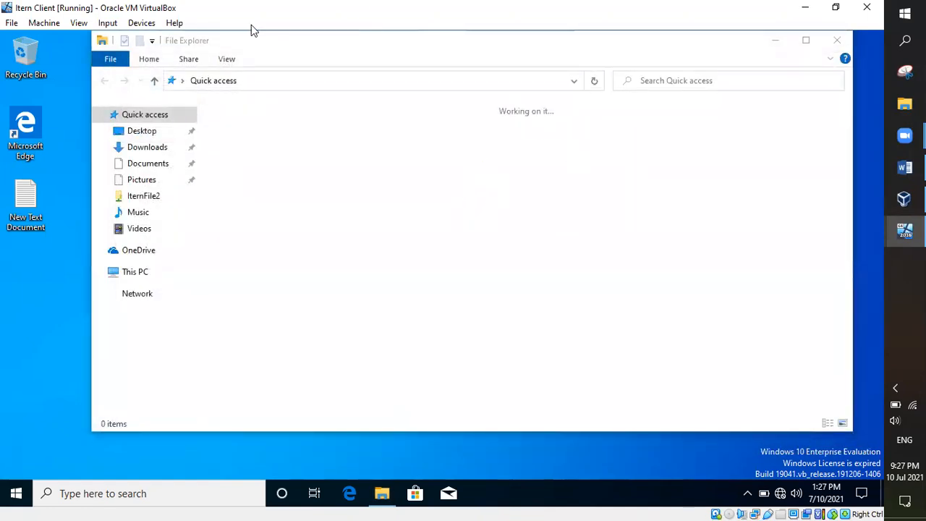
{"action": "left_click", "coordinate": [135, 271]}
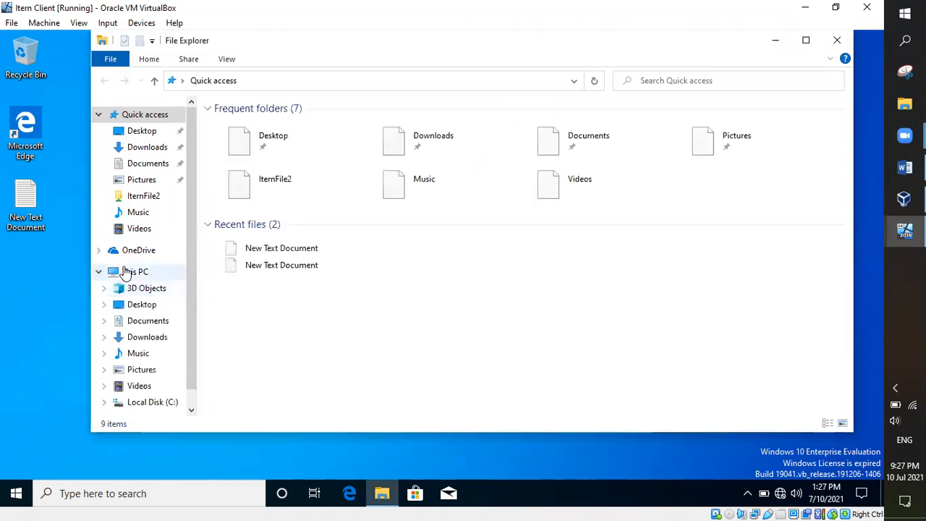
{"action": "left_click", "coordinate": [132, 271]}
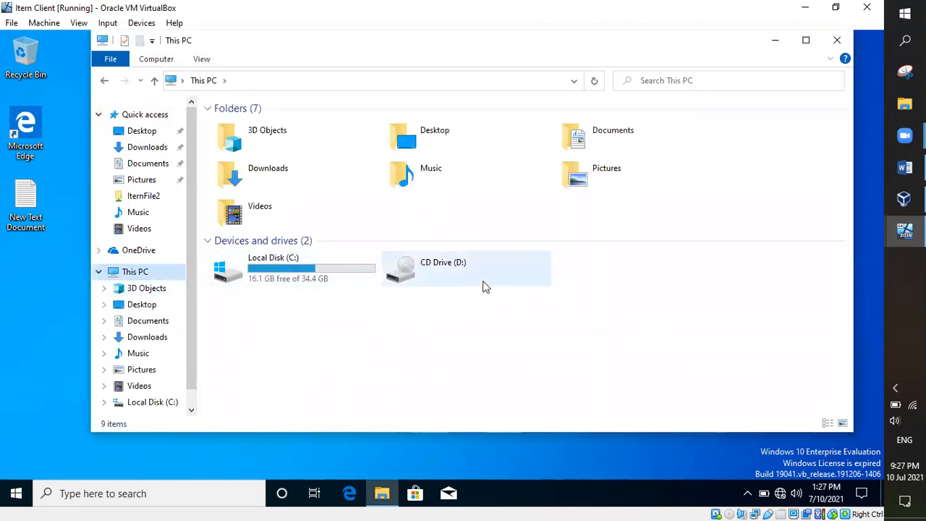
- Browse and refresh the contents of Local Disk (C:) on the client, and return to This PC
{"action": "left_click", "coordinate": [289, 271]}
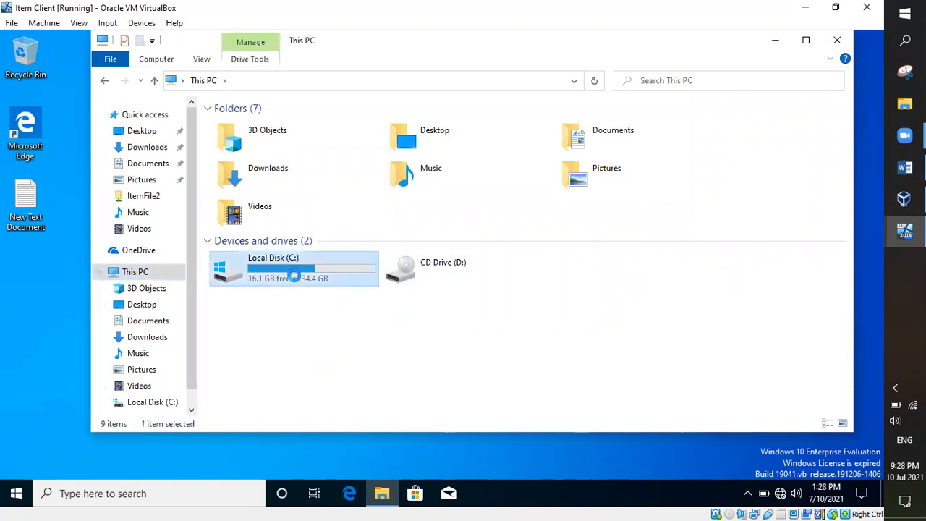
{"action": "double_click", "coordinate": [295, 276]}
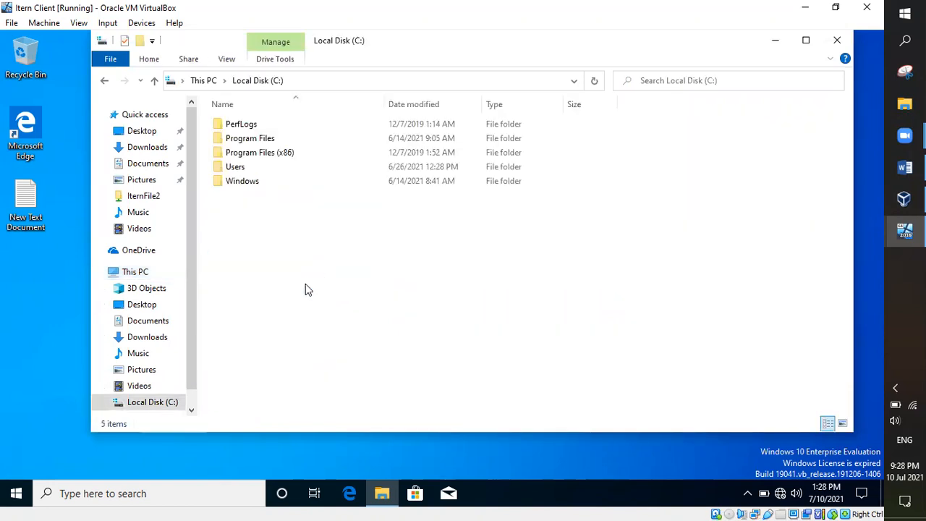
{"action": "right_click", "coordinate": [330, 250]}
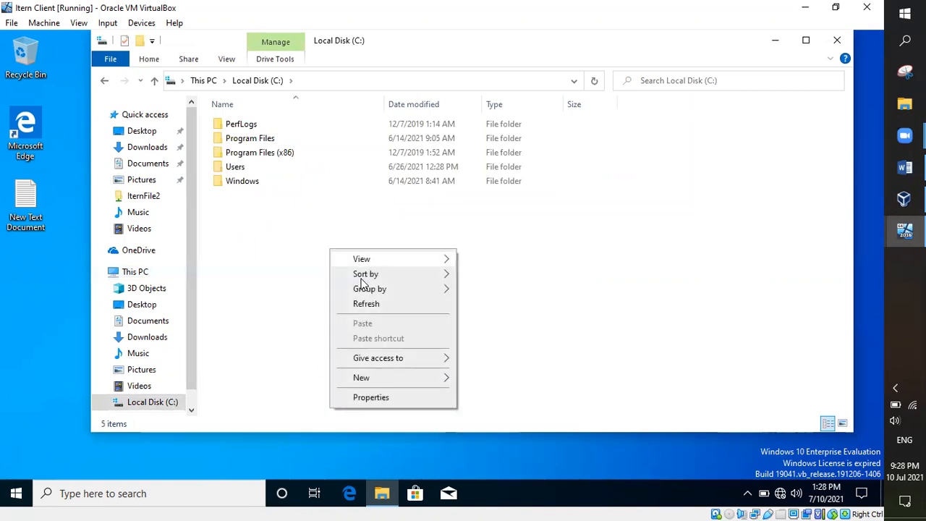
{"action": "left_click", "coordinate": [359, 305]}
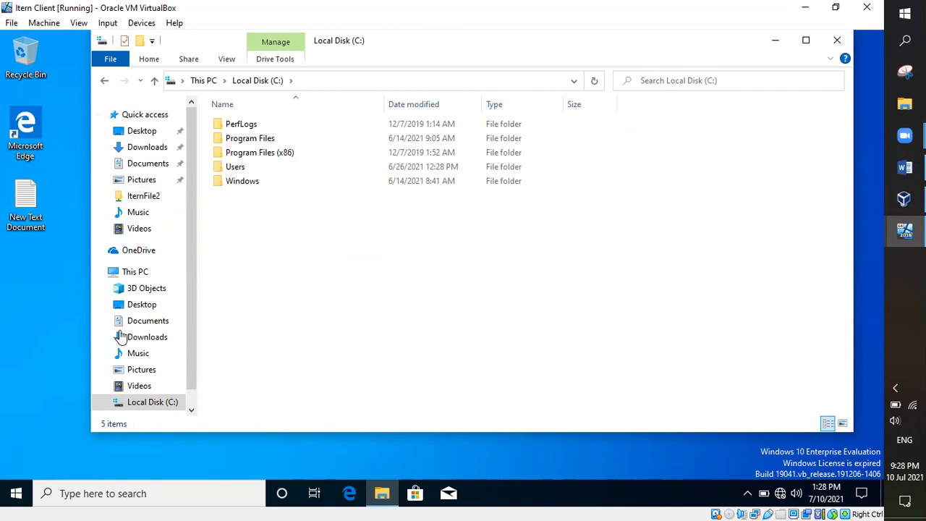
{"action": "left_click", "coordinate": [138, 272]}
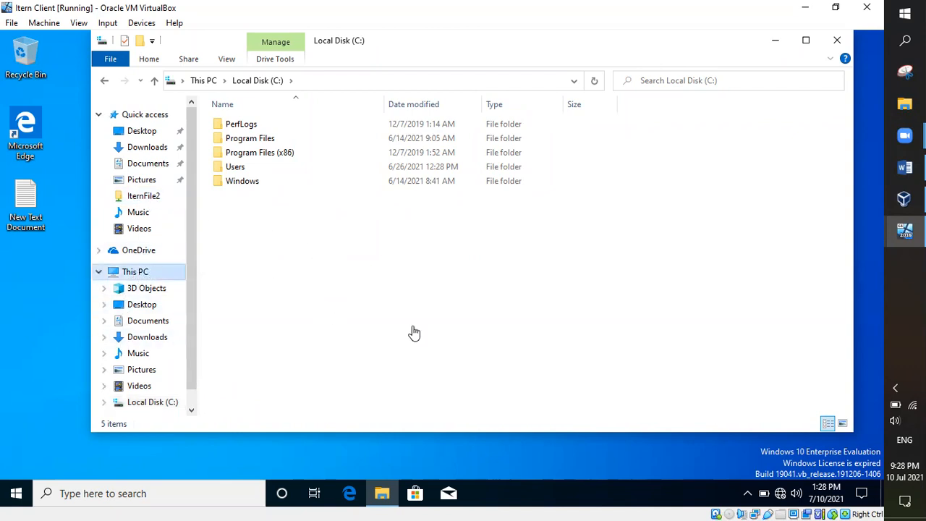
{"action": "left_click", "coordinate": [355, 262]}
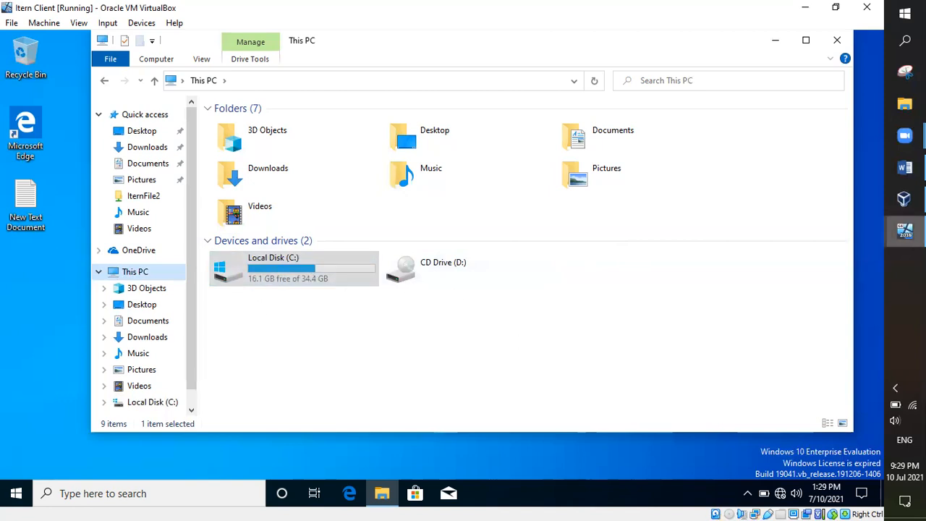
- Switch to Itern Server and minimize the DFS Management and Local Disk (C:) windows to reveal Server Manager
{"action": "left_click", "coordinate": [904, 230]}
{"action": "left_click", "coordinate": [795, 214]}
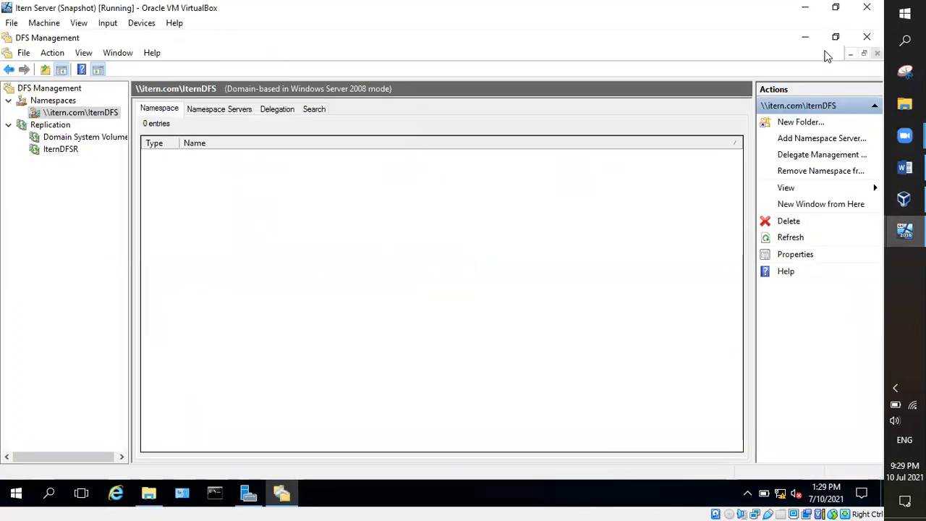
{"action": "left_click", "coordinate": [805, 36]}
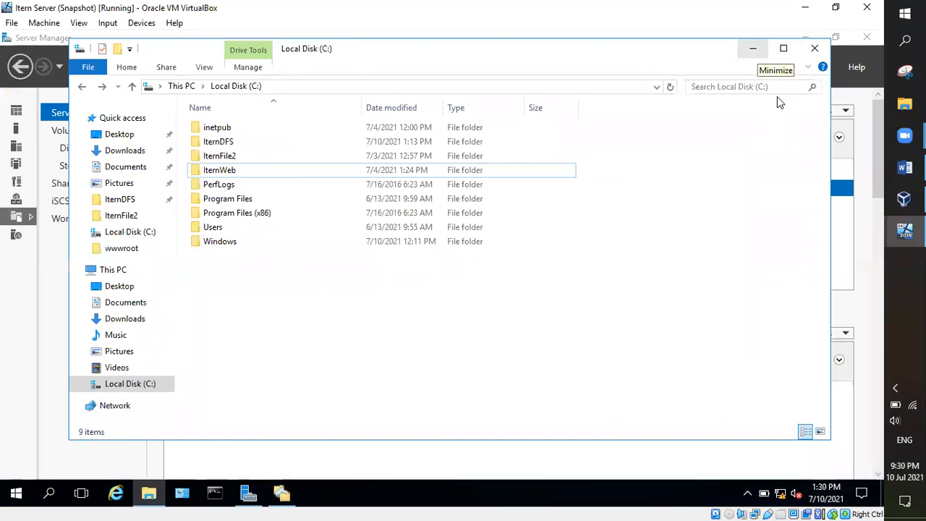
{"action": "left_click", "coordinate": [753, 48]}
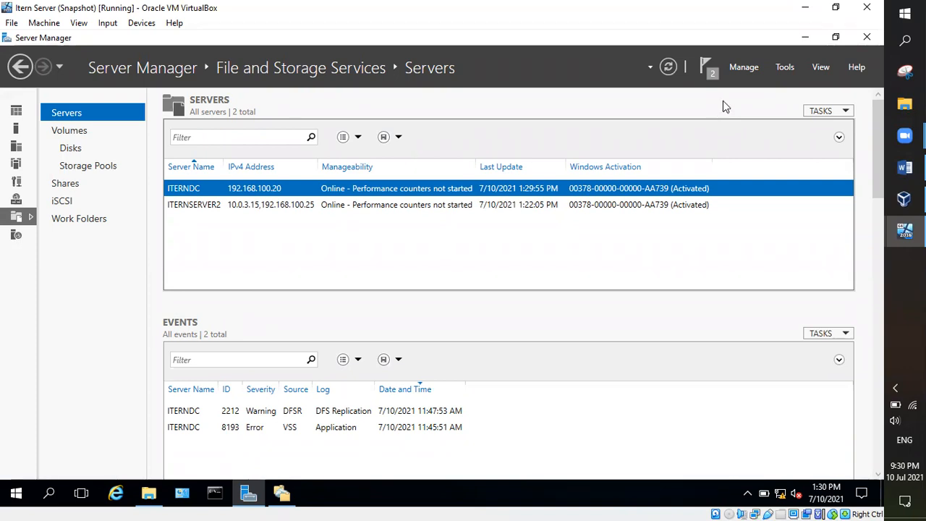
- Open Group Policy Management from Server Manager and bring its window to the front
{"action": "left_click", "coordinate": [797, 68]}
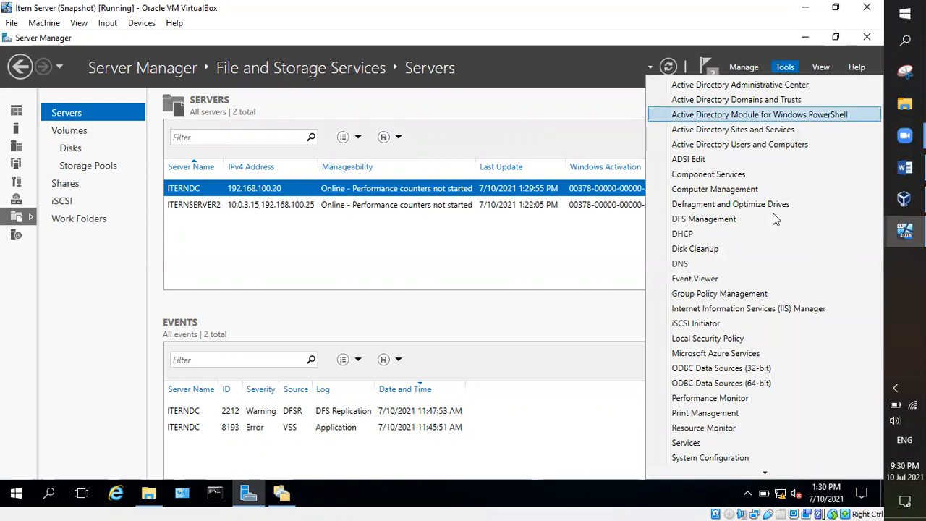
{"action": "left_click", "coordinate": [766, 293]}
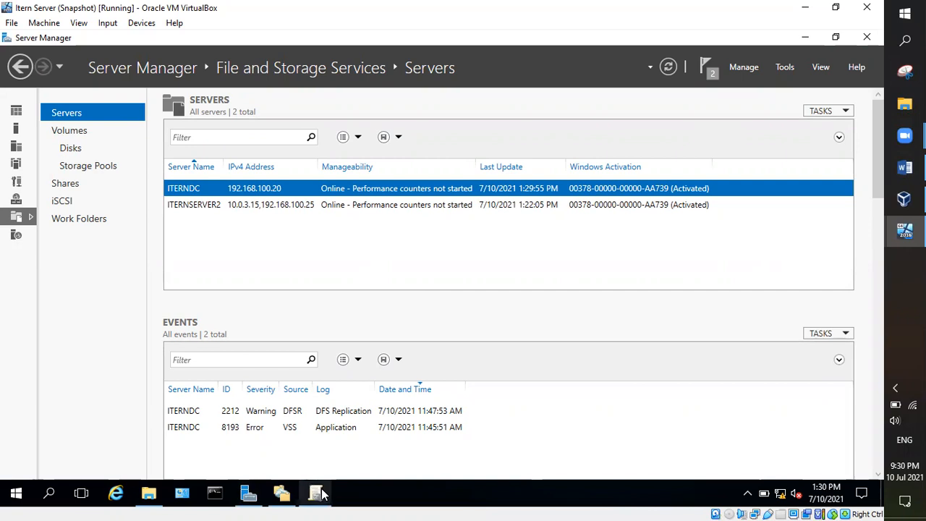
{"action": "left_click", "coordinate": [321, 495]}
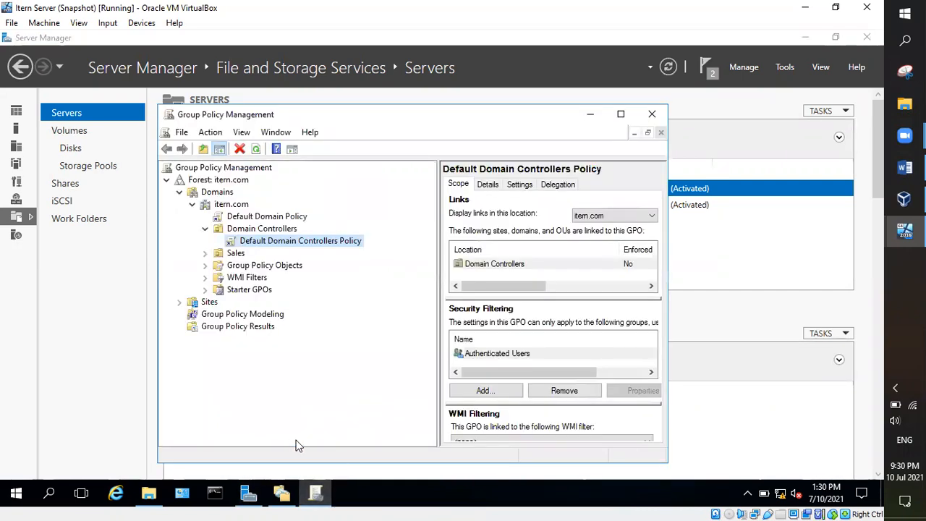
- Expand the itern.com domain under Forest: itern.com and open its Default Domain Policy for editing
{"action": "left_click", "coordinate": [166, 180]}
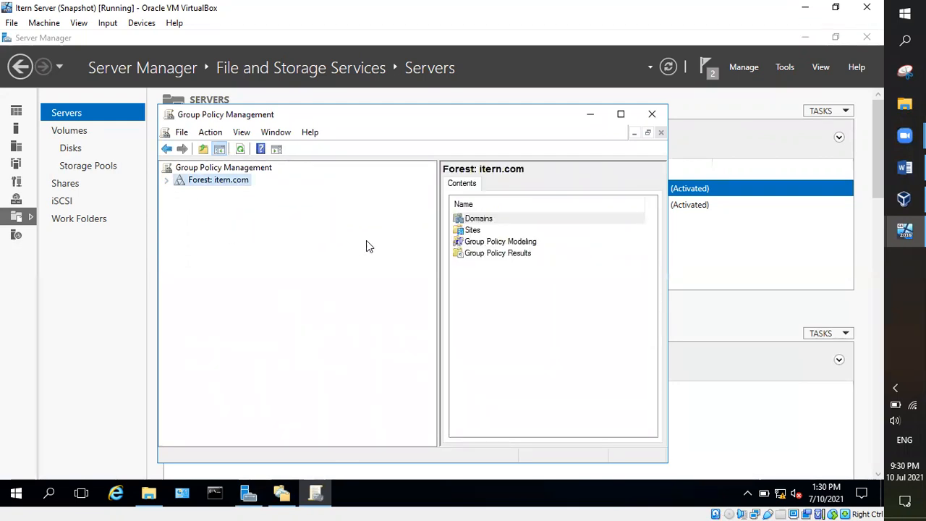
{"action": "left_click", "coordinate": [166, 179]}
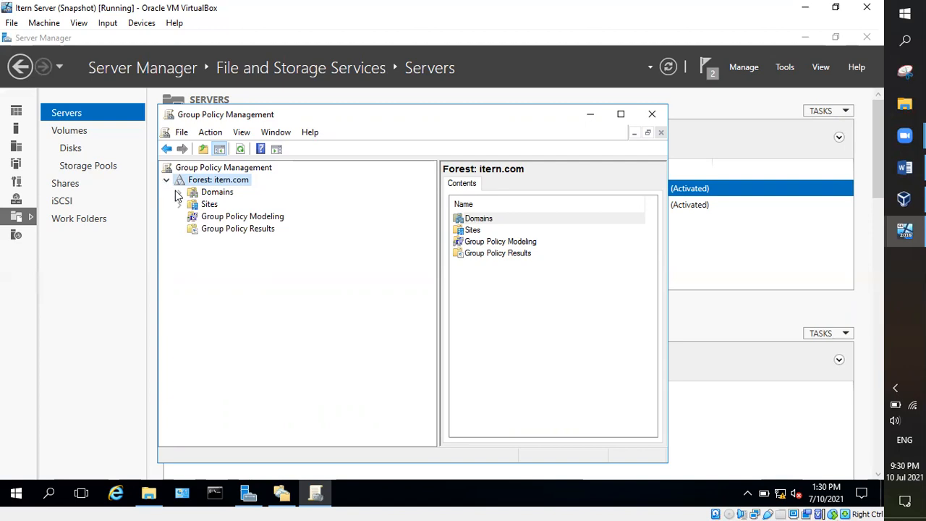
{"action": "left_click", "coordinate": [180, 192]}
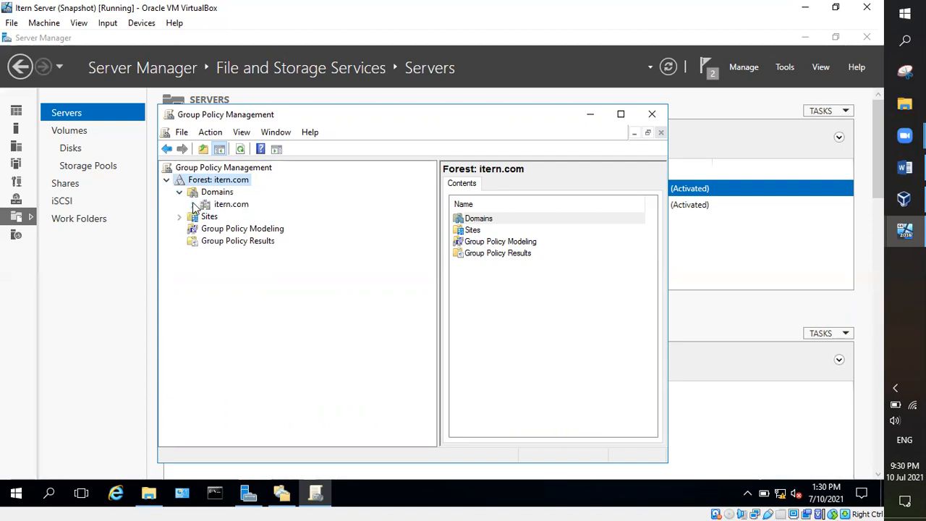
{"action": "left_click", "coordinate": [193, 205]}
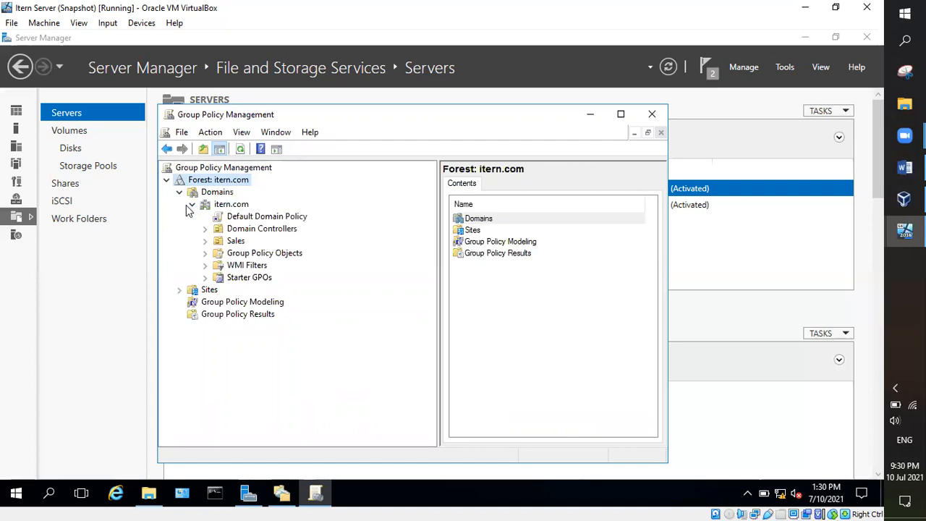
{"action": "right_click", "coordinate": [300, 224]}
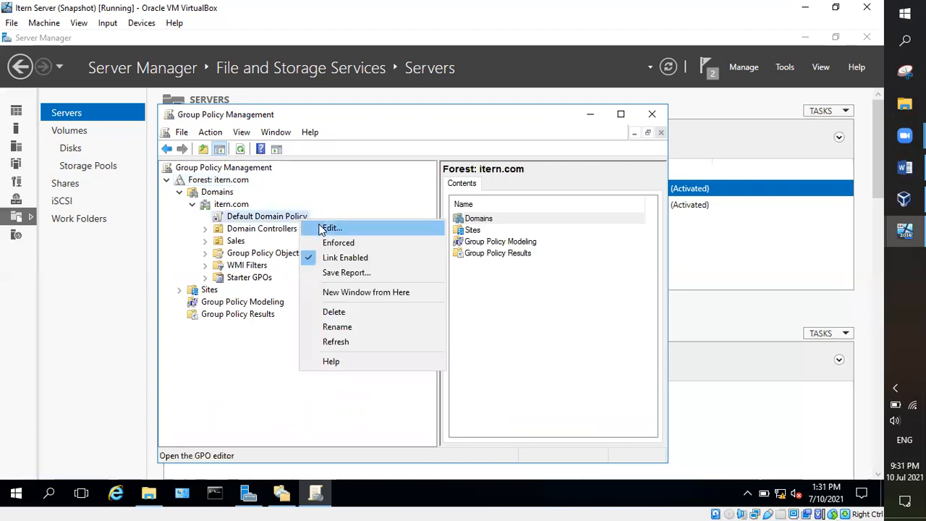
{"action": "left_click", "coordinate": [322, 229]}
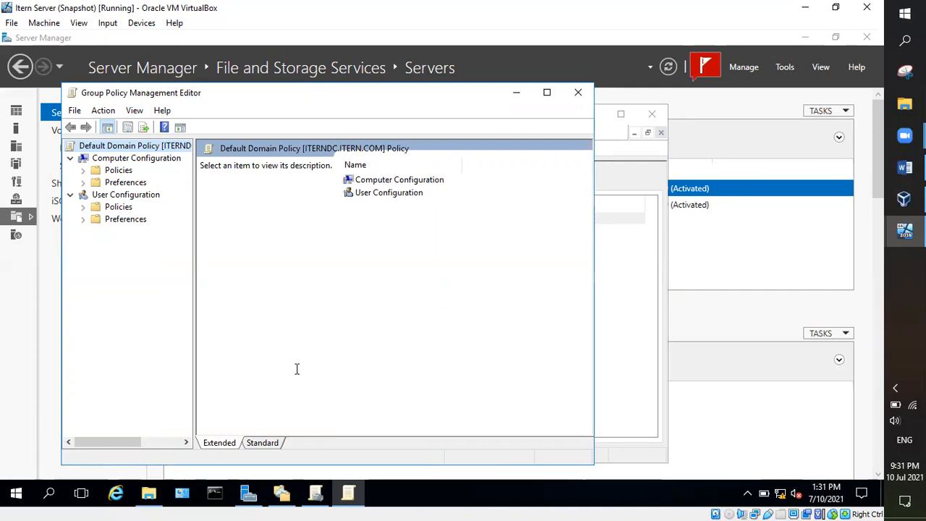
- Expand the Windows Settings preferences under User Configuration and open Drive Maps
{"action": "left_click", "coordinate": [69, 195]}
{"action": "left_click", "coordinate": [69, 195]}
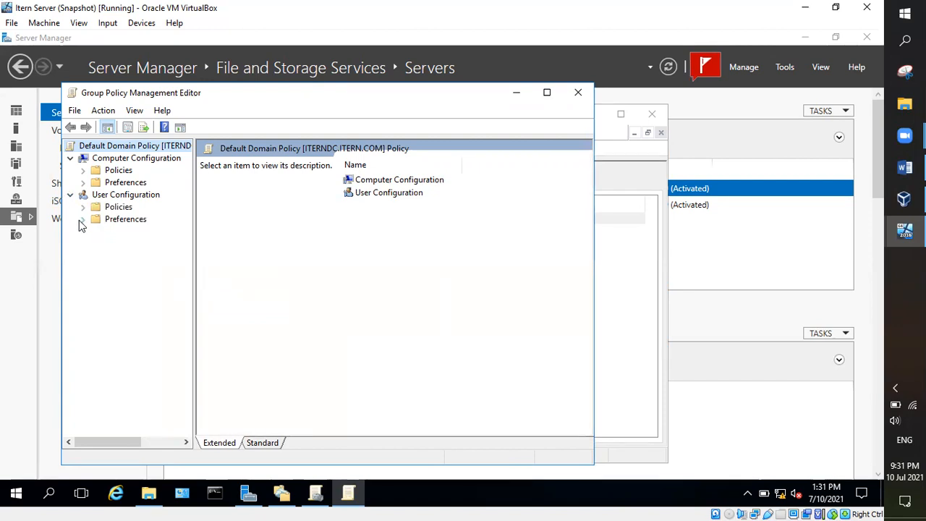
{"action": "left_click", "coordinate": [82, 219]}
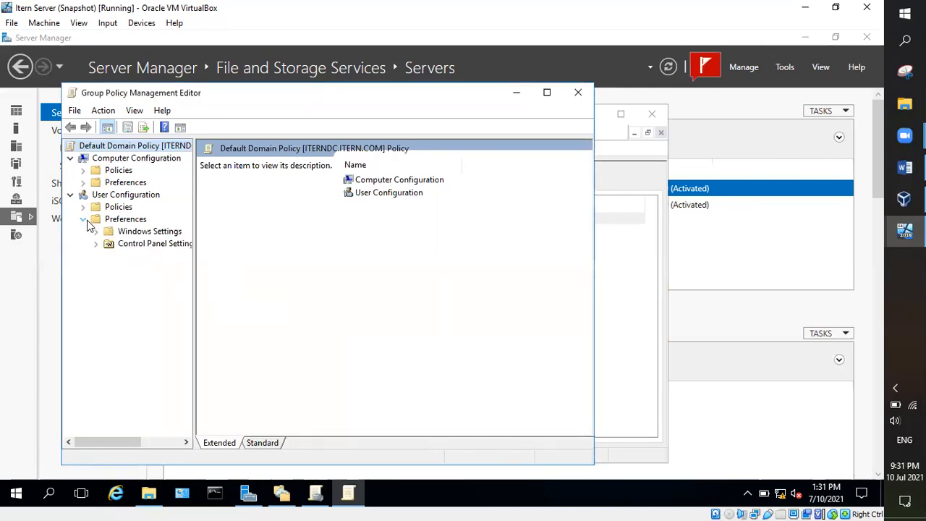
{"action": "left_click", "coordinate": [96, 232]}
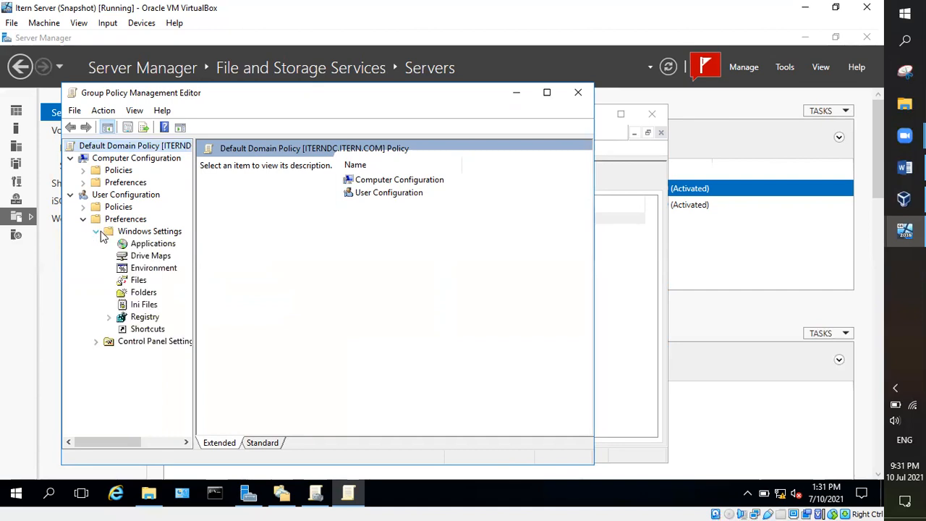
{"action": "left_click", "coordinate": [148, 257]}
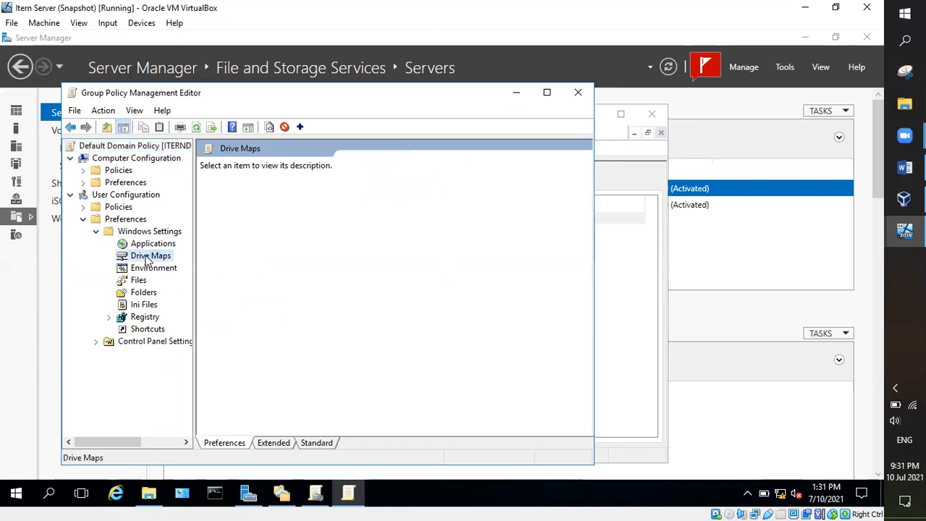
- Start a new mapped drive in Drive Maps and set its action to Create
{"action": "right_click", "coordinate": [147, 259]}
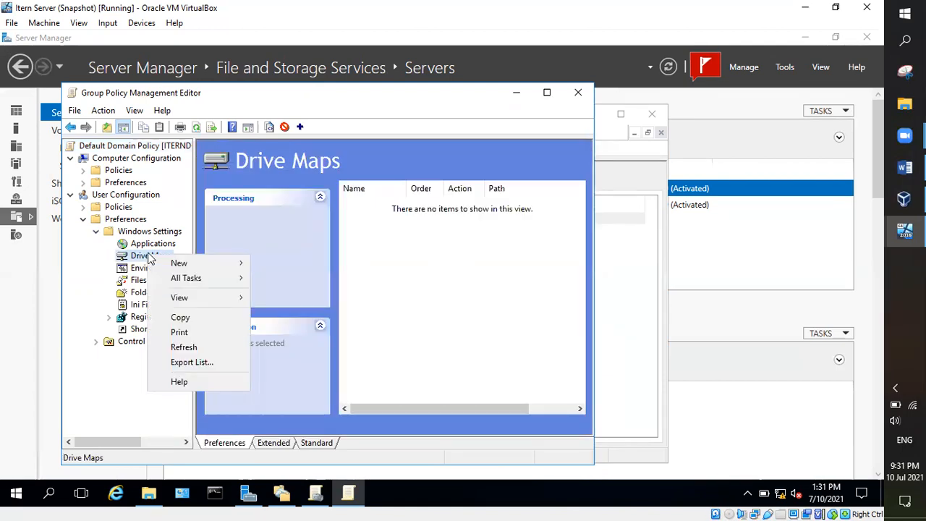
{"action": "mouse_move", "coordinate": [205, 264]}
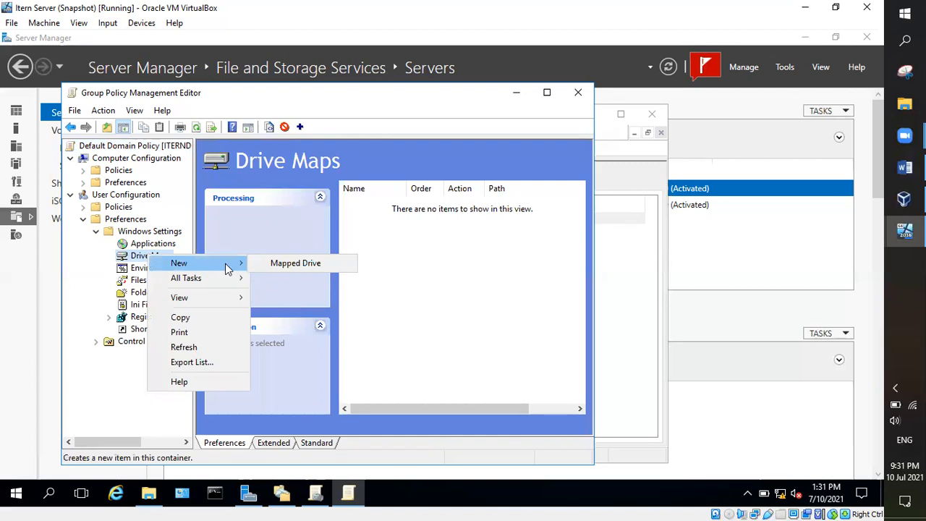
{"action": "left_click", "coordinate": [288, 264]}
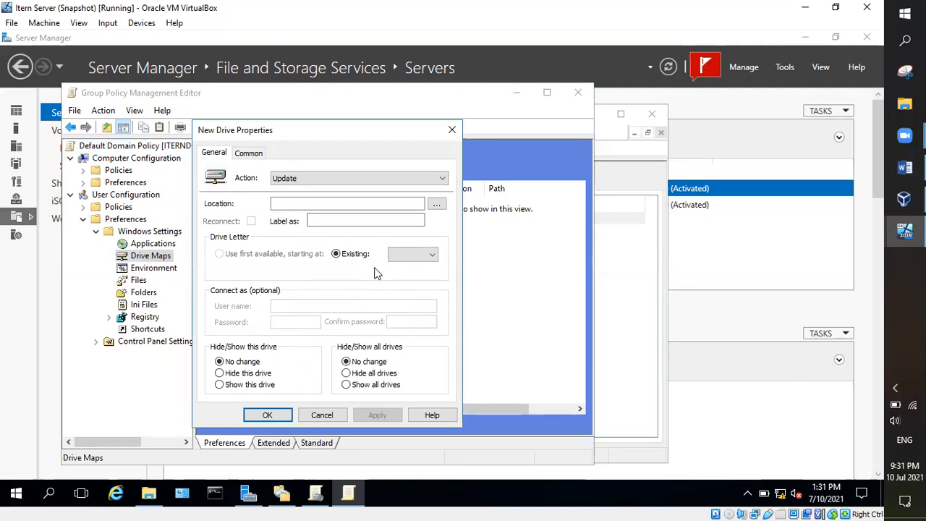
{"action": "left_click", "coordinate": [427, 185]}
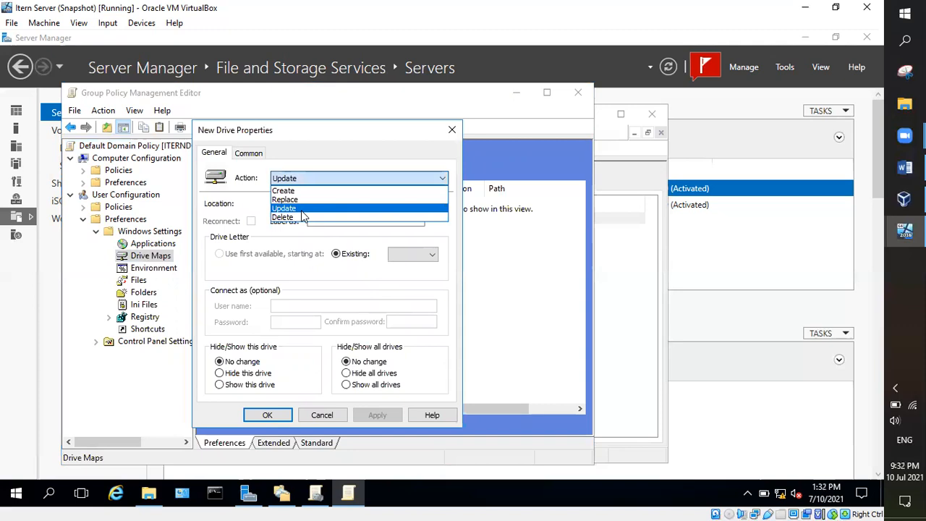
{"action": "left_click", "coordinate": [284, 191]}
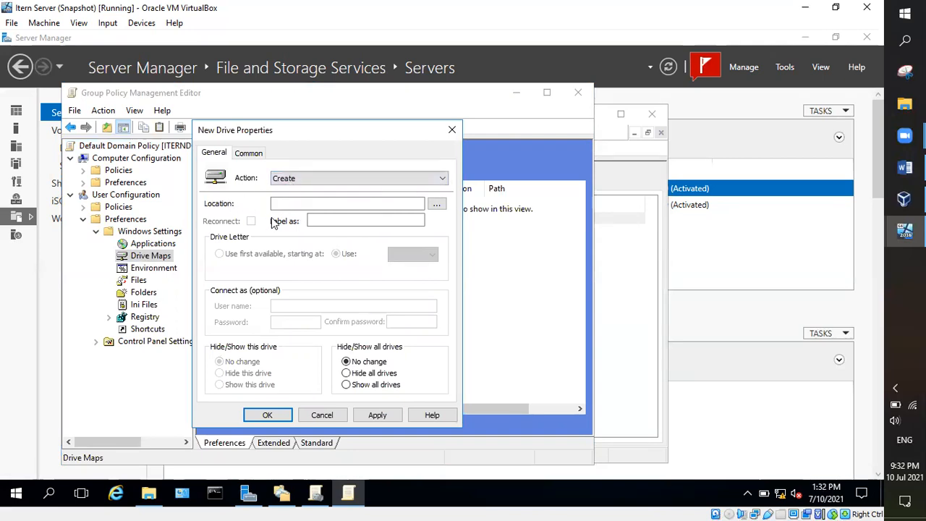
- Set the new mapped drive's location to \\itern.com\IternDFS
{"action": "left_click", "coordinate": [315, 199]}
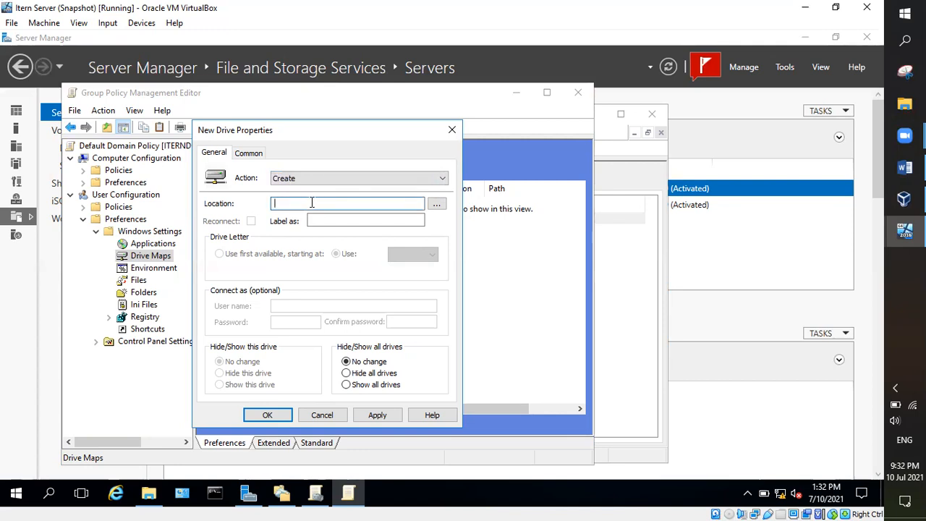
{"action": "left_click", "coordinate": [436, 205]}
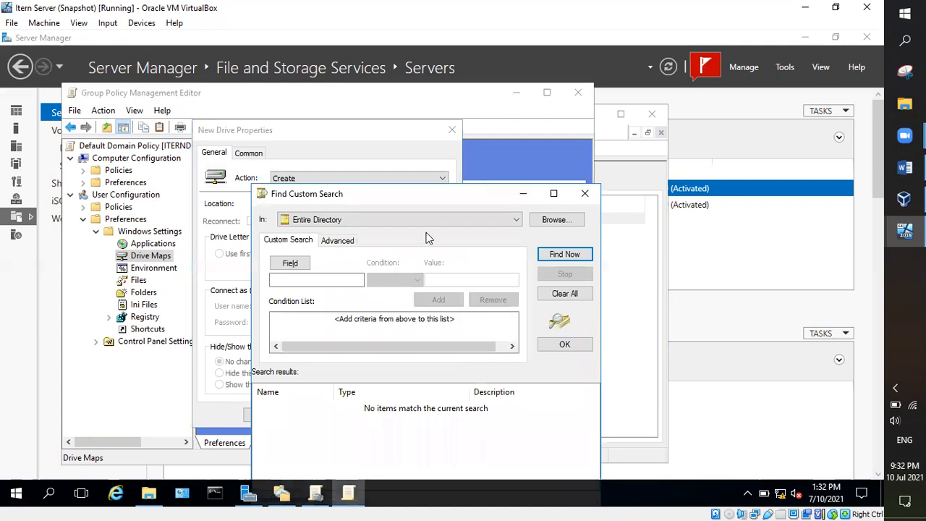
{"action": "left_click", "coordinate": [584, 193]}
{"action": "left_click", "coordinate": [335, 203]}
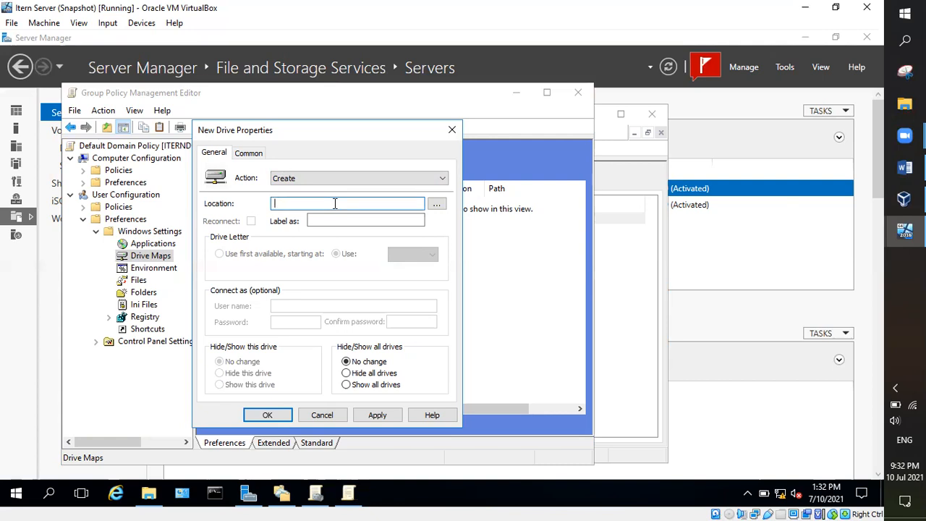
{"action": "type", "text": "\\"}
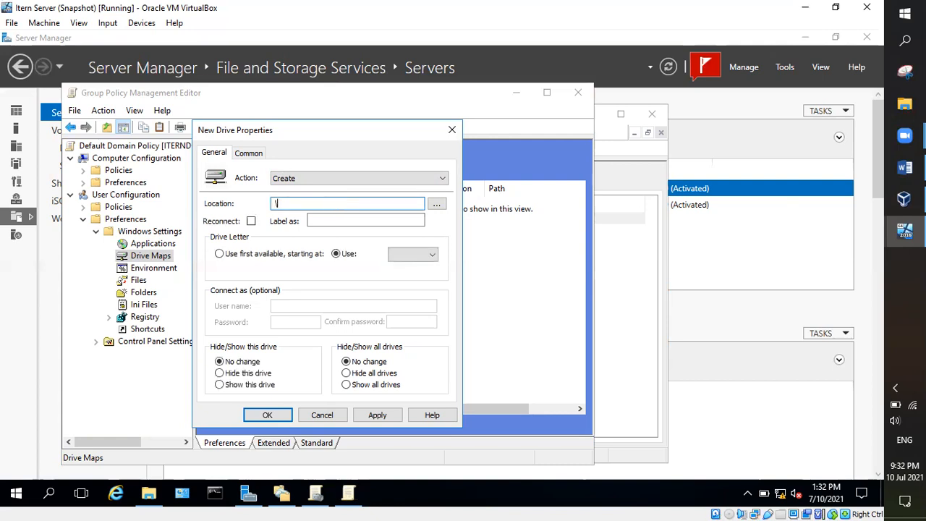
{"action": "type", "text": "\\itern"}
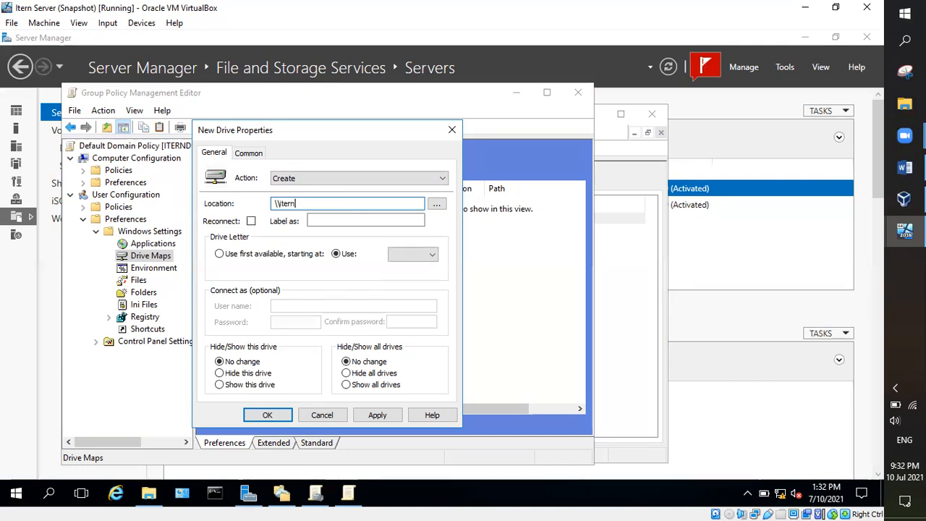
{"action": "type", "text": ".com\\"}
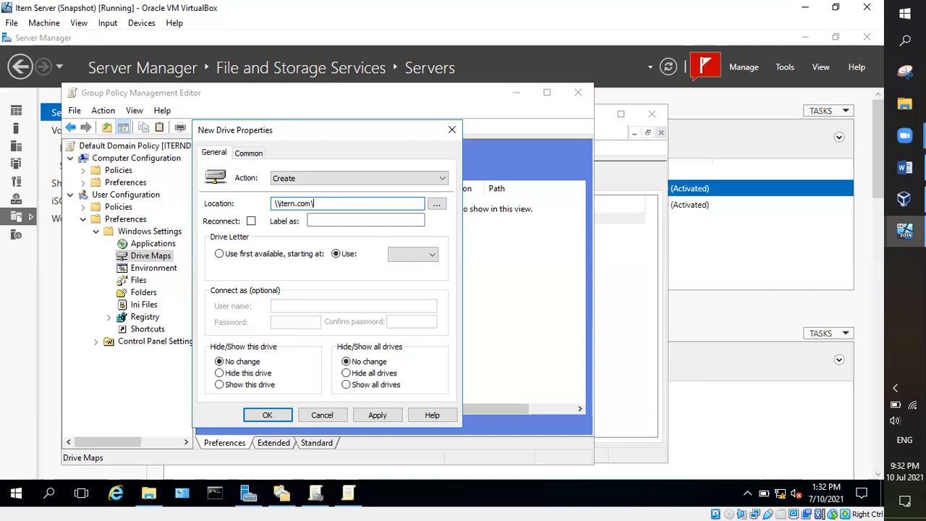
{"action": "type", "text": "IternDFS"}
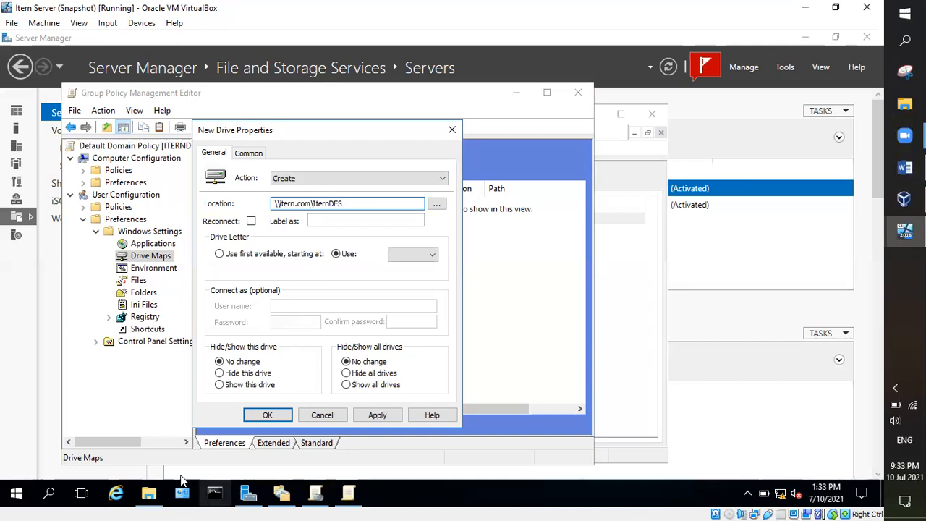
- Switch to File Explorer and check the IternDFS folder and its path on Local Disk (C:)
{"action": "left_click", "coordinate": [148, 493]}
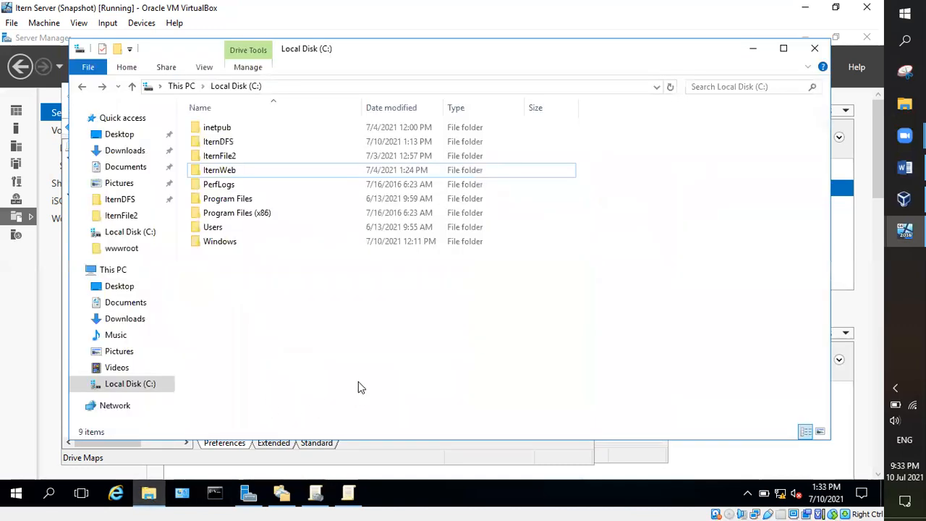
{"action": "left_click", "coordinate": [243, 147]}
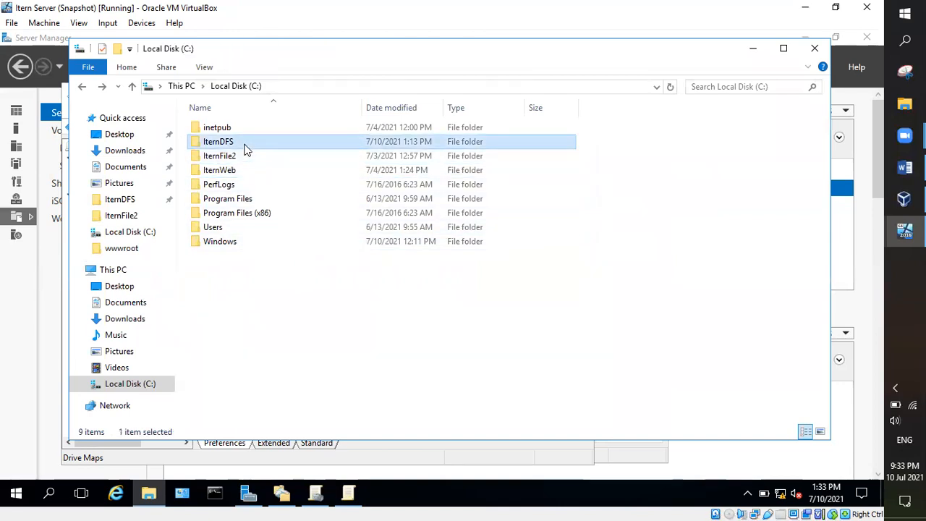
{"action": "left_click", "coordinate": [244, 144]}
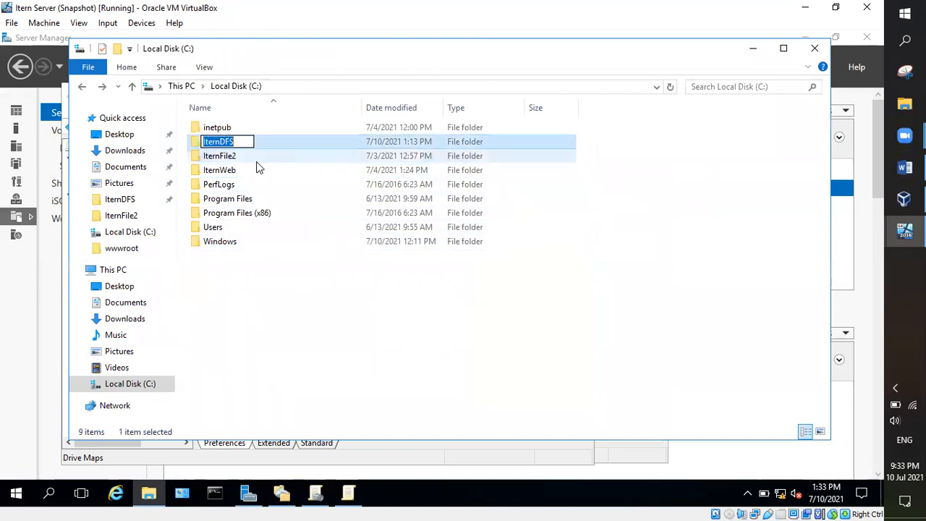
{"action": "left_click", "coordinate": [275, 197]}
{"action": "left_click", "coordinate": [247, 141]}
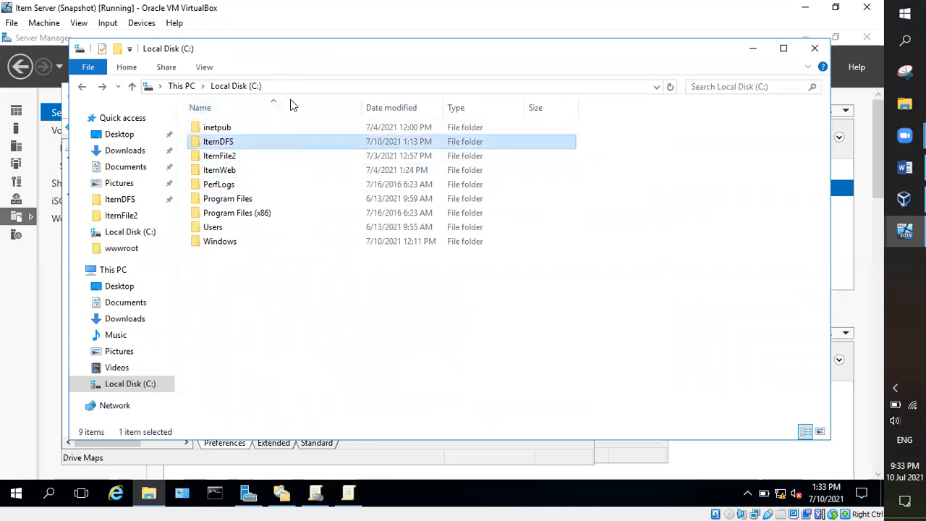
{"action": "key", "text": "alt+d"}
{"action": "left_click", "coordinate": [290, 91]}
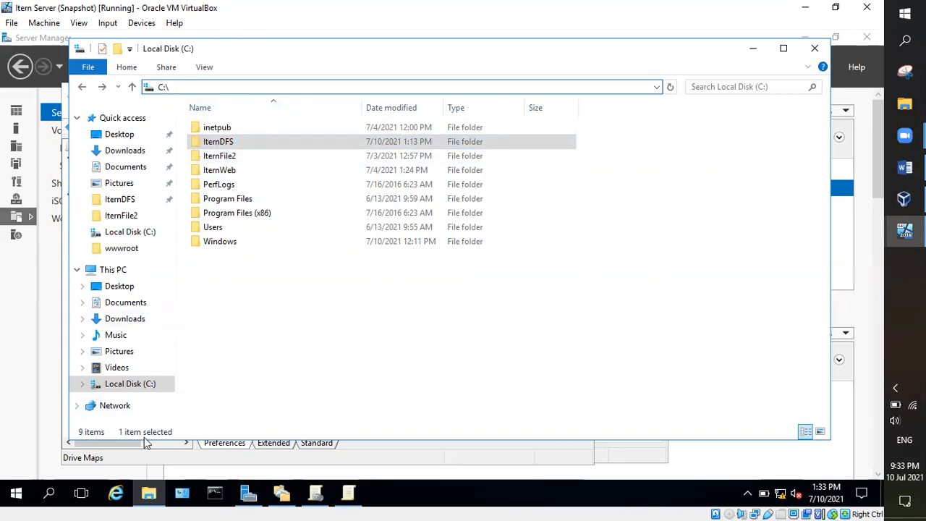
- Open the shared folders of the server at \\iterndc using Windows search
{"action": "left_click", "coordinate": [49, 497]}
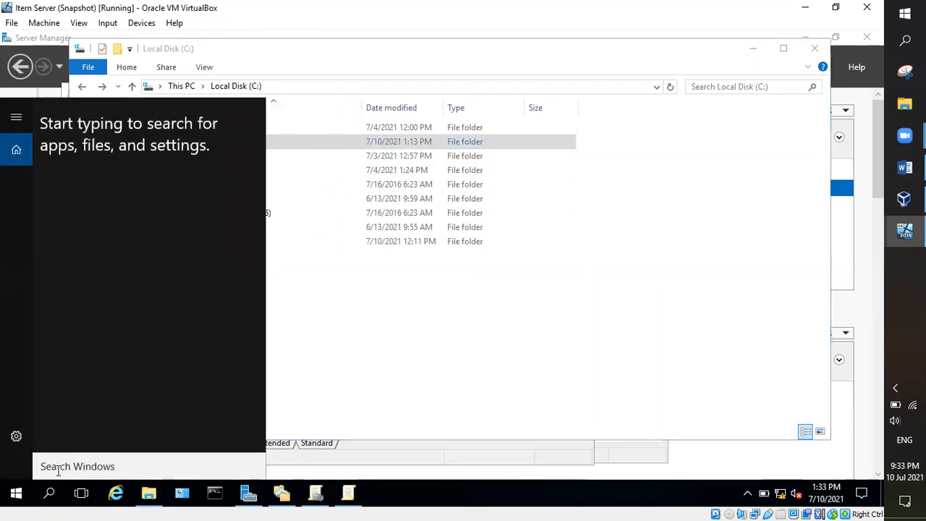
{"action": "type", "text": "\\"}
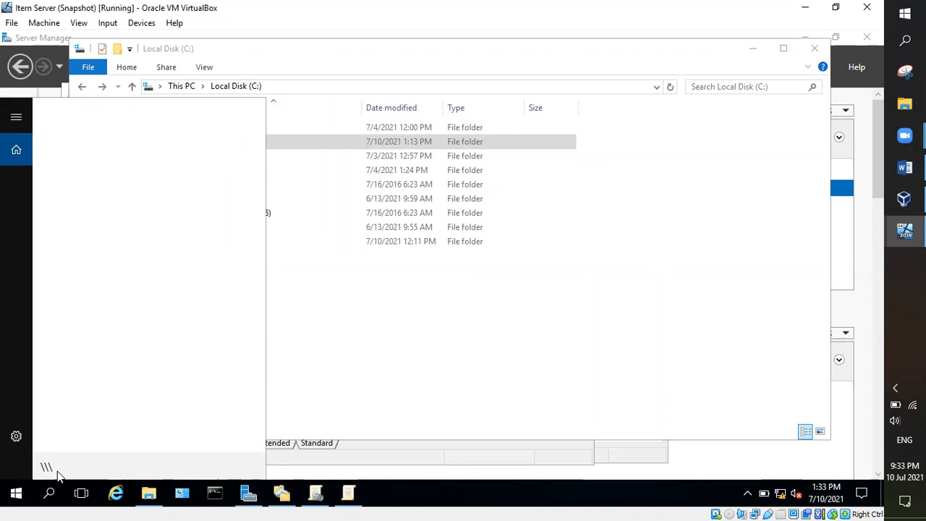
{"action": "type", "text": "\\\\"}
{"action": "key", "text": "BackSpace"}
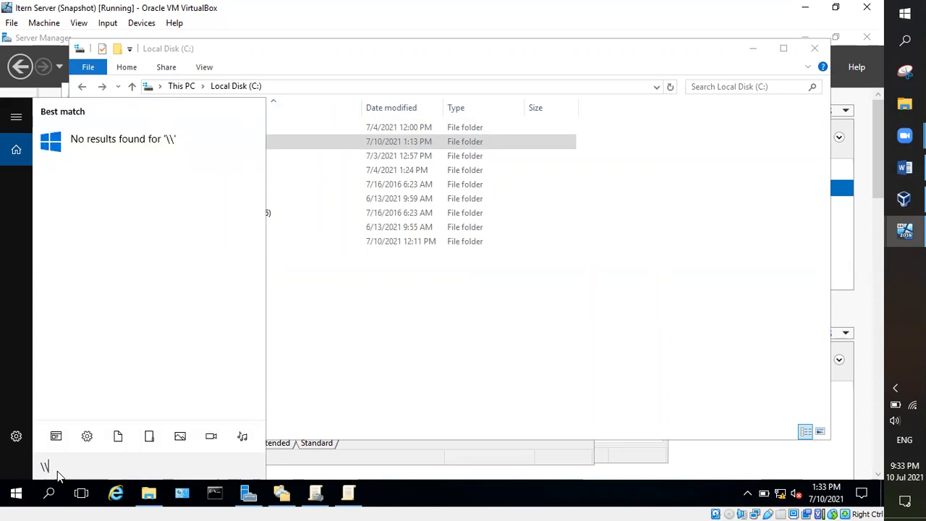
{"action": "type", "text": "iter"}
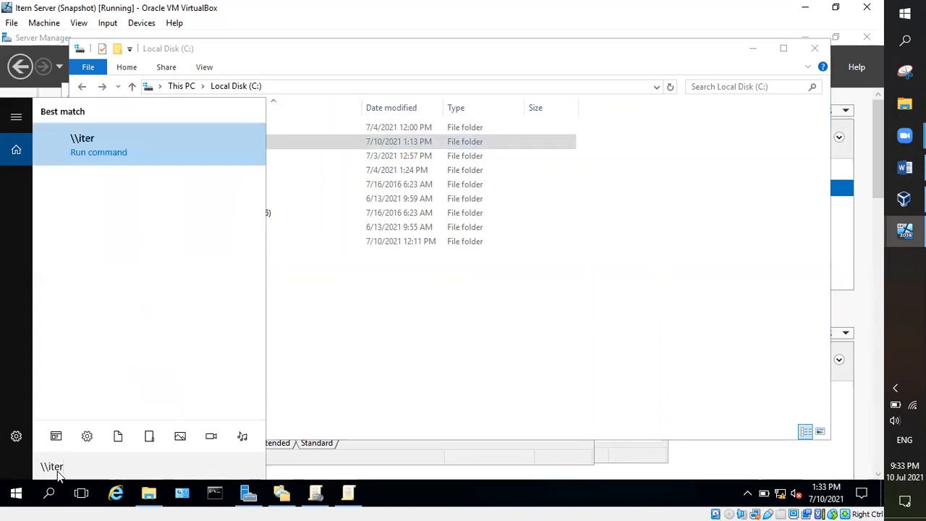
{"action": "type", "text": "ndc"}
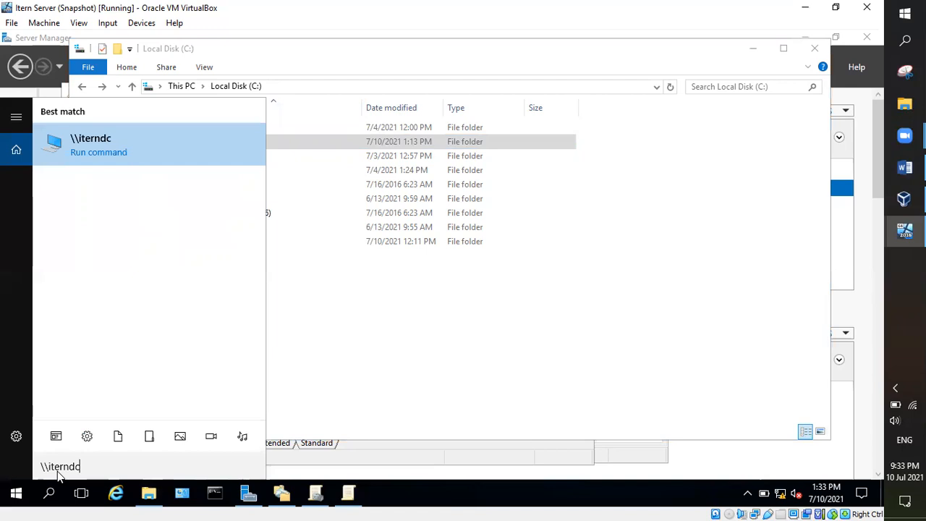
{"action": "key", "text": "Return"}
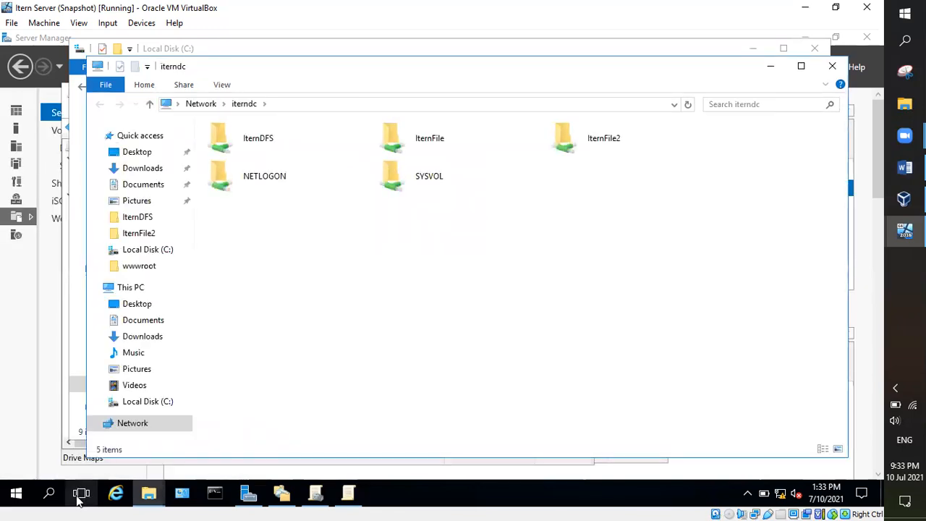
- Check the IternDFS share and the network path of the iterndc window, and minimize that window
{"action": "left_click", "coordinate": [262, 146]}
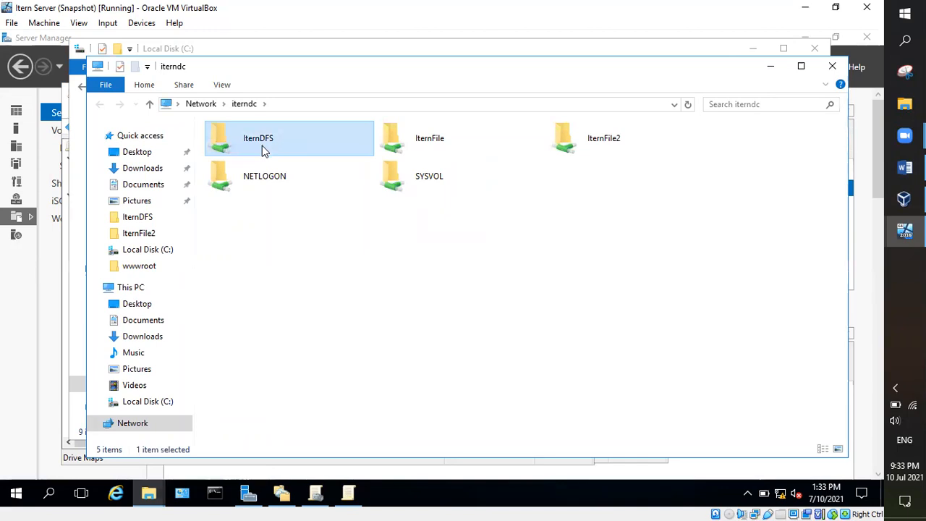
{"action": "left_click", "coordinate": [313, 106]}
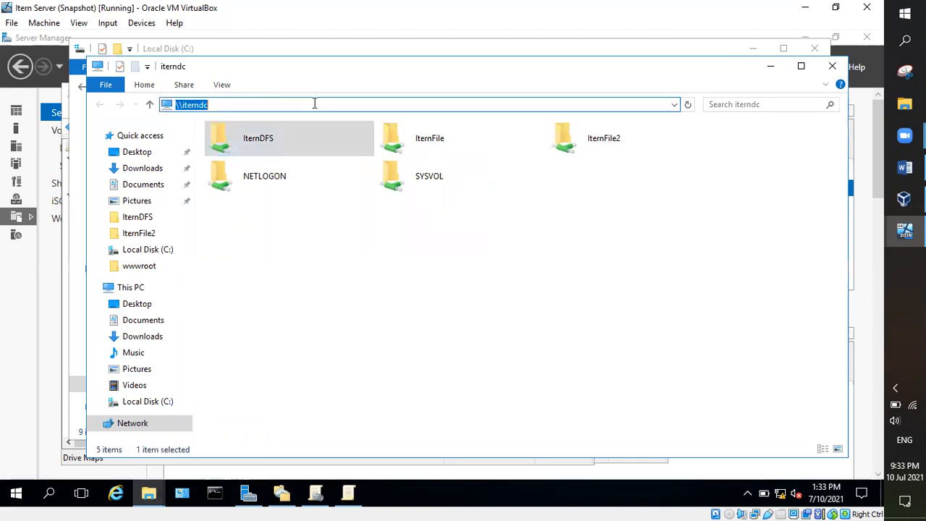
{"action": "left_click", "coordinate": [318, 202]}
{"action": "left_click", "coordinate": [260, 149]}
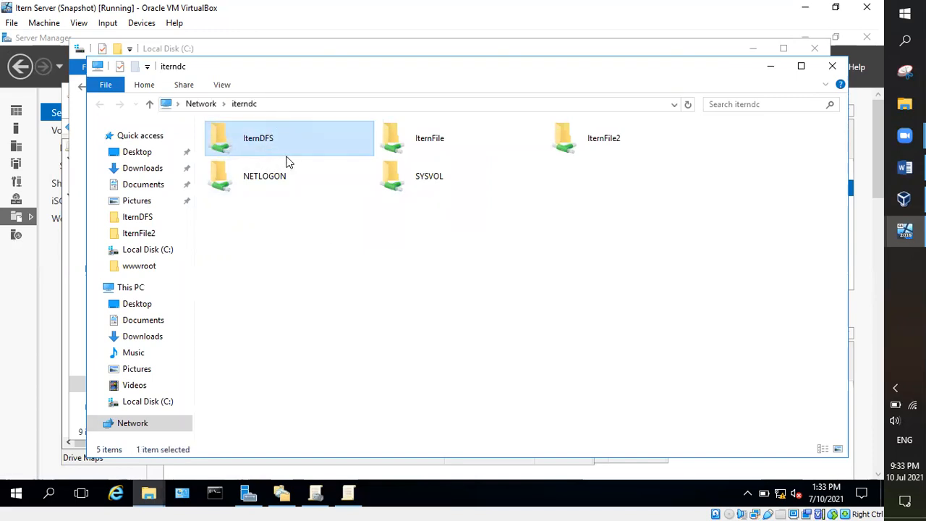
{"action": "left_click", "coordinate": [288, 105]}
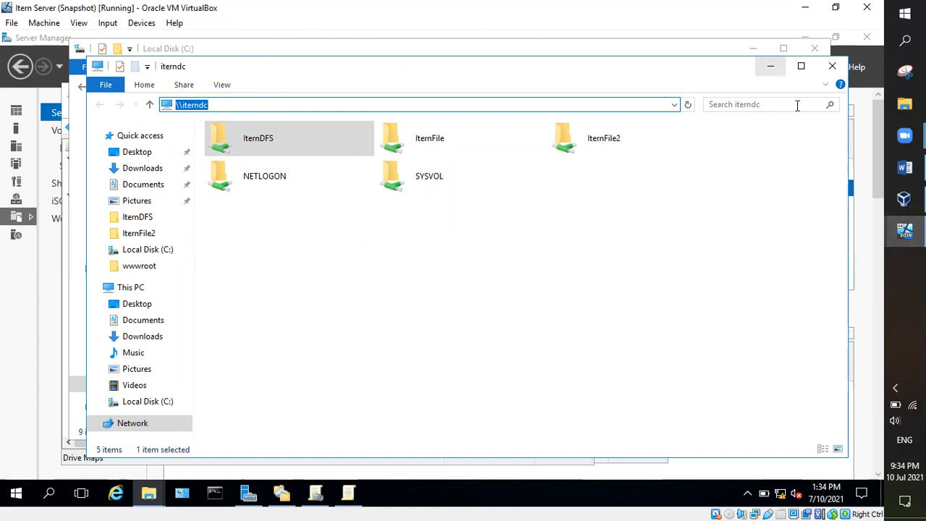
{"action": "left_click", "coordinate": [770, 66]}
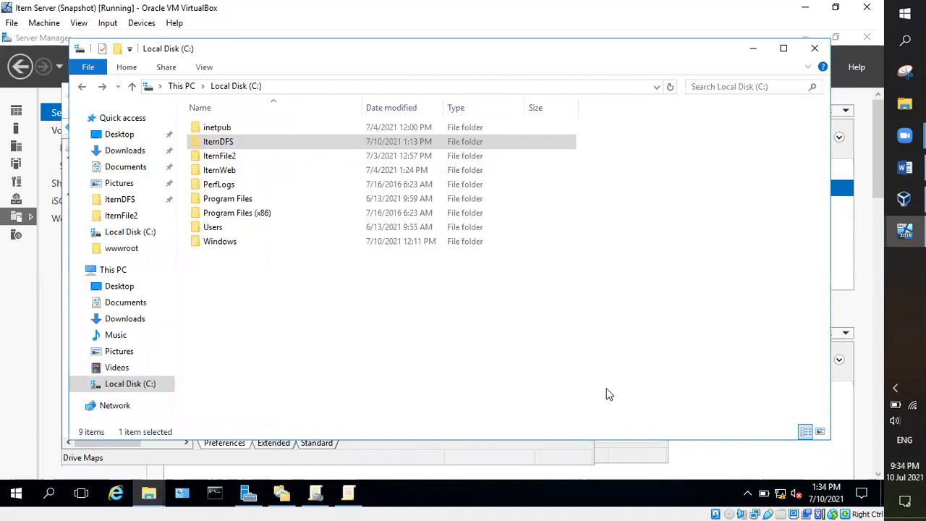
- Bring the New Drive Properties dialog of the Group Policy Management Editor back to the front
{"action": "left_click", "coordinate": [315, 502]}
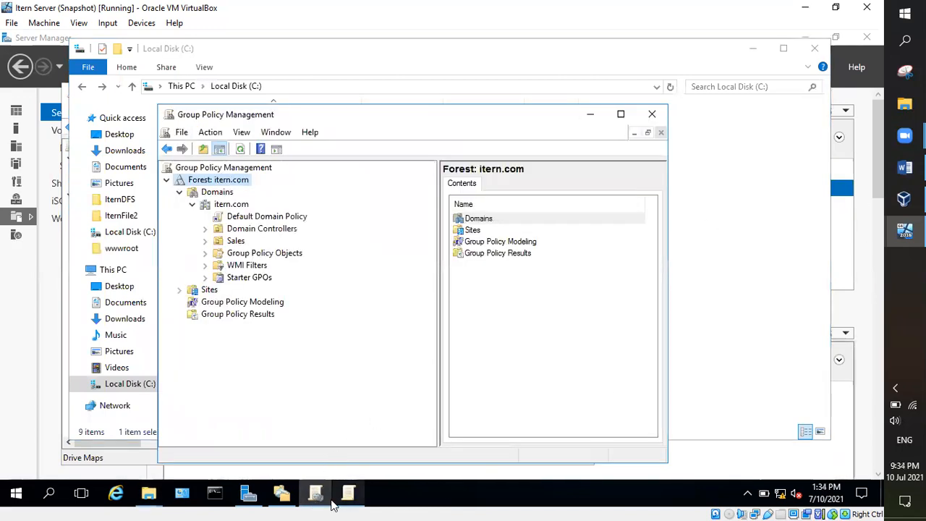
{"action": "left_click", "coordinate": [344, 500]}
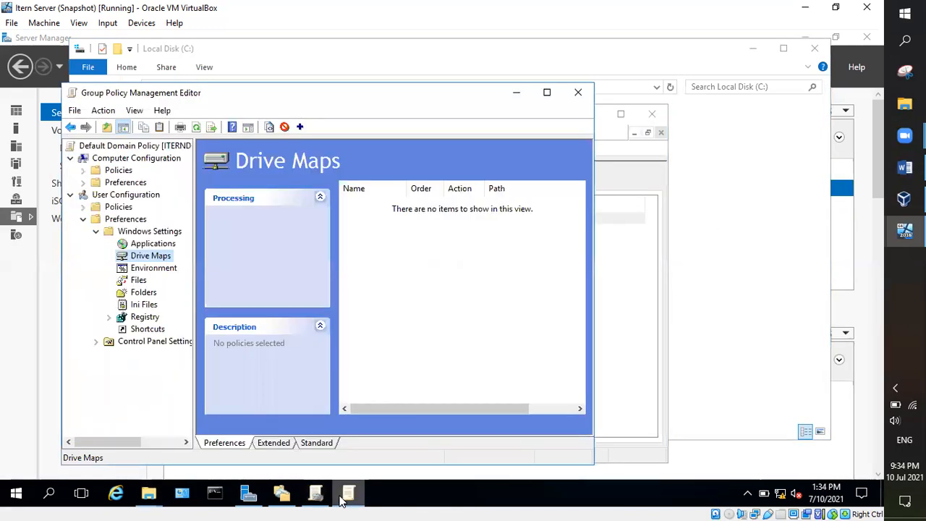
{"action": "left_click", "coordinate": [578, 92]}
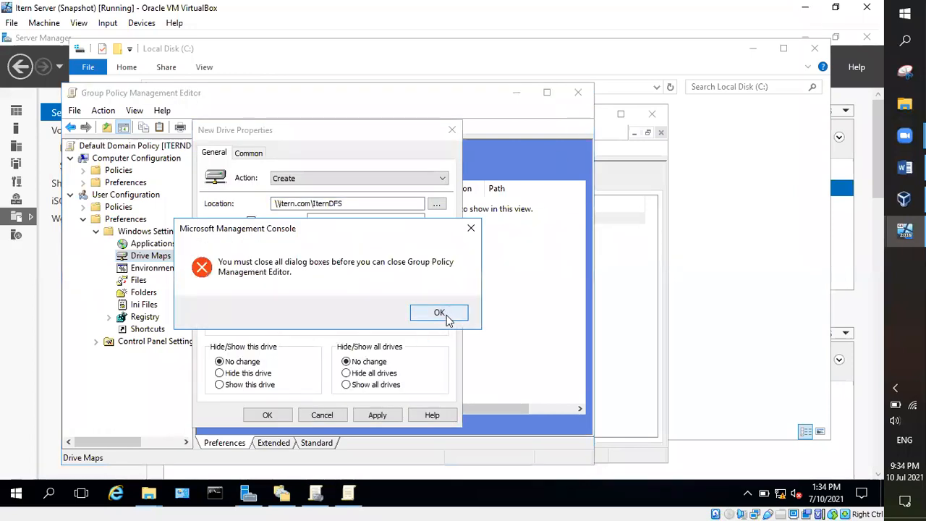
{"action": "left_click", "coordinate": [472, 229]}
- Replace the new mapped drive's location with \\itern.com\iterndc
{"action": "left_click", "coordinate": [362, 204]}
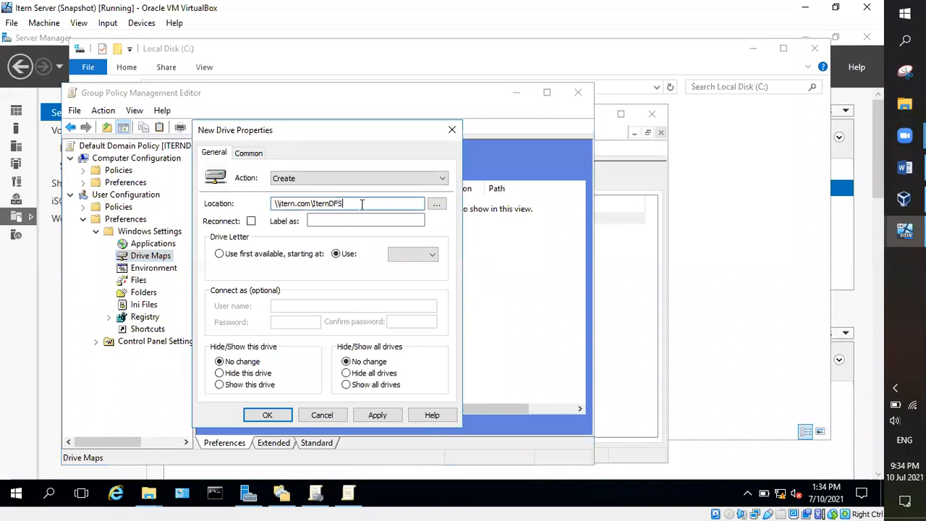
{"action": "left_click_drag", "start_coordinate": [360, 204], "coordinate": [229, 205]}
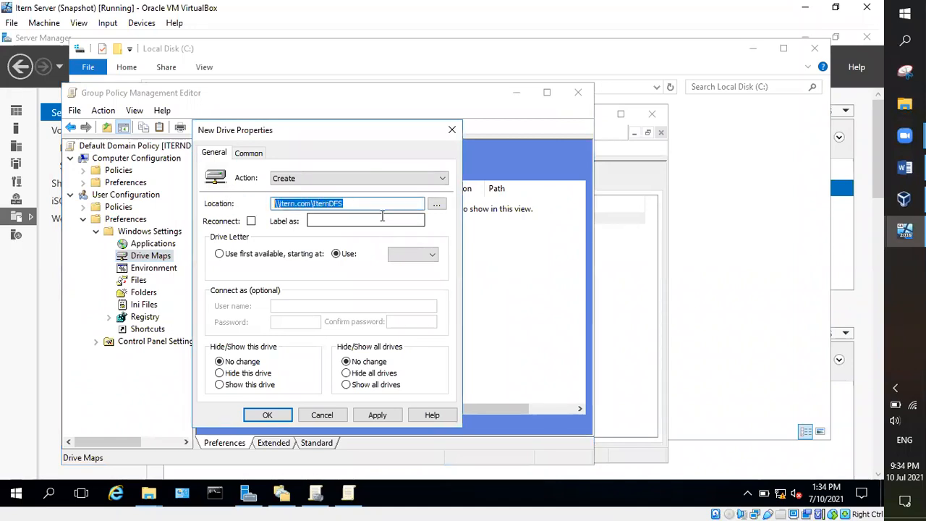
{"action": "type", "text": "\\\\iterndc"}
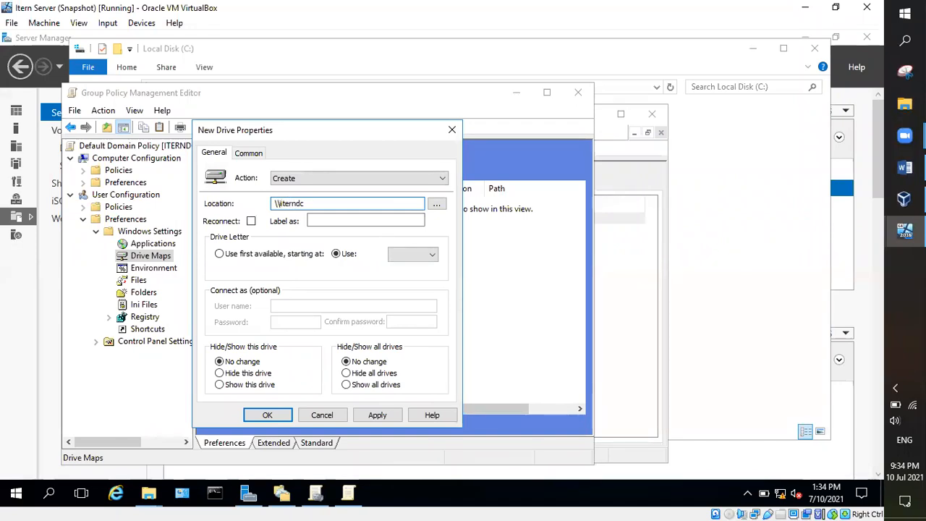
{"action": "key", "text": "BackSpace"}
{"action": "type", "text": "iter"}
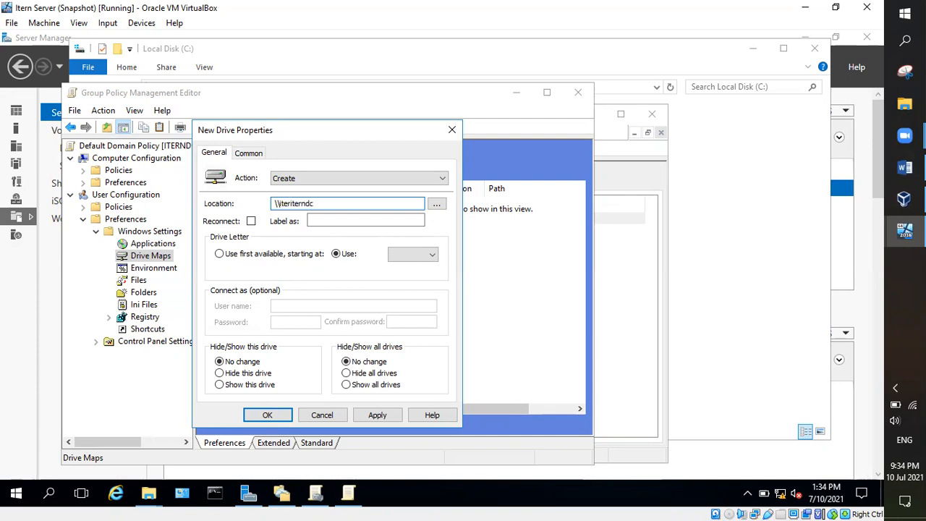
{"action": "type", "text": "n"}
{"action": "type", "text": "\\"}
{"action": "type", "text": "com"}
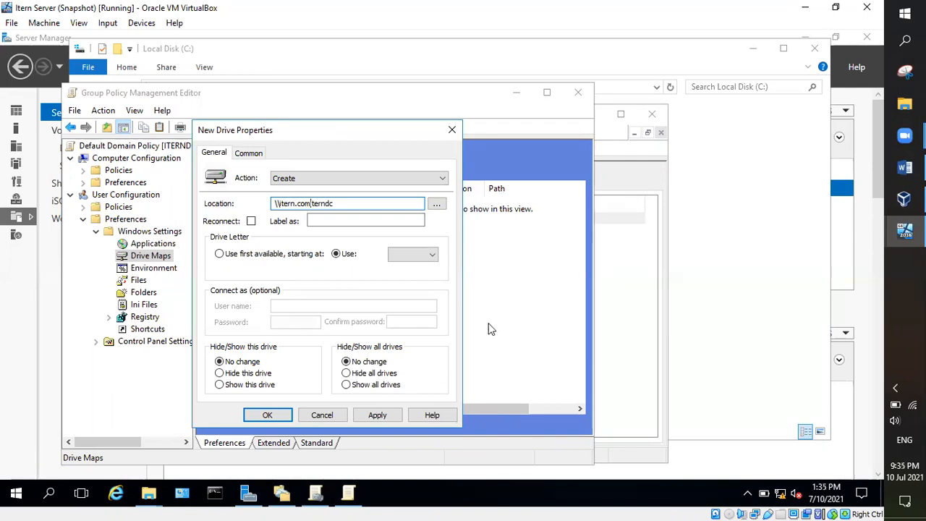
{"action": "type", "text": "\\"}
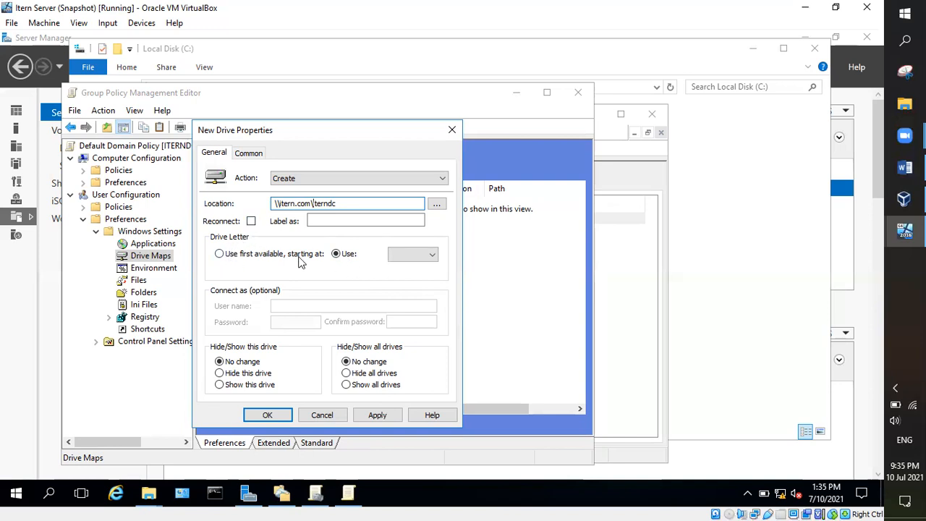
{"action": "left_click", "coordinate": [259, 255]}
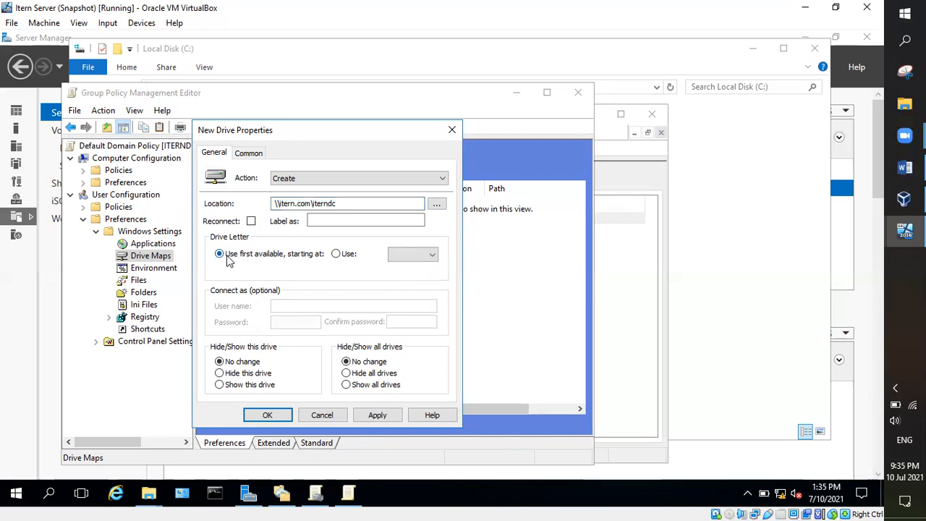
{"action": "left_click", "coordinate": [345, 256]}
{"action": "left_click", "coordinate": [425, 263]}
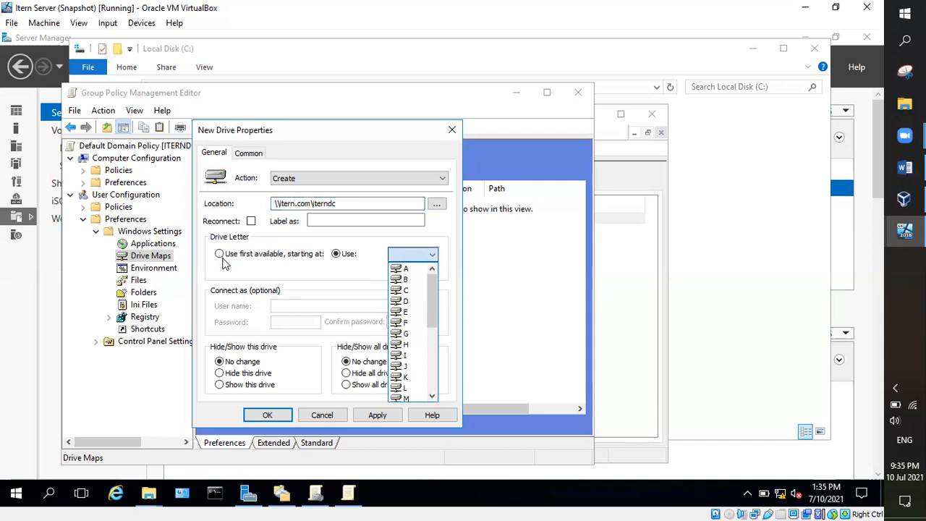
{"action": "left_click", "coordinate": [338, 266]}
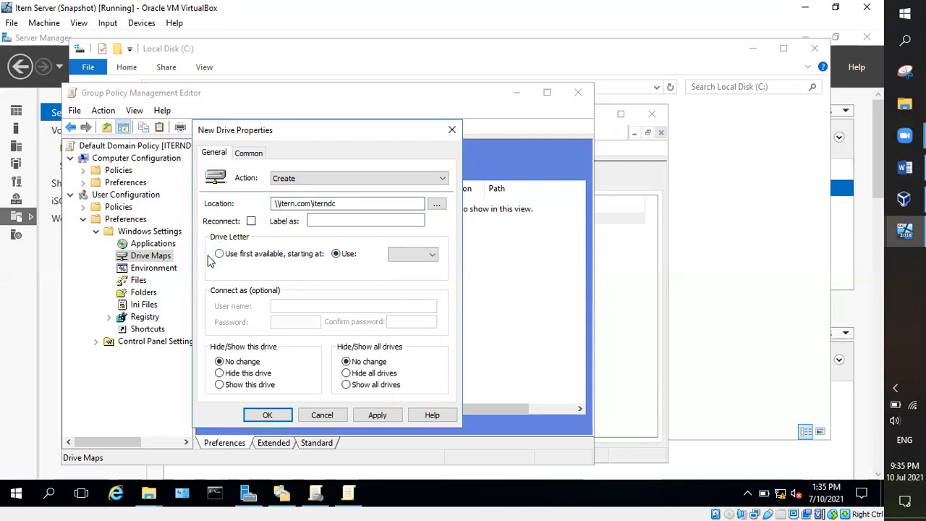
- Check the shared folders in the iterndc File Explorer window, and return to the New Drive Properties dialog
{"action": "left_click", "coordinate": [147, 494]}
{"action": "left_click", "coordinate": [183, 455]}
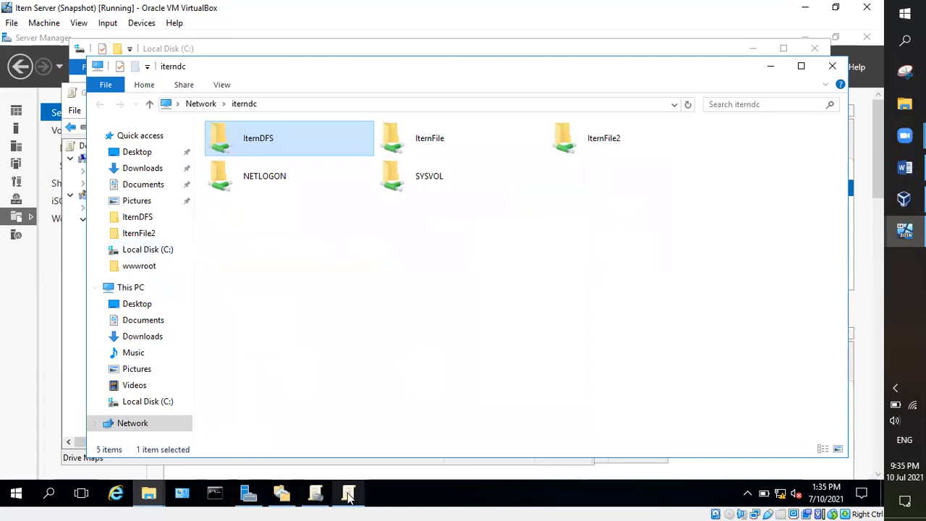
{"action": "left_click", "coordinate": [324, 498]}
{"action": "left_click", "coordinate": [323, 498]}
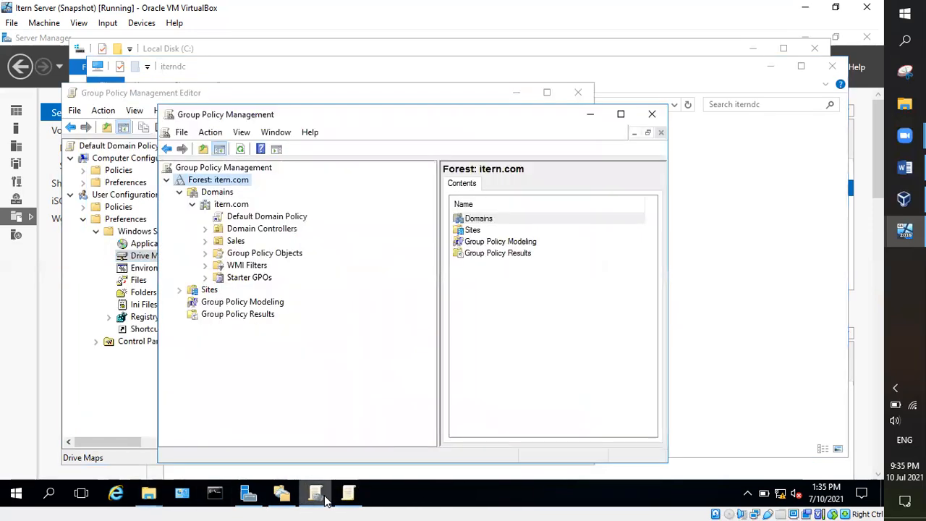
{"action": "left_click", "coordinate": [316, 495]}
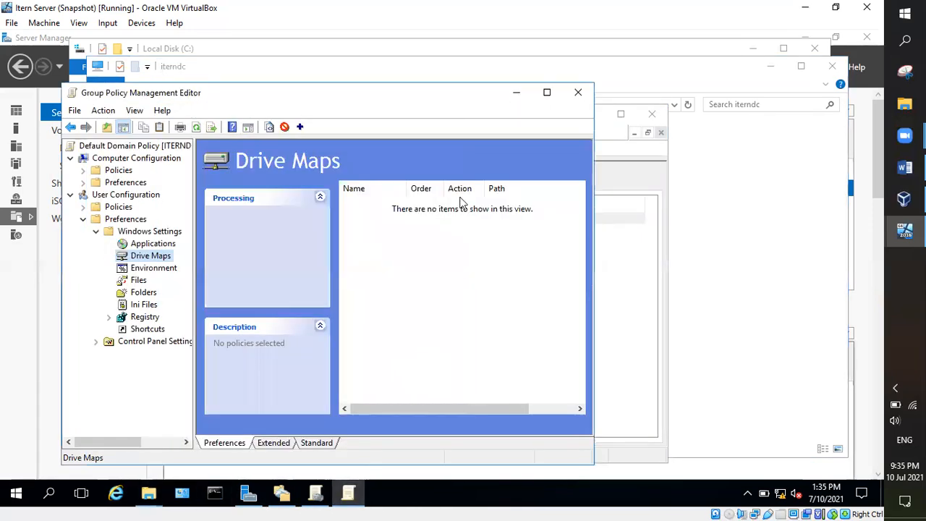
{"action": "left_click", "coordinate": [577, 93]}
{"action": "left_click", "coordinate": [471, 228]}
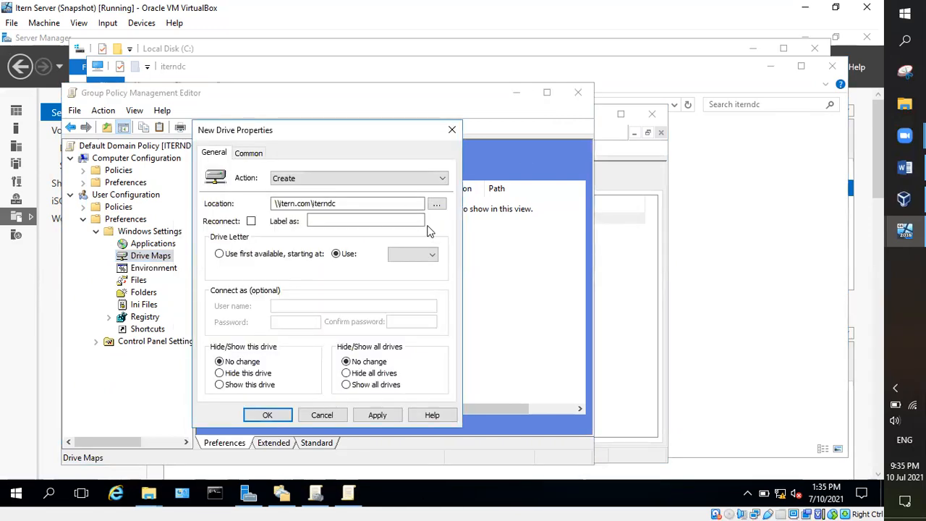
- Assign drive letter A to the new mapped drive
{"action": "left_click", "coordinate": [424, 254]}
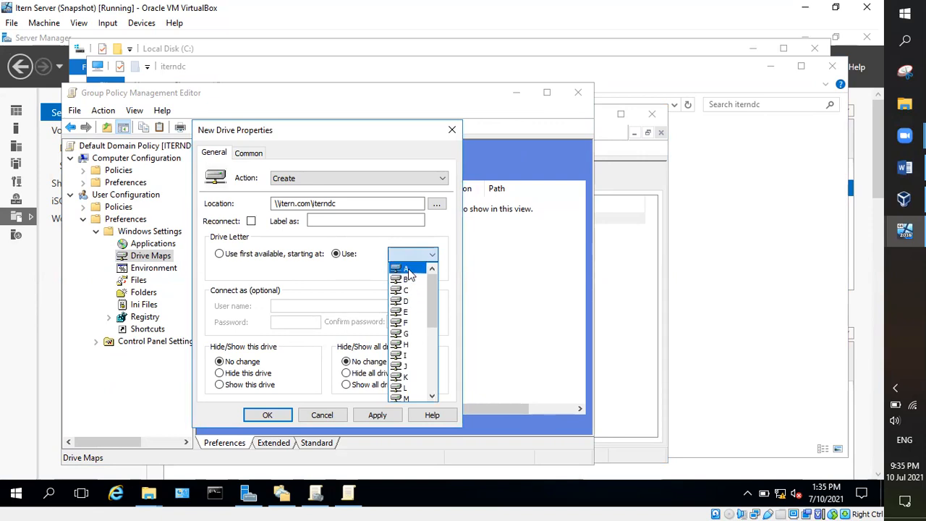
{"action": "left_click", "coordinate": [405, 269]}
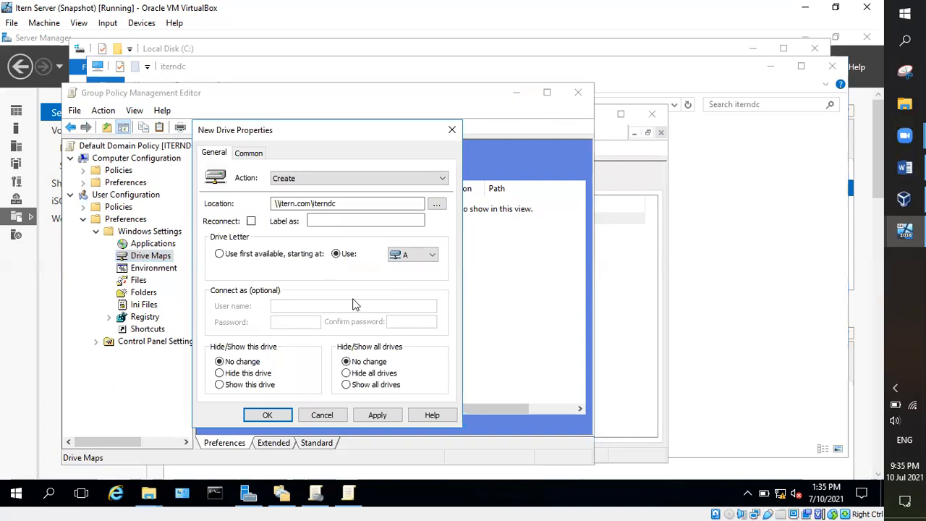
{"action": "left_click", "coordinate": [431, 256]}
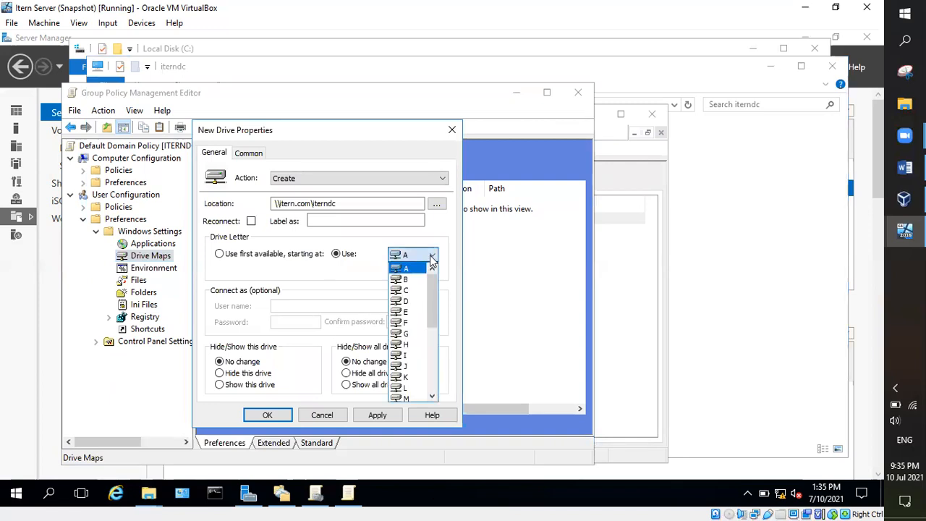
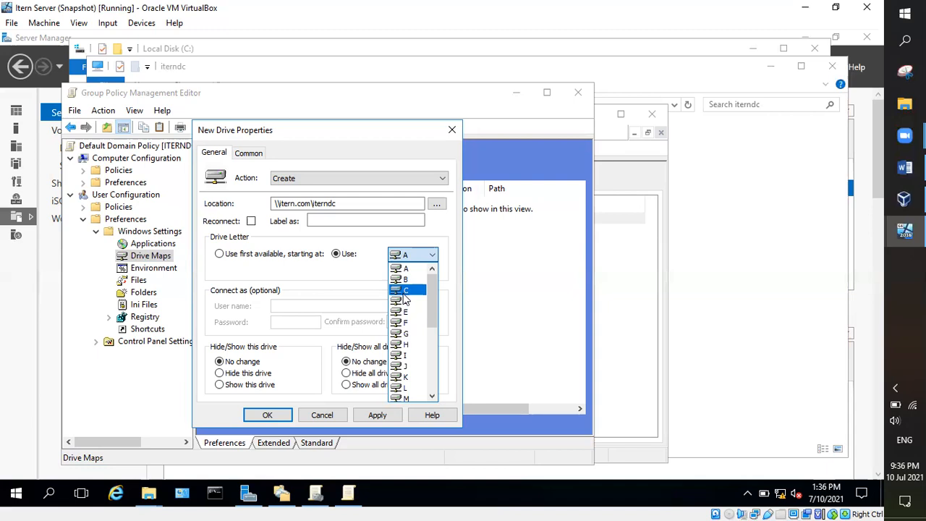
- Check Local Disk (C:) in File Explorer, and clear away the windows covering the New Drive Properties dialog
{"action": "left_click", "coordinate": [149, 494]}
{"action": "left_click", "coordinate": [147, 425]}
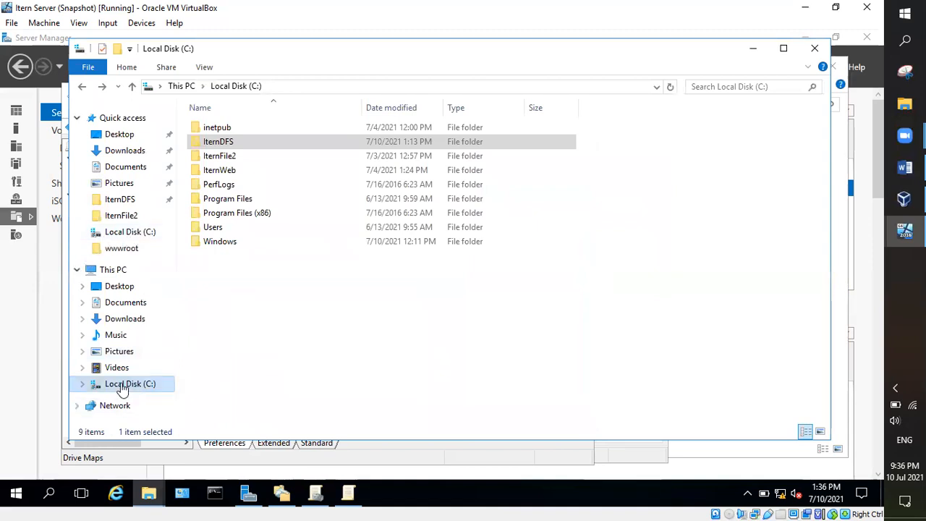
{"action": "left_click", "coordinate": [316, 495]}
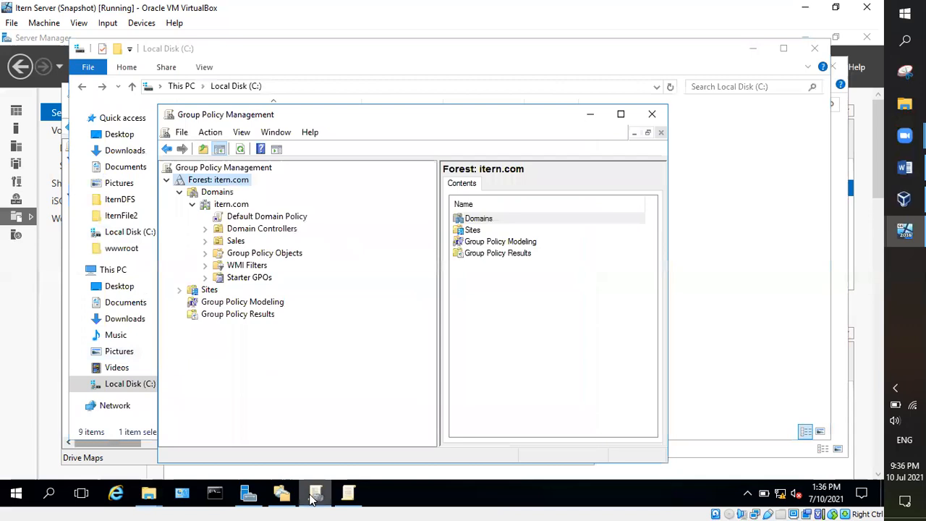
{"action": "left_click", "coordinate": [348, 495]}
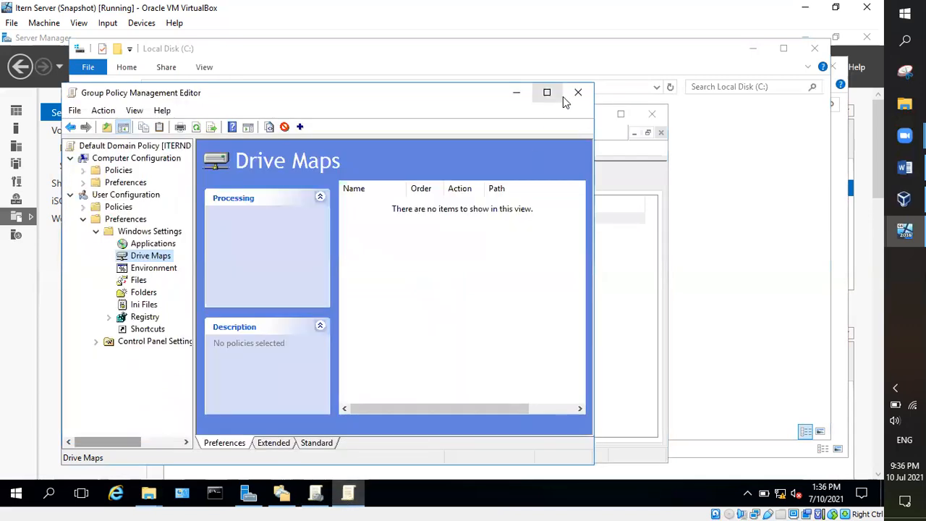
{"action": "left_click", "coordinate": [516, 94]}
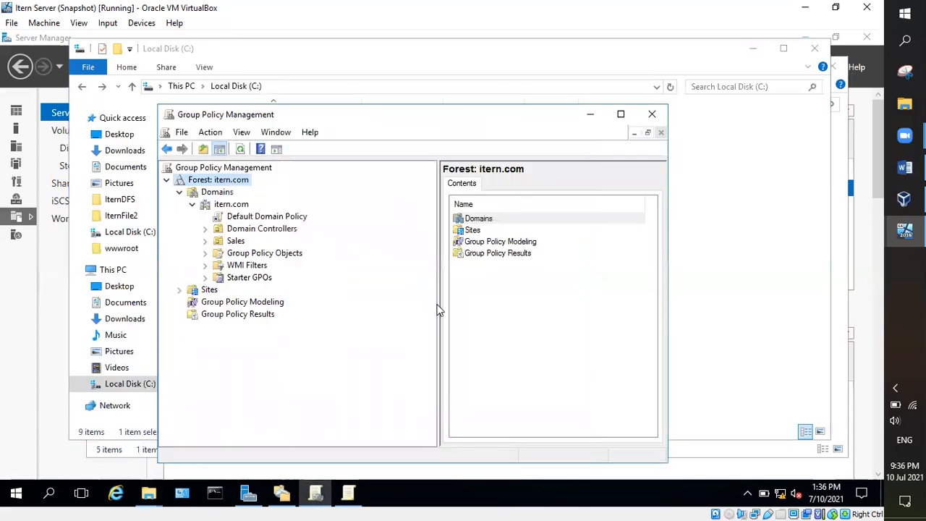
{"action": "left_click", "coordinate": [590, 114]}
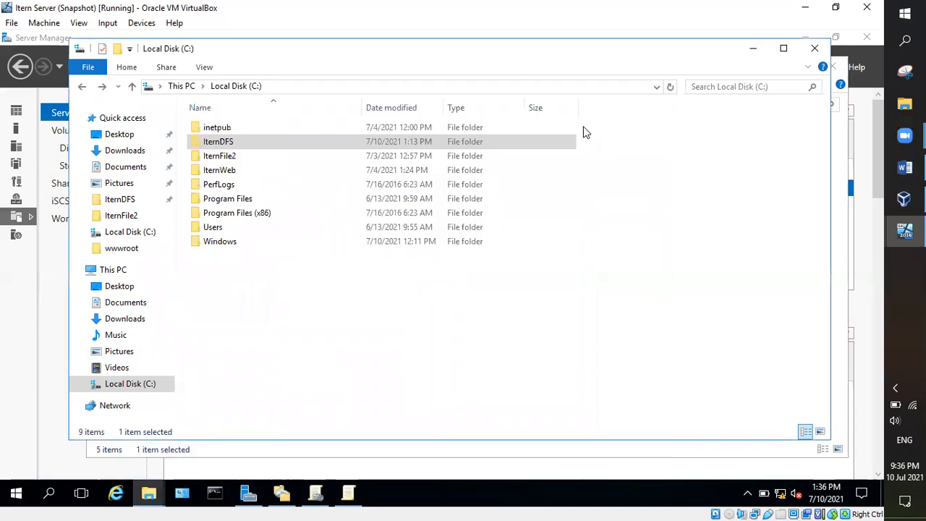
{"action": "left_click", "coordinate": [812, 46]}
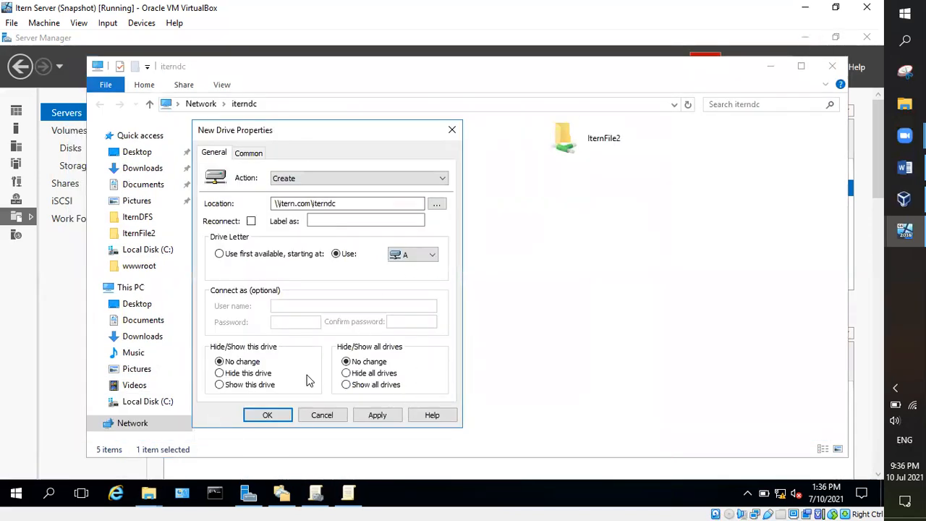
- Set the mapped drive to Show this drive, and apply and save its properties
{"action": "left_click", "coordinate": [220, 385]}
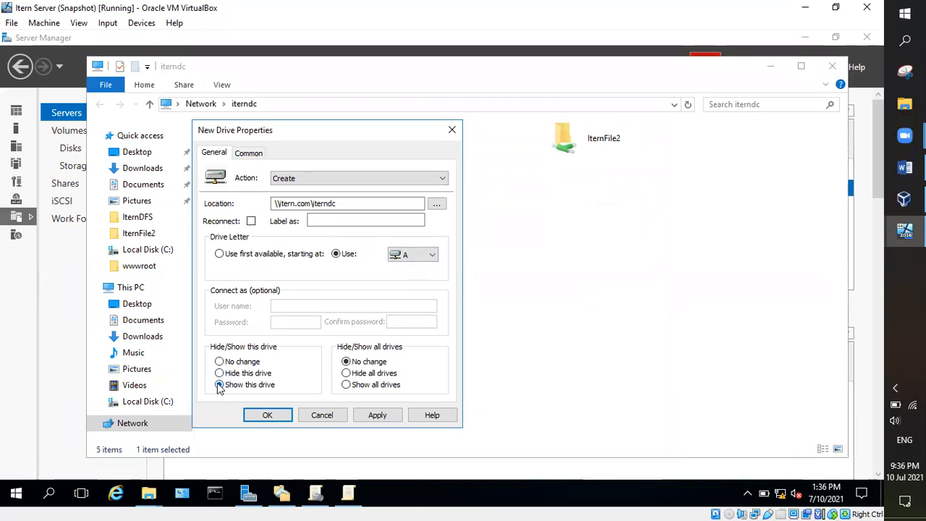
{"action": "left_click", "coordinate": [376, 414]}
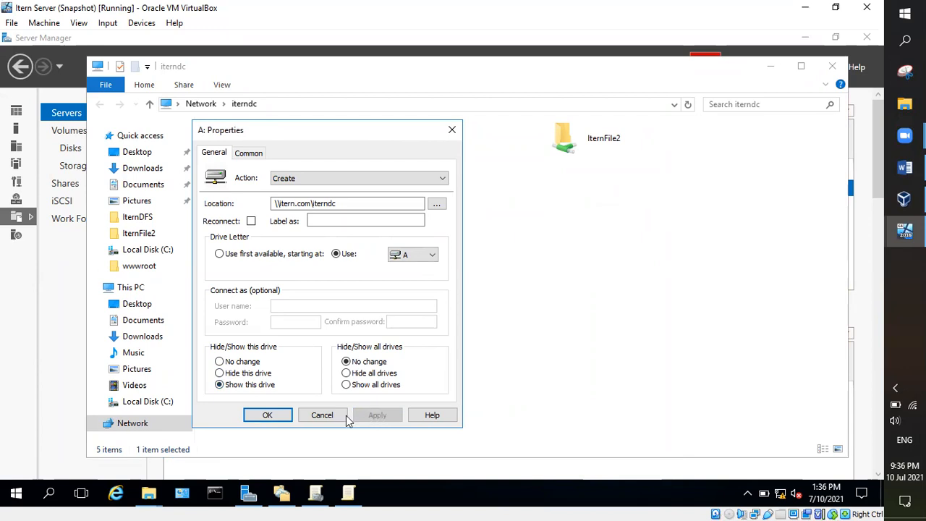
{"action": "left_click", "coordinate": [268, 416]}
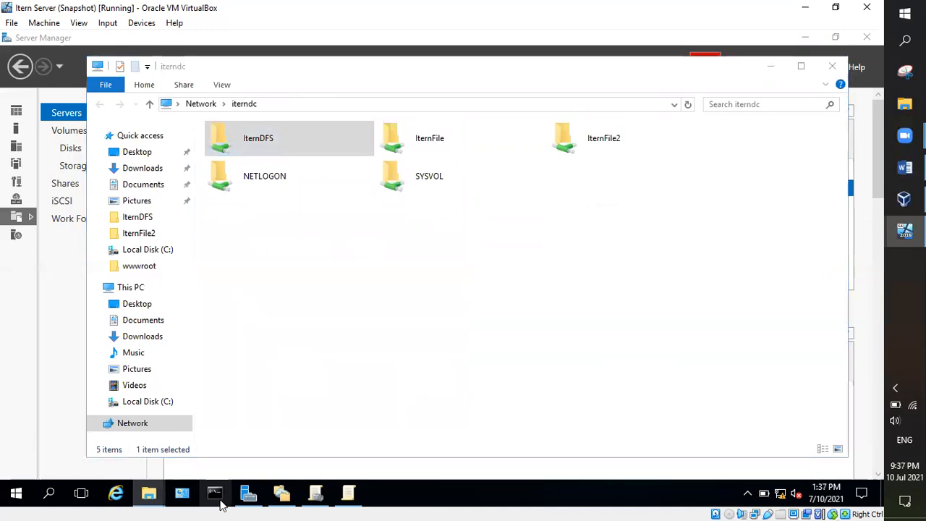
- Force a Group Policy update by running gpupdate /force in Command Prompt
{"action": "left_click", "coordinate": [217, 499]}
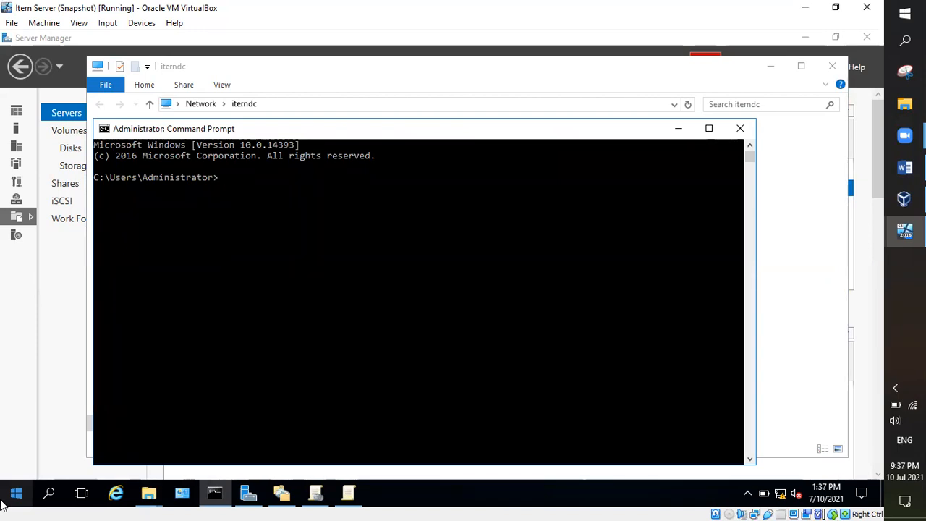
{"action": "type", "text": "date"}
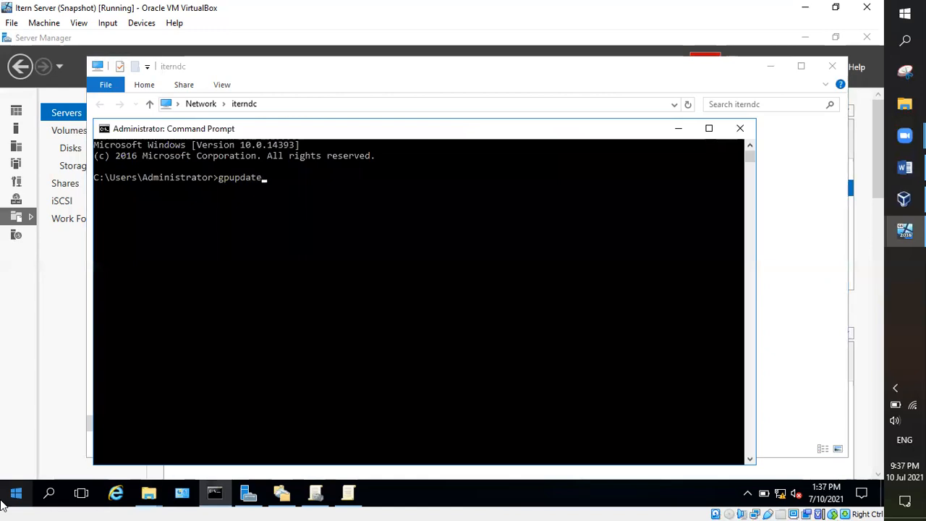
{"action": "type", "text": " /for"}
{"action": "key", "text": "Return"}
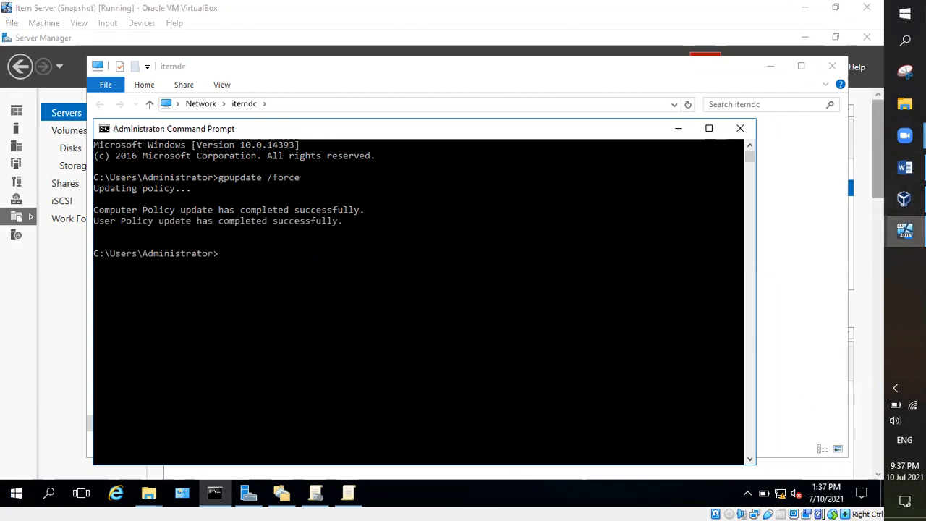
- Switch to the Itern Client virtual machine and bring up its sign-in screen
{"action": "mouse_move", "coordinate": [904, 230]}
{"action": "left_click", "coordinate": [842, 261]}
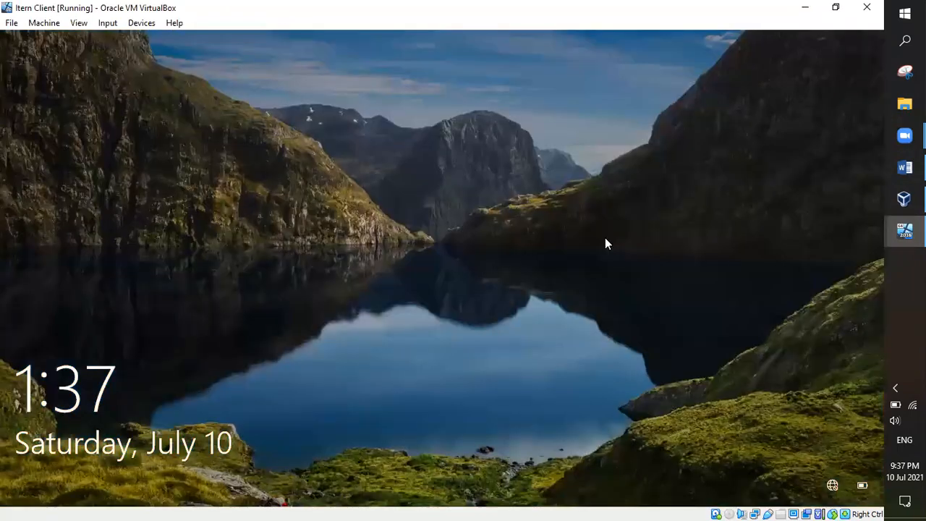
{"action": "left_click", "coordinate": [79, 22]}
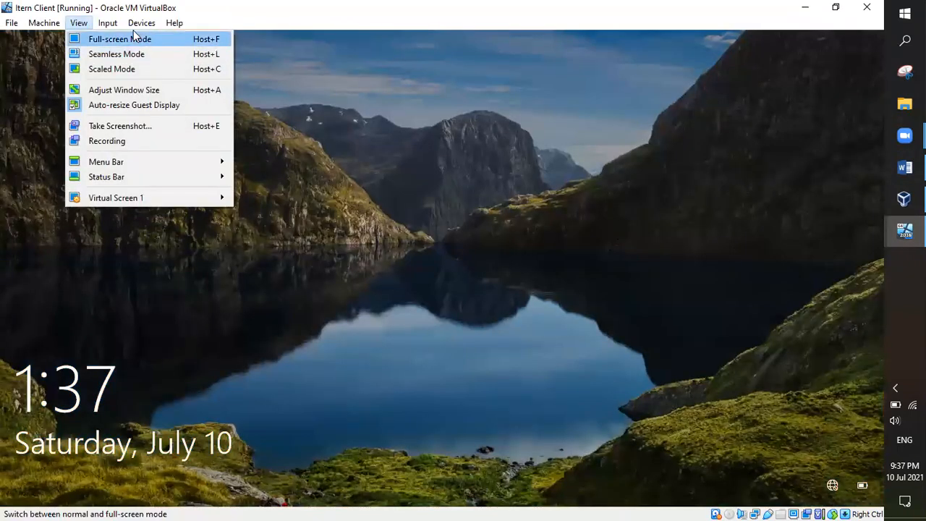
{"action": "mouse_move", "coordinate": [107, 22]}
{"action": "mouse_move", "coordinate": [156, 39]}
{"action": "left_click", "coordinate": [258, 75]}
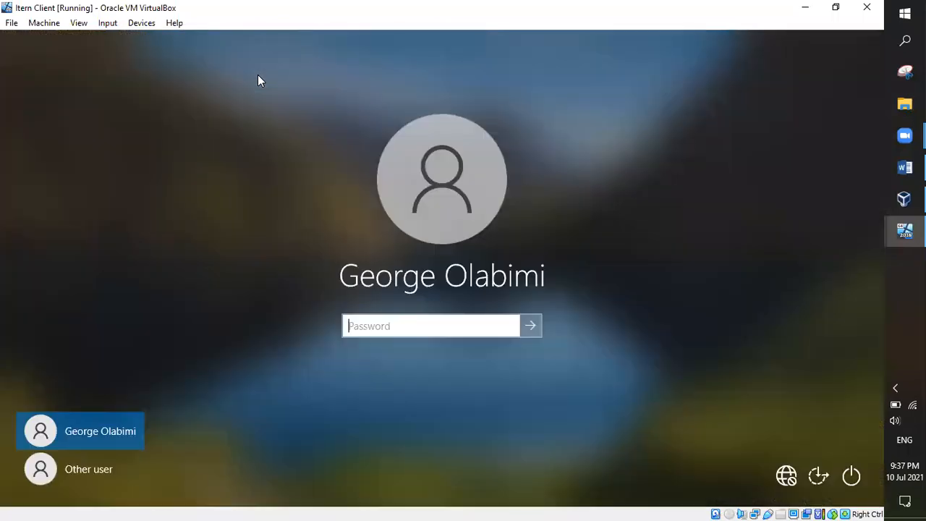
- Sign in to the client machine with the account password, and refresh This PC to look for the mapped drive
{"action": "type", "text": "••••••••••••"}
{"action": "key", "text": "Return"}
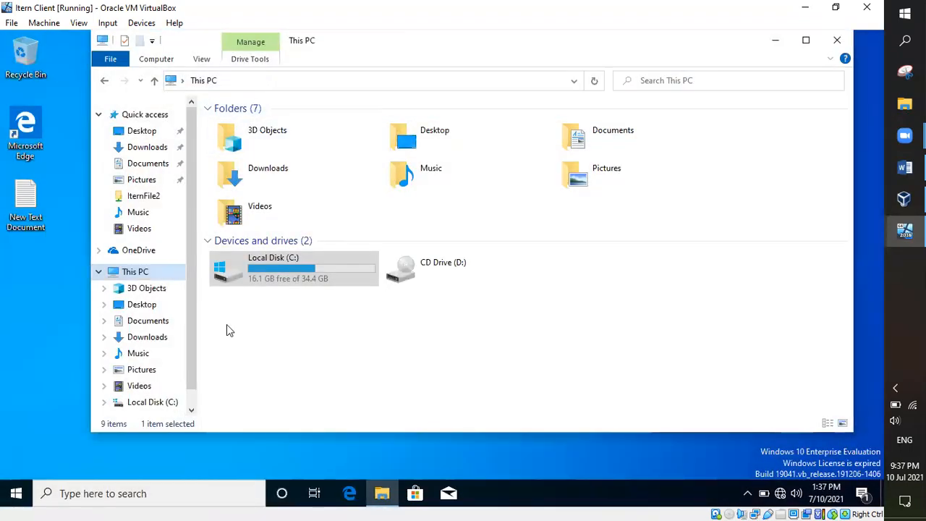
{"action": "right_click", "coordinate": [398, 350]}
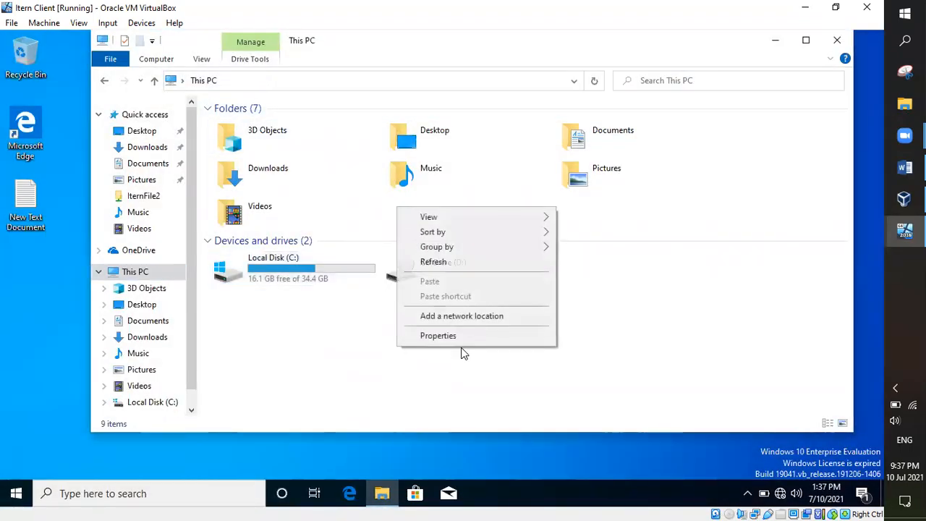
{"action": "left_click", "coordinate": [454, 265]}
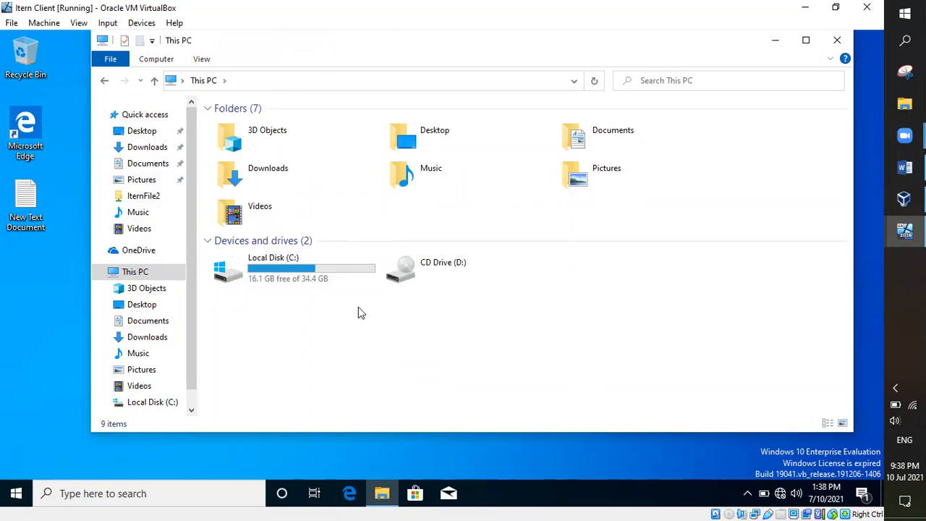
- Reopen File Explorer on the client and refresh This PC again to check for mapped drive A
{"action": "left_click", "coordinate": [837, 41]}
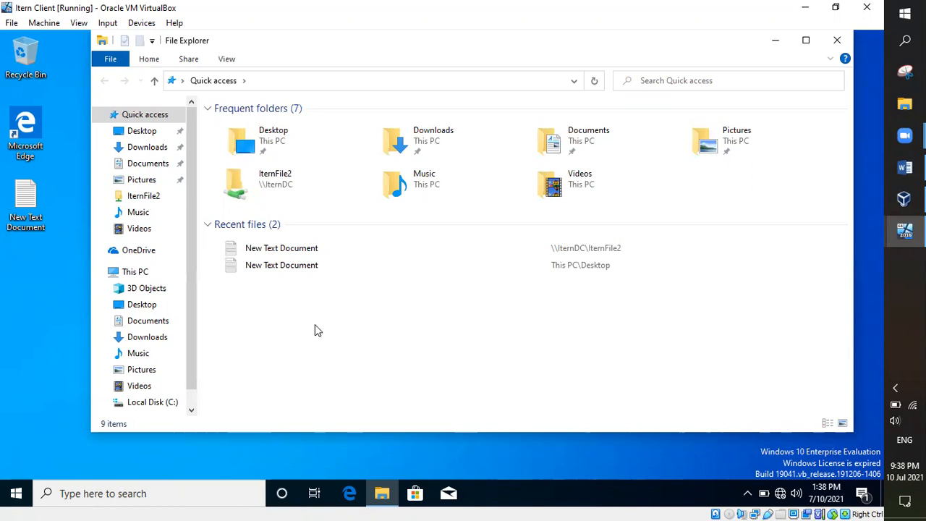
{"action": "left_click", "coordinate": [122, 272]}
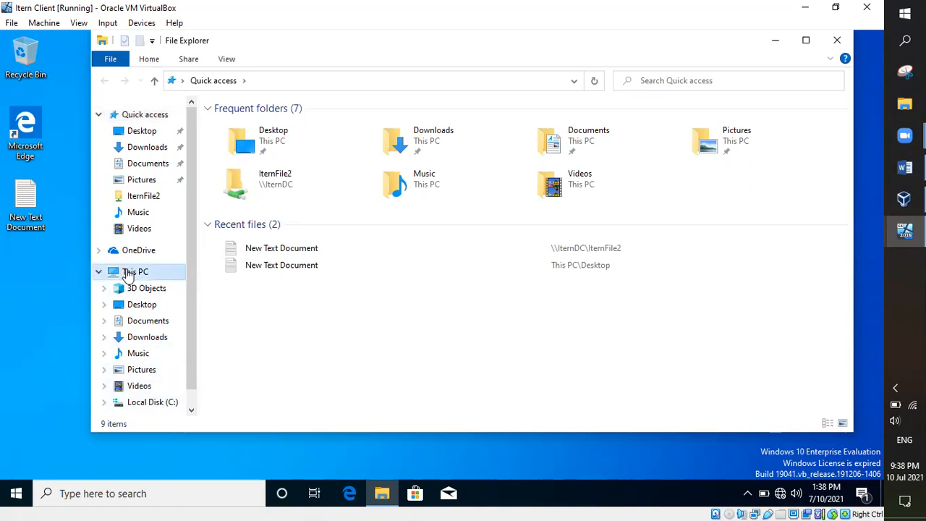
{"action": "right_click", "coordinate": [411, 309]}
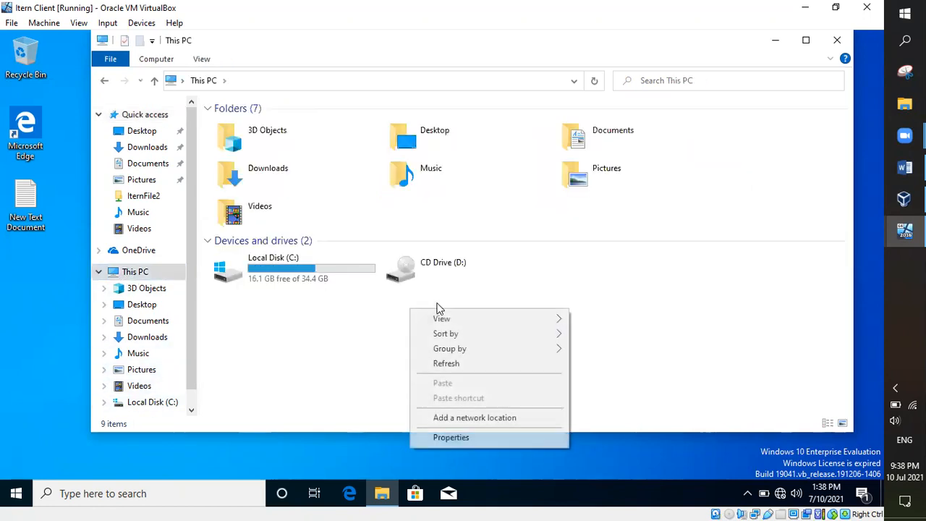
{"action": "left_click", "coordinate": [446, 364]}
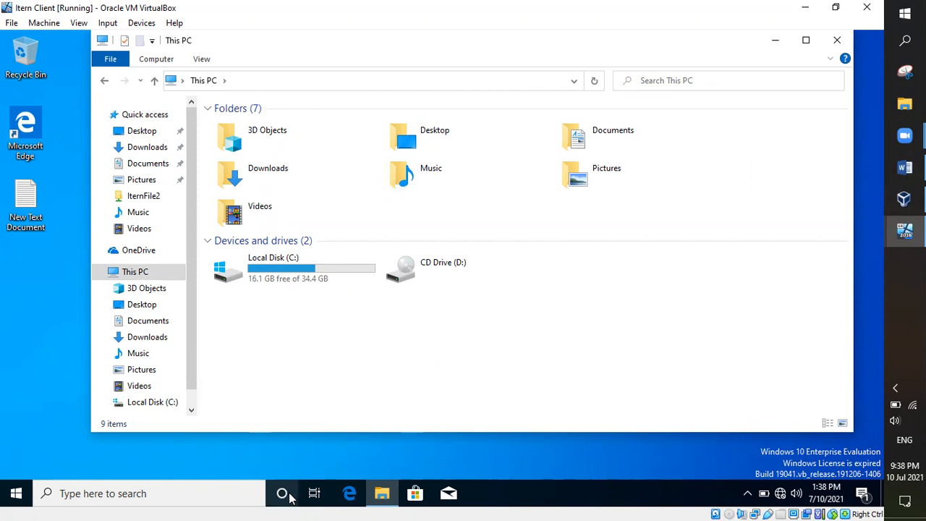
- Open Command Prompt on the client by searching for cmd, and run gpupdate /force
{"action": "left_click", "coordinate": [92, 492]}
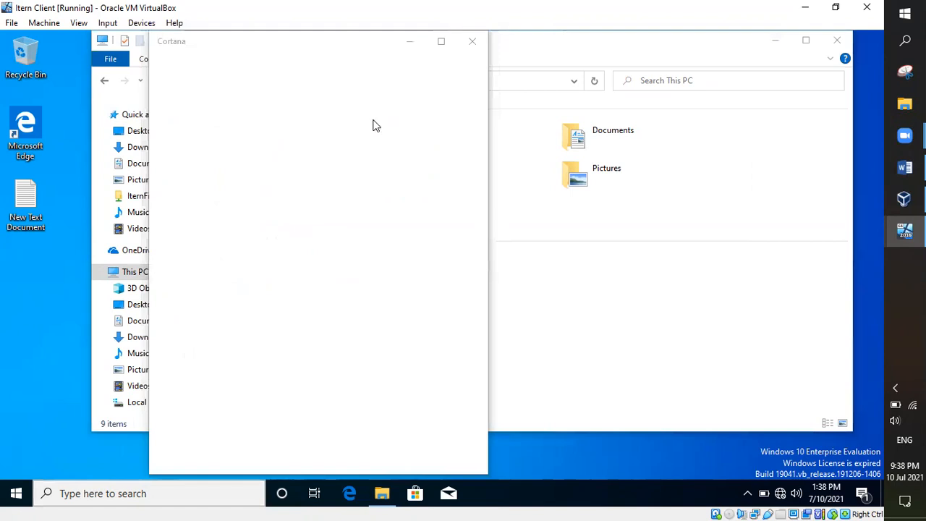
{"action": "left_click", "coordinate": [472, 41]}
{"action": "left_click", "coordinate": [177, 485]}
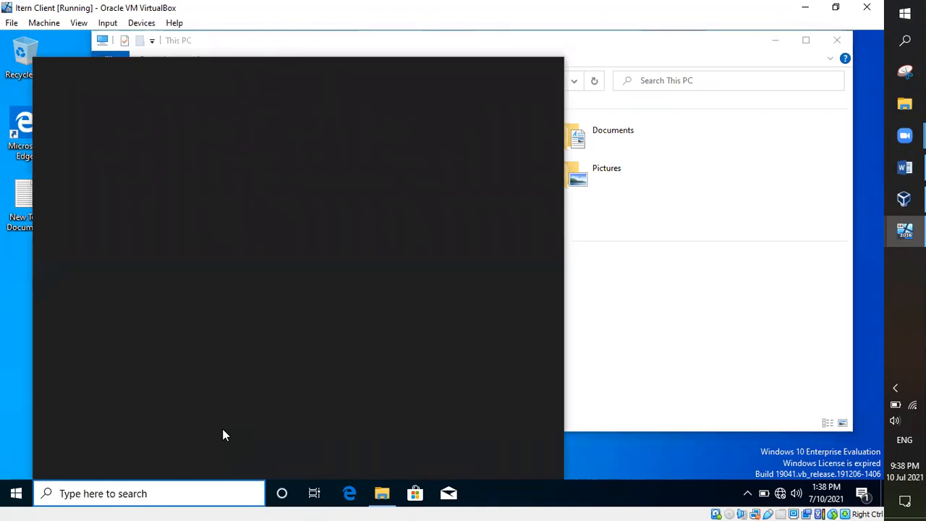
{"action": "type", "text": "cmd"}
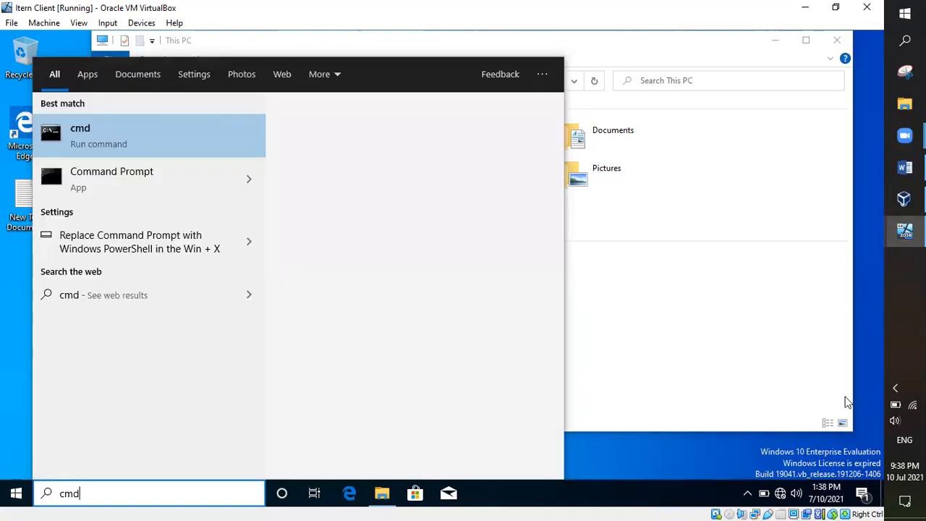
{"action": "key", "text": "Escape"}
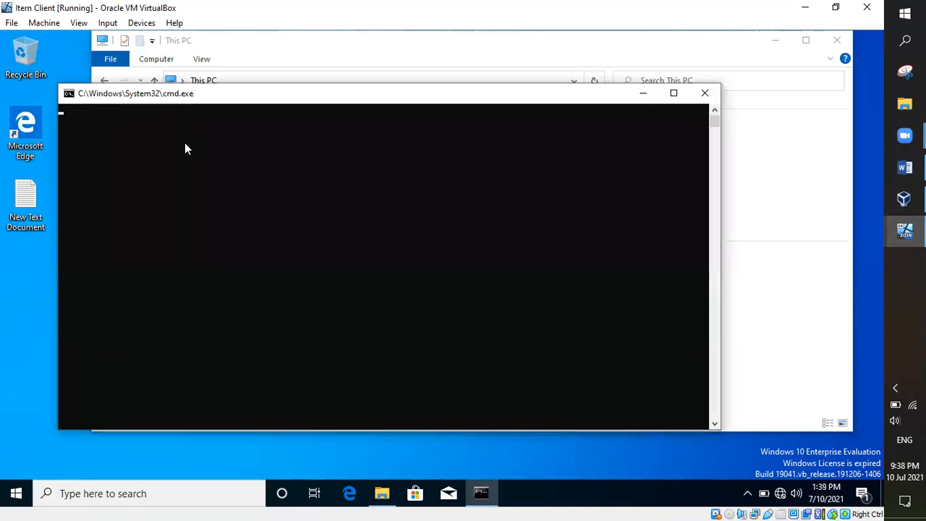
{"action": "type", "text": "gpu"}
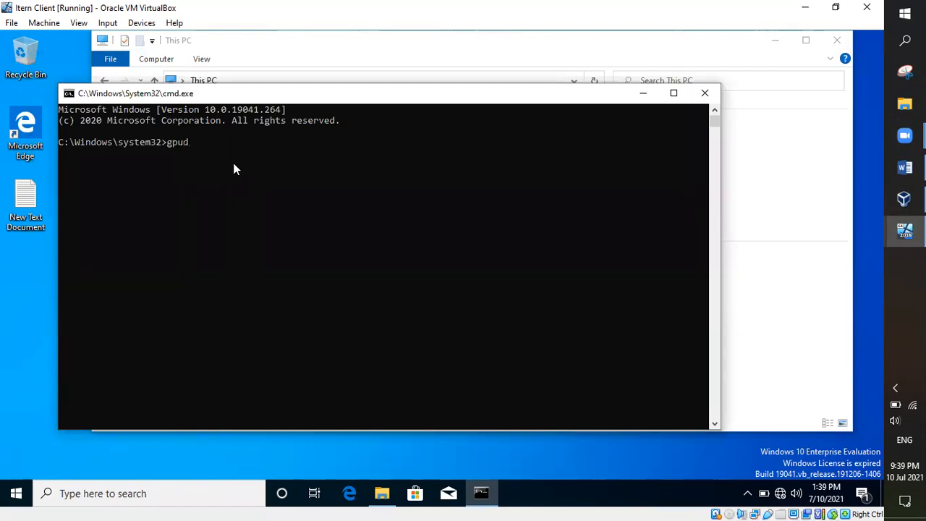
{"action": "type", "text": "pdate"}
{"action": "key", "text": "Return"}
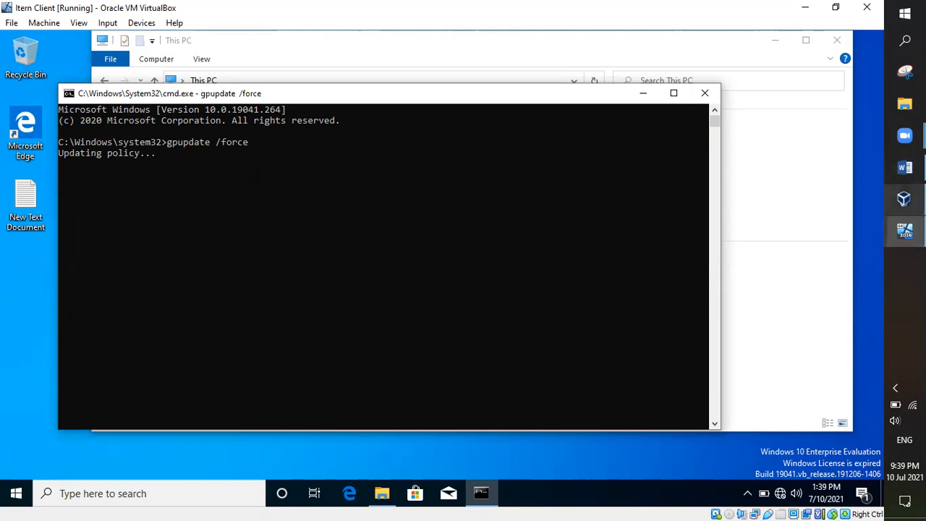
- Switch to the Itern Server virtual machine and refresh This PC to check for the mapped drive there
{"action": "mouse_move", "coordinate": [904, 199]}
{"action": "left_click", "coordinate": [830, 180]}
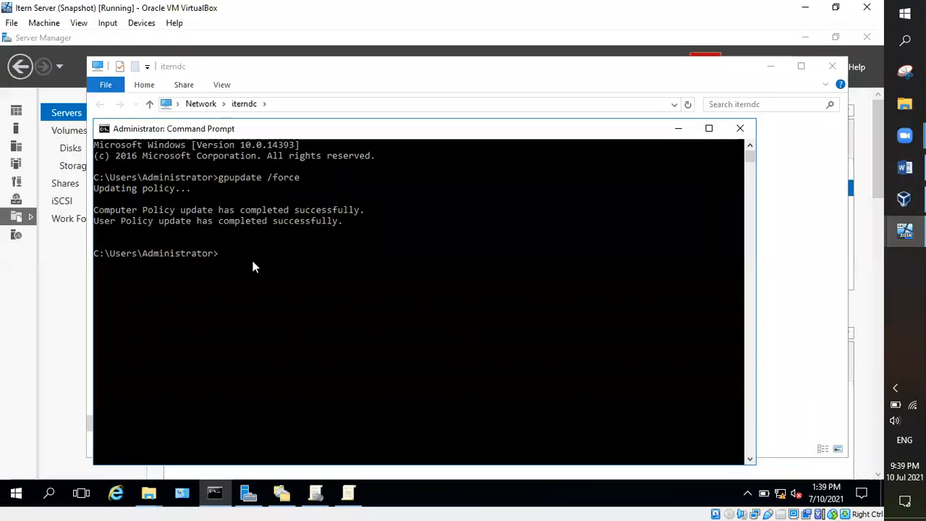
{"action": "left_click", "coordinate": [148, 493]}
{"action": "left_click", "coordinate": [112, 438]}
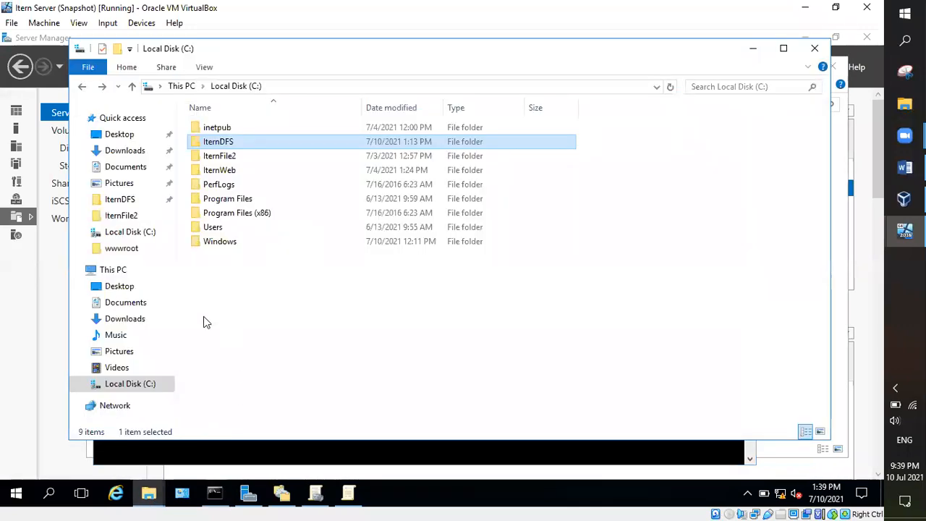
{"action": "left_click", "coordinate": [114, 271]}
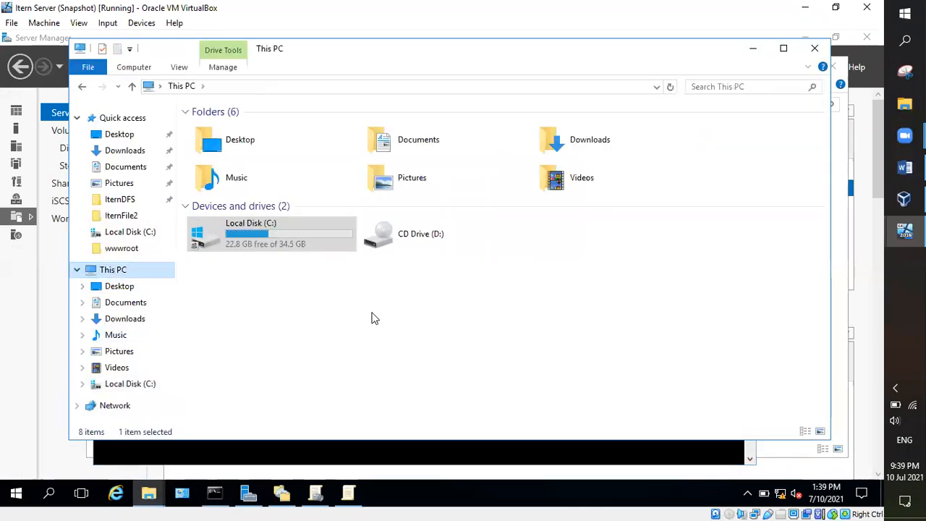
{"action": "right_click", "coordinate": [526, 294]}
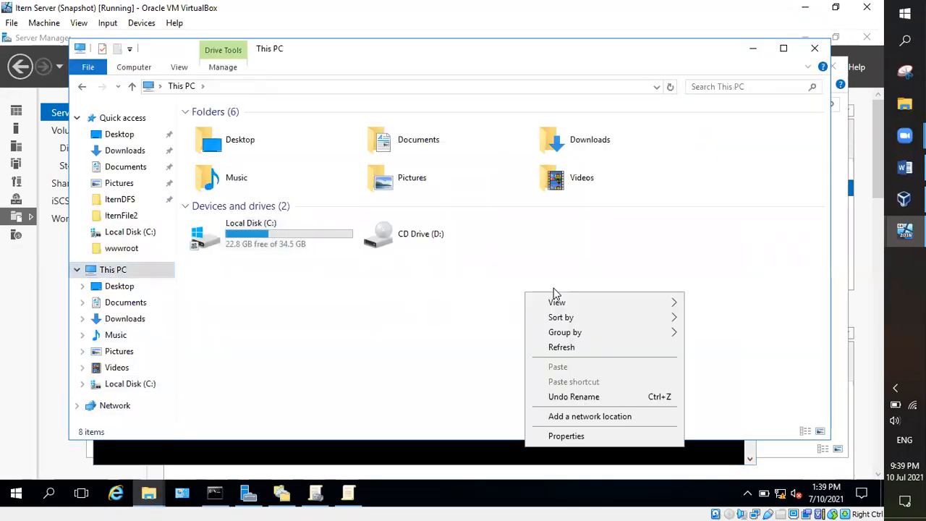
{"action": "left_click", "coordinate": [572, 347]}
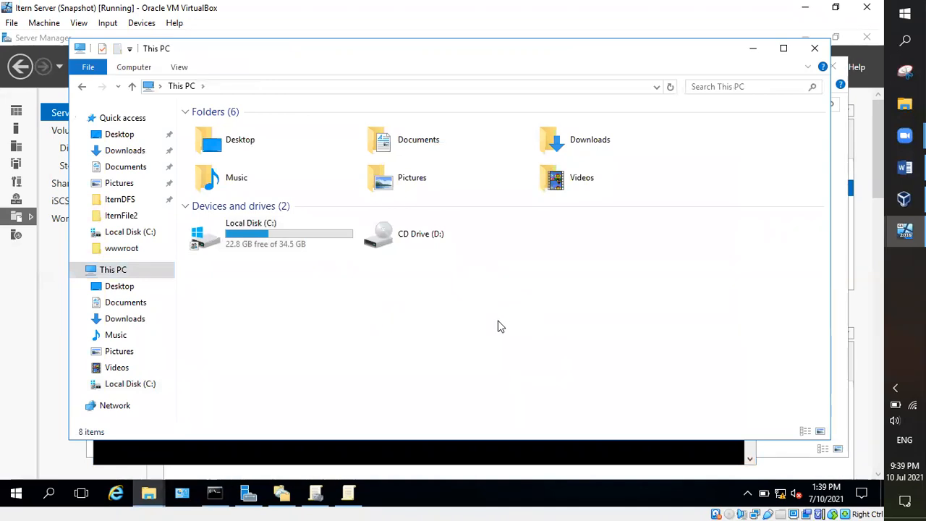
{"action": "right_click", "coordinate": [526, 310]}
{"action": "left_click", "coordinate": [572, 364]}
{"action": "right_click", "coordinate": [523, 319]}
{"action": "left_click", "coordinate": [549, 373]}
- Enable Reconnect for mapped drive A: in the Drive Maps preferences of the Default Domain Policy, and save its properties
{"action": "left_click", "coordinate": [349, 495]}
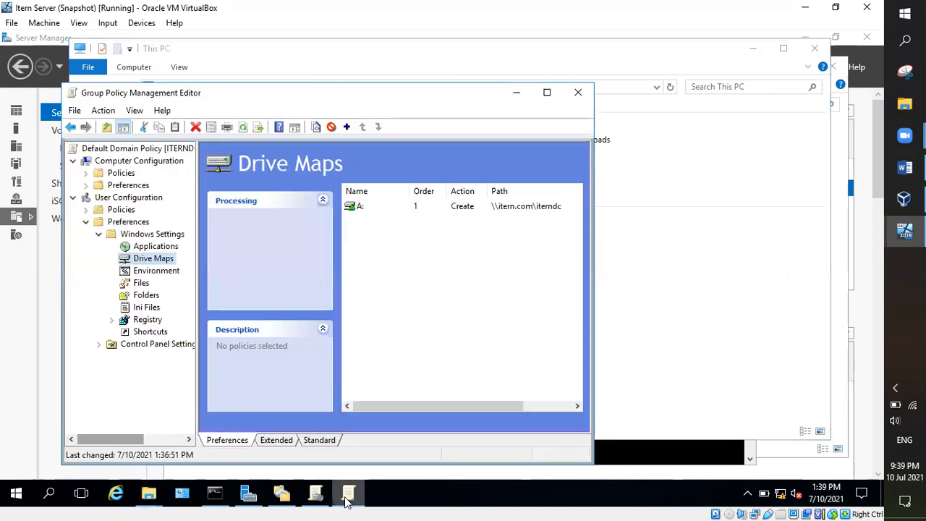
{"action": "left_click", "coordinate": [360, 210]}
{"action": "double_click", "coordinate": [358, 208]}
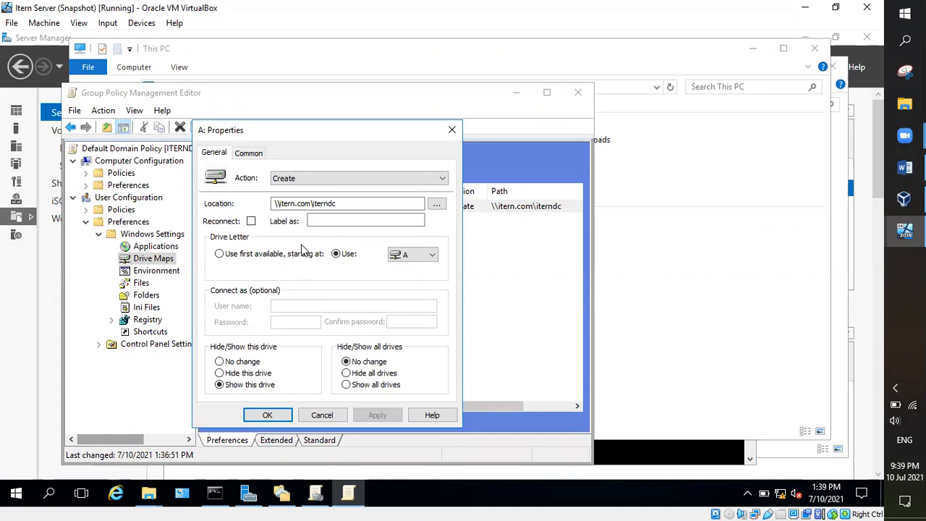
{"action": "left_click", "coordinate": [251, 221]}
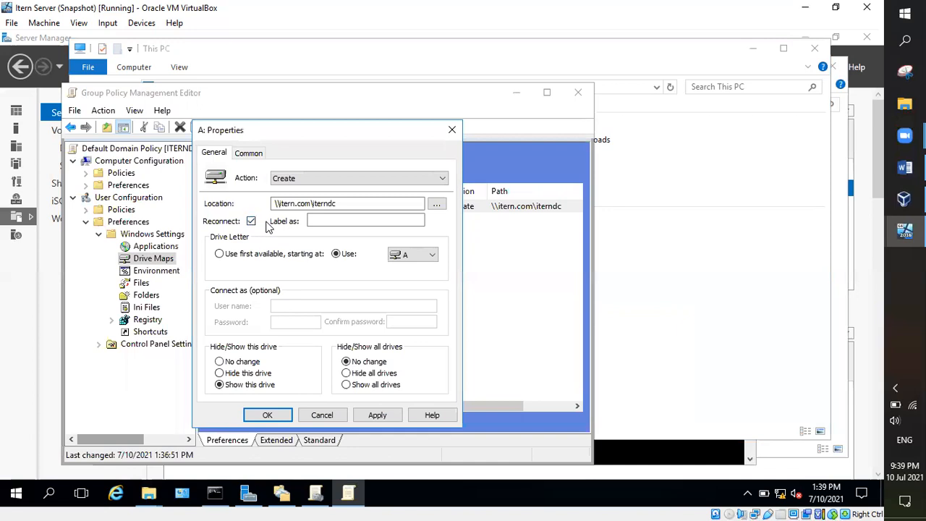
{"action": "left_click", "coordinate": [251, 221]}
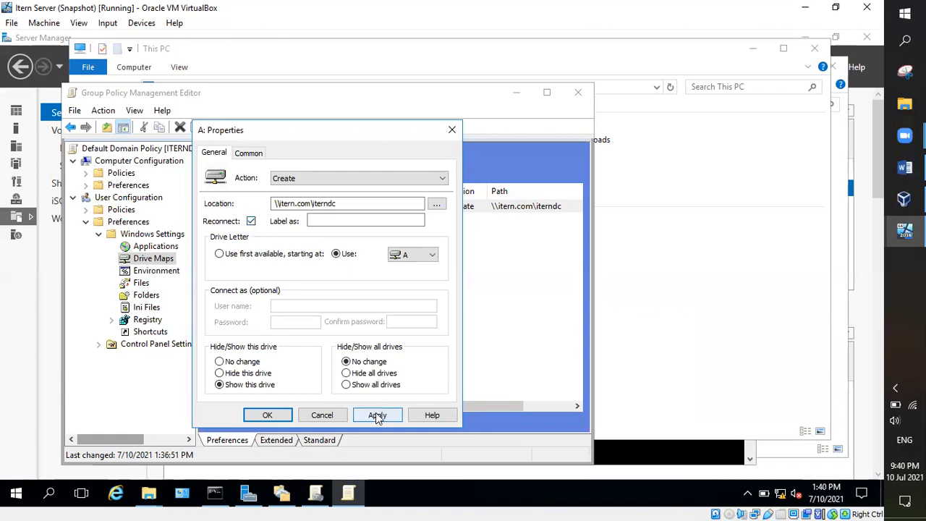
{"action": "left_click", "coordinate": [267, 415]}
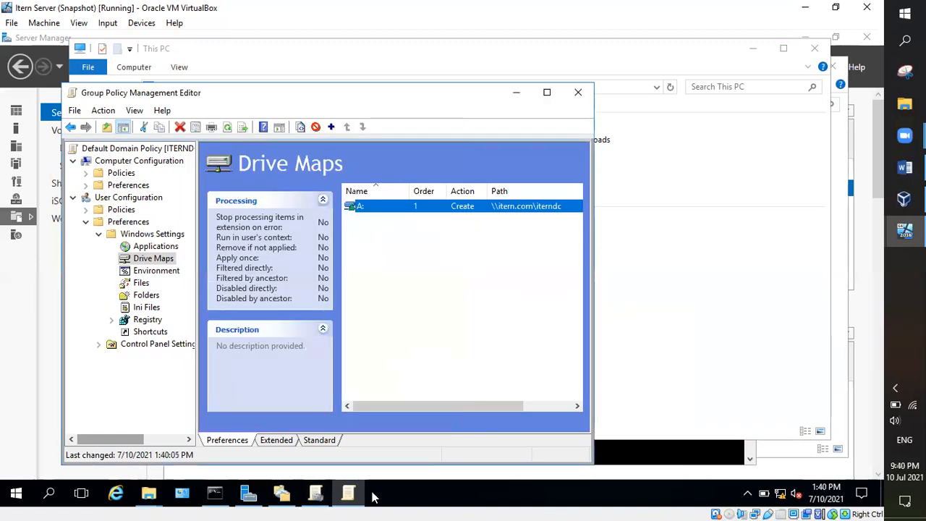
- Run gpupdate /force again in the server's Command Prompt
{"action": "left_click", "coordinate": [215, 493]}
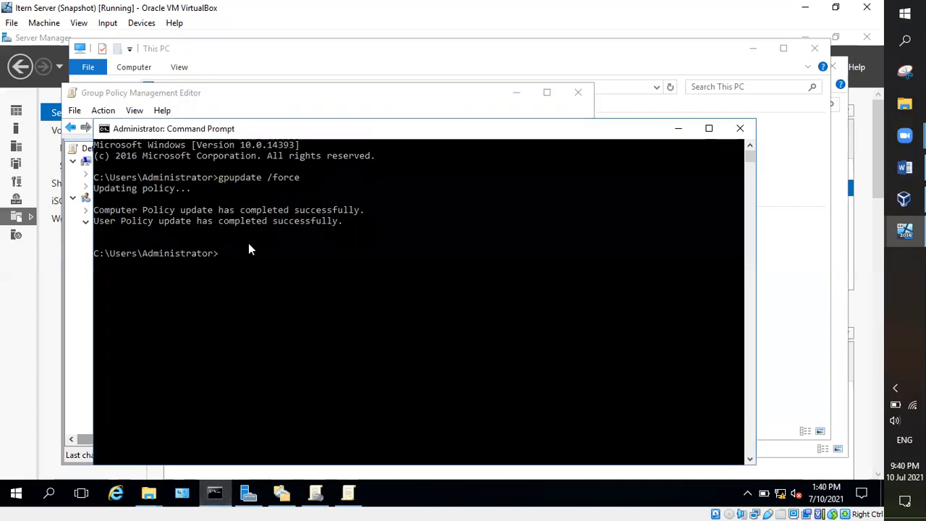
{"action": "key", "text": "Up"}
{"action": "key", "text": "Return"}
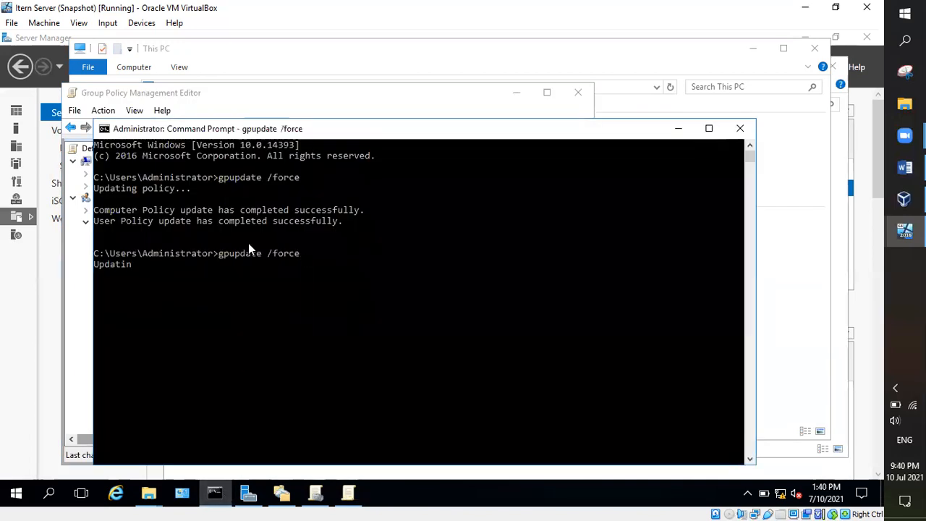
- Switch to the Itern Client virtual machine and rerun gpupdate /force in its Command Prompt
{"action": "mouse_move", "coordinate": [904, 230]}
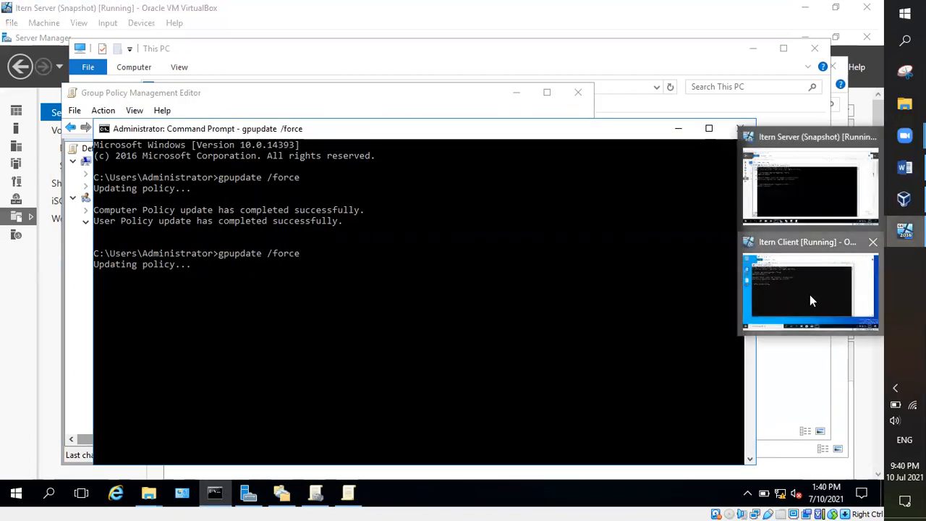
{"action": "left_click", "coordinate": [810, 294]}
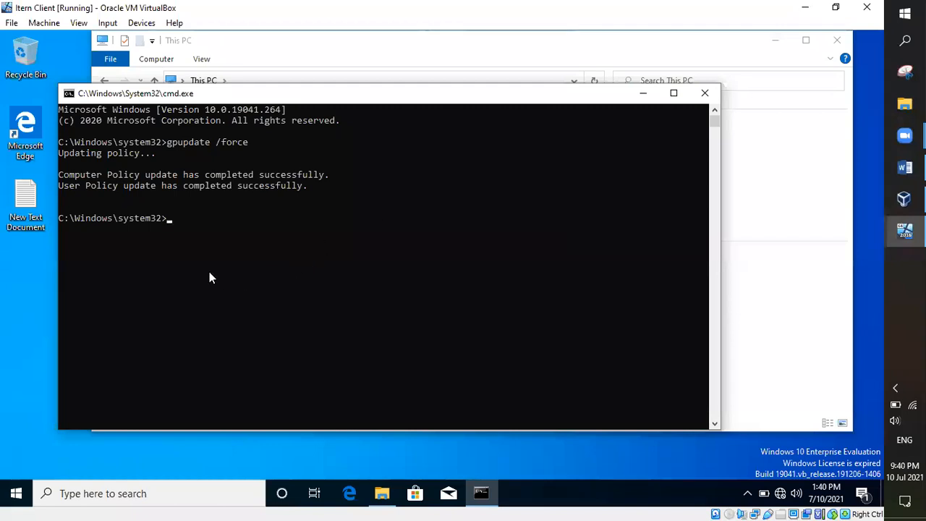
{"action": "key", "text": "Up"}
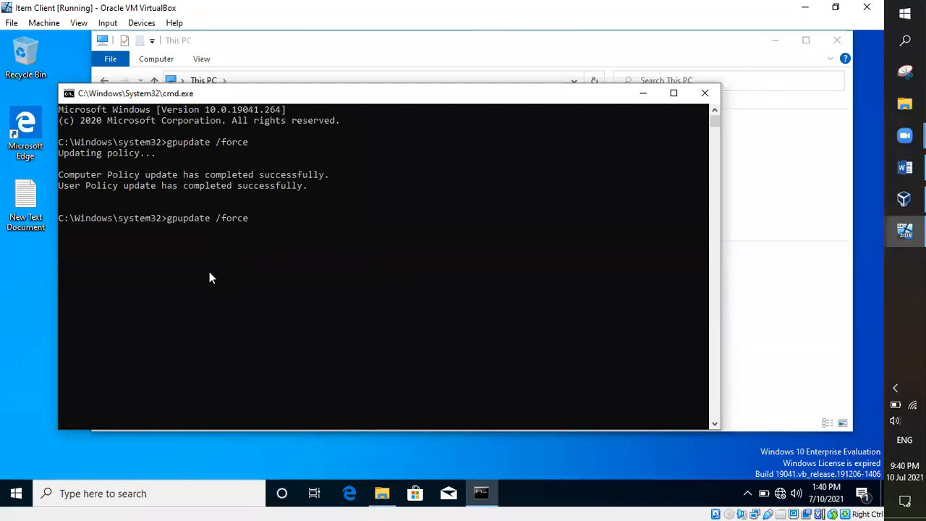
{"action": "key", "text": "Return"}
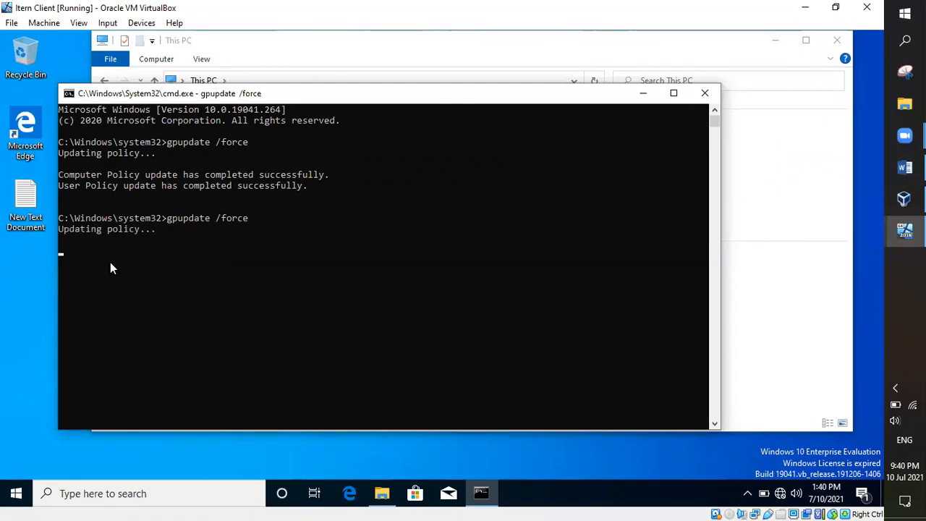
{"action": "scroll", "coordinate": [353, 375], "scroll_direction": "down", "scroll_amount": 1}
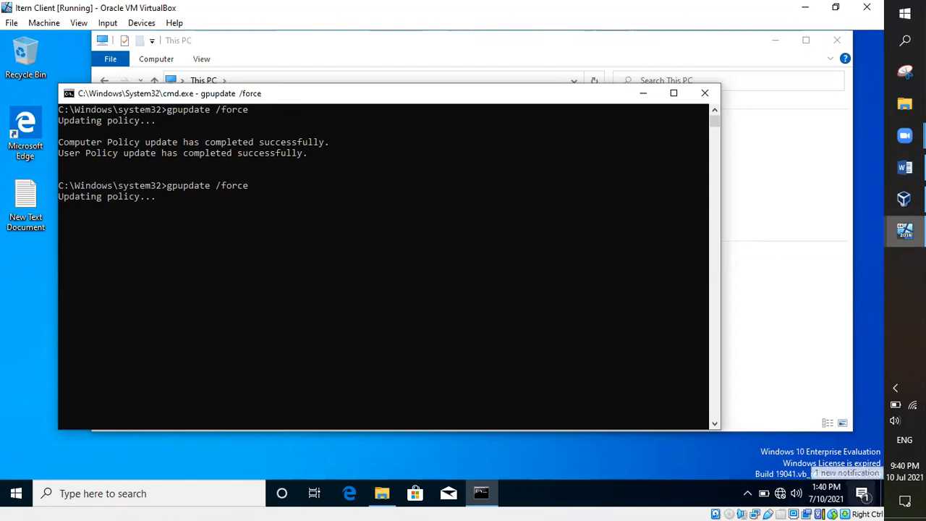
- Return to the Itern Server machine, close the iterndc network window, and refresh This PC to check for the mapped drive
{"action": "mouse_move", "coordinate": [904, 230]}
{"action": "left_click", "coordinate": [849, 203]}
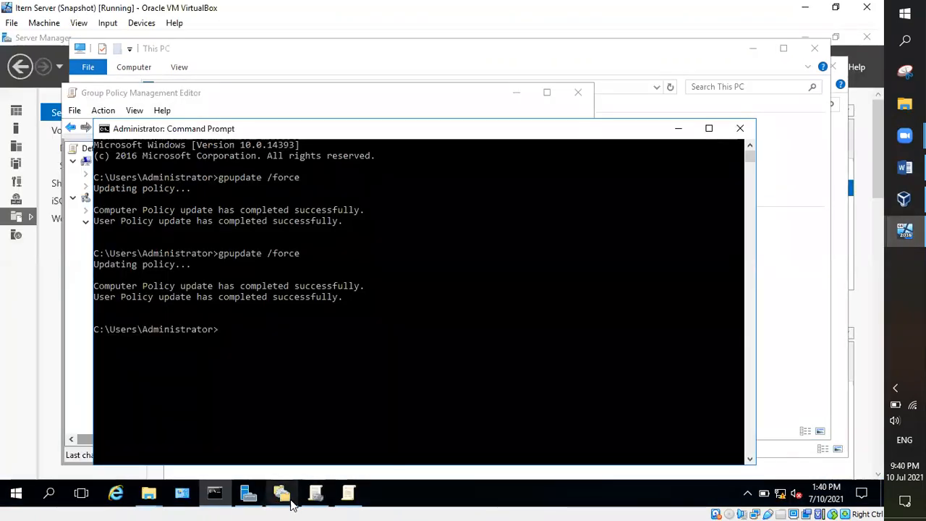
{"action": "left_click", "coordinate": [147, 493]}
{"action": "left_click", "coordinate": [228, 456]}
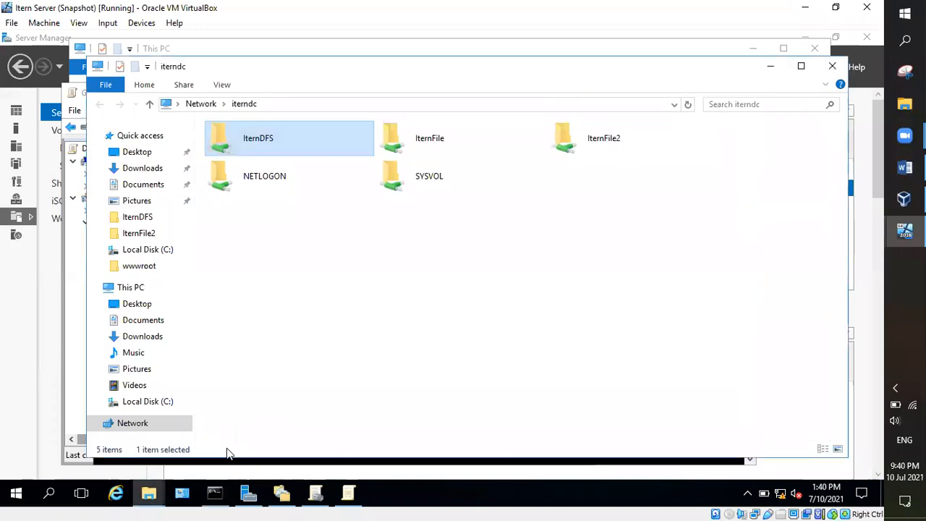
{"action": "left_click", "coordinate": [830, 67]}
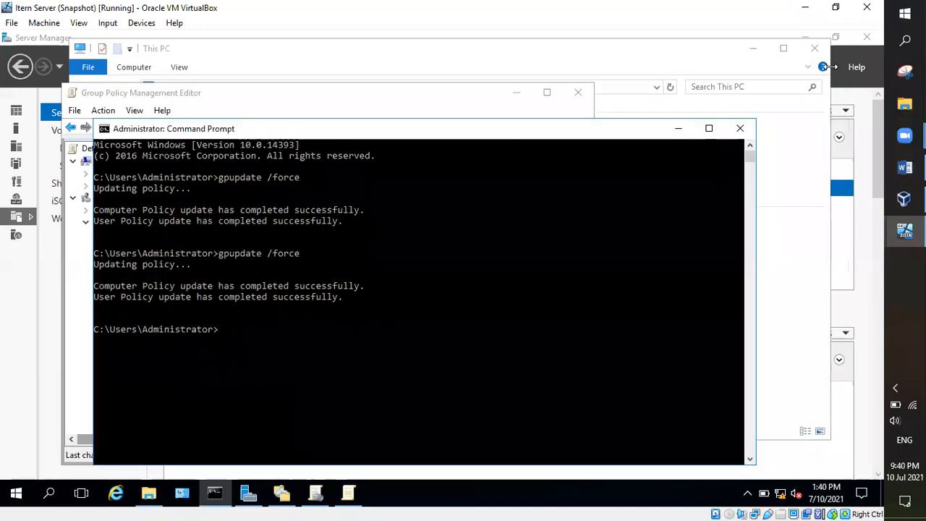
{"action": "left_click", "coordinate": [149, 494]}
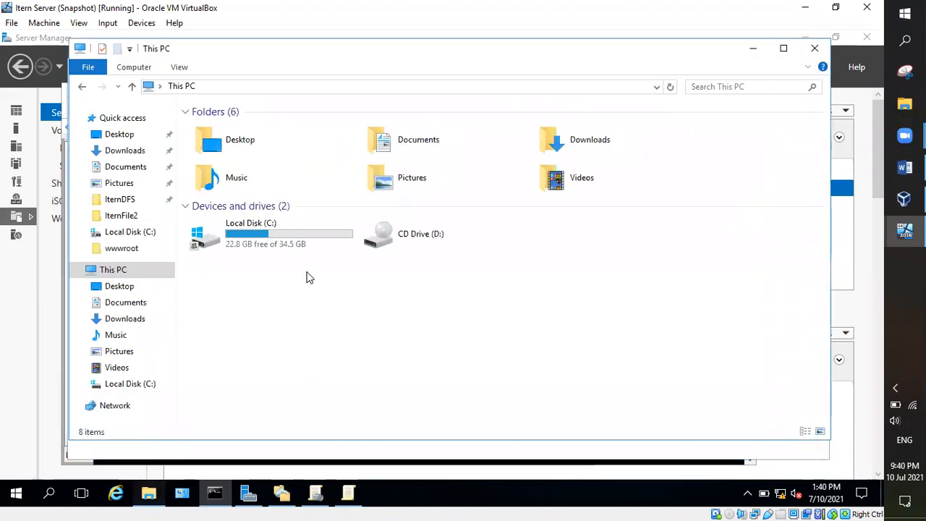
{"action": "right_click", "coordinate": [386, 324]}
{"action": "left_click", "coordinate": [442, 230]}
{"action": "right_click", "coordinate": [447, 298]}
{"action": "left_click", "coordinate": [482, 352]}
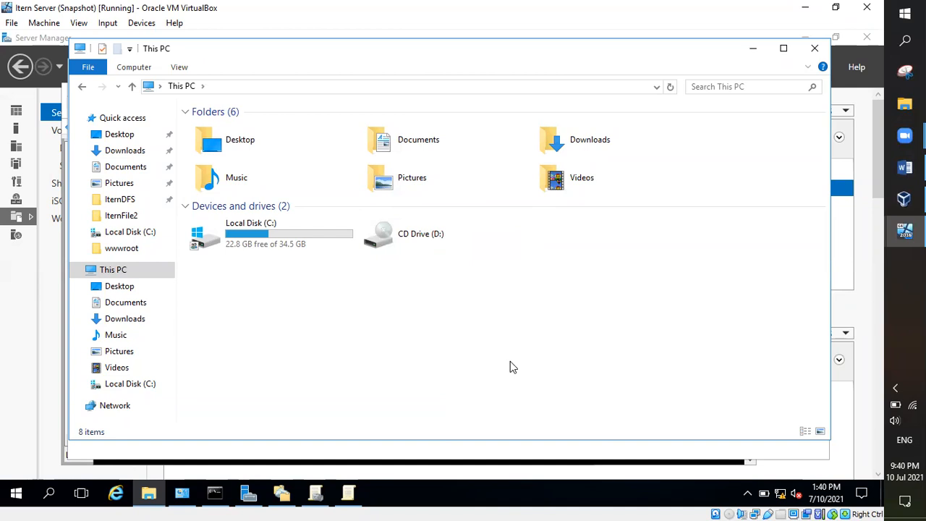
- Switch to the Itern Client virtual machine and refresh This PC to check for the mapped drive
{"action": "left_click", "coordinate": [281, 493]}
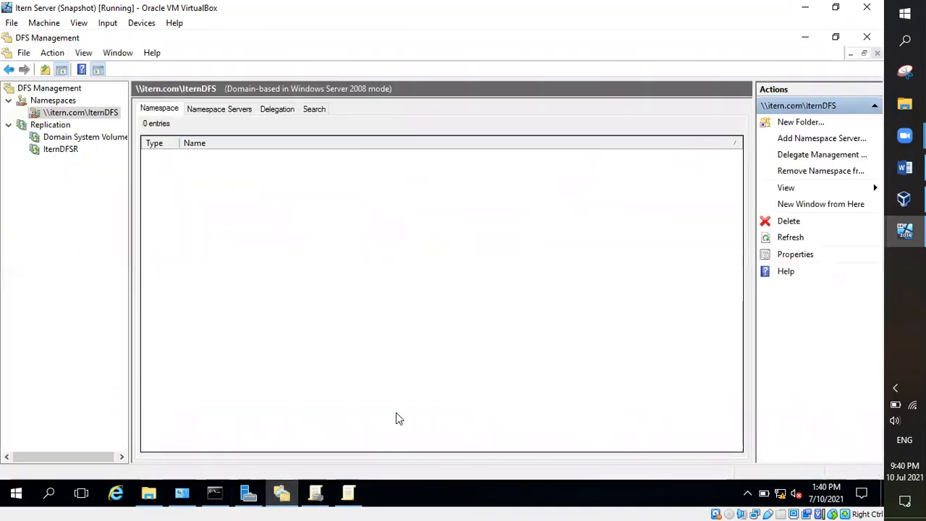
{"action": "left_click", "coordinate": [316, 493]}
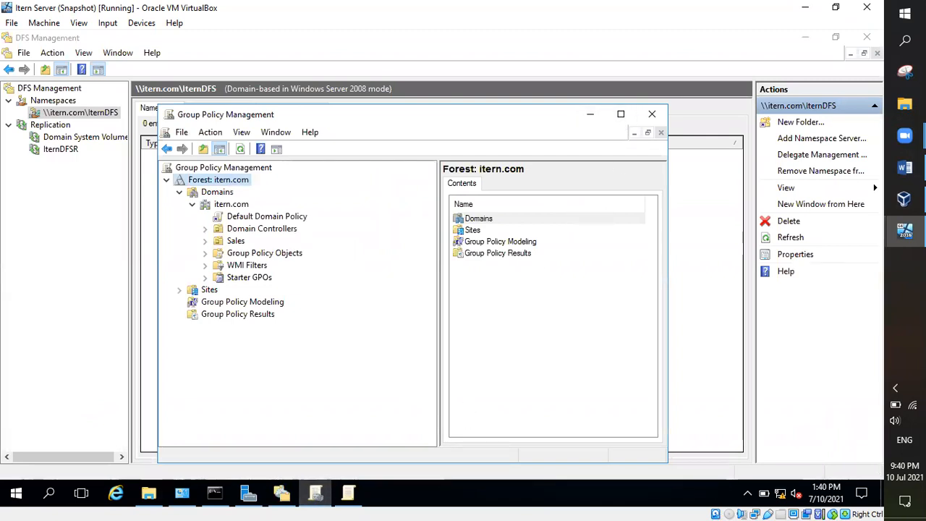
{"action": "mouse_move", "coordinate": [904, 230]}
{"action": "left_click", "coordinate": [828, 266]}
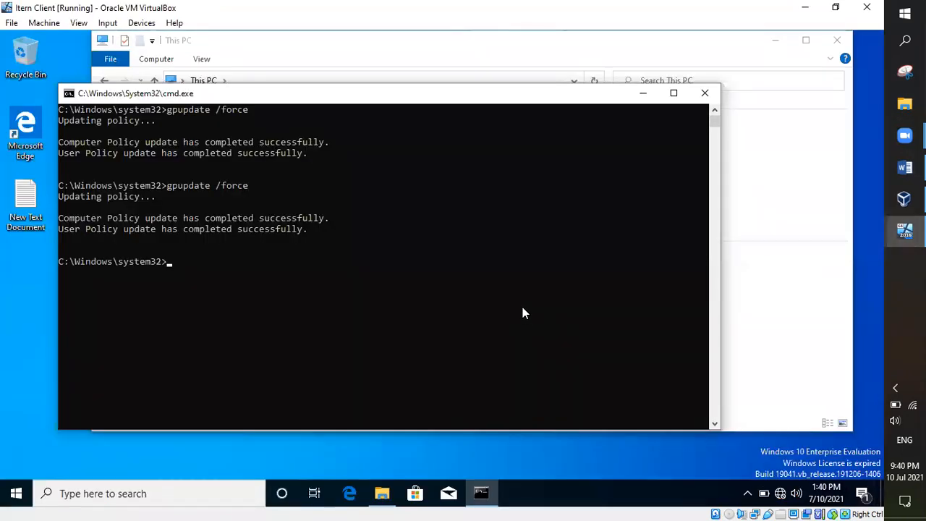
{"action": "left_click", "coordinate": [380, 494]}
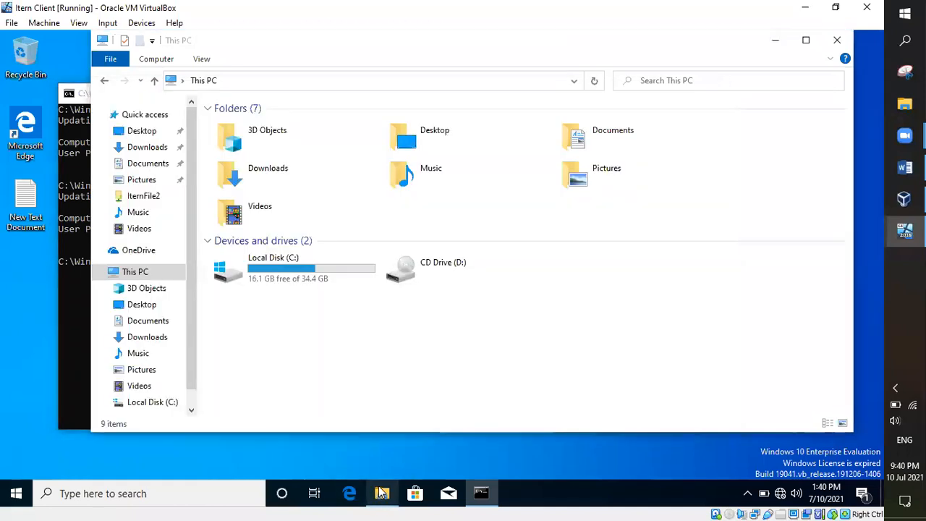
{"action": "right_click", "coordinate": [336, 325]}
{"action": "left_click", "coordinate": [372, 379]}
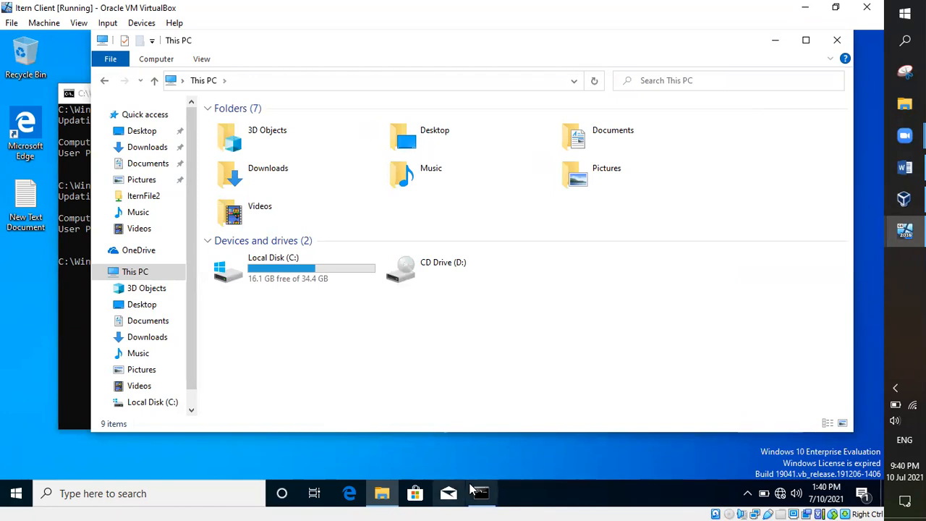
- Rerun gpupdate /force in the client's Command Prompt and refresh This PC again
{"action": "left_click", "coordinate": [377, 499]}
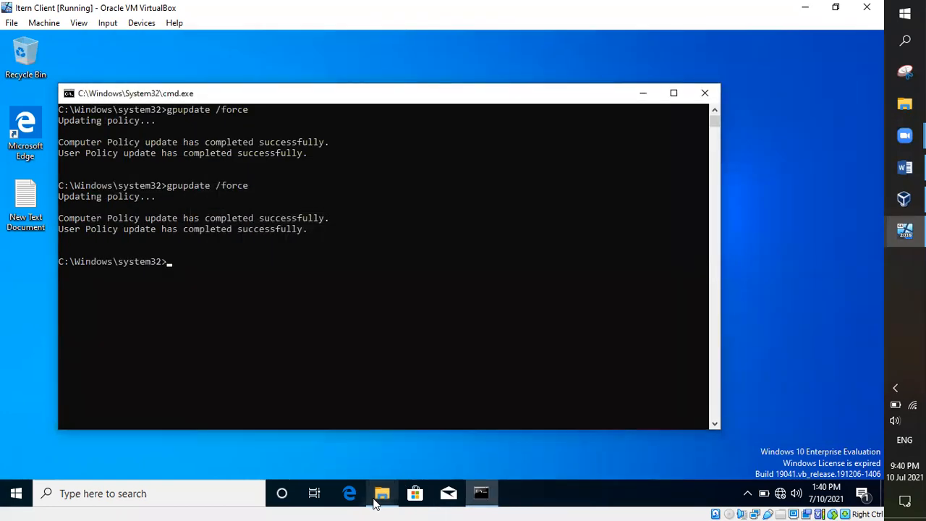
{"action": "key", "text": "Up"}
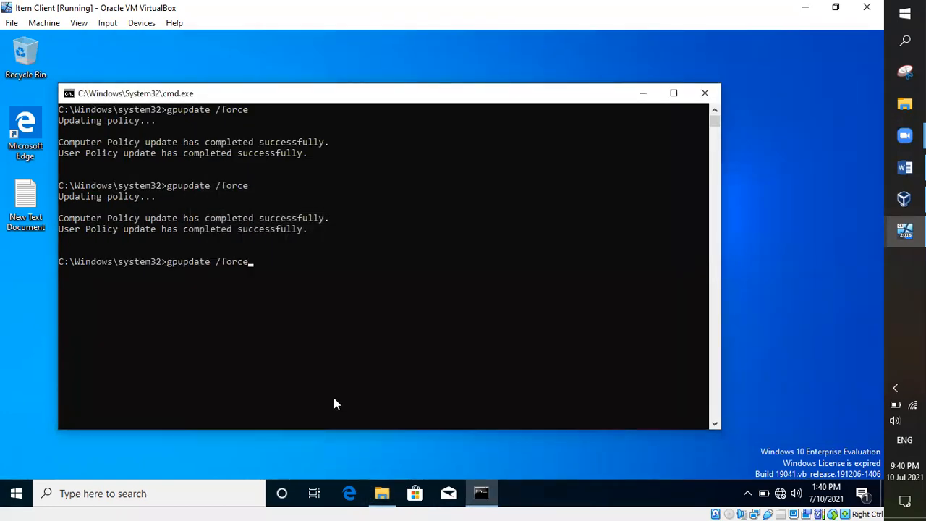
{"action": "key", "text": "Return"}
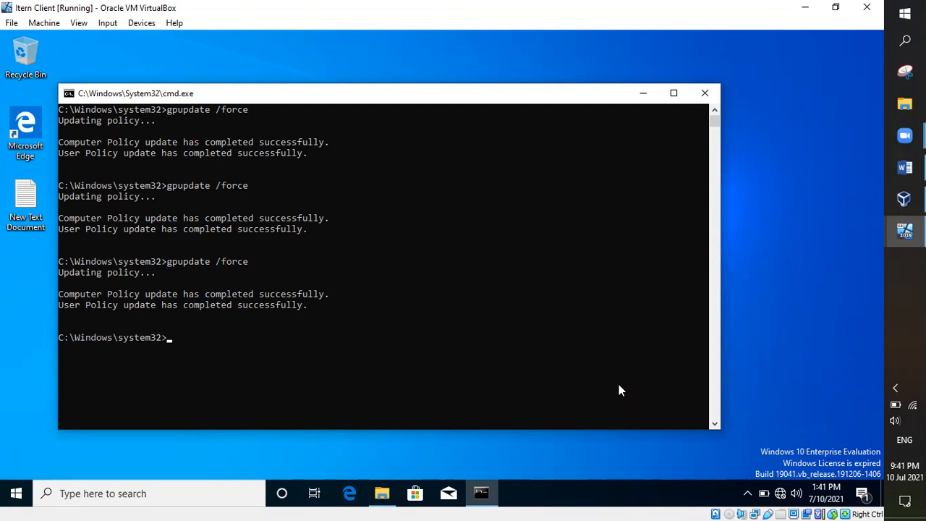
{"action": "left_click", "coordinate": [395, 505]}
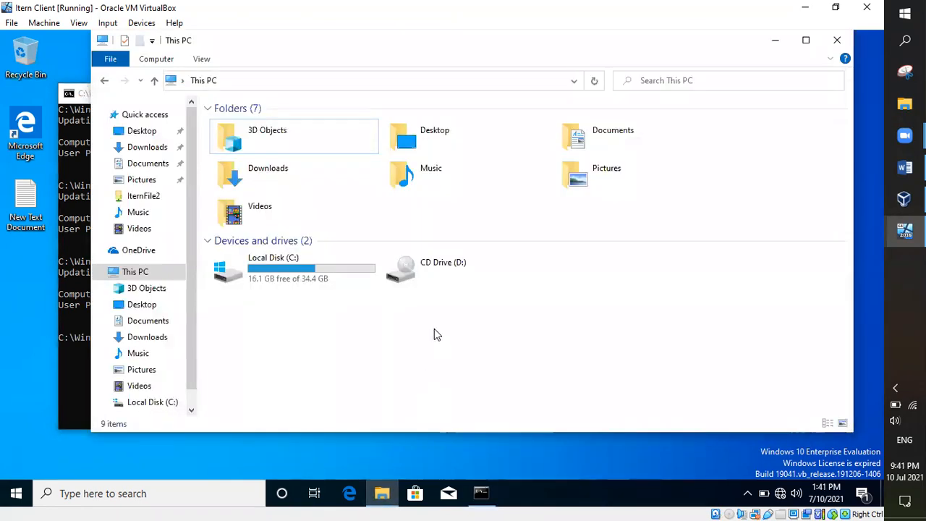
{"action": "right_click", "coordinate": [456, 308]}
{"action": "left_click", "coordinate": [486, 365]}
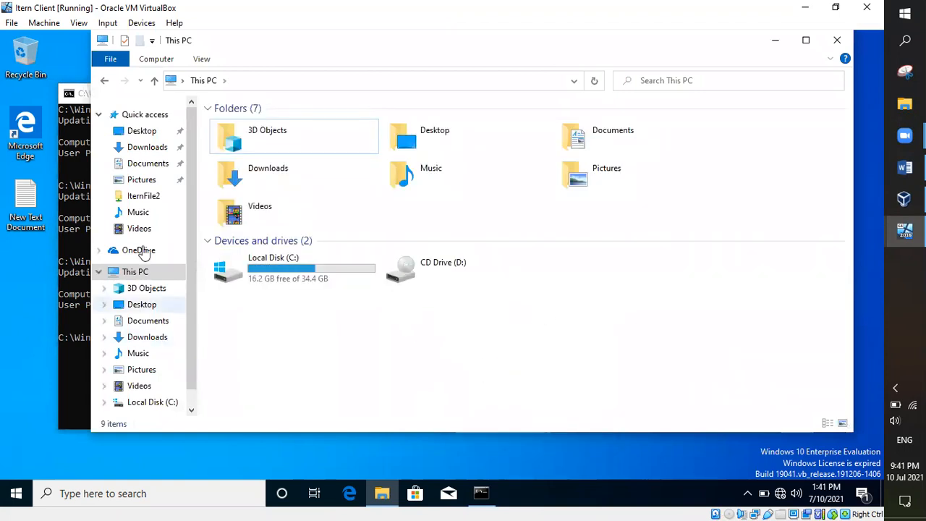
- Check the client's Network location for the mapped drive and dismiss the network discovery notices
{"action": "left_click", "coordinate": [100, 272]}
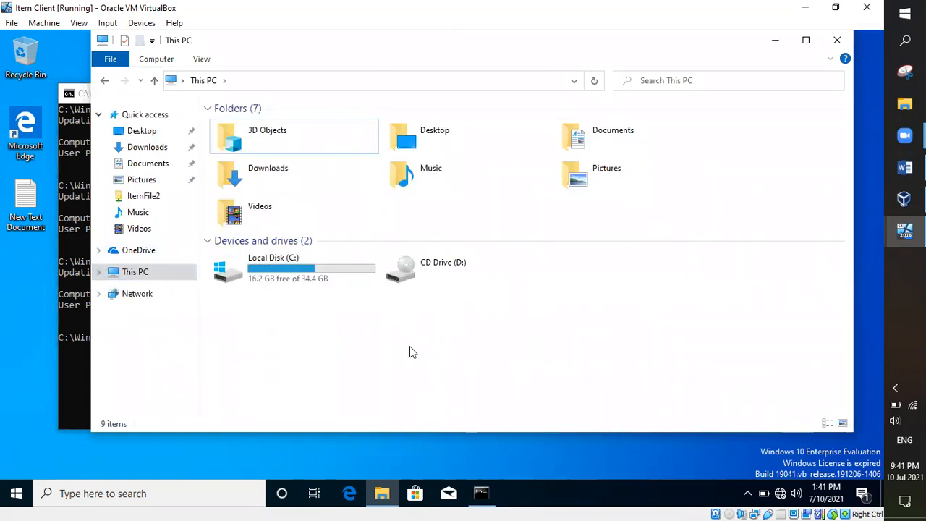
{"action": "left_click", "coordinate": [131, 296]}
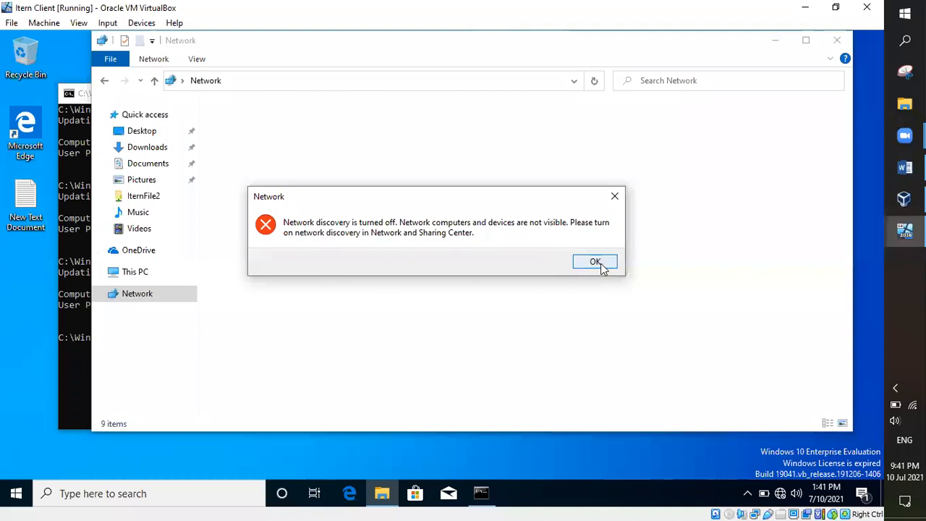
{"action": "left_click", "coordinate": [602, 262]}
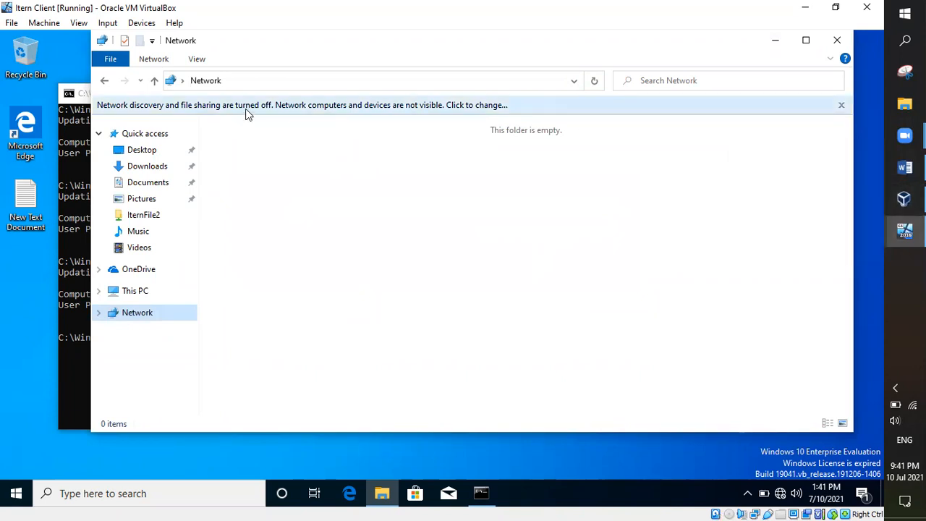
{"action": "left_click", "coordinate": [841, 106]}
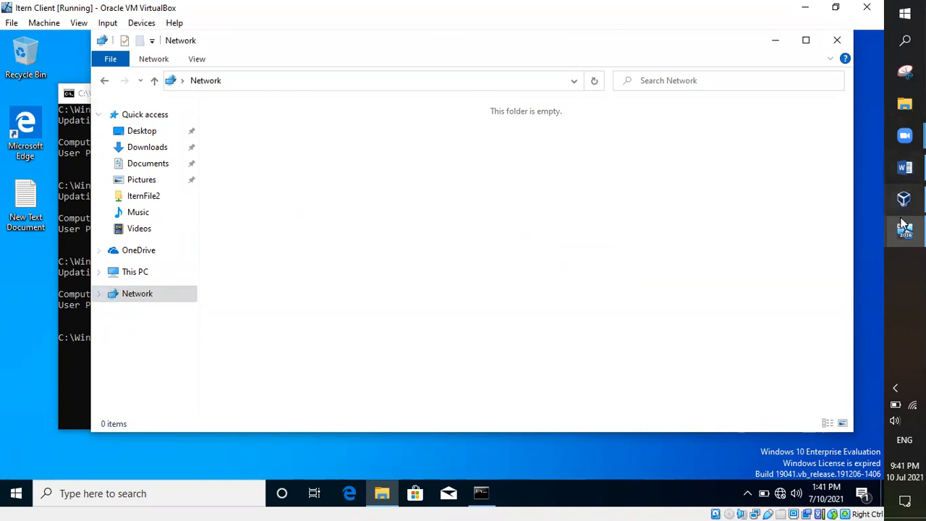
- Switch to the Itern Server virtual machine and check its Network location and This PC for the mapped drive
{"action": "mouse_move", "coordinate": [905, 230]}
{"action": "left_click", "coordinate": [813, 201]}
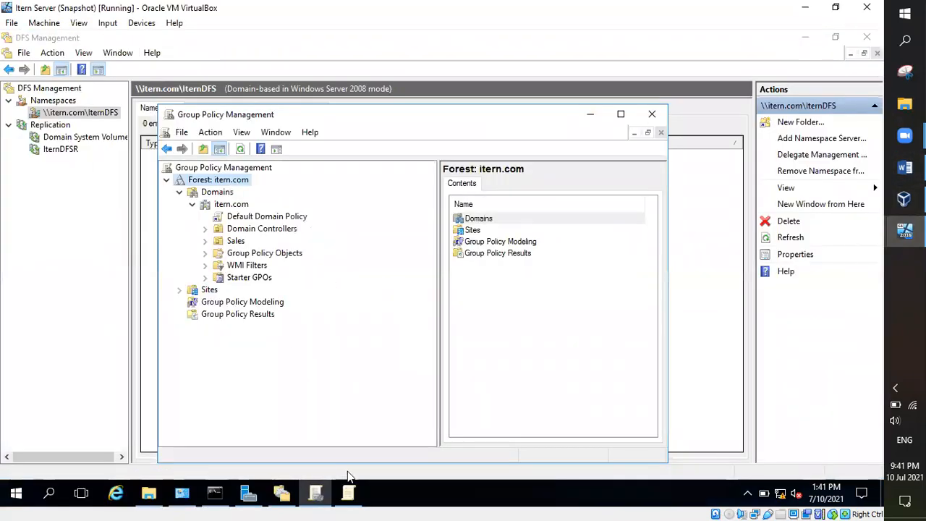
{"action": "left_click", "coordinate": [149, 493]}
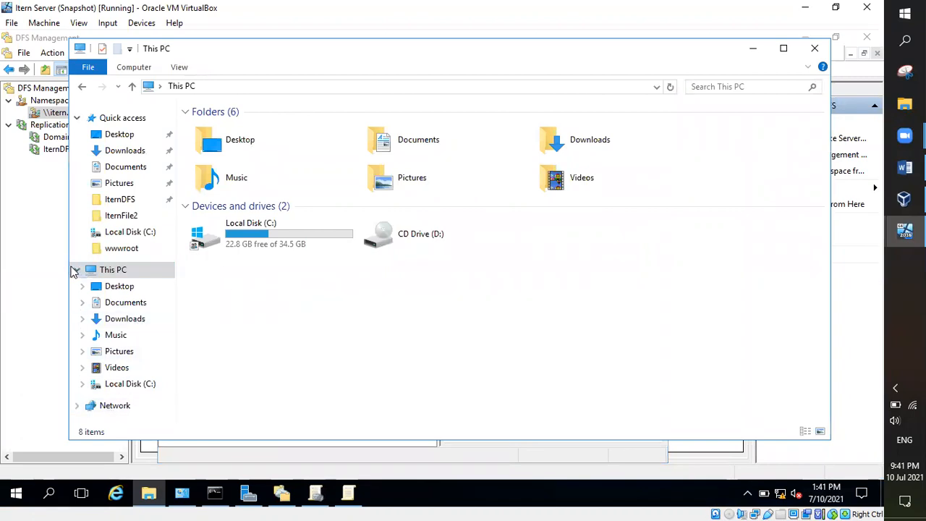
{"action": "left_click", "coordinate": [76, 269]}
{"action": "left_click", "coordinate": [118, 293]}
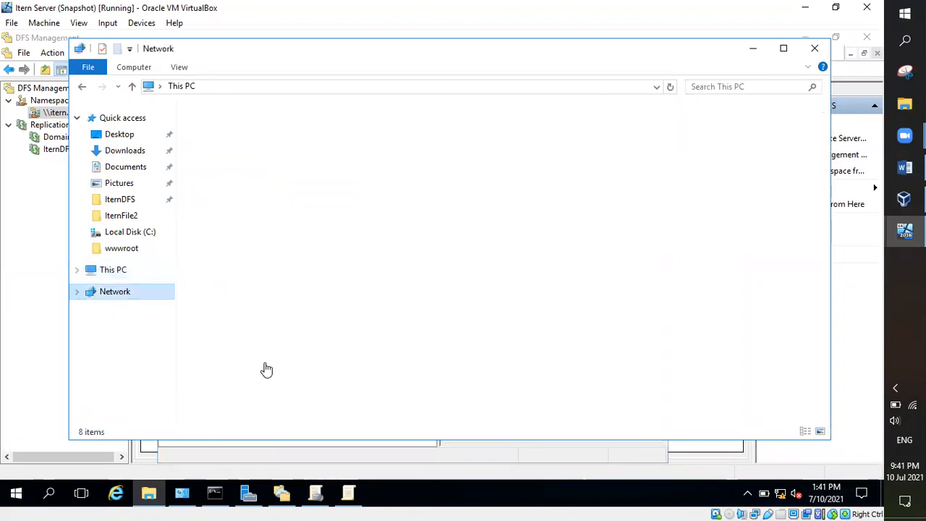
{"action": "left_click", "coordinate": [591, 262]}
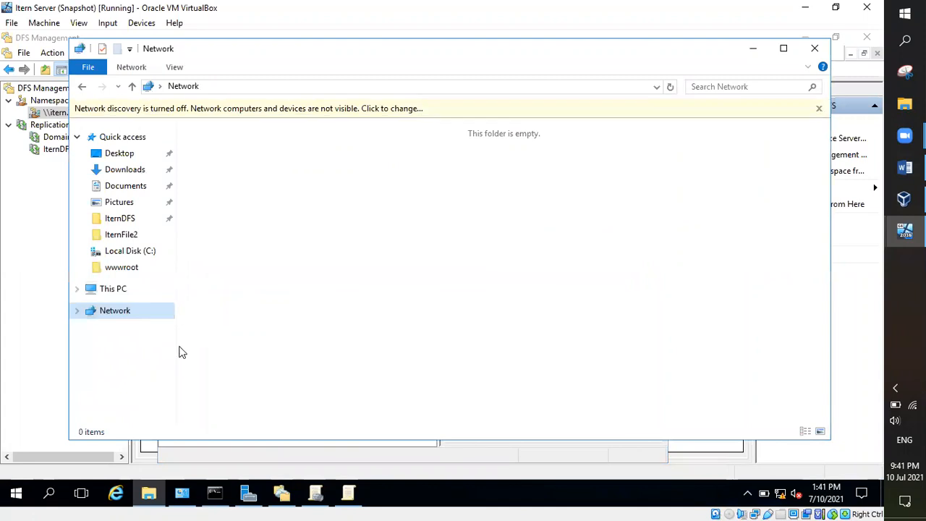
{"action": "left_click", "coordinate": [105, 288]}
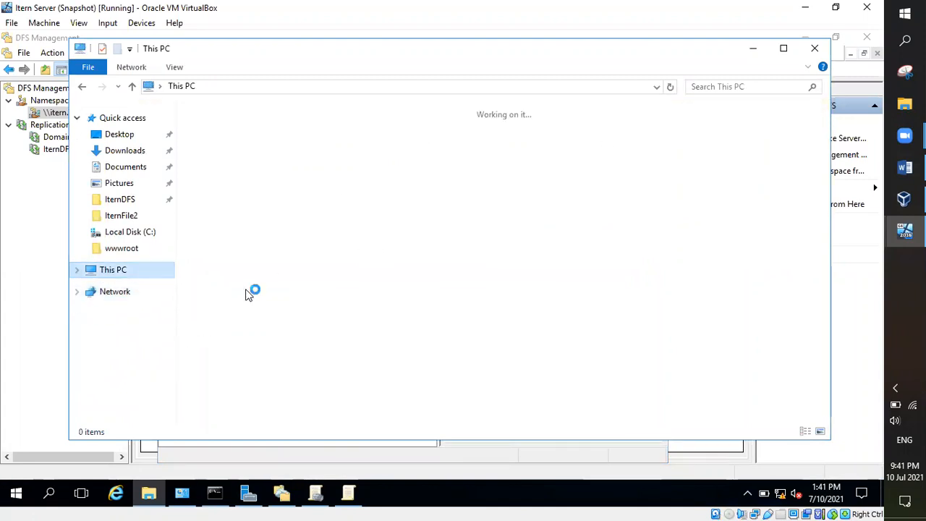
- In the properties of mapped drive A: in Drive Maps, select Show all drives and set the drive letter to J
{"action": "left_click", "coordinate": [348, 493]}
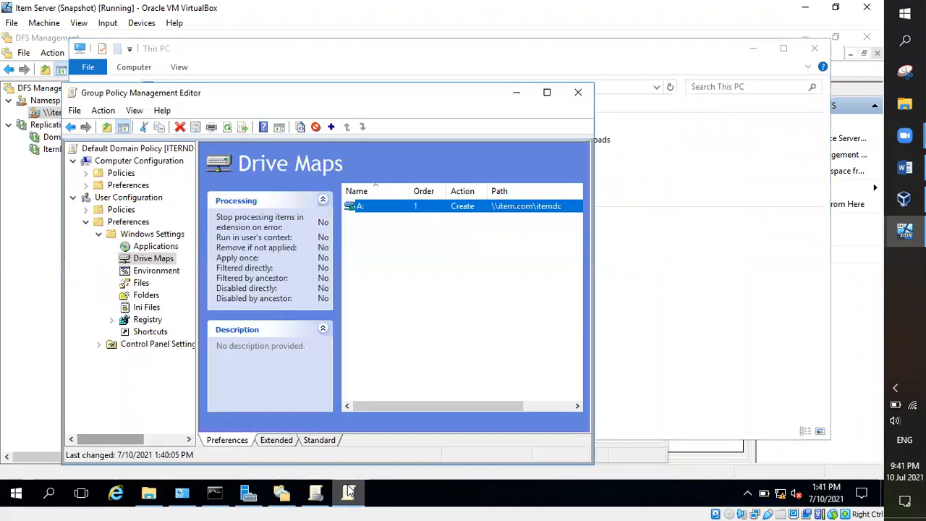
{"action": "double_click", "coordinate": [389, 206]}
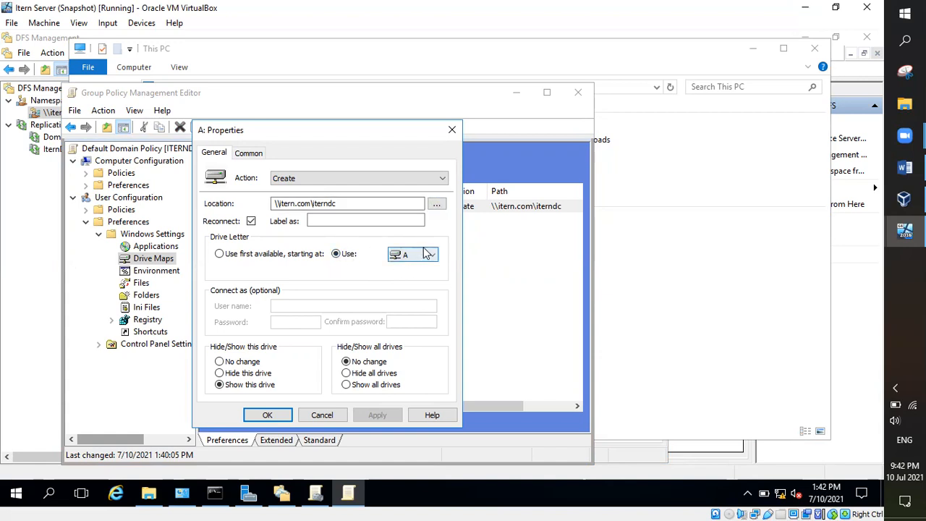
{"action": "left_click", "coordinate": [353, 385]}
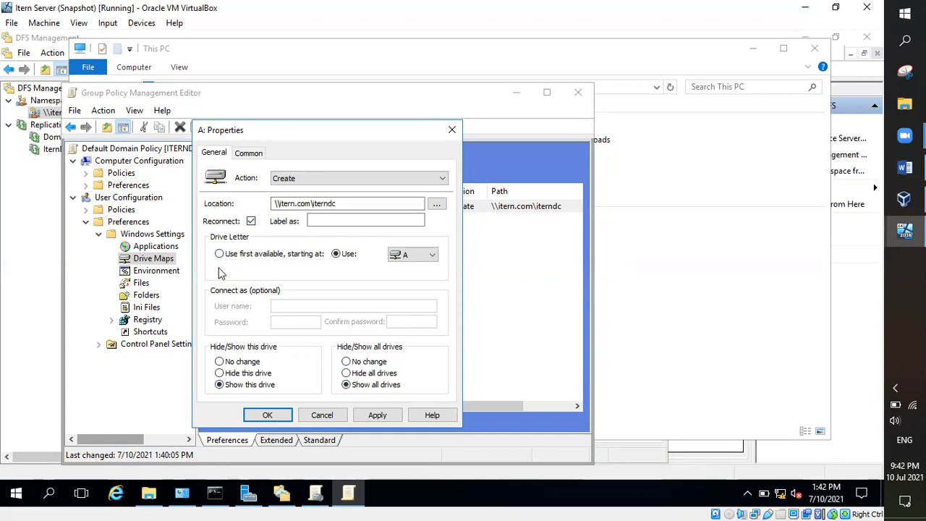
{"action": "left_click", "coordinate": [429, 258]}
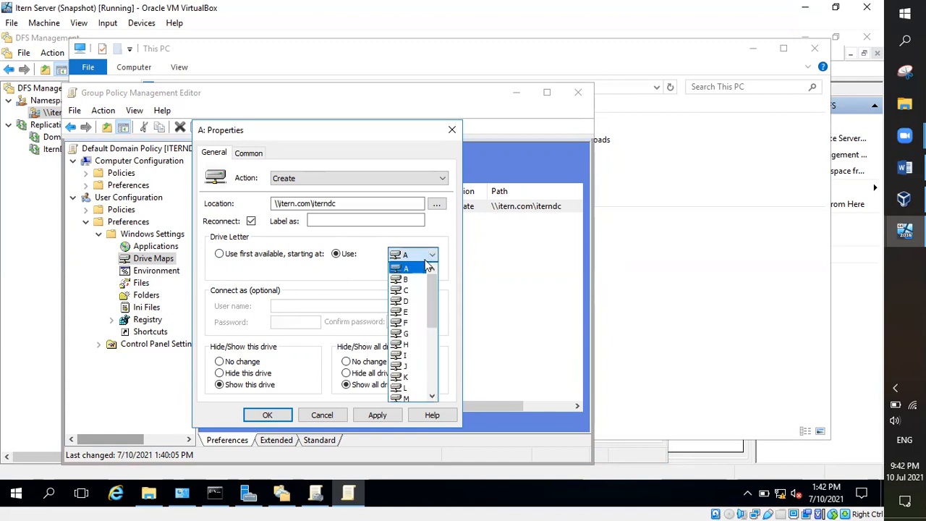
{"action": "left_click", "coordinate": [408, 367]}
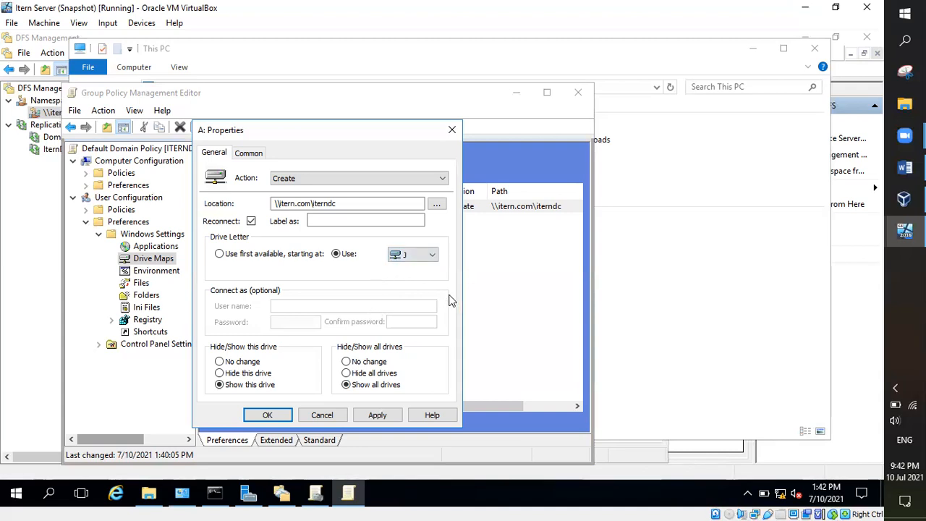
- Browse the server's Local Disk (C:) to locate the IternDFS folder for the drive map's location
{"action": "left_click", "coordinate": [344, 203]}
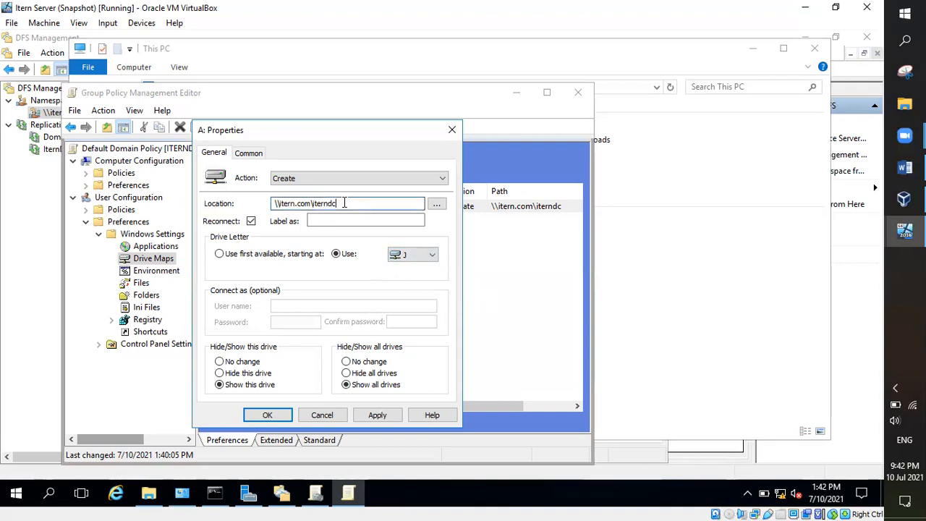
{"action": "left_click", "coordinate": [148, 495]}
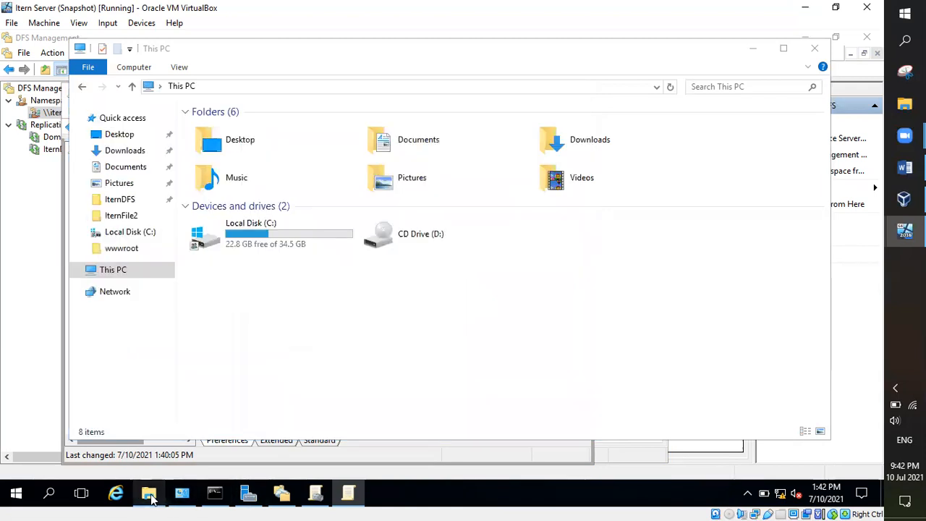
{"action": "double_click", "coordinate": [318, 232]}
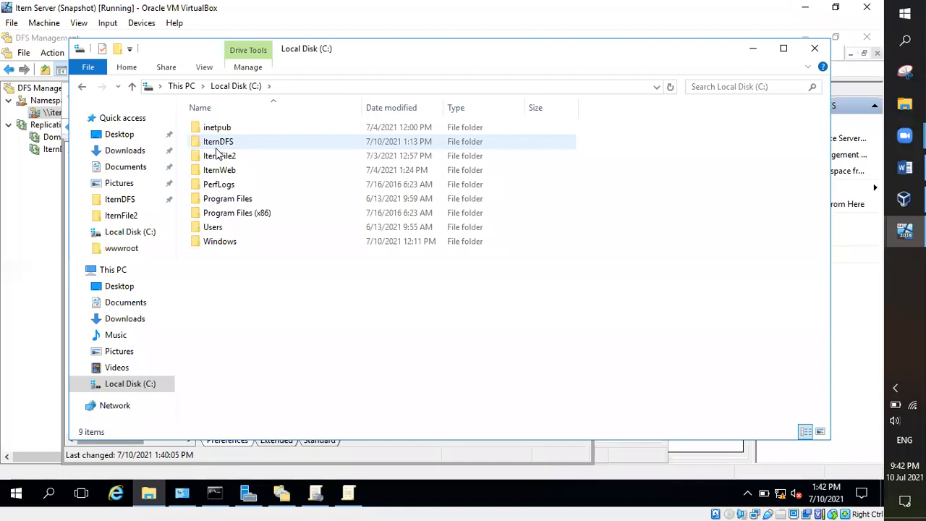
- Run \\iterndc from the Windows search and open the IternDFS share on that server
{"action": "left_click", "coordinate": [51, 495]}
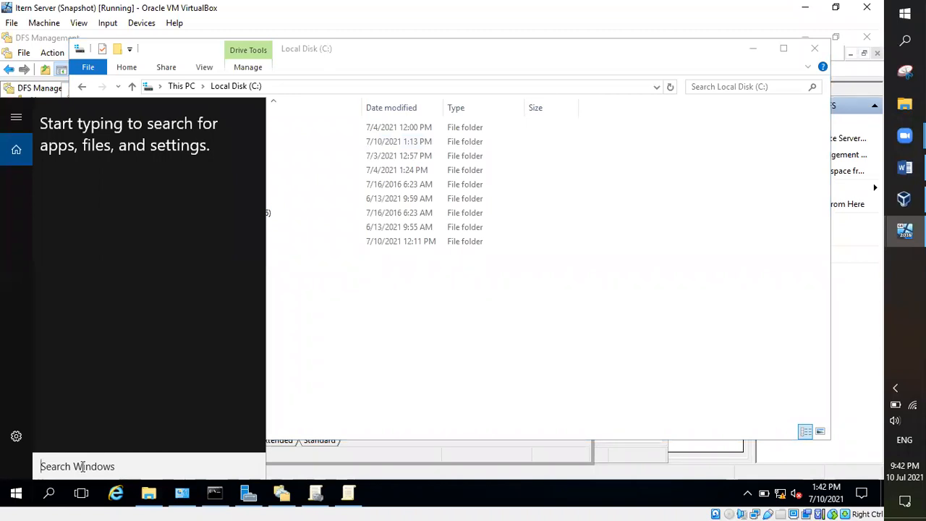
{"action": "type", "text": "\\\\d"}
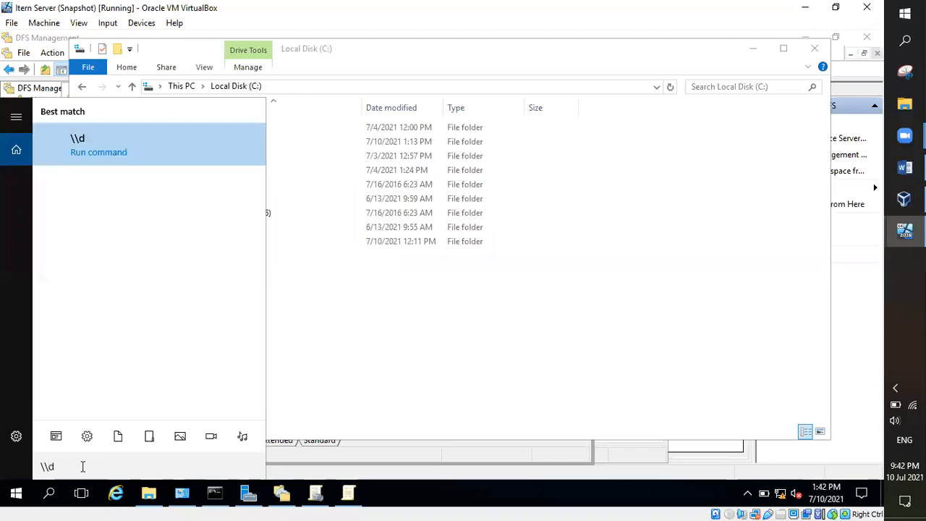
{"action": "key", "text": "BackSpace"}
{"action": "type", "text": "itern"}
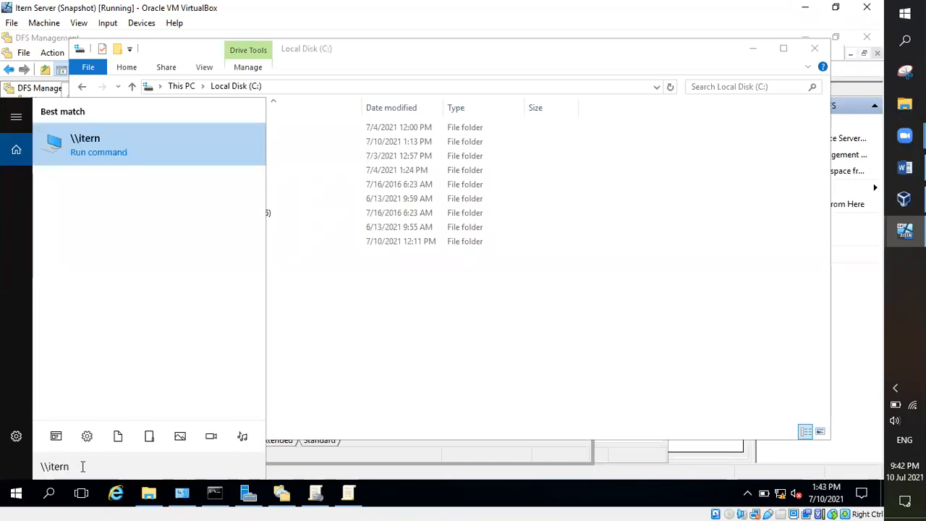
{"action": "type", "text": "dc"}
{"action": "key", "text": "Return"}
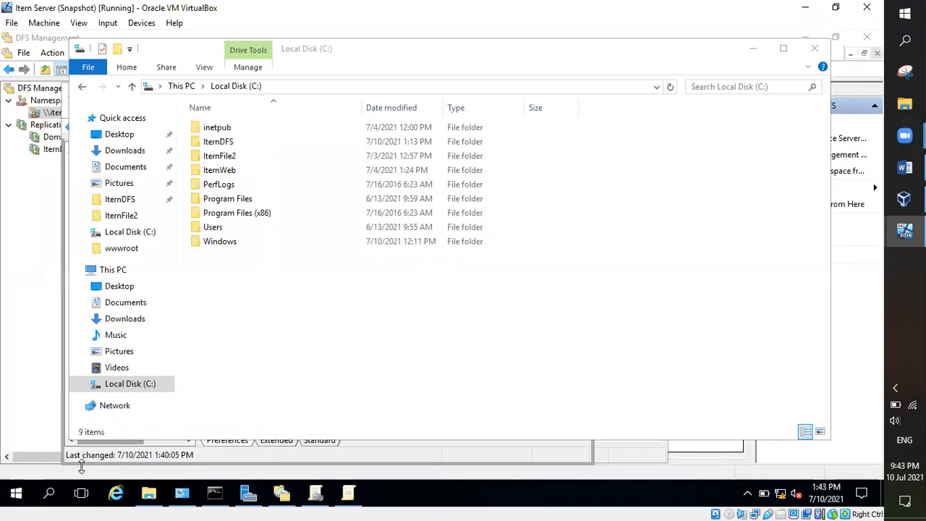
{"action": "left_click", "coordinate": [251, 137]}
{"action": "double_click", "coordinate": [251, 137]}
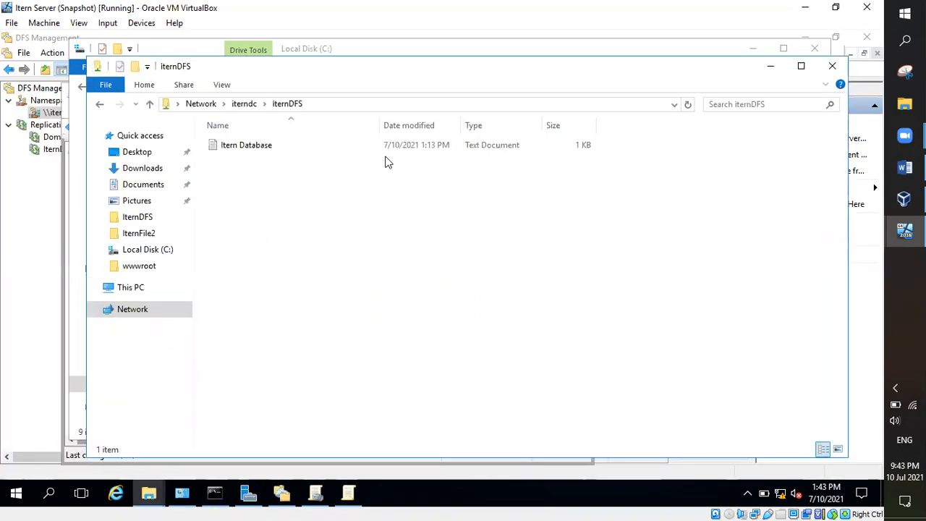
- Display the full network path of the IternDFS share, return to the iterndc share list, and reopen IternDFS
{"action": "left_click", "coordinate": [315, 146]}
{"action": "left_click", "coordinate": [318, 103]}
{"action": "left_click", "coordinate": [318, 104]}
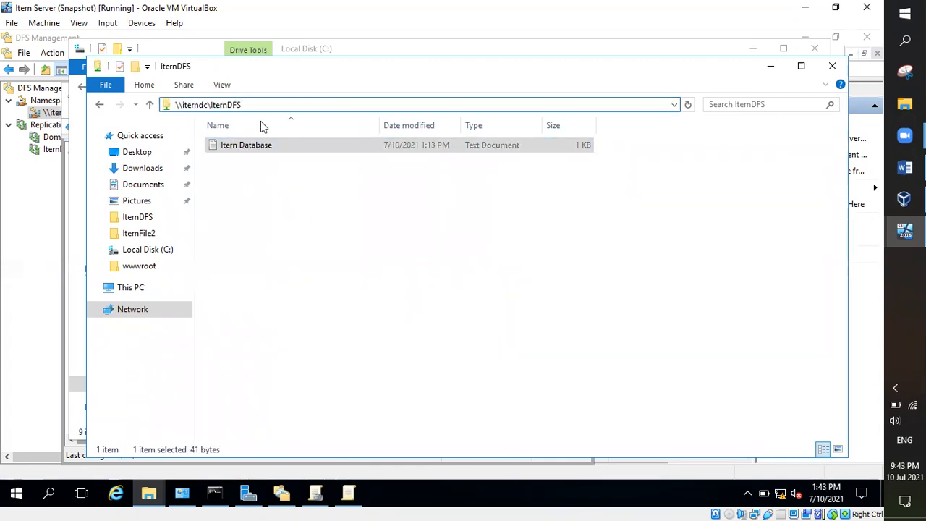
{"action": "left_click", "coordinate": [101, 103]}
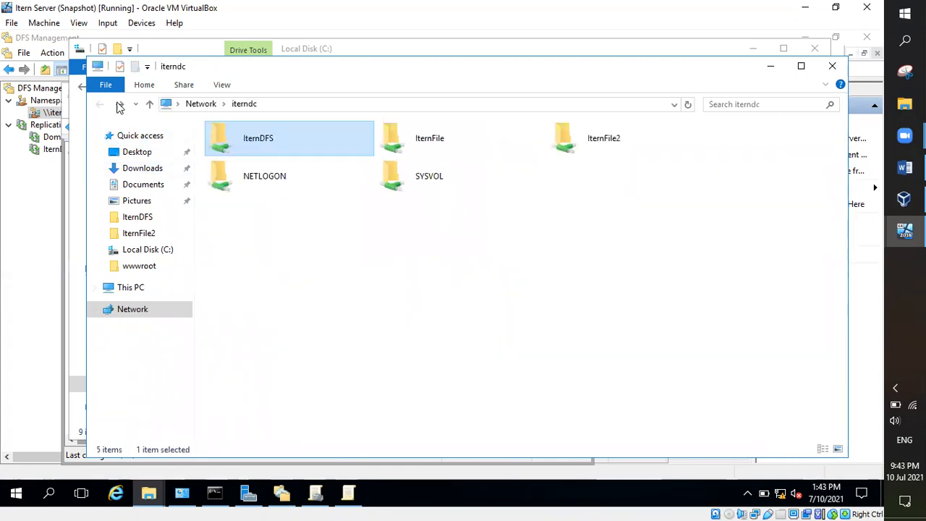
{"action": "double_click", "coordinate": [284, 148]}
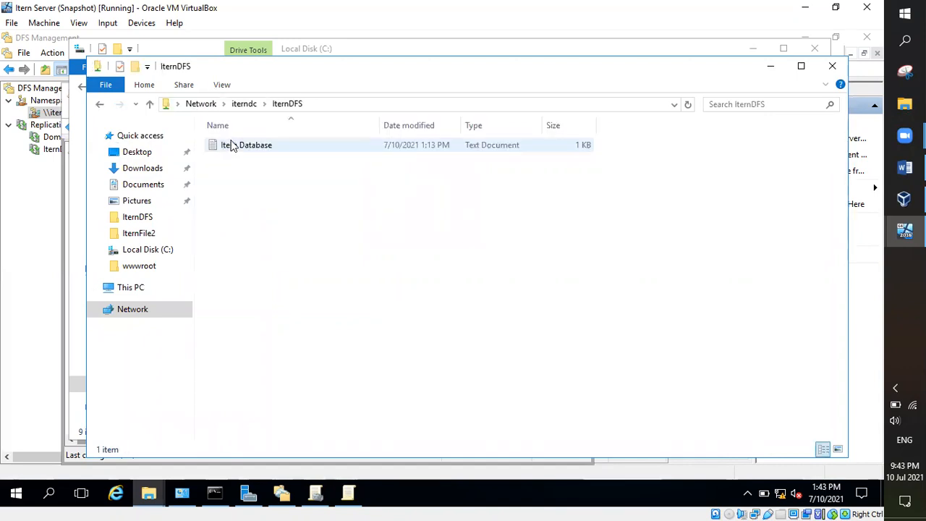
- Open the Itern Database file in the IternDFS share, close it, and compare the share's path with the Drive Maps entry
{"action": "double_click", "coordinate": [287, 145]}
{"action": "left_click", "coordinate": [695, 95]}
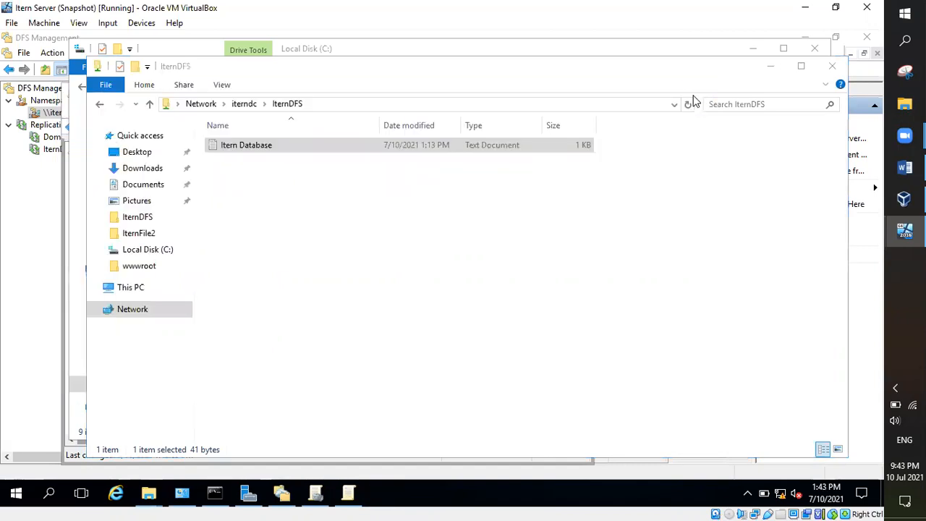
{"action": "left_click", "coordinate": [311, 104]}
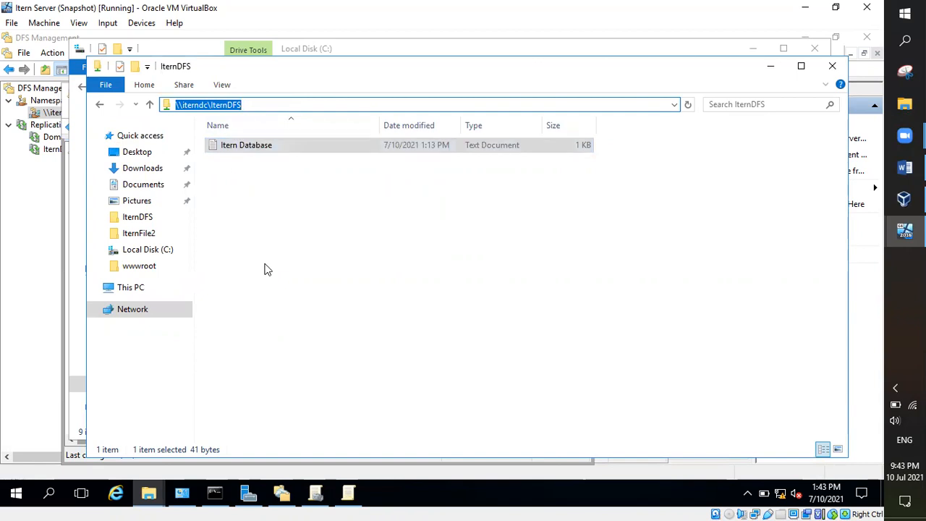
{"action": "left_click", "coordinate": [348, 493]}
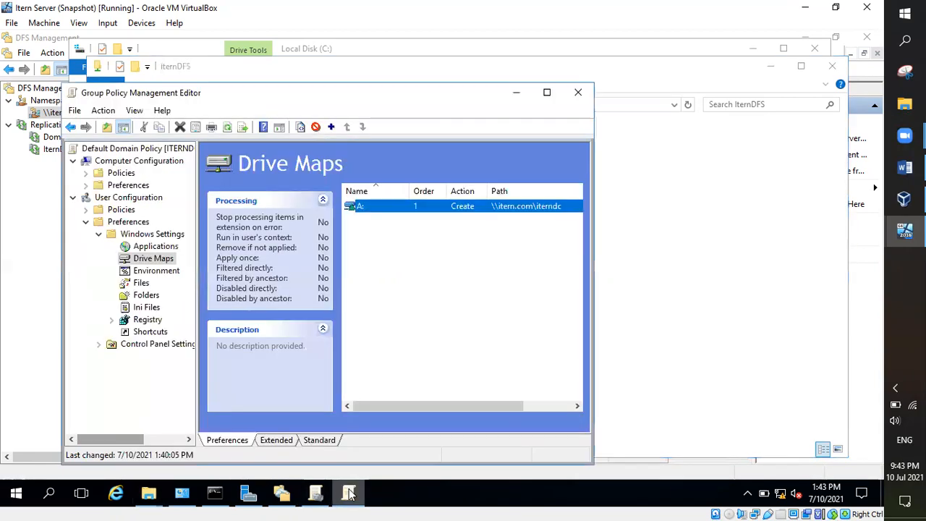
{"action": "left_click", "coordinate": [515, 96]}
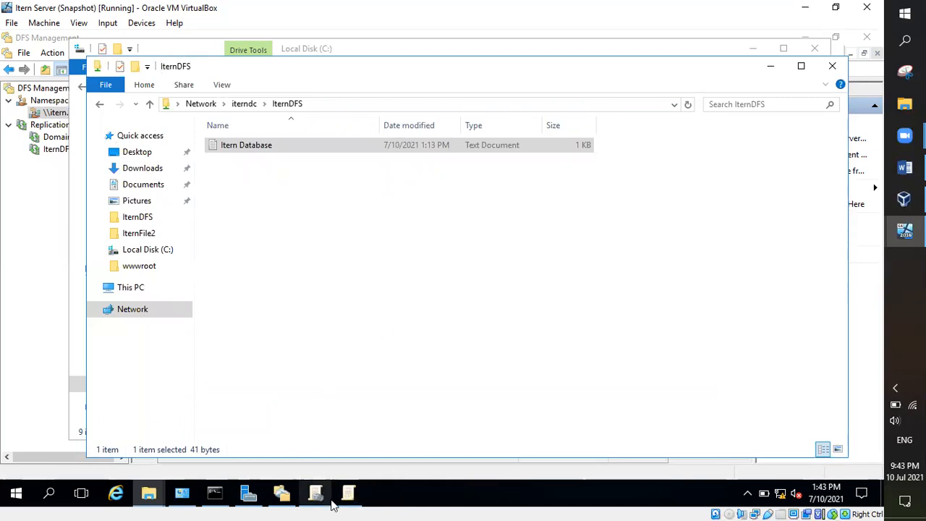
{"action": "left_click", "coordinate": [142, 504]}
{"action": "left_click", "coordinate": [210, 437]}
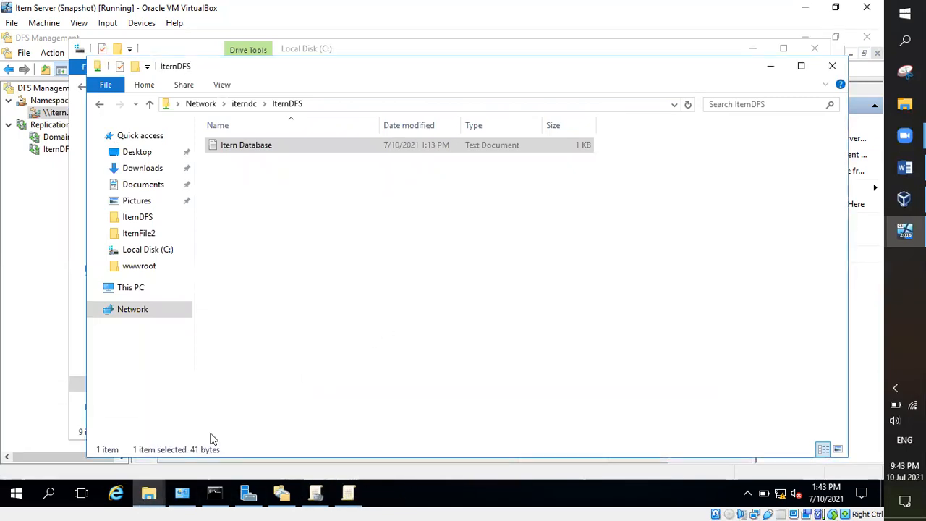
- Copy the share path \\iterndc\IternDFS from File Explorer and use it as the location in the A: drive map properties
{"action": "left_click", "coordinate": [314, 101]}
{"action": "key", "text": "ctrl+c"}
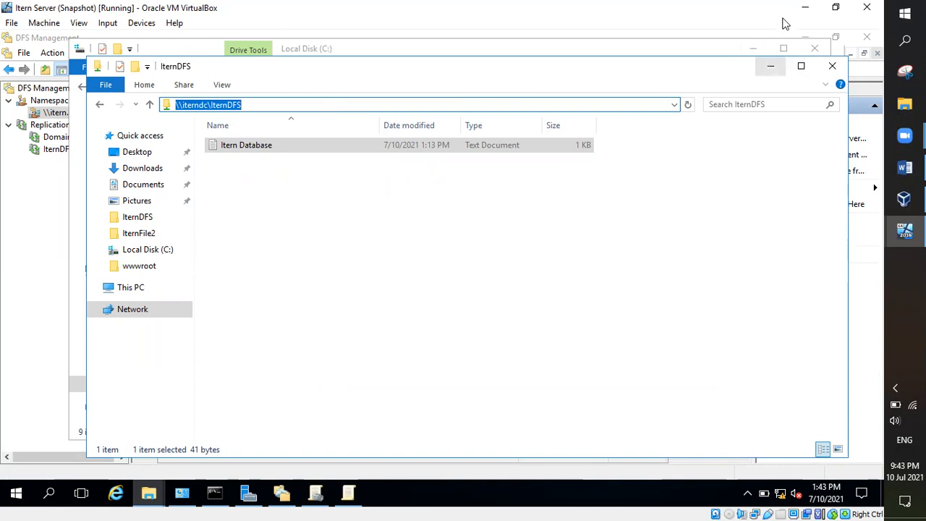
{"action": "left_click", "coordinate": [770, 66]}
{"action": "left_click", "coordinate": [753, 48]}
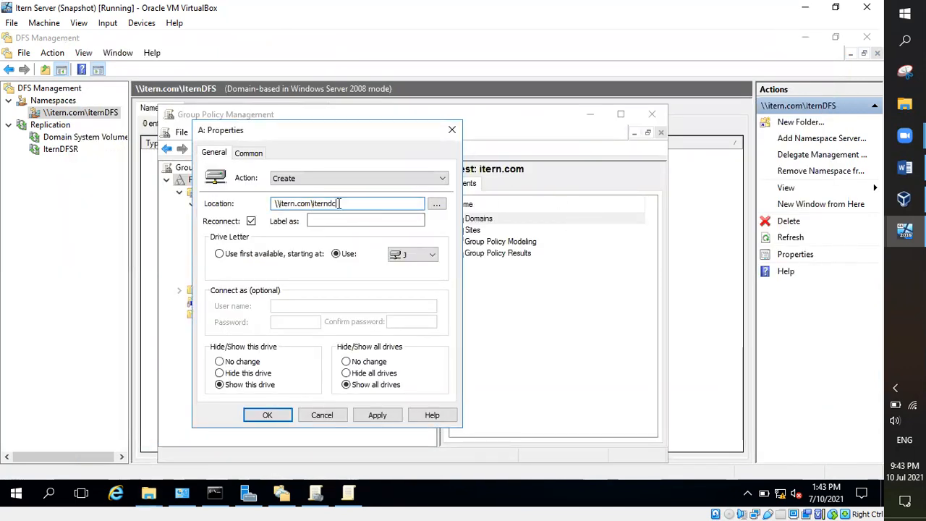
{"action": "left_click_drag", "start_coordinate": [339, 204], "coordinate": [272, 205]}
{"action": "key", "text": "ctrl+v"}
{"action": "left_click", "coordinate": [251, 222]}
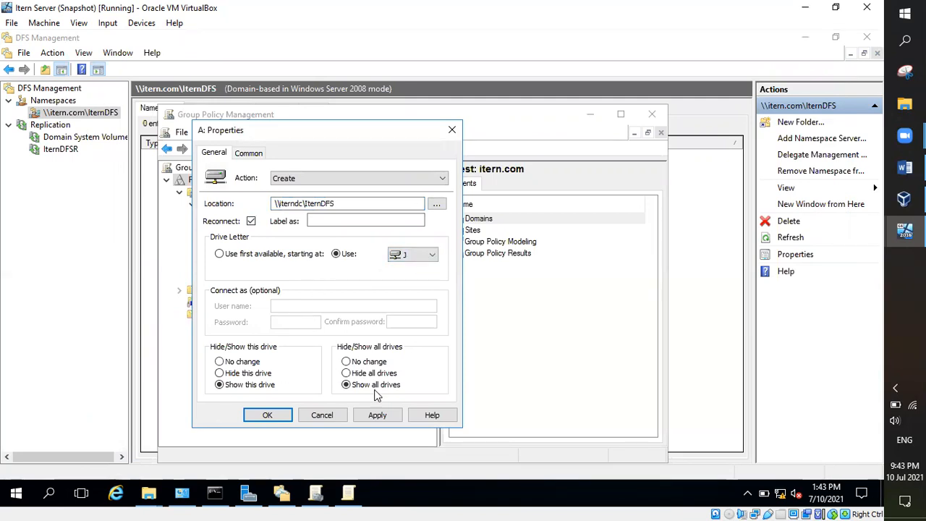
- Change the drive map's letter to A, then apply and save its properties
{"action": "left_click", "coordinate": [431, 254]}
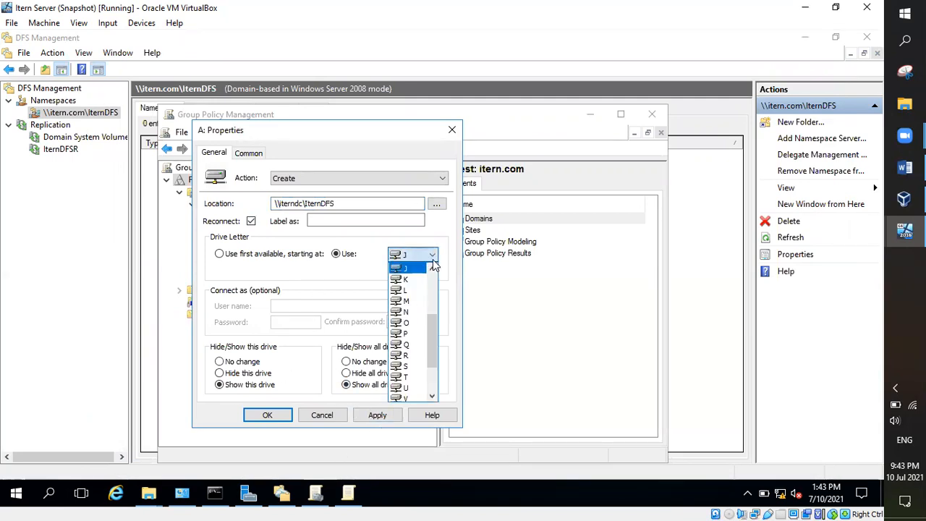
{"action": "left_click_drag", "start_coordinate": [432, 345], "coordinate": [432, 280]}
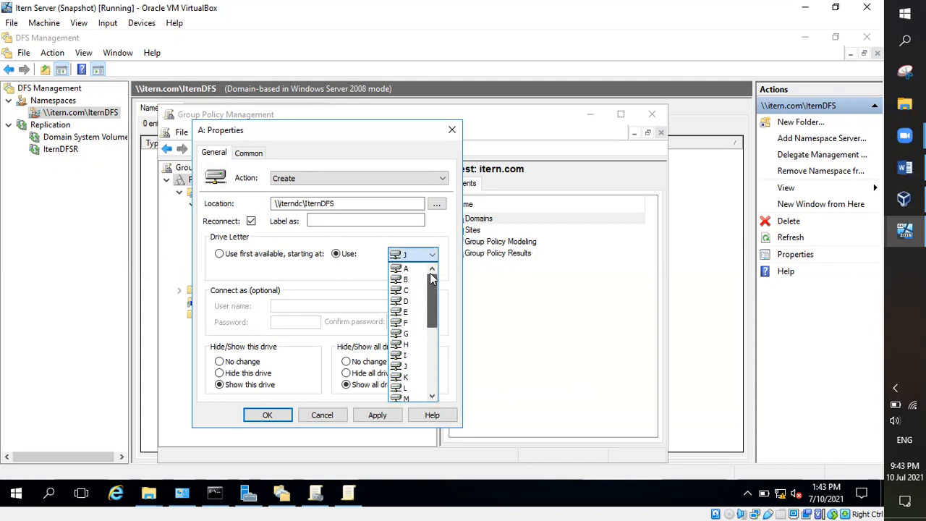
{"action": "left_click", "coordinate": [413, 270]}
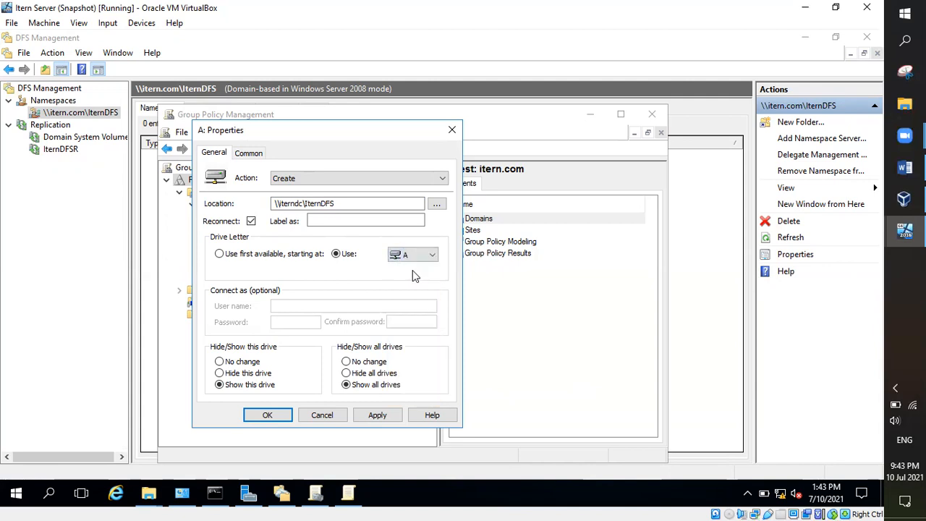
{"action": "left_click", "coordinate": [383, 416]}
{"action": "left_click", "coordinate": [273, 418]}
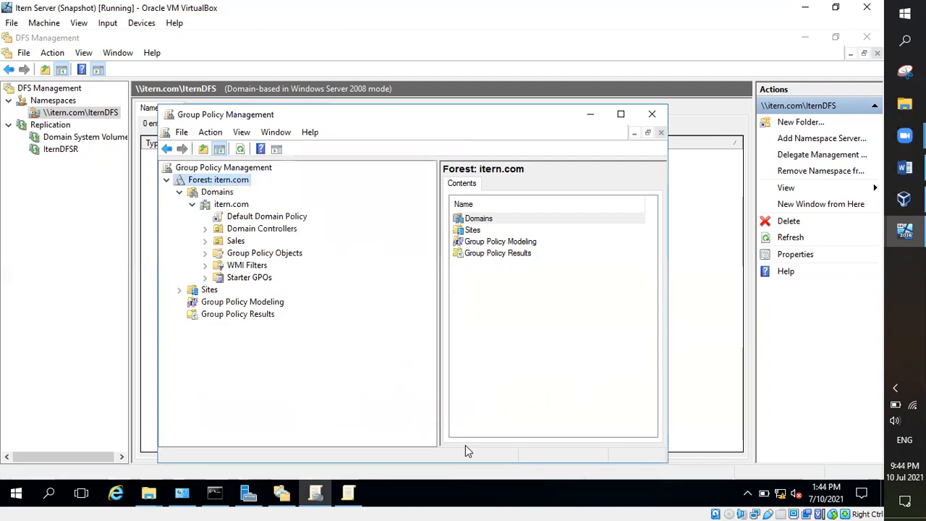
- Force a group policy update on the server with gpupdate /force
{"action": "left_click", "coordinate": [214, 493]}
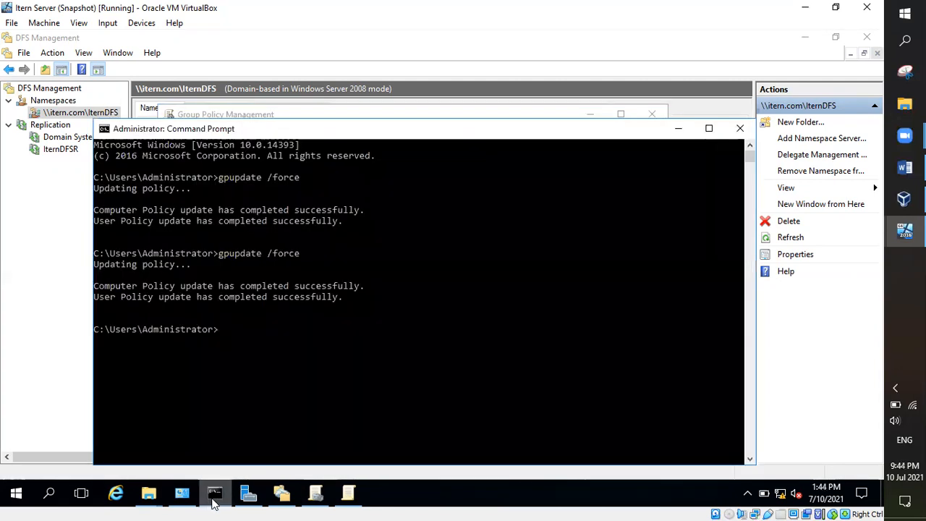
{"action": "key", "text": "Up"}
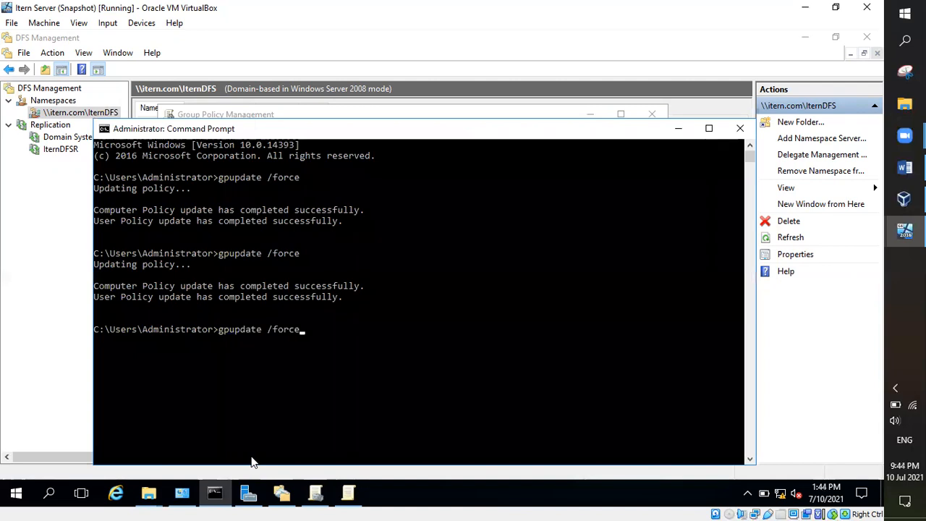
{"action": "key", "text": "Return"}
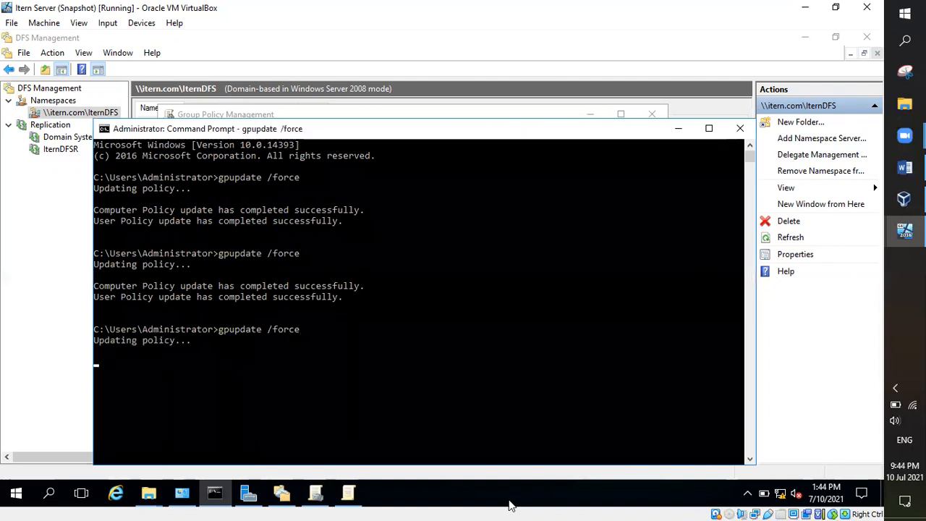
- Open This PC on the server to check its network locations for the mapped IternDFS drive
{"action": "left_click", "coordinate": [148, 492]}
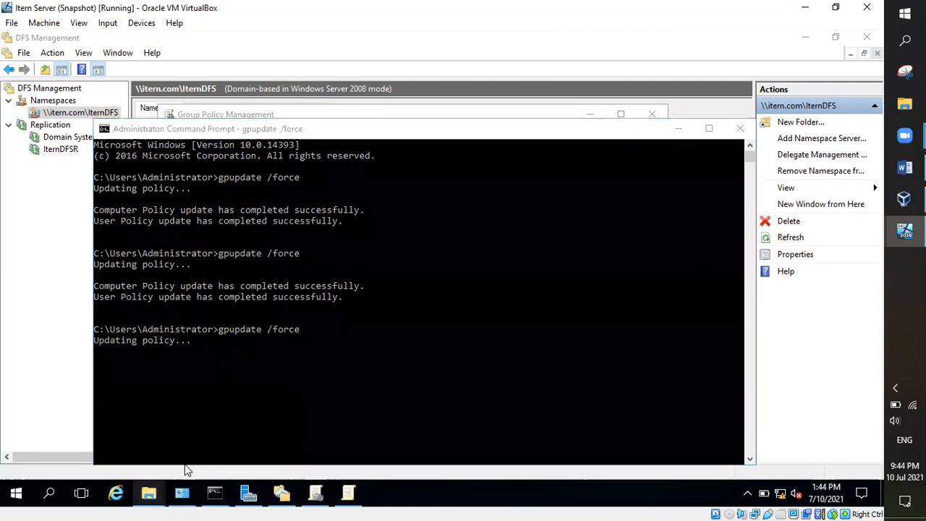
{"action": "mouse_move", "coordinate": [156, 498]}
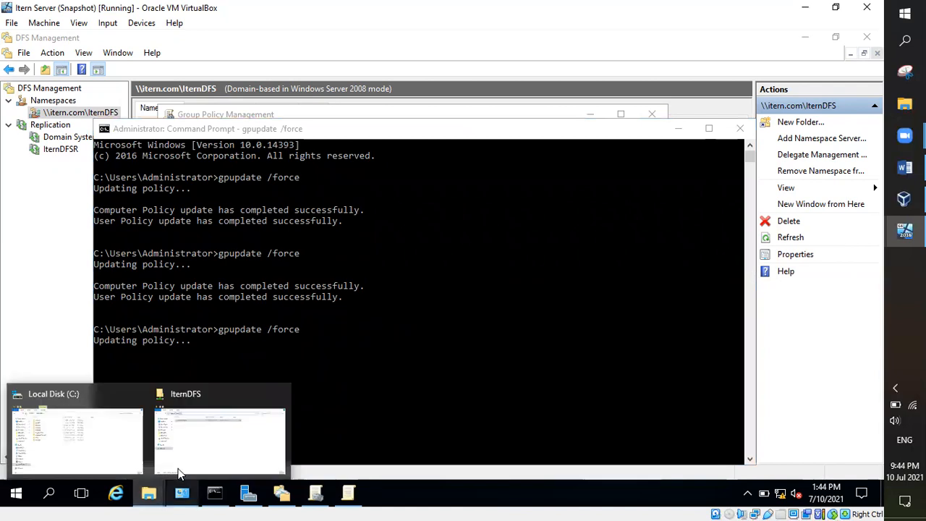
{"action": "left_click", "coordinate": [67, 457]}
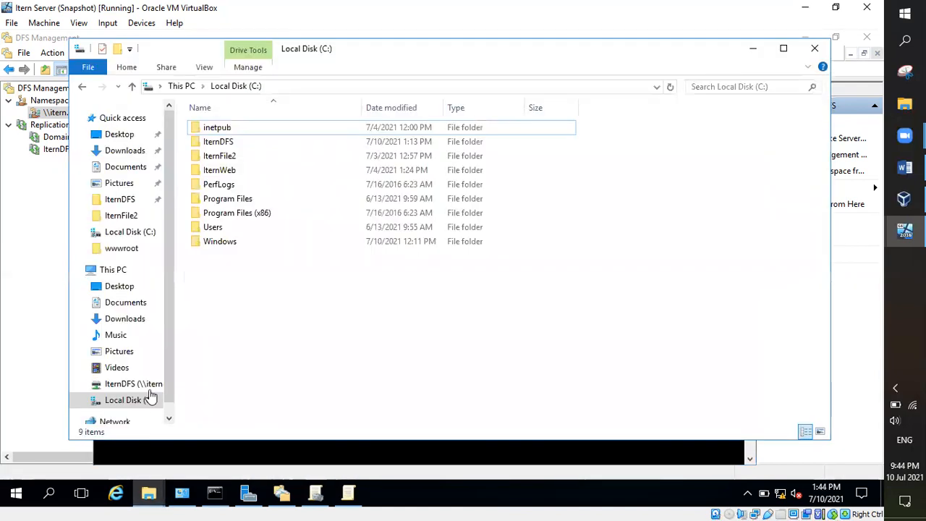
{"action": "left_click", "coordinate": [114, 273]}
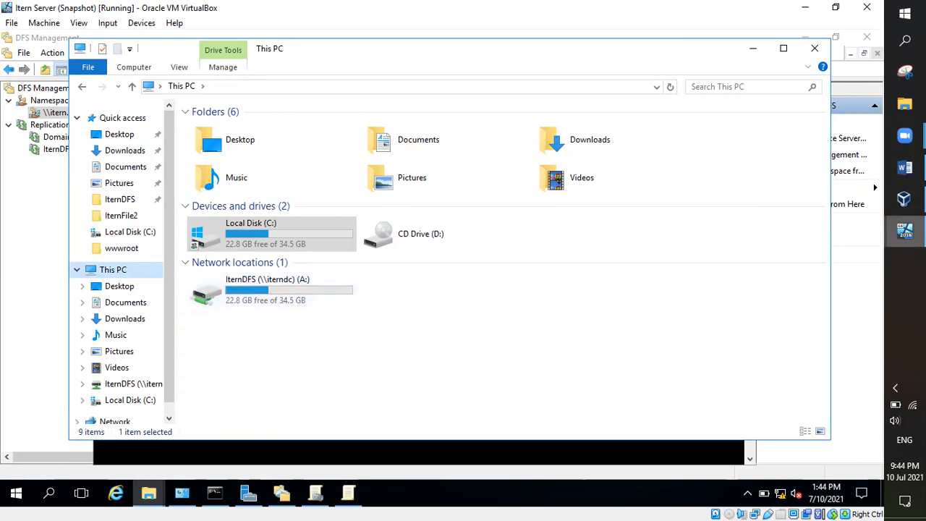
- Switch to the Itern Client virtual machine and refresh This PC to look for the mapped drive
{"action": "left_click", "coordinate": [904, 200]}
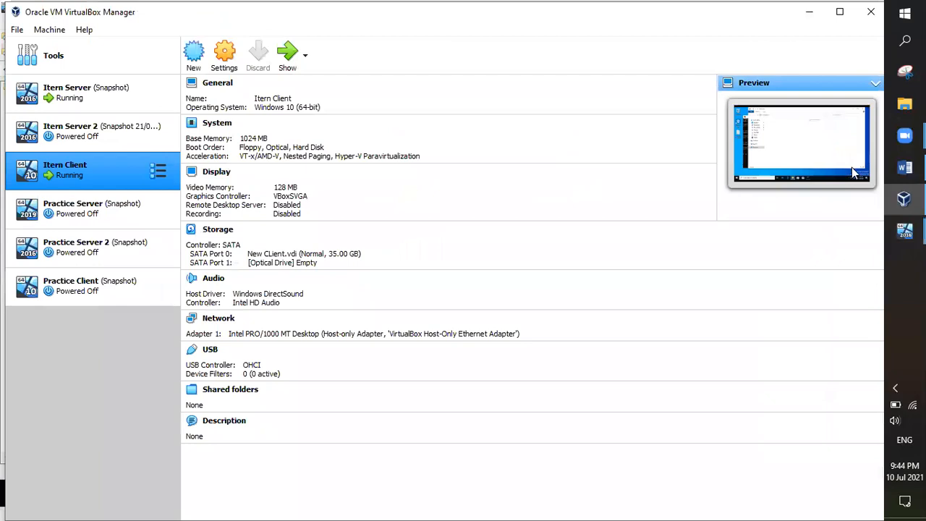
{"action": "left_click", "coordinate": [905, 232]}
{"action": "mouse_move", "coordinate": [905, 232]}
{"action": "left_click", "coordinate": [820, 275]}
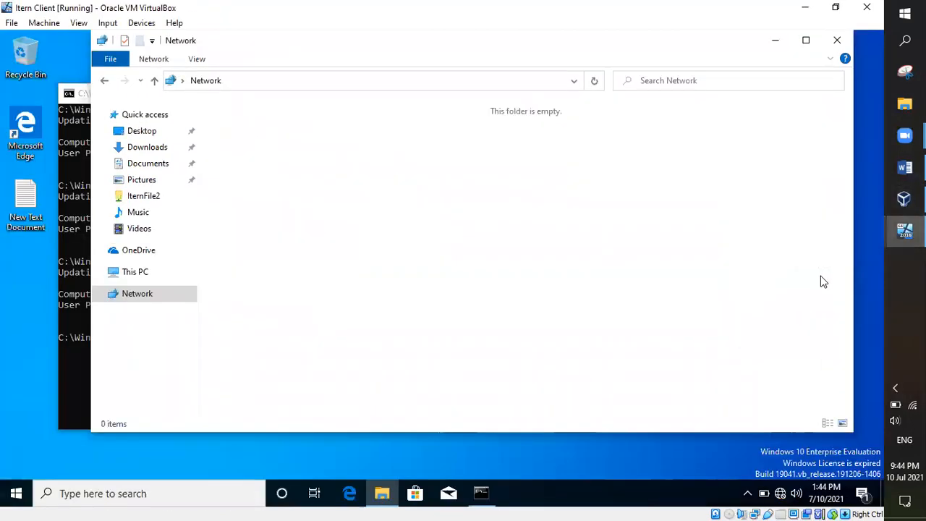
{"action": "left_click", "coordinate": [105, 81]}
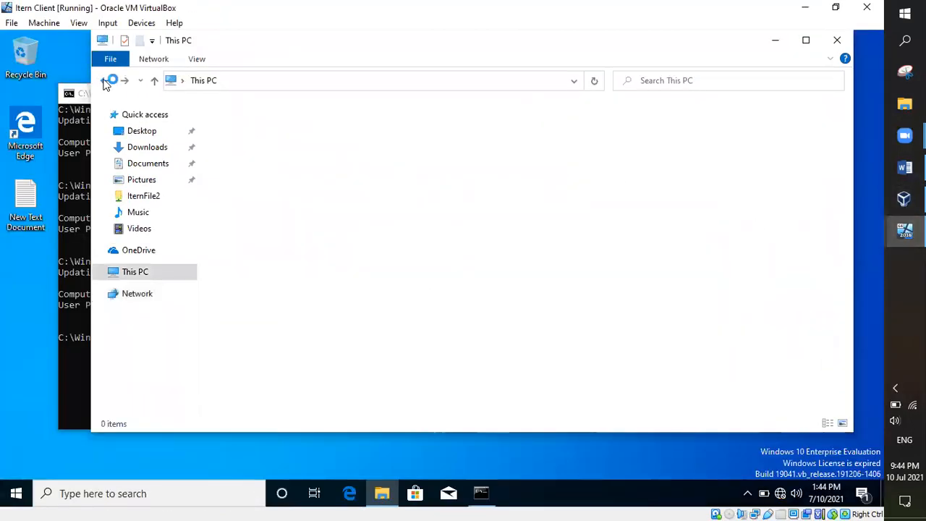
{"action": "right_click", "coordinate": [389, 324]}
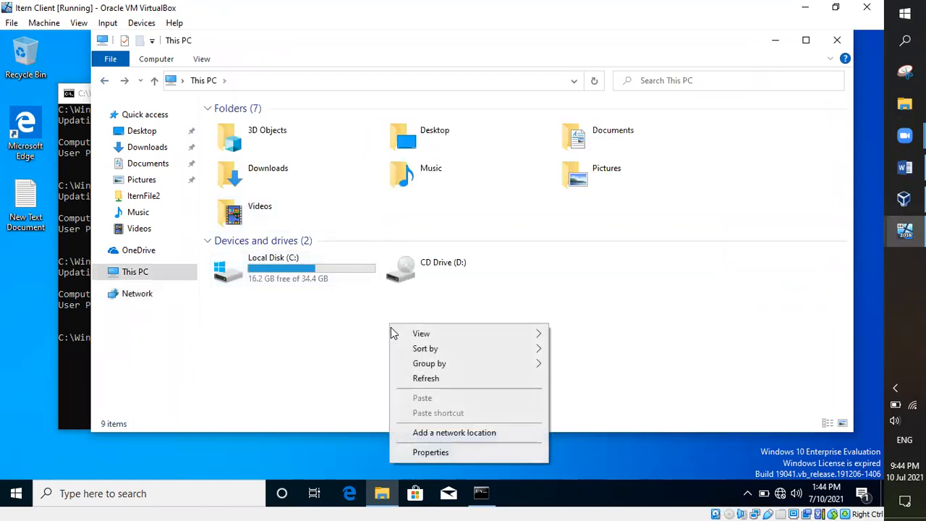
{"action": "left_click", "coordinate": [434, 383]}
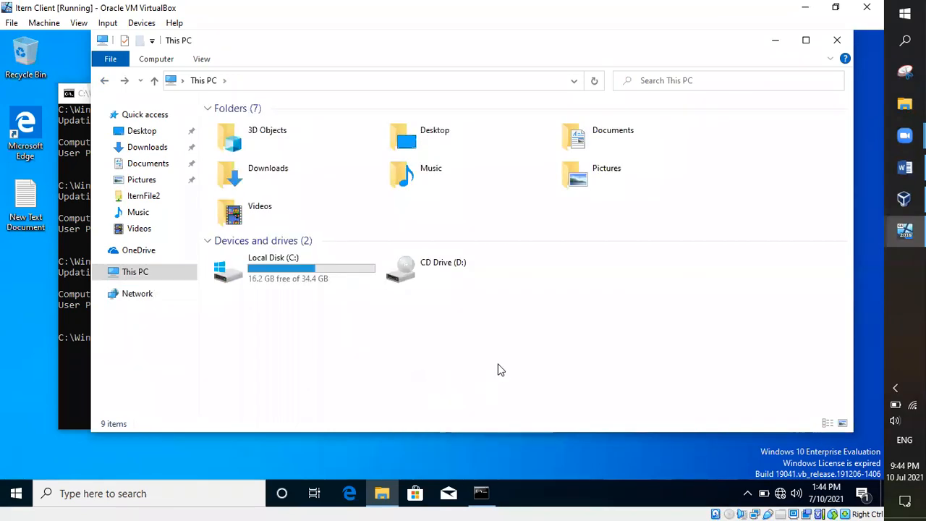
- Force a group policy update on the client with gpupdate /force and bring This PC back to the front
{"action": "left_click", "coordinate": [485, 495]}
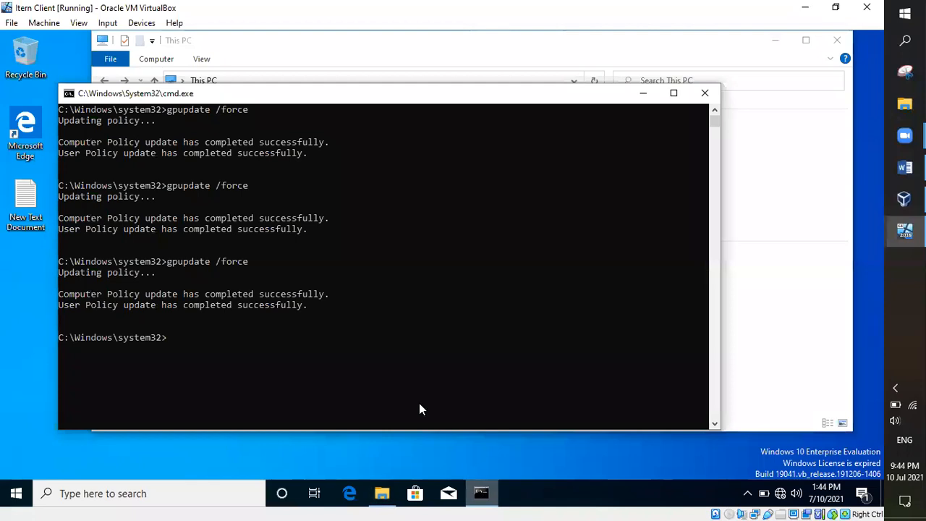
{"action": "key", "text": "Up"}
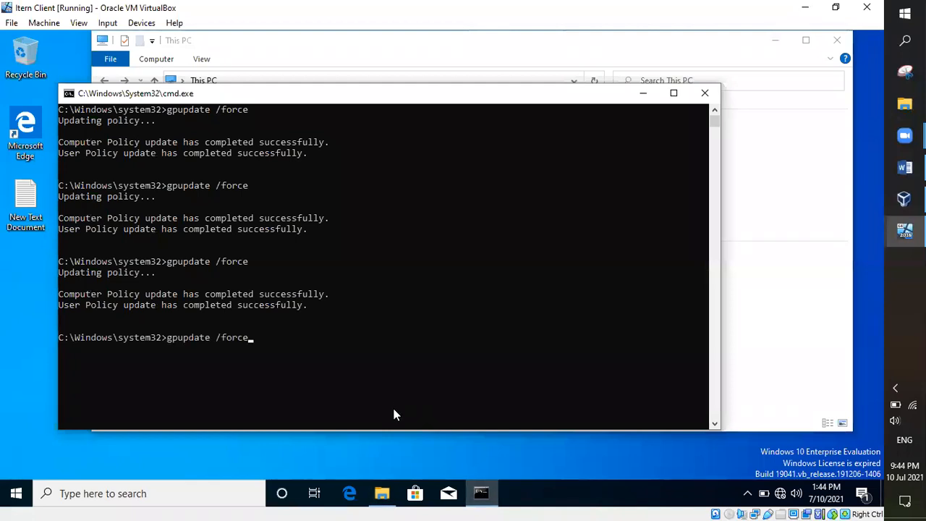
{"action": "key", "text": "Return"}
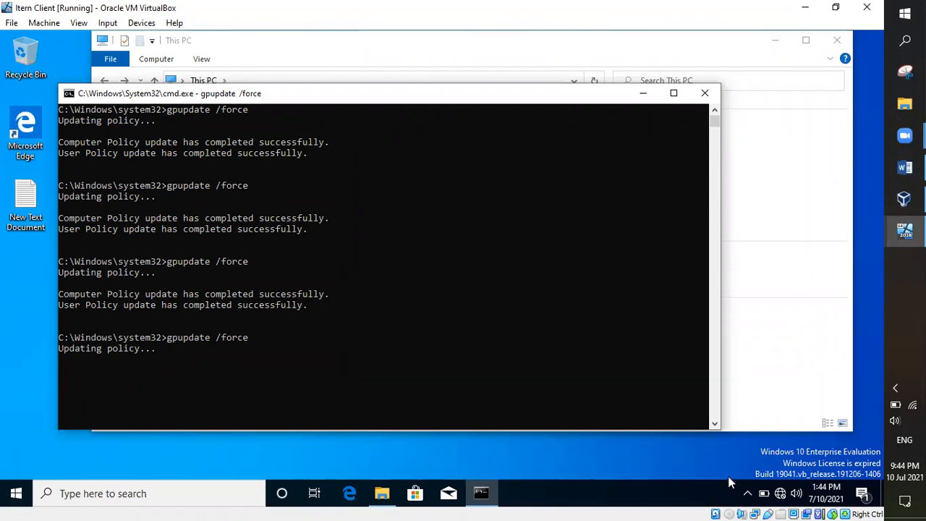
{"action": "left_click", "coordinate": [778, 358]}
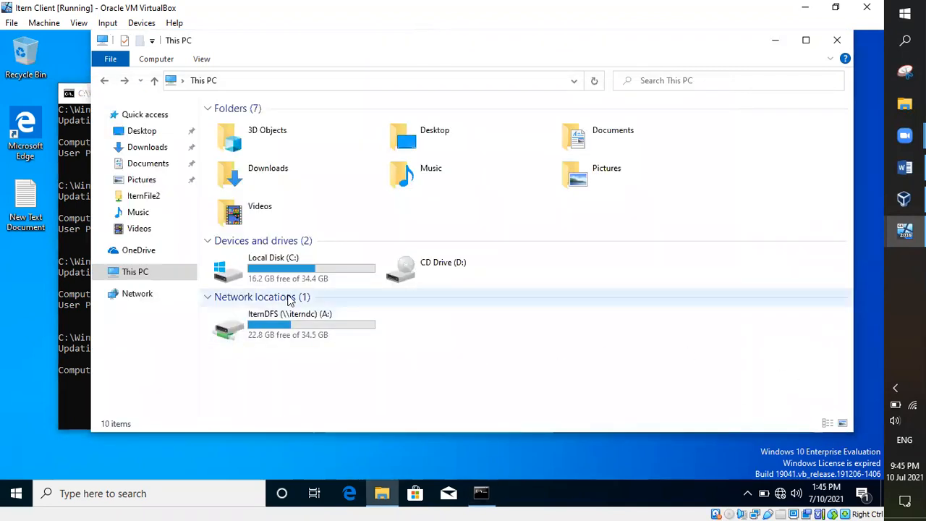
- Open the mapped IternDFS (A:) drive on the client to view its contents, then return to This PC
{"action": "left_click", "coordinate": [267, 327]}
{"action": "double_click", "coordinate": [267, 324]}
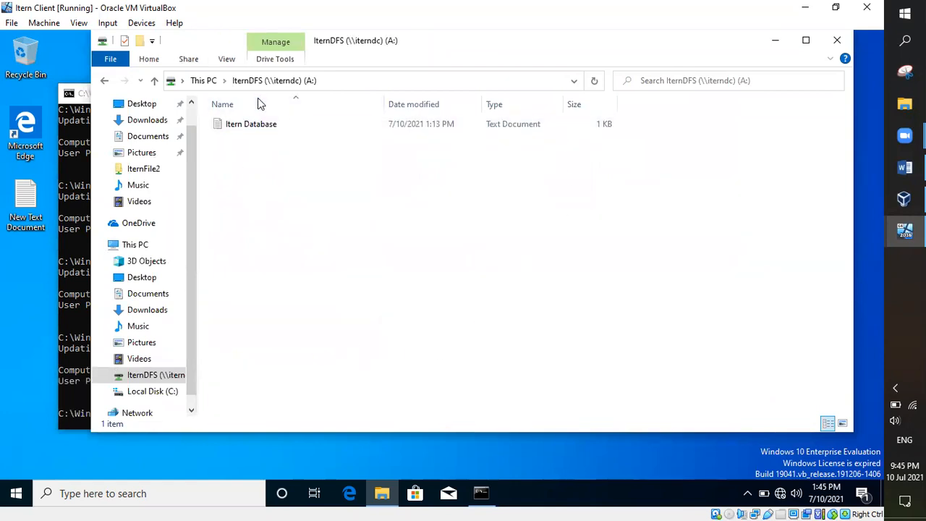
{"action": "key", "text": "alt+Left"}
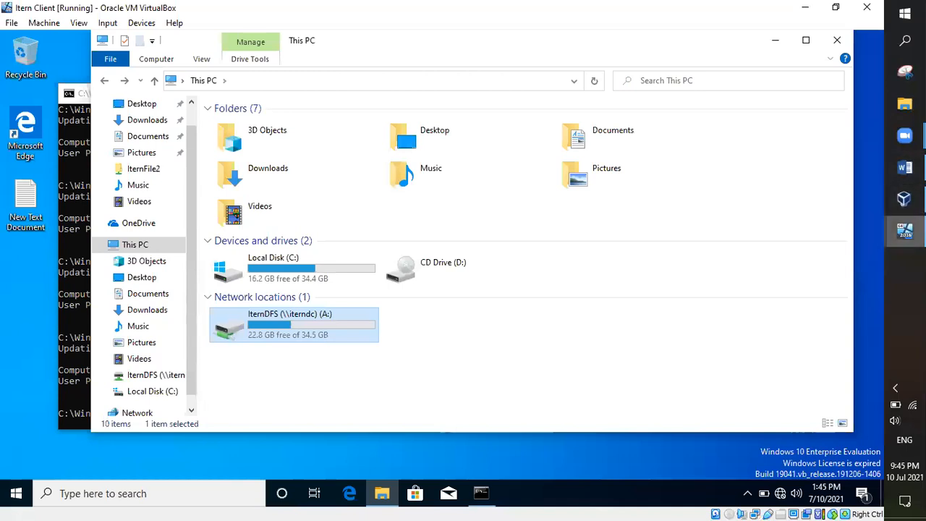
- Switch back to Itern Server, reopen the A: drive map properties to review its location, and bring up the IternDFS share window
{"action": "mouse_move", "coordinate": [905, 230]}
{"action": "left_click", "coordinate": [806, 174]}
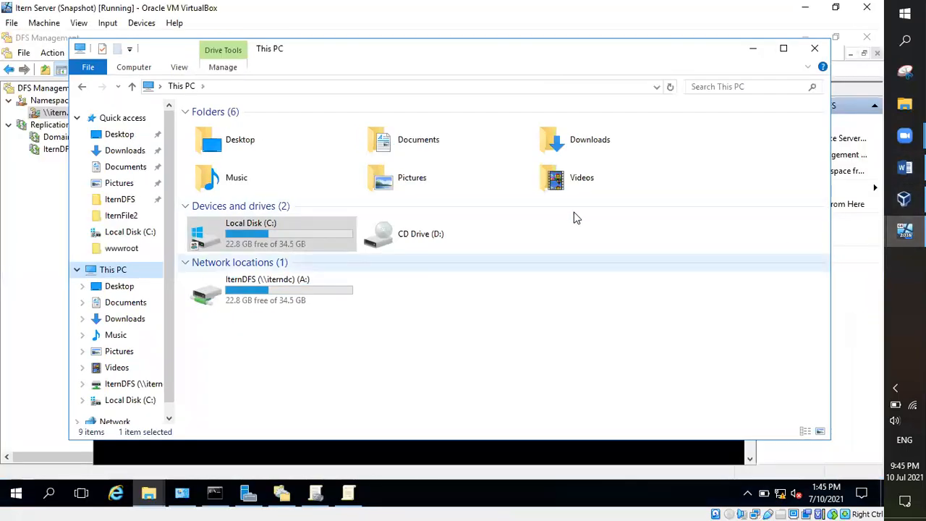
{"action": "left_click", "coordinate": [348, 494]}
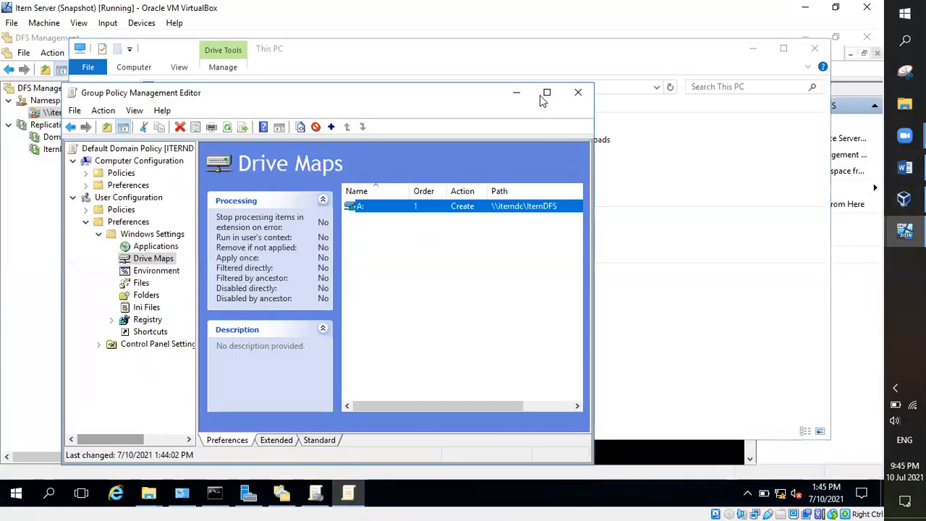
{"action": "left_click", "coordinate": [516, 93]}
{"action": "left_click", "coordinate": [348, 493]}
{"action": "double_click", "coordinate": [406, 210]}
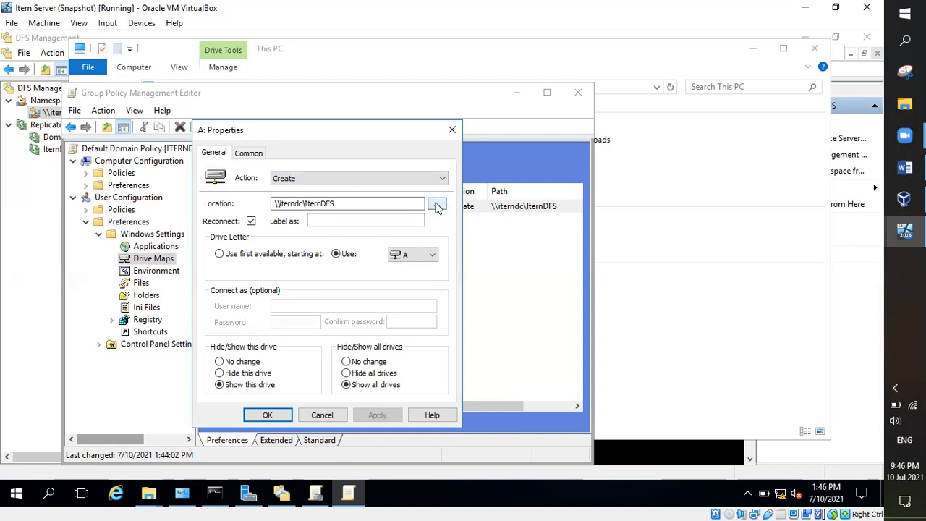
{"action": "left_click", "coordinate": [148, 492]}
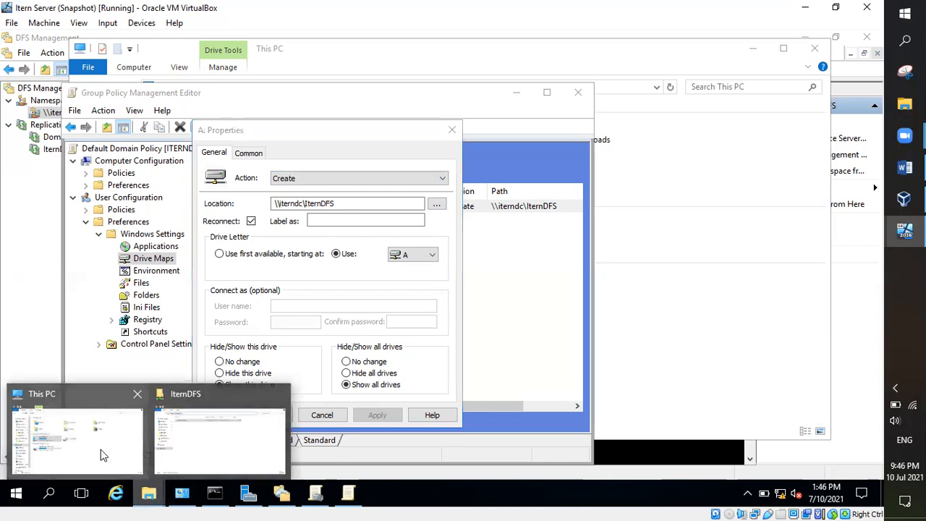
{"action": "left_click", "coordinate": [207, 435]}
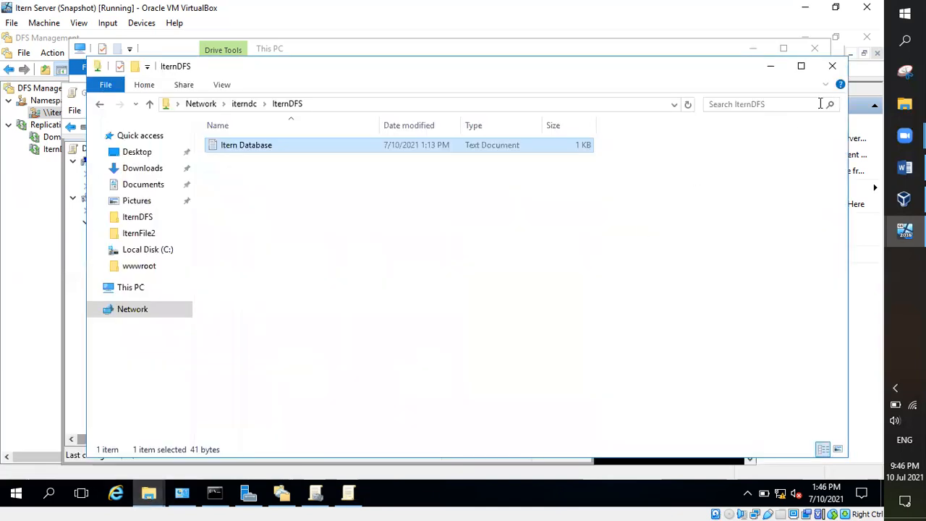
- Close the share window, reopen \\iterndc through Windows search, and show the full network path of its IternDFS folder
{"action": "left_click", "coordinate": [832, 66]}
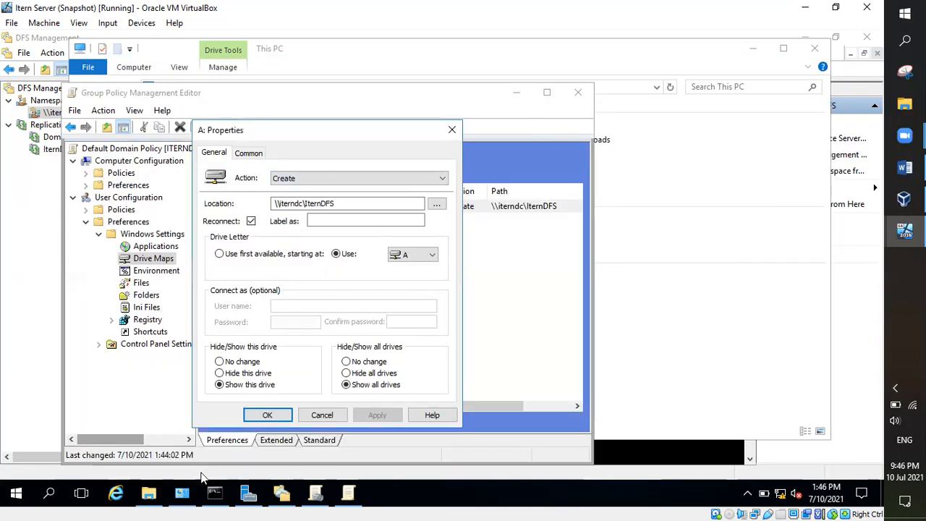
{"action": "left_click", "coordinate": [49, 493]}
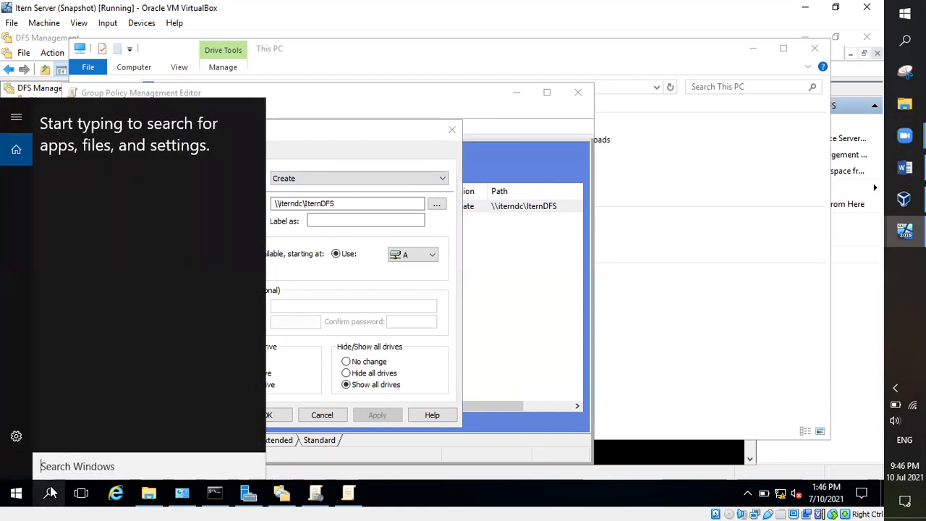
{"action": "type", "text": "\\\\i"}
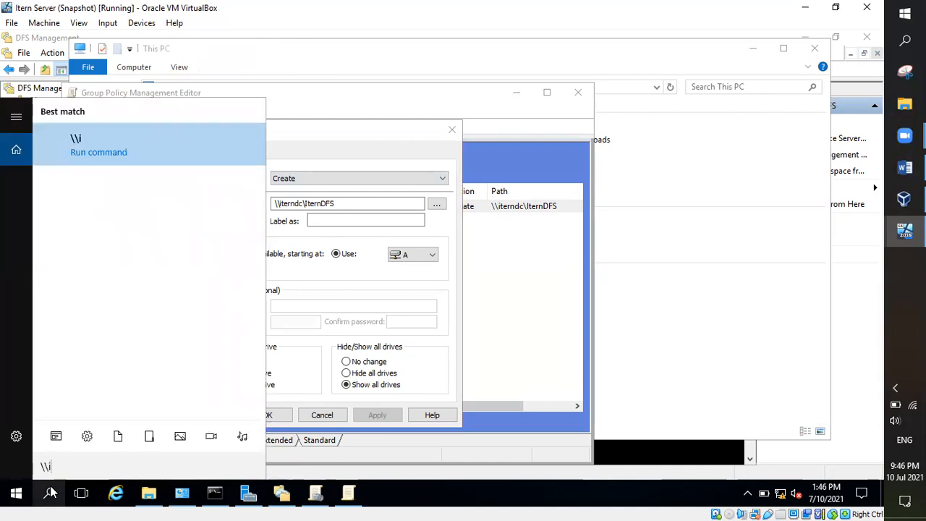
{"action": "type", "text": "tern"}
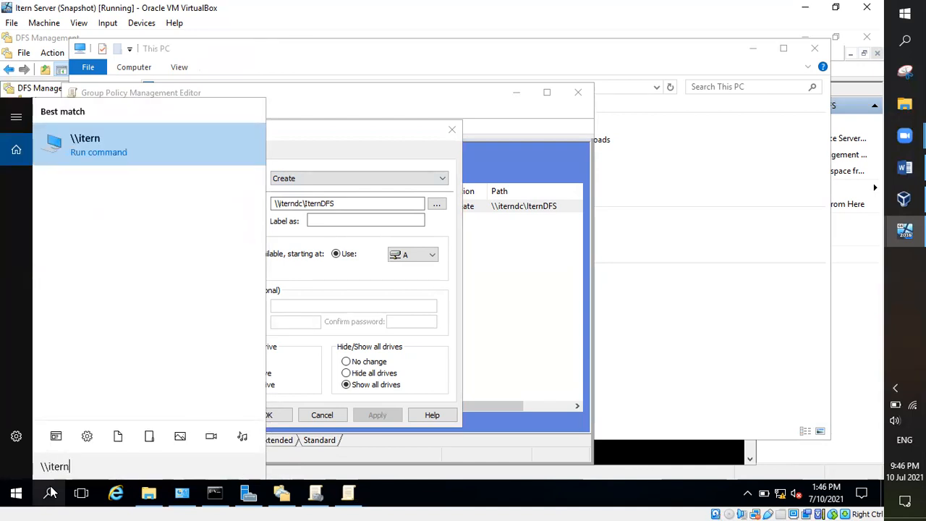
{"action": "type", "text": "dc"}
{"action": "key", "text": "Return"}
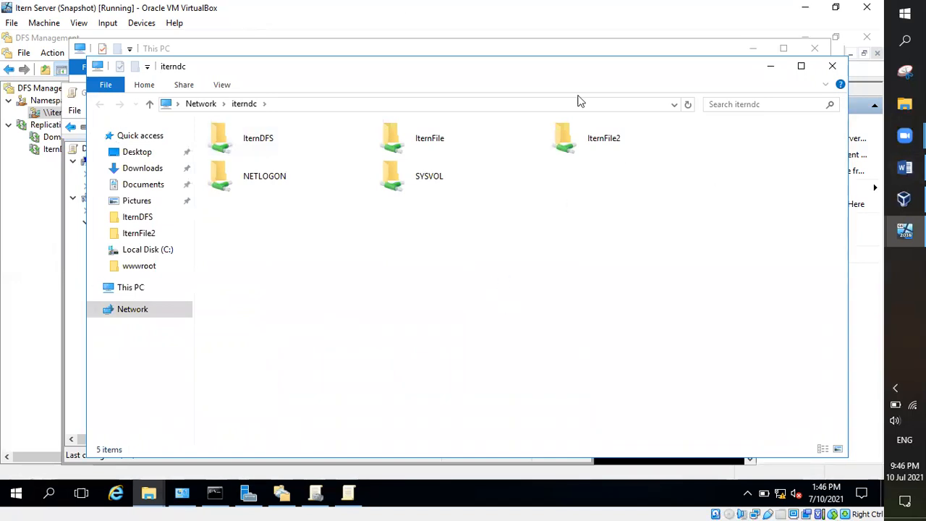
{"action": "double_click", "coordinate": [241, 138]}
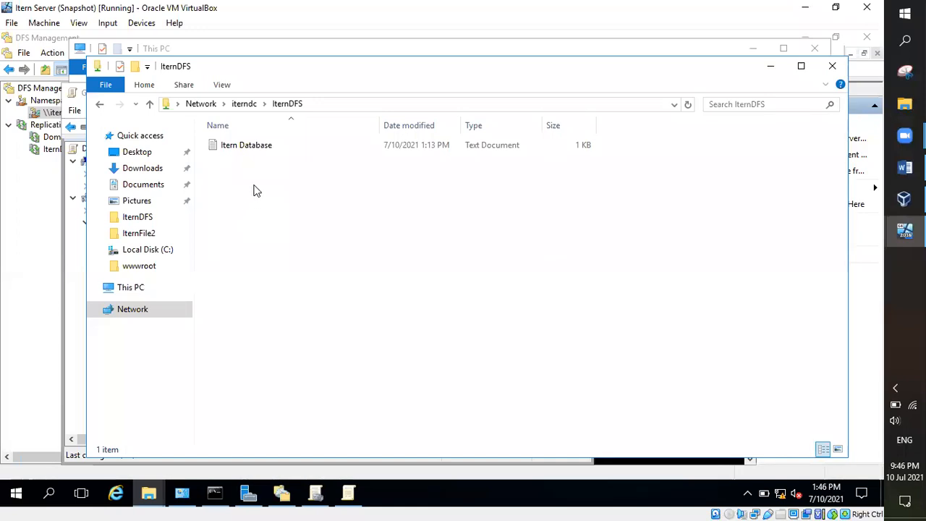
{"action": "left_click", "coordinate": [318, 105]}
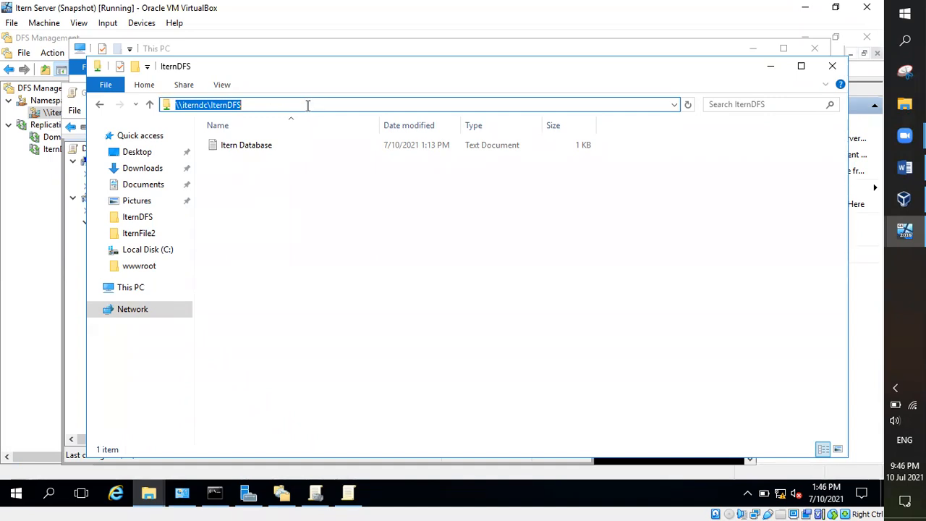
- Return to the A: drive map properties and highlight the Location path to compare it with the share's path
{"action": "left_click", "coordinate": [348, 492]}
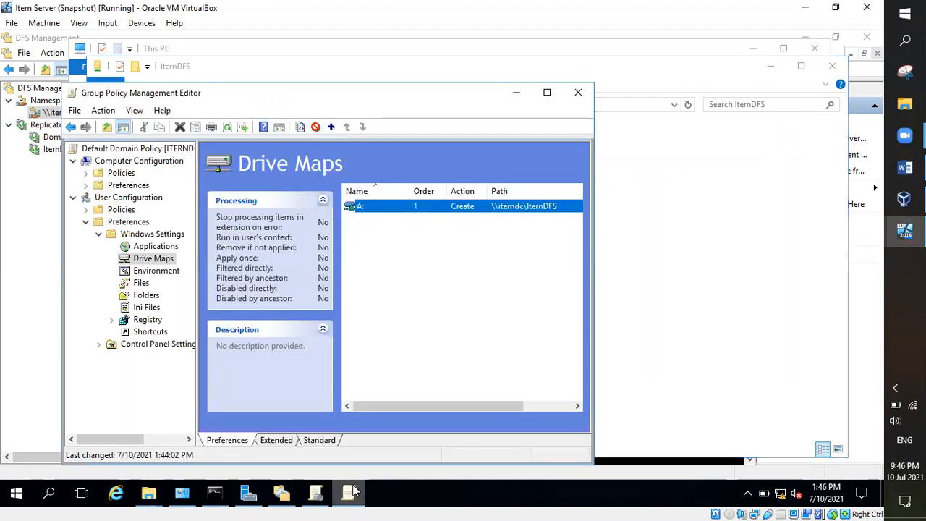
{"action": "left_click", "coordinate": [515, 94]}
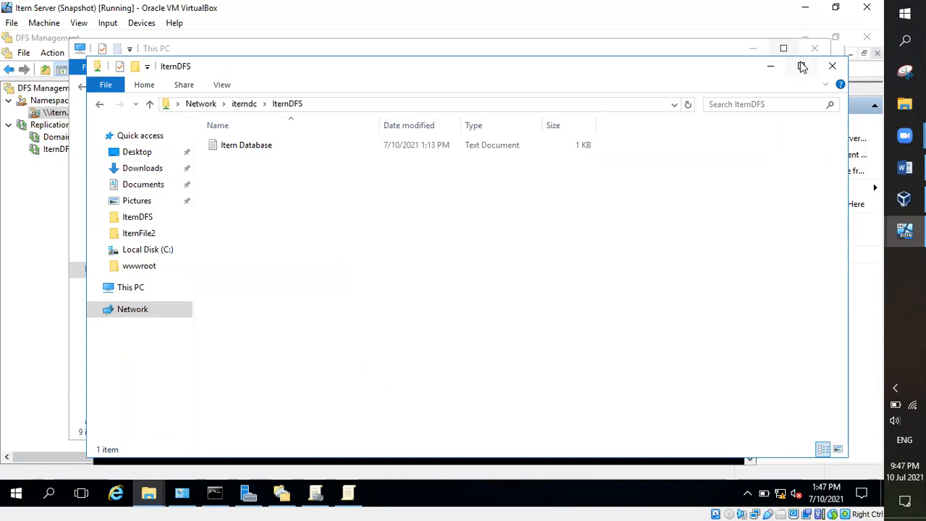
{"action": "left_click", "coordinate": [770, 66]}
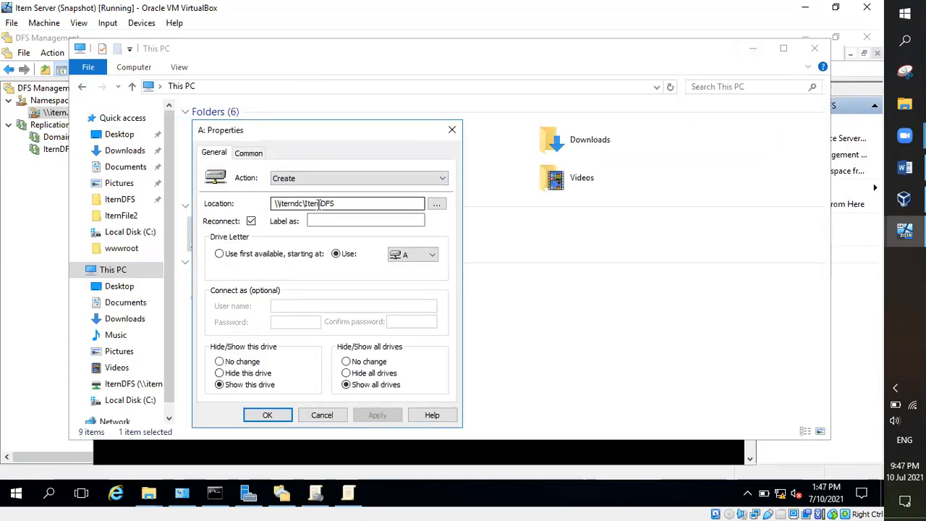
{"action": "left_click_drag", "start_coordinate": [341, 203], "coordinate": [196, 201]}
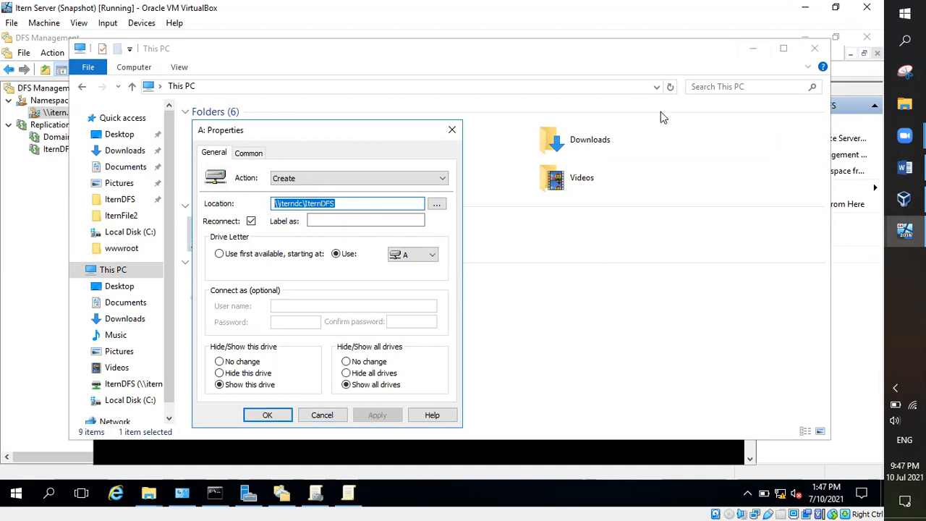
- Minimize the windows covering the server desktop and bring up This PC to check the mapped A: drive
{"action": "left_click", "coordinate": [752, 48]}
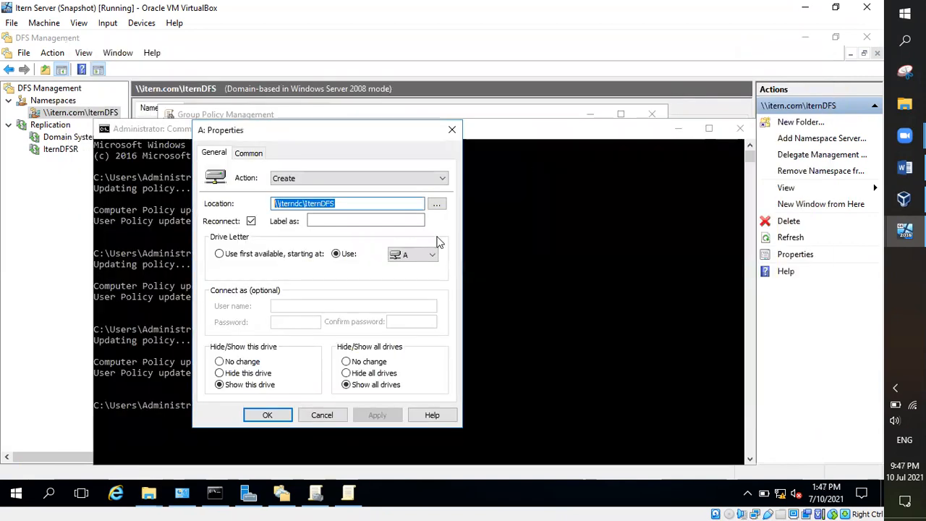
{"action": "left_click", "coordinate": [508, 229]}
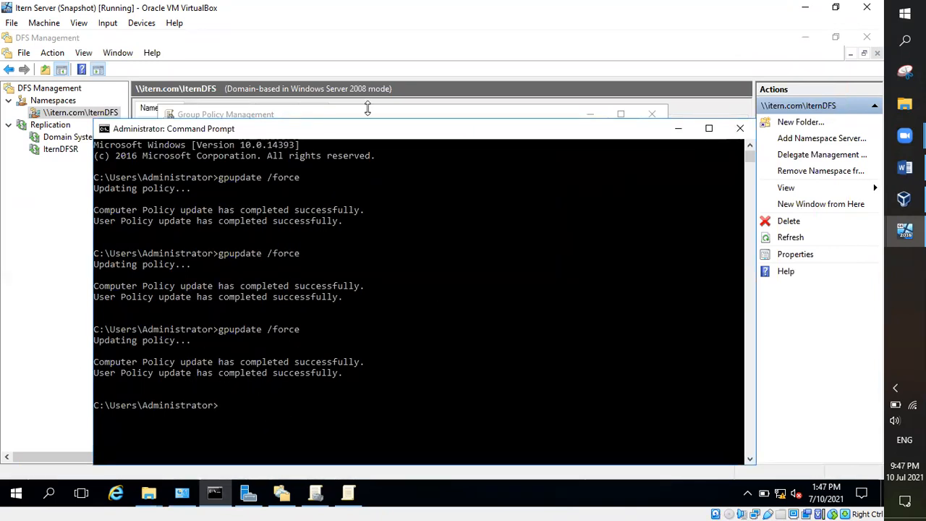
{"action": "left_click", "coordinate": [678, 128]}
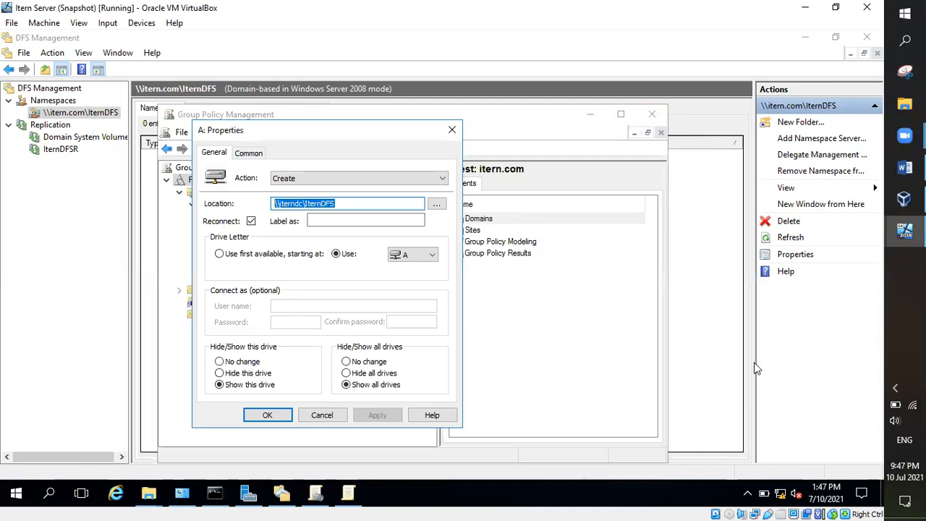
{"action": "left_click", "coordinate": [149, 494]}
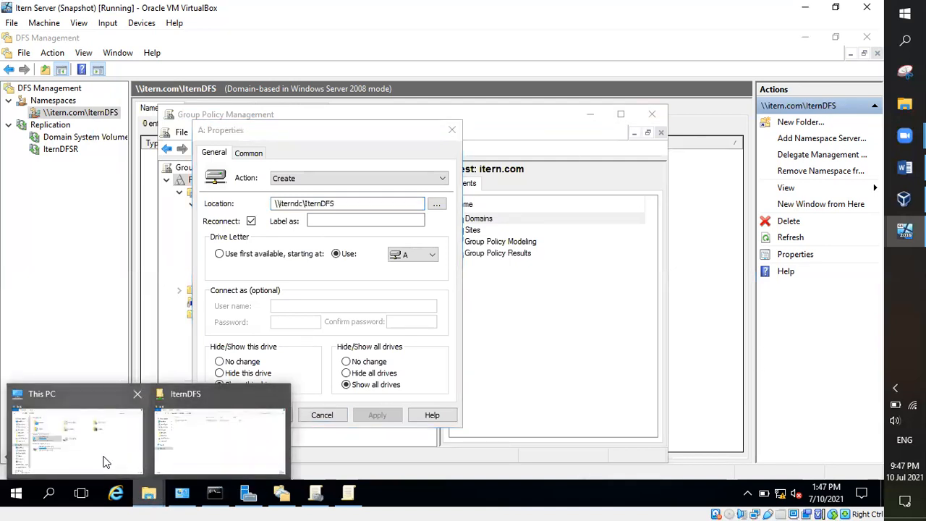
{"action": "left_click", "coordinate": [108, 434]}
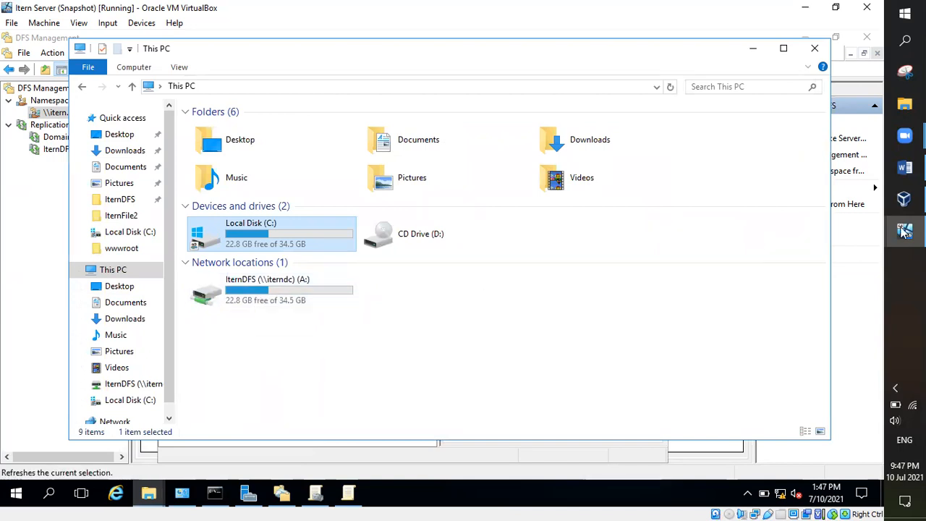
- Switch to the Itern Client virtual machine and open the Itern Database text file from the mapped A: drive
{"action": "mouse_move", "coordinate": [904, 231]}
{"action": "left_click", "coordinate": [828, 239]}
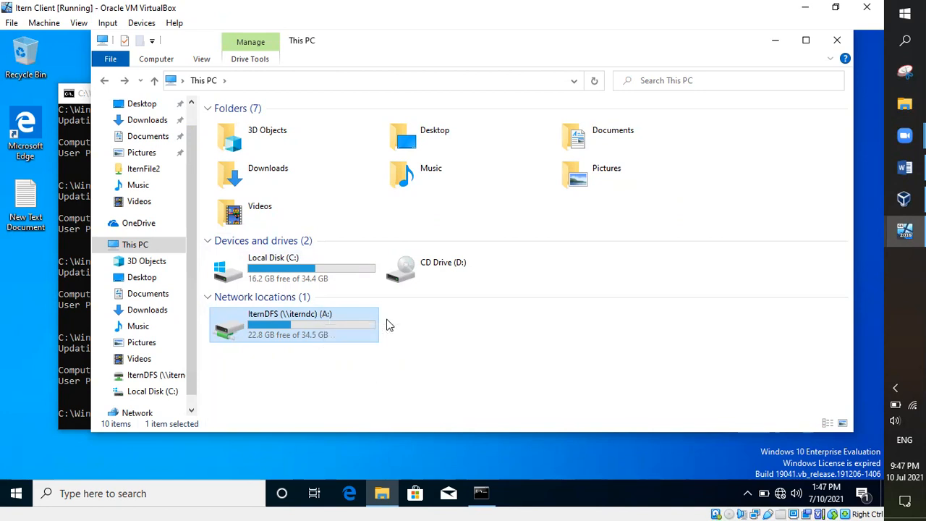
{"action": "double_click", "coordinate": [300, 327]}
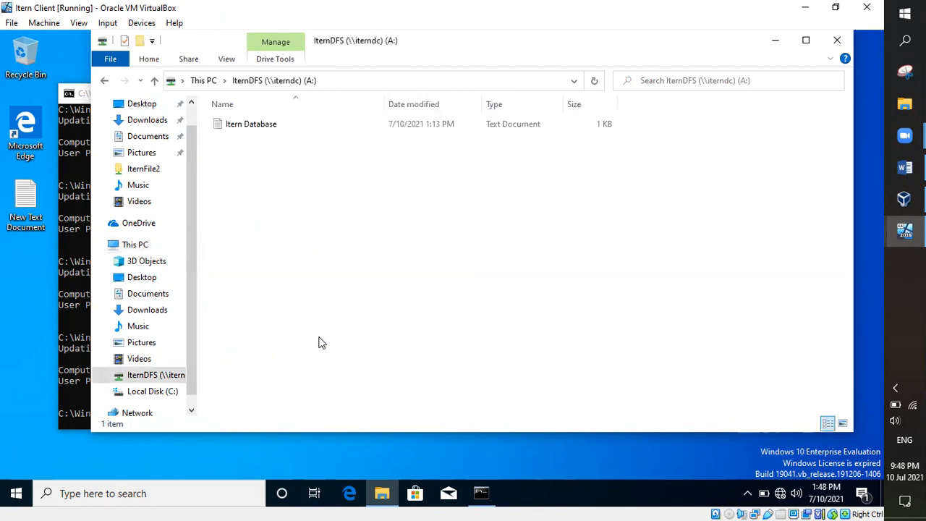
{"action": "left_click", "coordinate": [274, 131]}
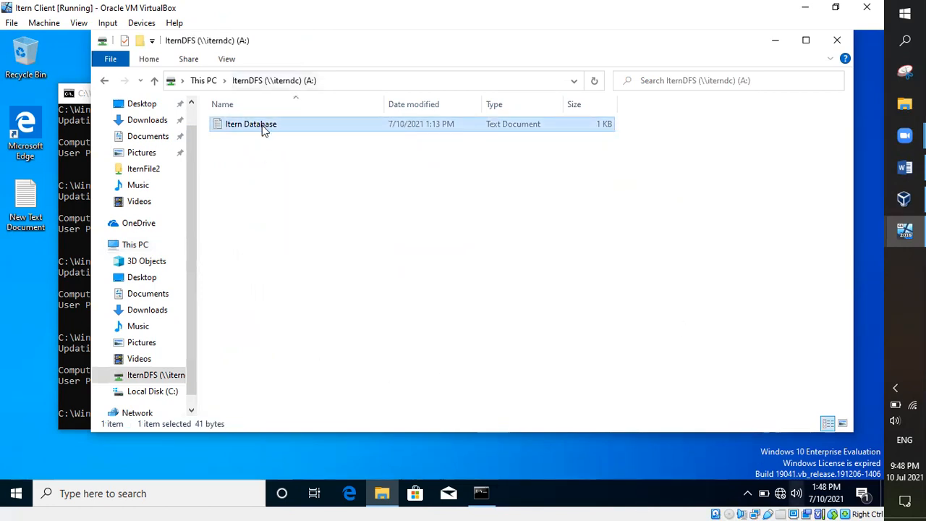
{"action": "double_click", "coordinate": [264, 127]}
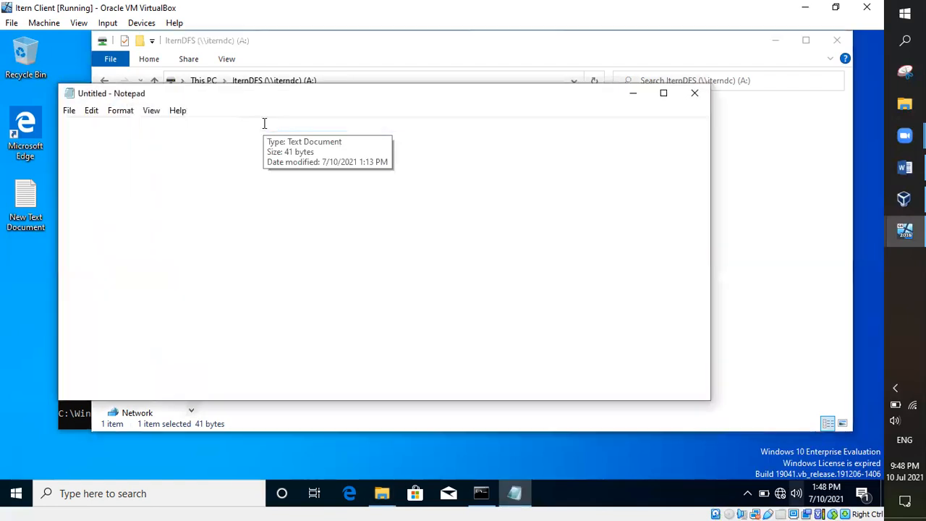
- Add the line "Can a client edit?" to Itern Database and try to save it over the existing file on A:
{"action": "left_click", "coordinate": [241, 167]}
{"action": "key", "text": "Return"}
{"action": "type", "text": "Ca"}
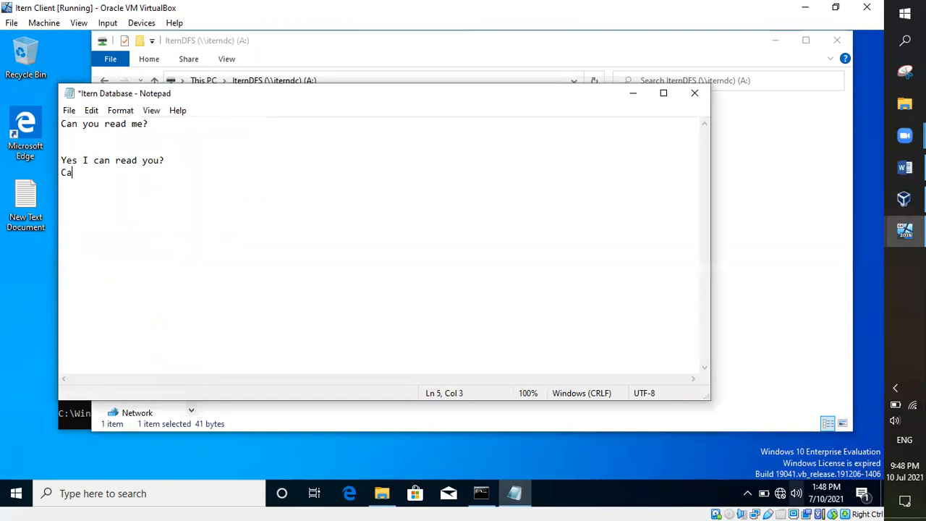
{"action": "type", "text": "n a client e"}
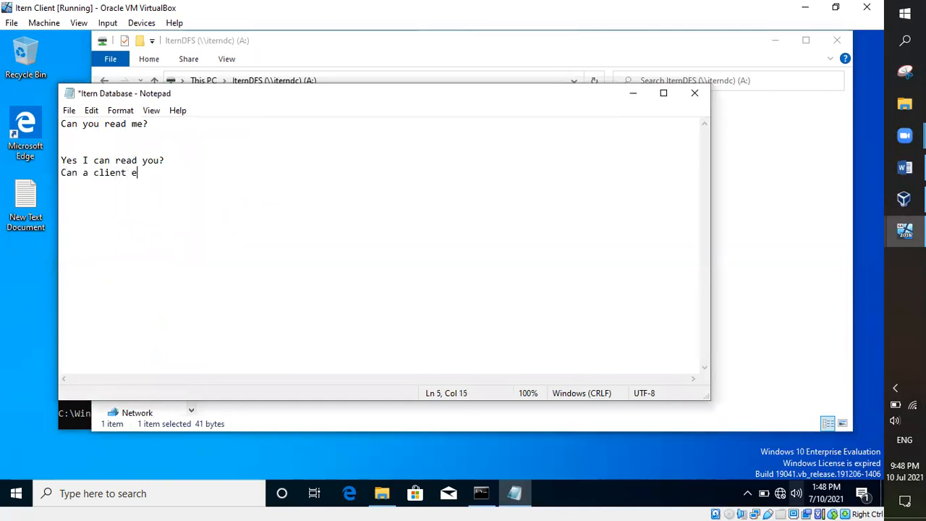
{"action": "type", "text": "dit?"}
{"action": "left_click", "coordinate": [69, 113]}
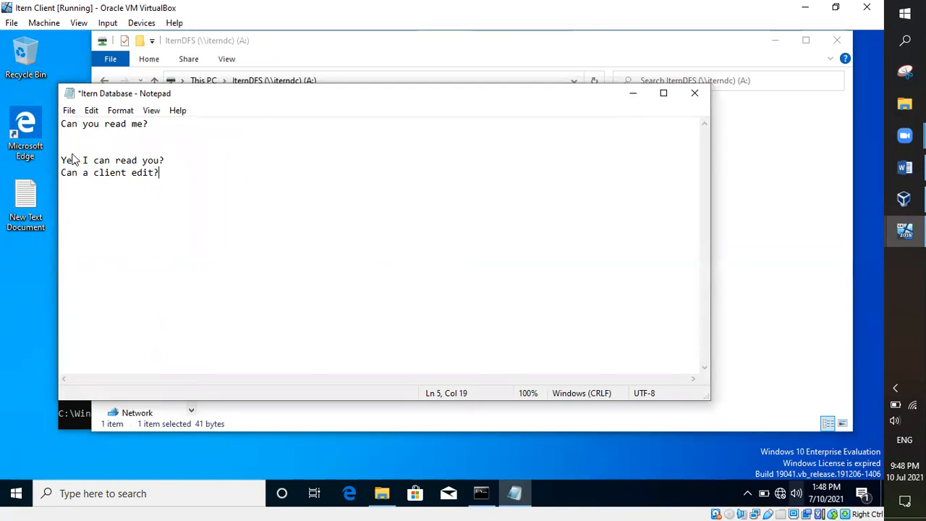
{"action": "left_click", "coordinate": [103, 173]}
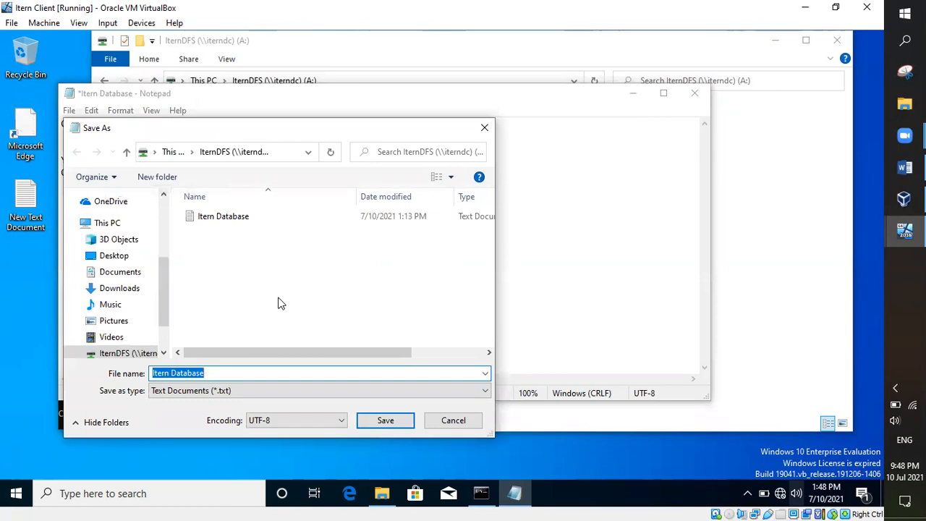
{"action": "left_click", "coordinate": [391, 422]}
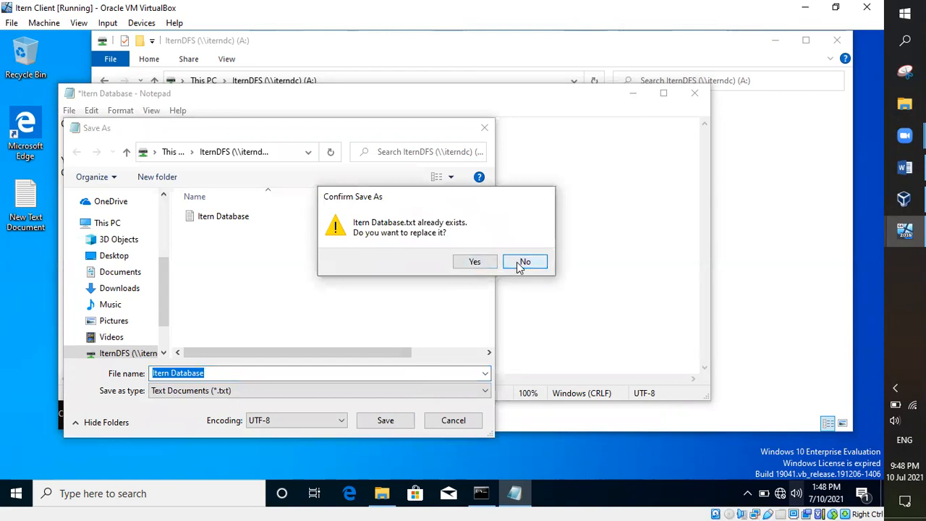
{"action": "left_click", "coordinate": [485, 265]}
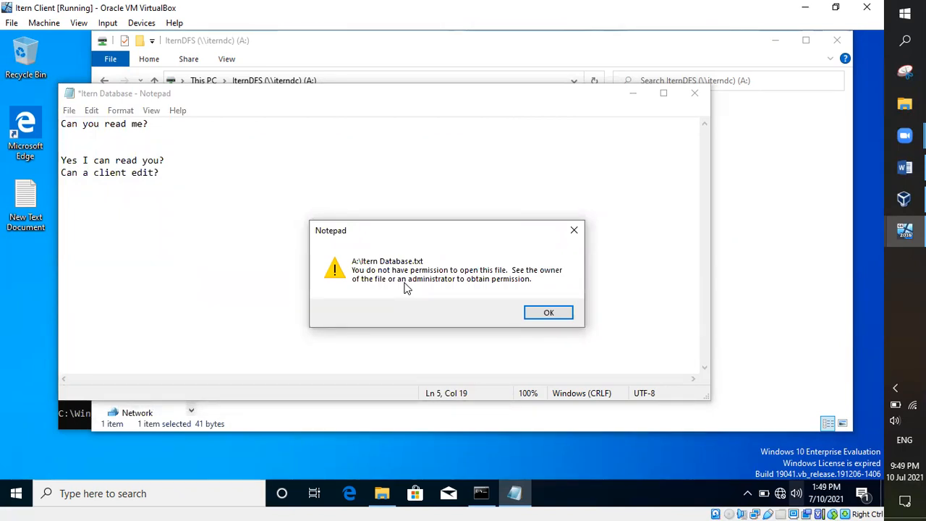
- Dismiss the message, close Itern Database without saving the changes, and return to This PC on the client
{"action": "left_click", "coordinate": [749, 279]}
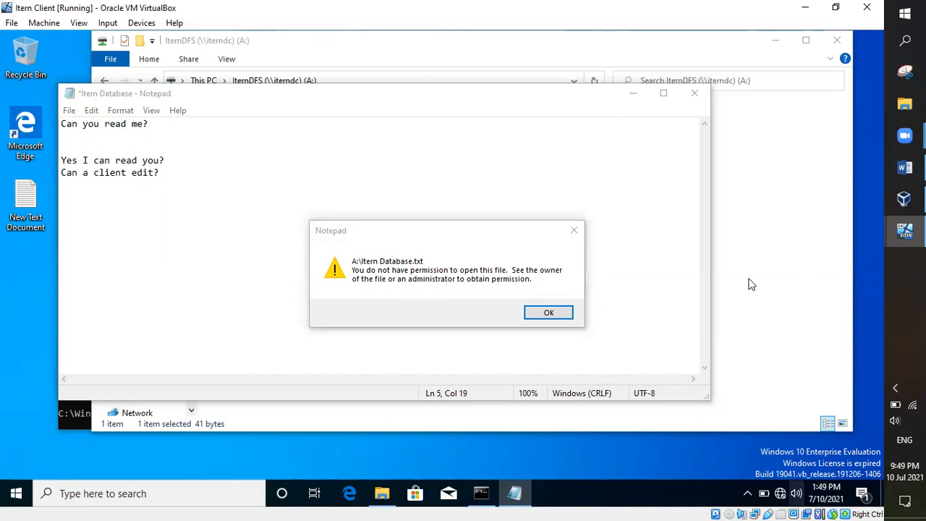
{"action": "left_click", "coordinate": [547, 313]}
{"action": "left_click", "coordinate": [694, 93]}
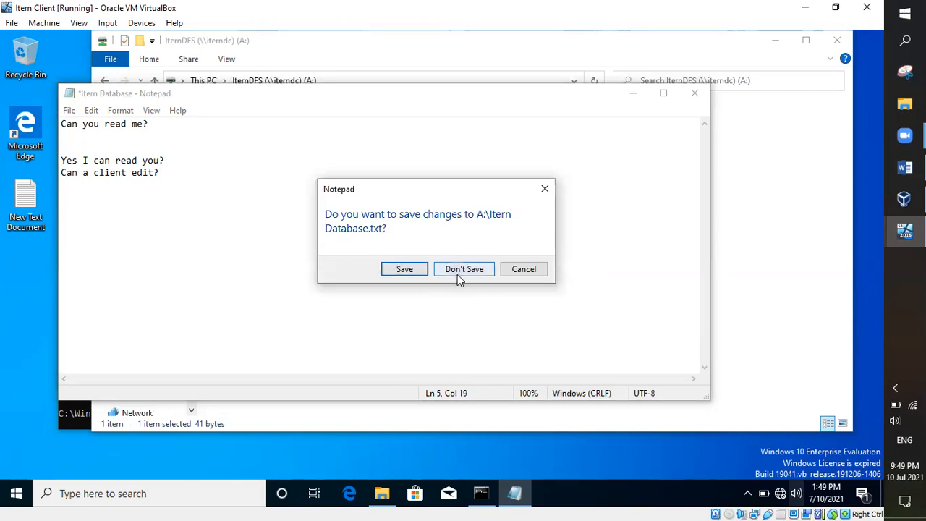
{"action": "left_click", "coordinate": [458, 278]}
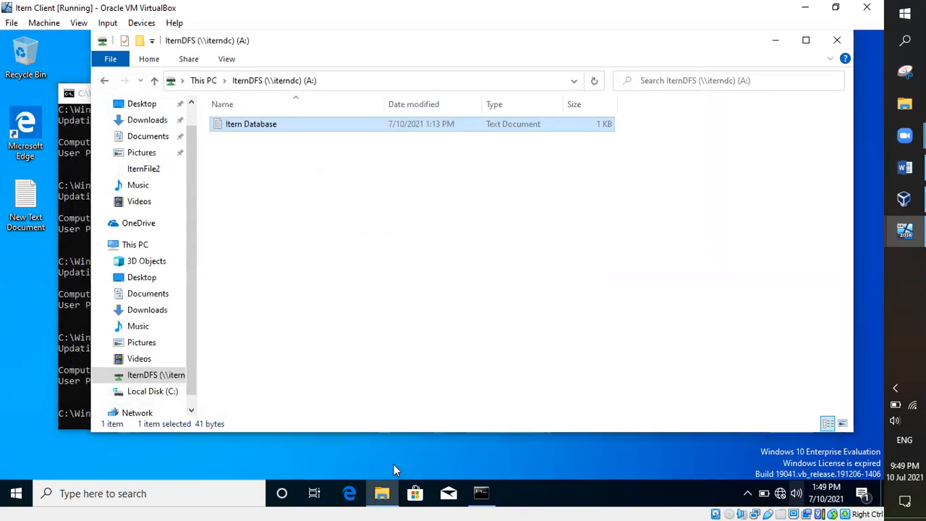
{"action": "key", "text": "alt+Left"}
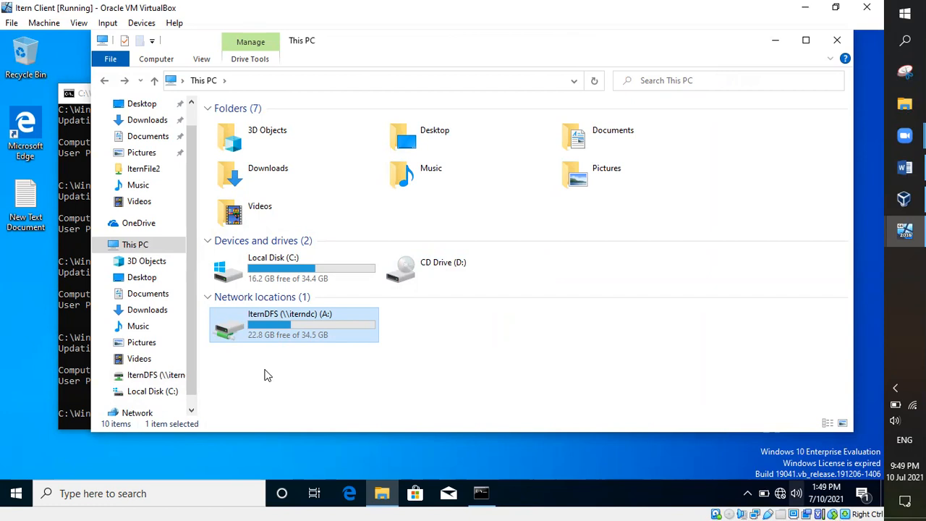
- Switch back to Itern Server and display the Namespaces list in DFS Management
{"action": "mouse_move", "coordinate": [904, 230]}
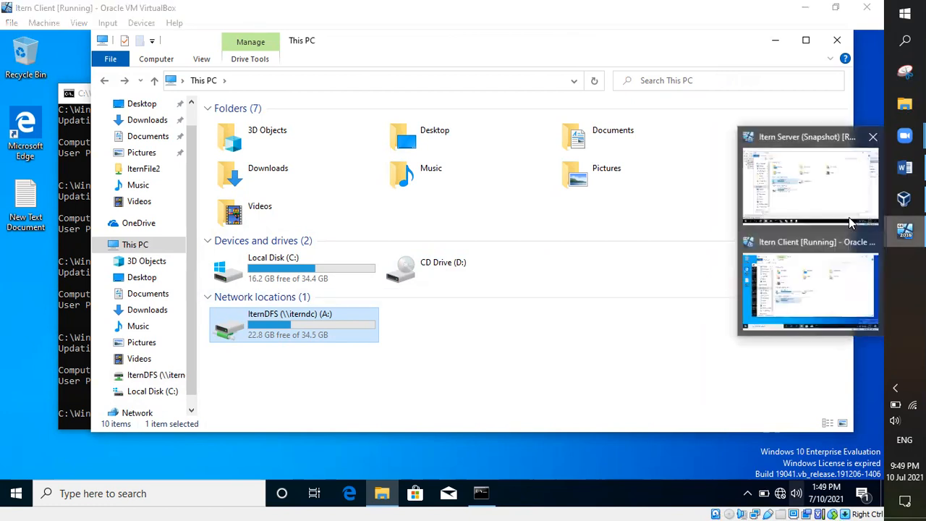
{"action": "left_click", "coordinate": [849, 217]}
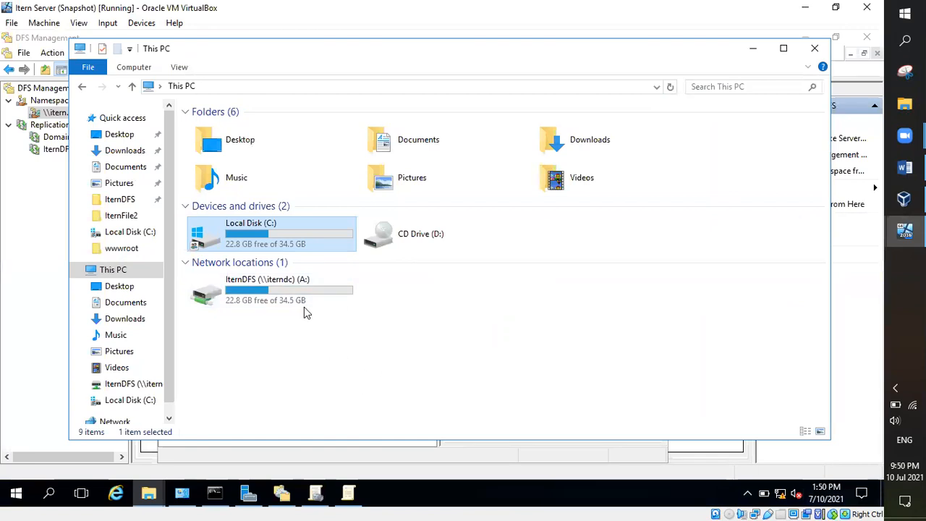
{"action": "left_click", "coordinate": [316, 495]}
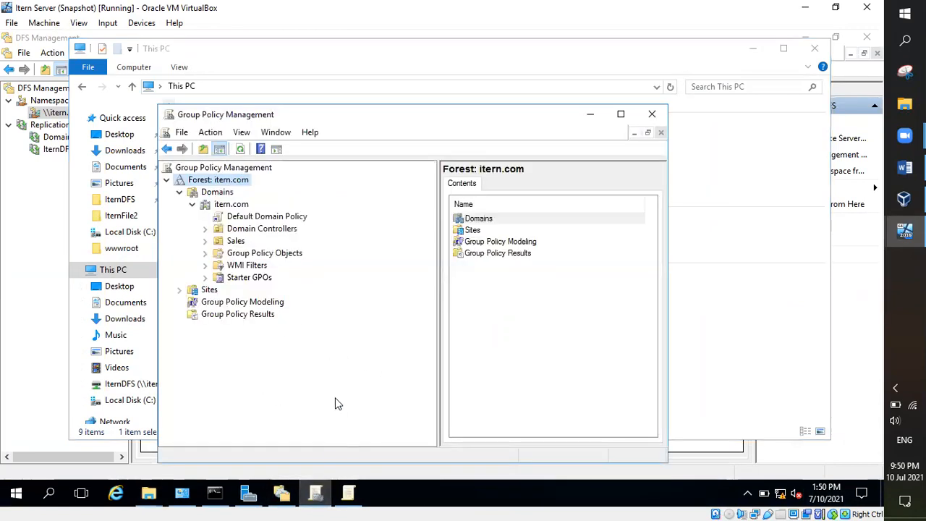
{"action": "left_click", "coordinate": [282, 495]}
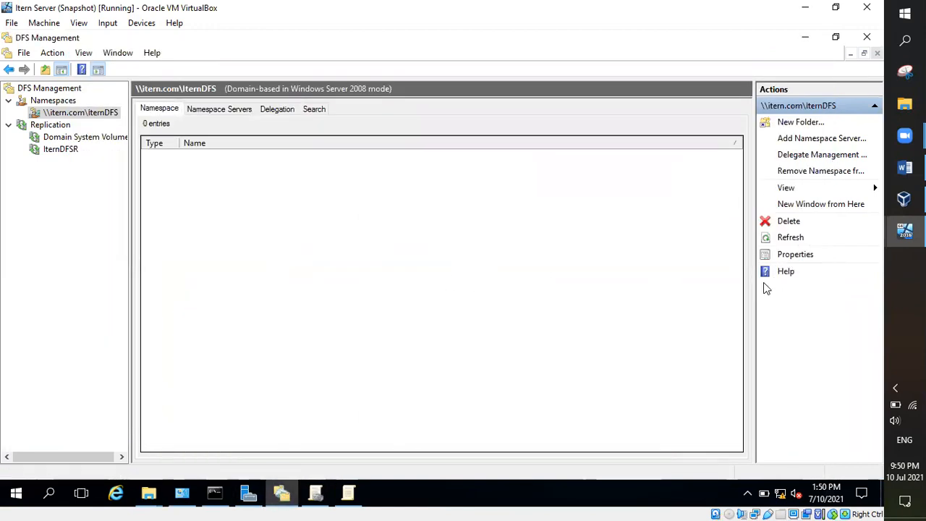
{"action": "left_click", "coordinate": [50, 102]}
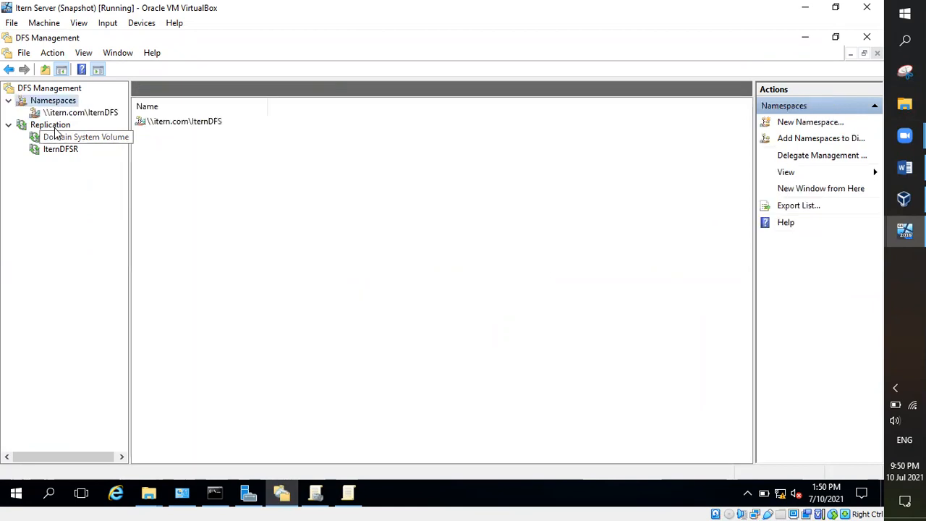
- Display the memberships of the IternDFSR replication group in DFS Management and select Itern Server in VirtualBox Manager
{"action": "left_click", "coordinate": [52, 125]}
{"action": "left_click", "coordinate": [63, 151]}
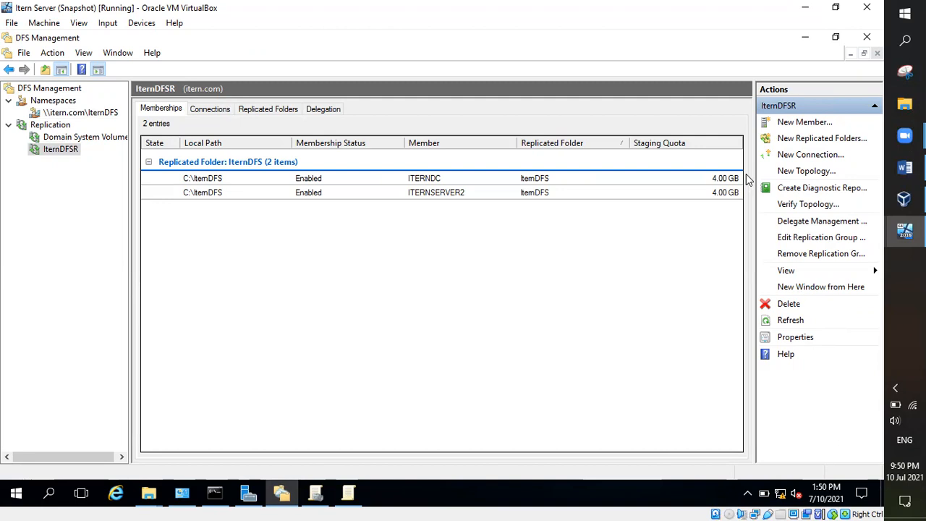
{"action": "mouse_move", "coordinate": [904, 231]}
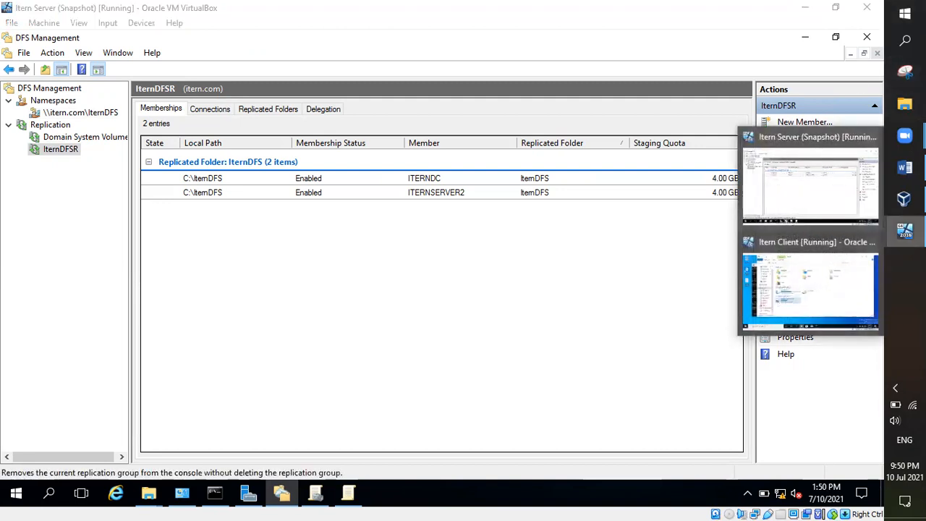
{"action": "left_click", "coordinate": [904, 199]}
{"action": "mouse_move", "coordinate": [904, 167]}
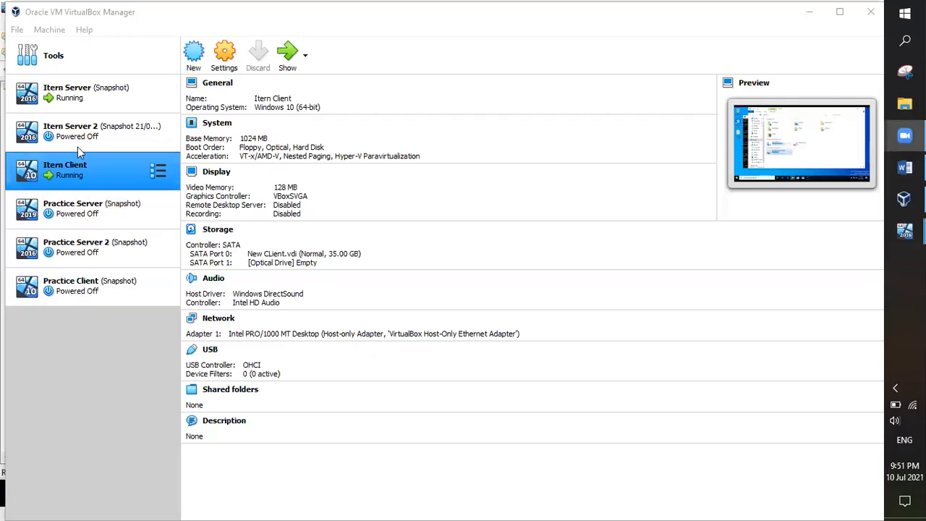
{"action": "left_click", "coordinate": [91, 105]}
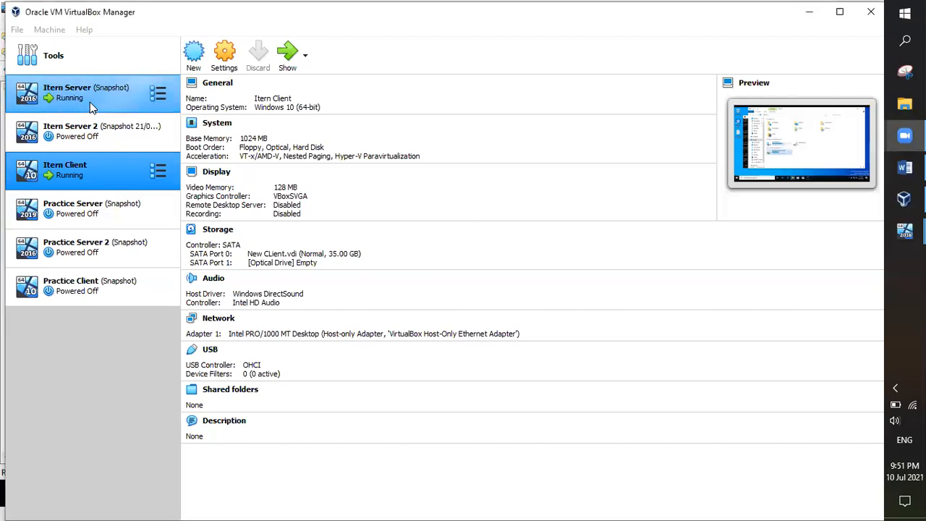
- Switch to the Itern Client virtual machine and open the IternFile2 shared folder in File Explorer
{"action": "mouse_move", "coordinate": [905, 231]}
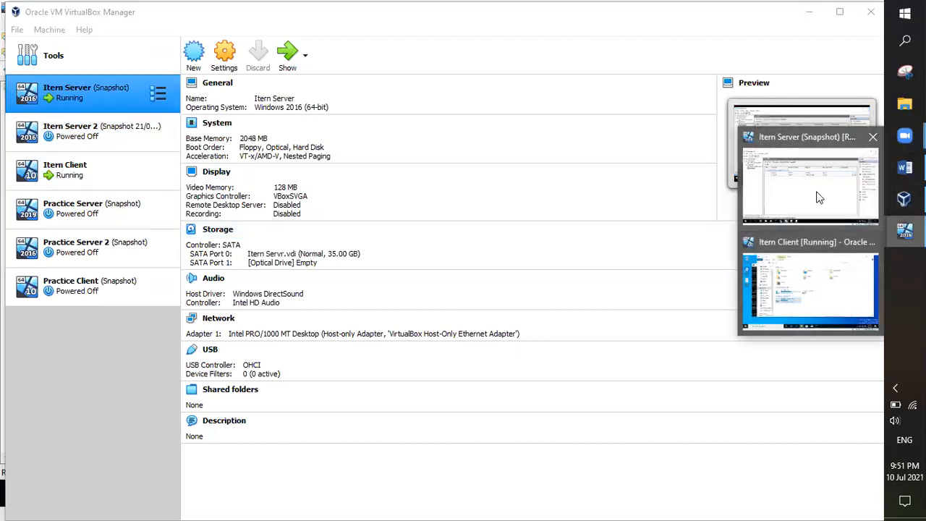
{"action": "left_click", "coordinate": [829, 289]}
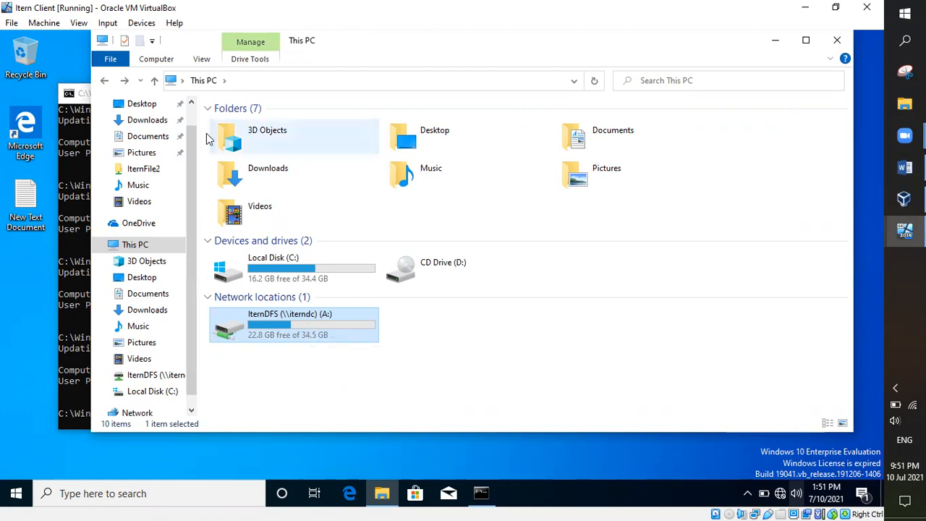
{"action": "left_click", "coordinate": [141, 171]}
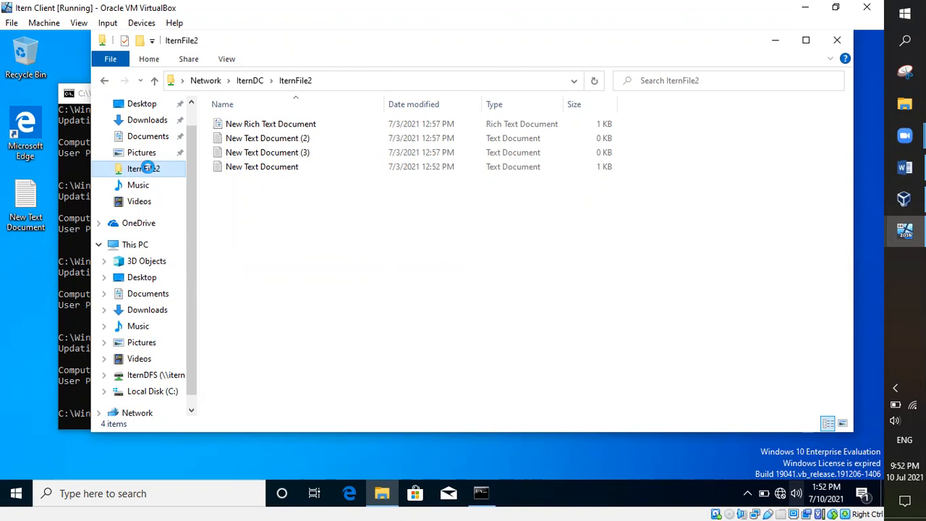
- Examine the security permissions for Everyone on the IternFile2 folder and close its properties without changing them
{"action": "right_click", "coordinate": [148, 175]}
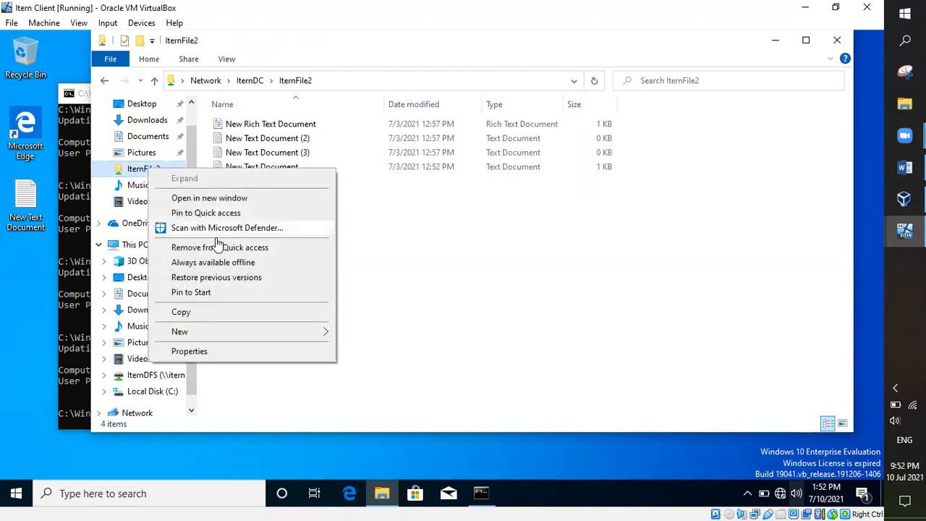
{"action": "left_click", "coordinate": [241, 352]}
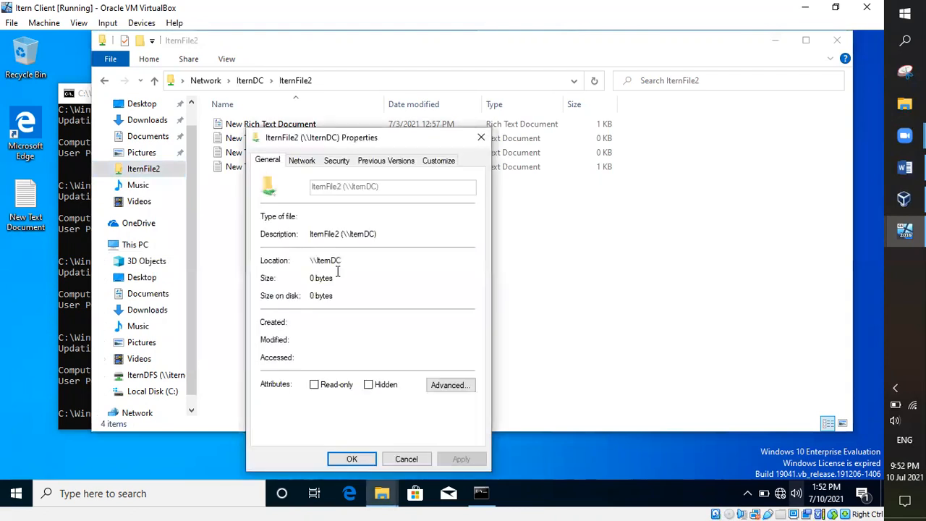
{"action": "left_click", "coordinate": [337, 158]}
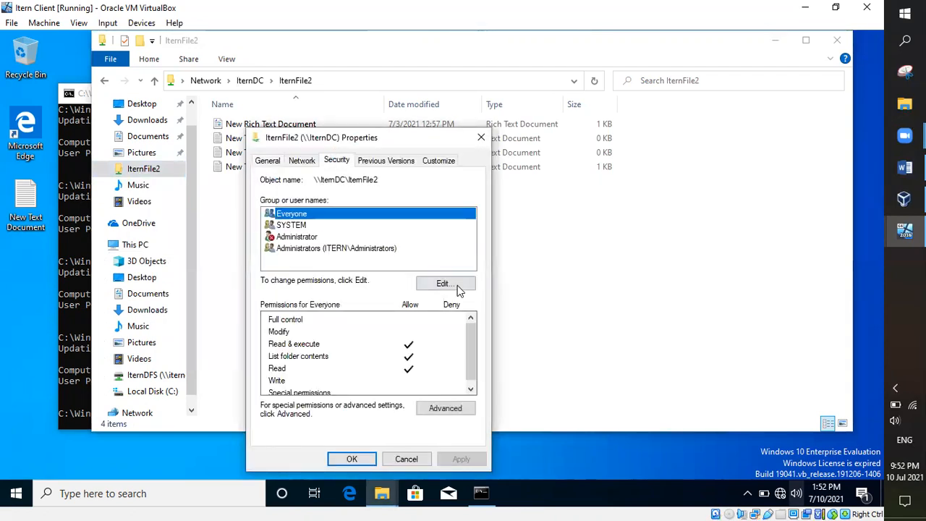
{"action": "left_click", "coordinate": [454, 284]}
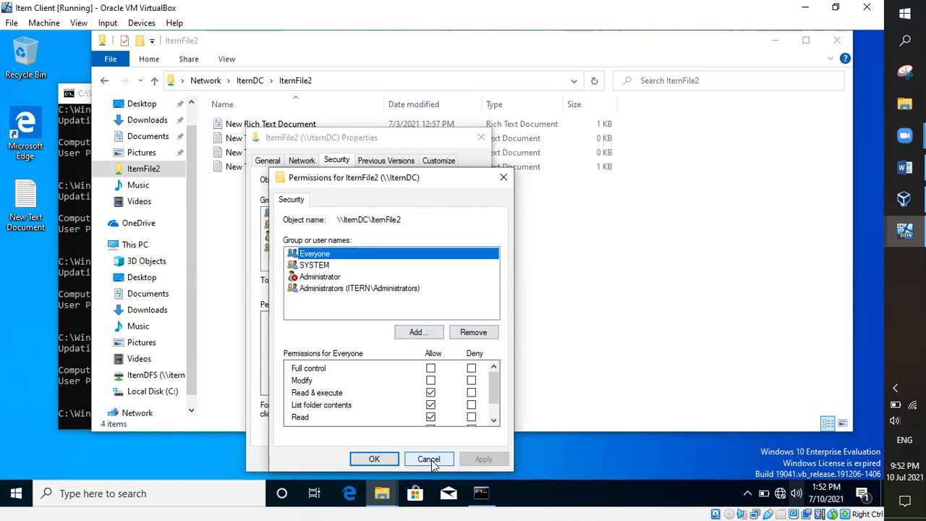
{"action": "left_click_drag", "start_coordinate": [493, 380], "coordinate": [495, 405]}
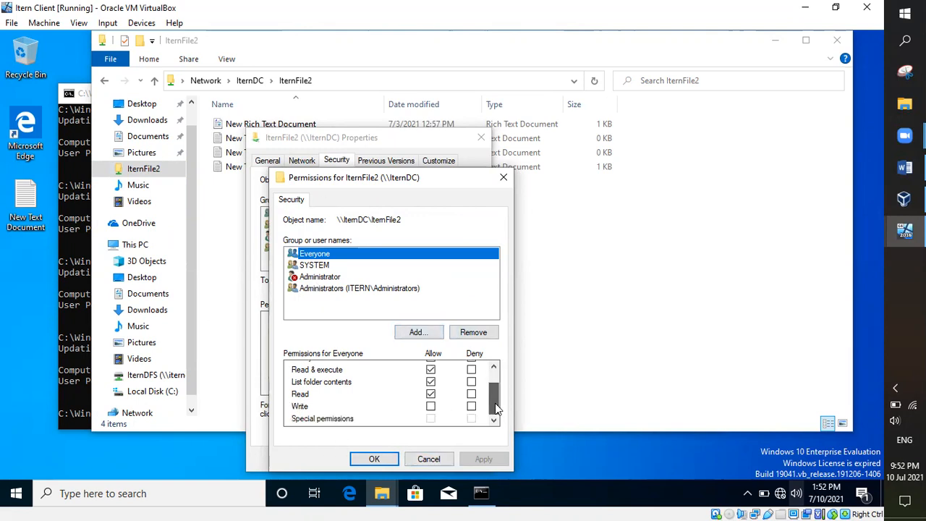
{"action": "left_click", "coordinate": [369, 459]}
{"action": "left_click", "coordinate": [367, 460]}
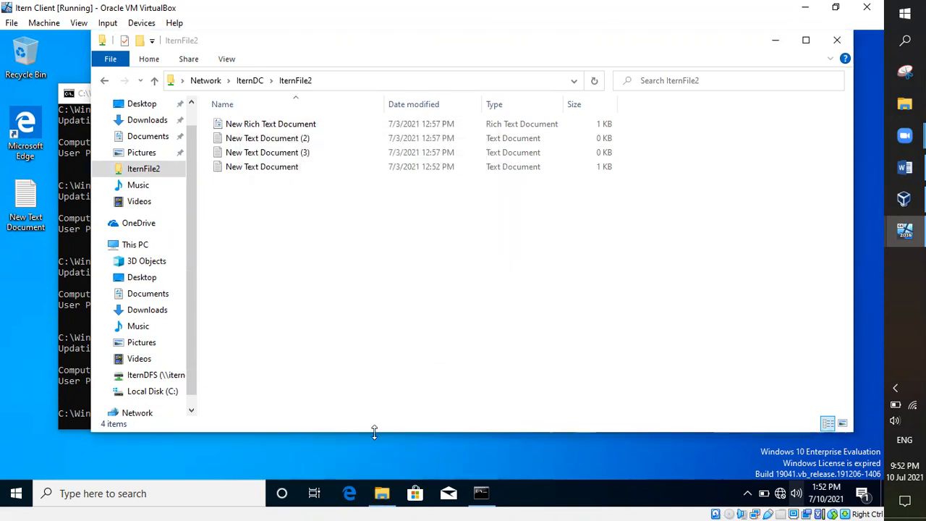
- Close File Explorer and the Command Prompt on the client and switch back to the Itern Server virtual machine
{"action": "left_click", "coordinate": [837, 40]}
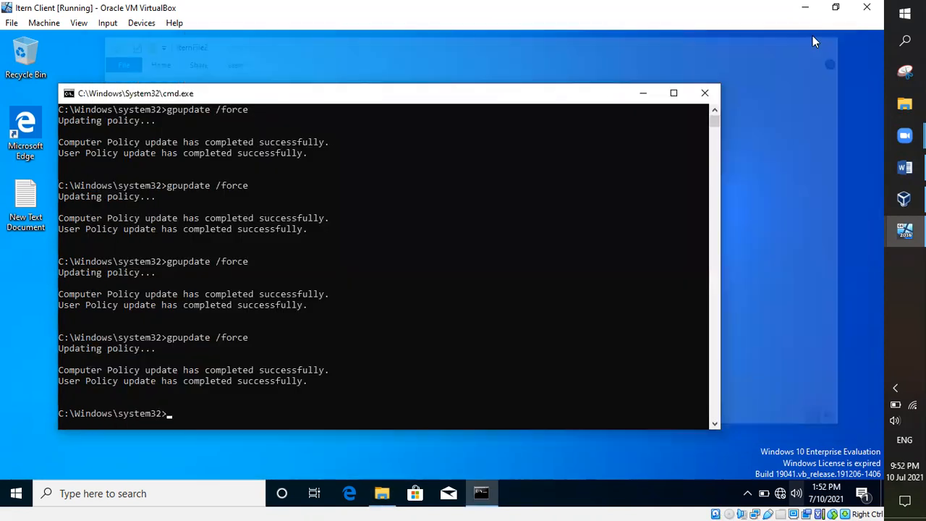
{"action": "left_click", "coordinate": [714, 101]}
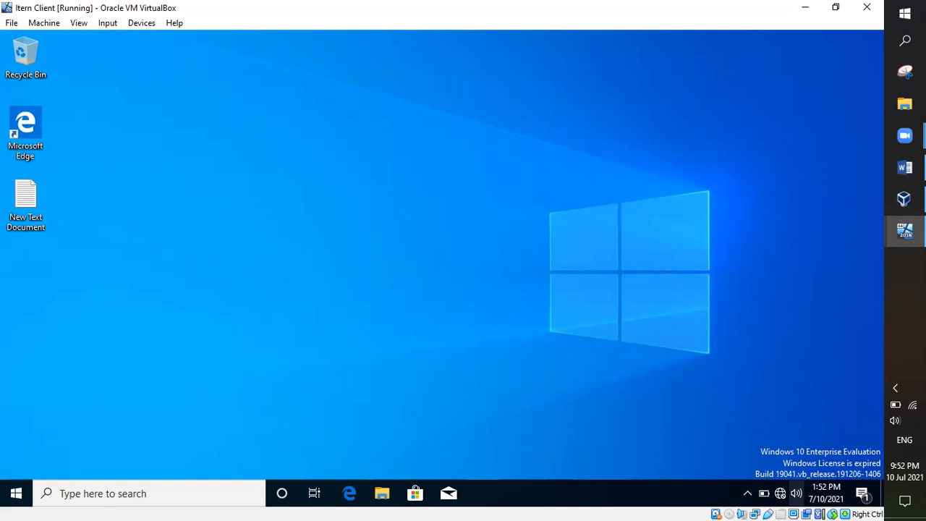
{"action": "left_click", "coordinate": [904, 199]}
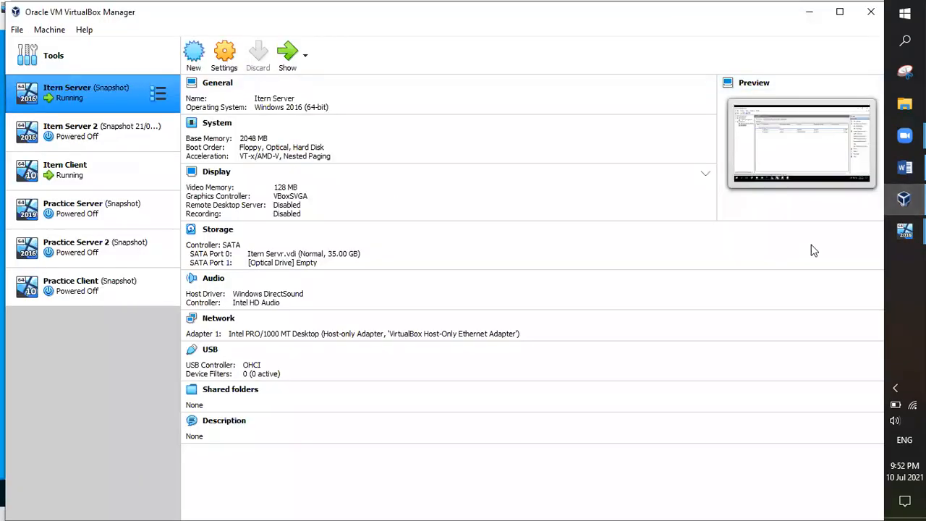
{"action": "mouse_move", "coordinate": [904, 230]}
{"action": "left_click", "coordinate": [820, 217]}
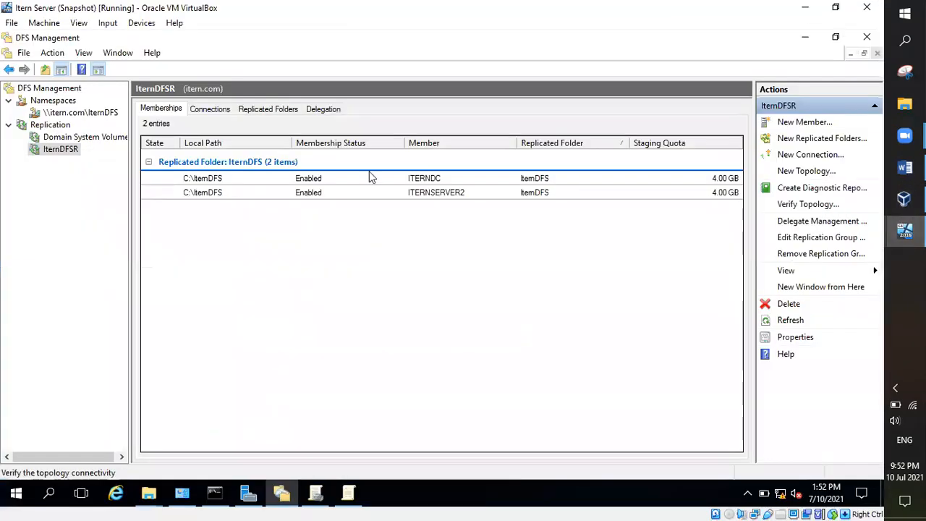
- Bring up Server Manager on Itern Server and display its list of administrative tools
{"action": "left_click", "coordinate": [249, 495]}
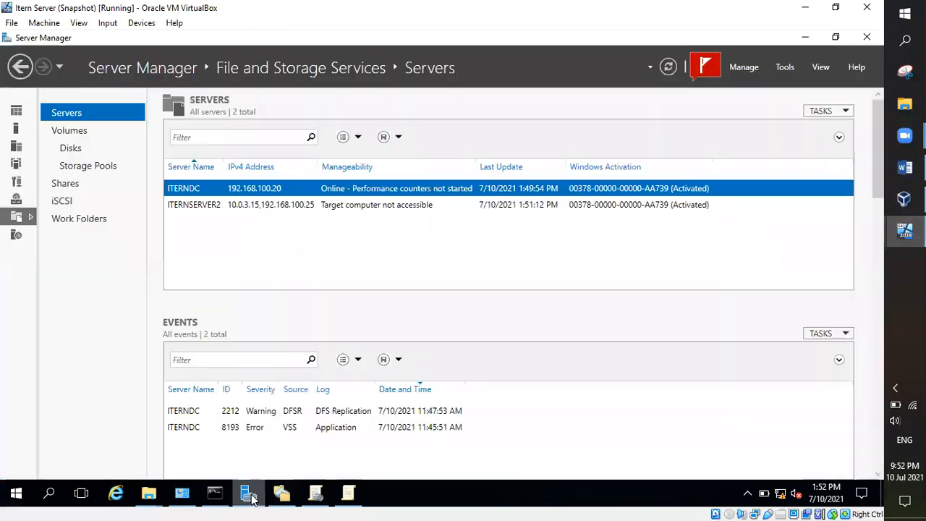
{"action": "left_click", "coordinate": [799, 71]}
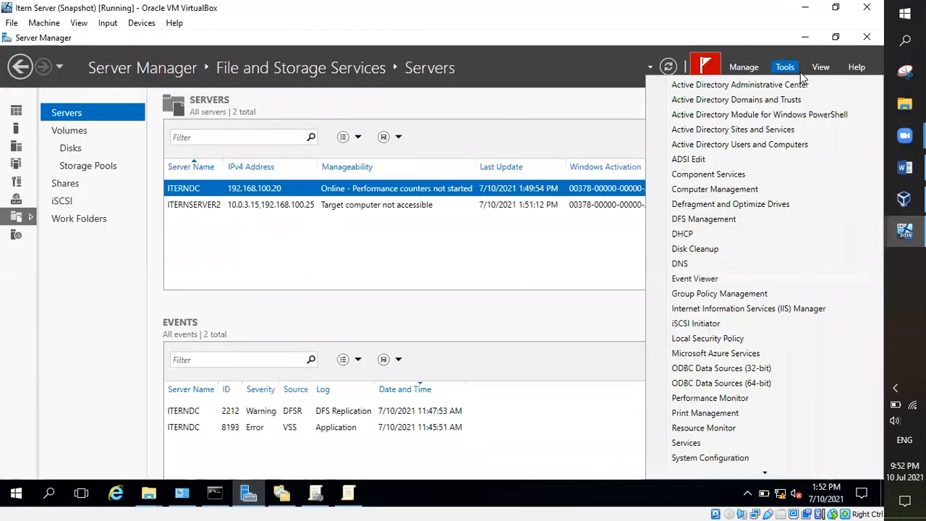